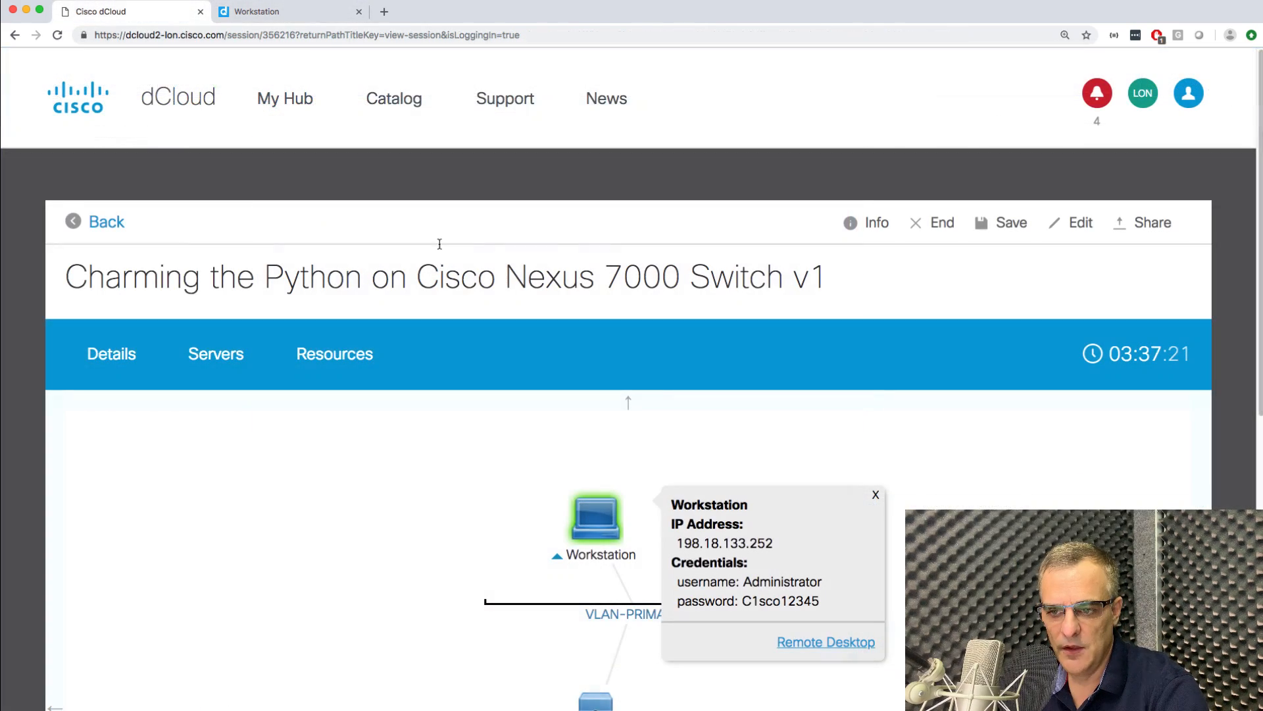
Select the lab session's title text, then switch to the Workstation remote desktop running VM Maestro.
scroll(462, 290, down, 1)
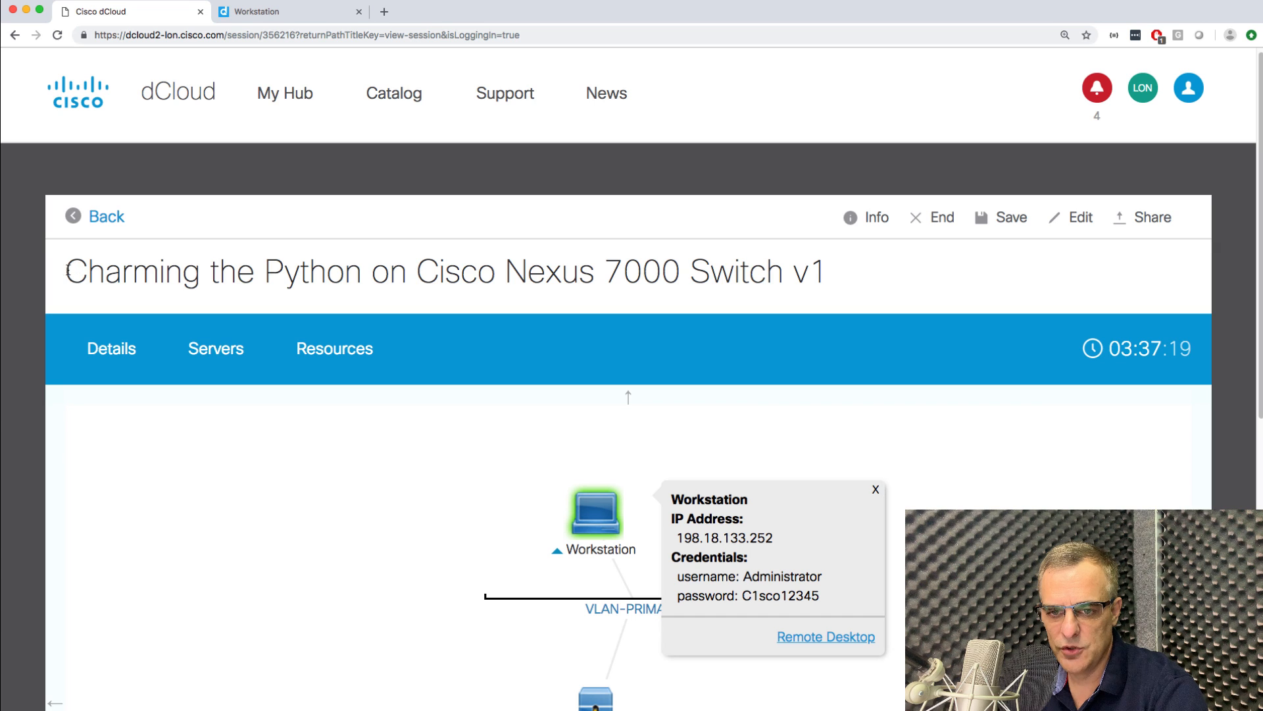
drag(68, 269, 827, 282)
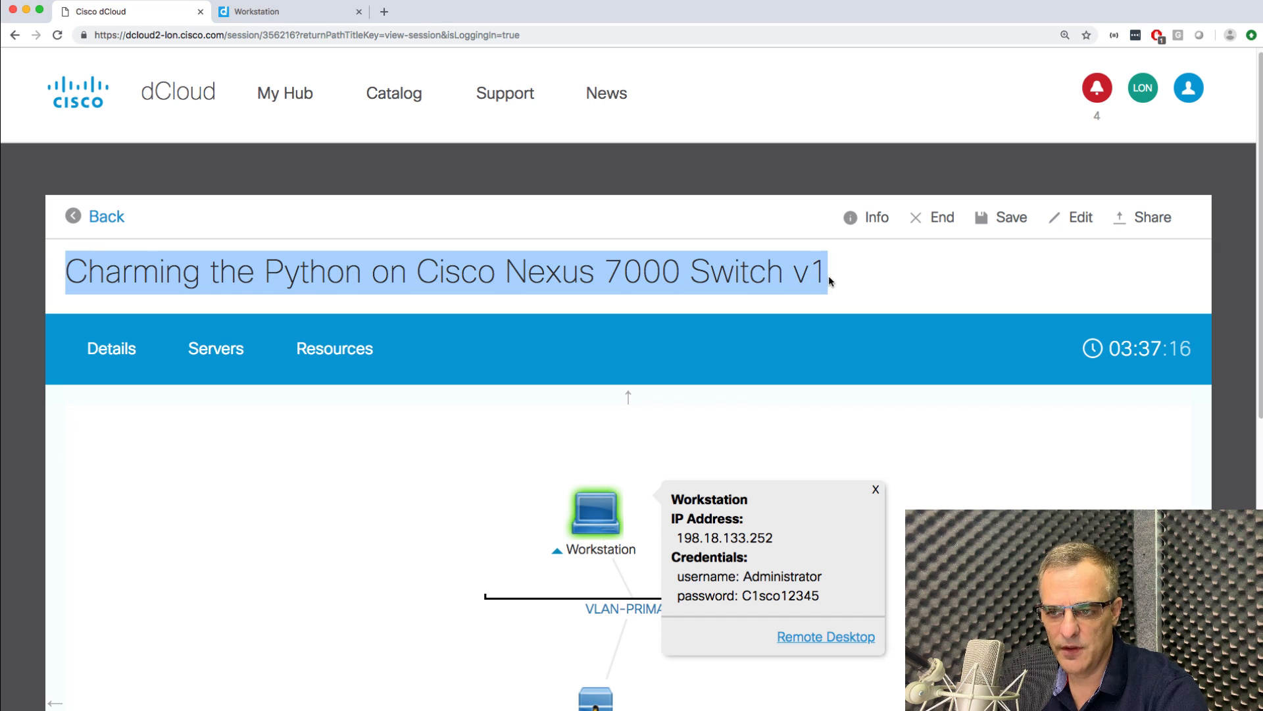
click(232, 12)
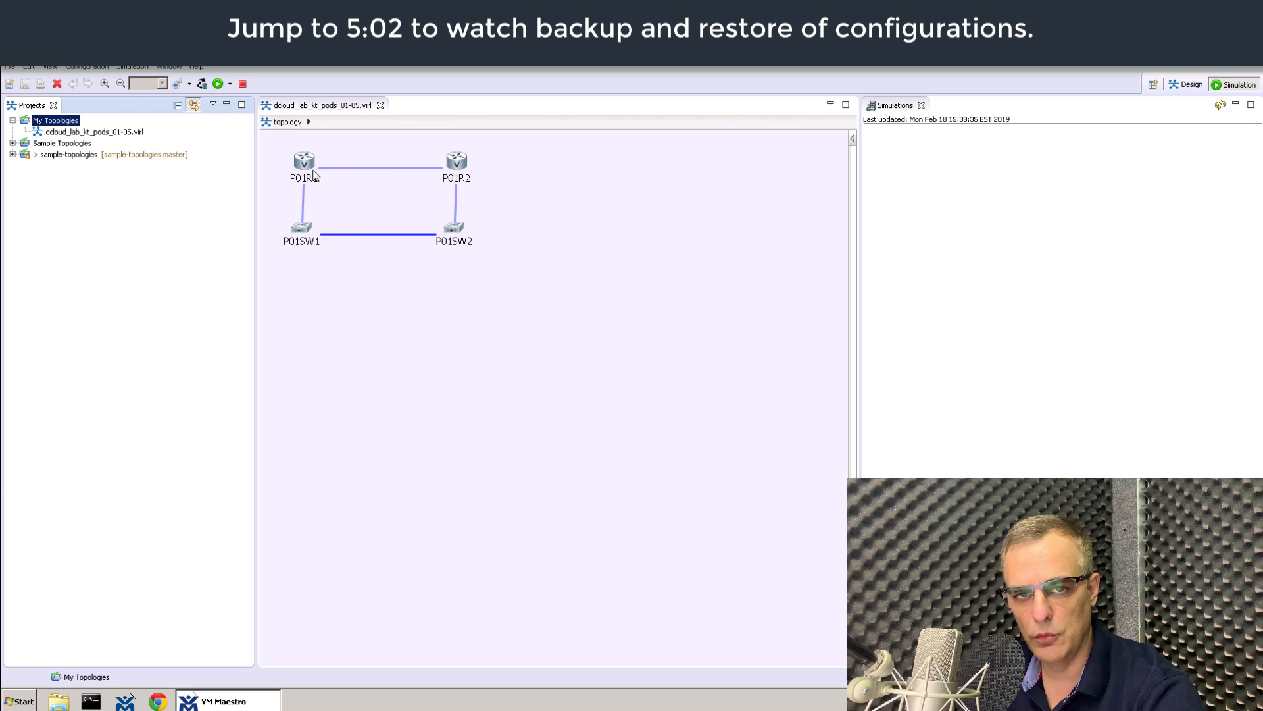
Delete routers P01R1 and P01R2 and switches P01SW1 and P01SW2, leaving the canvas empty.
right_click(382, 169)
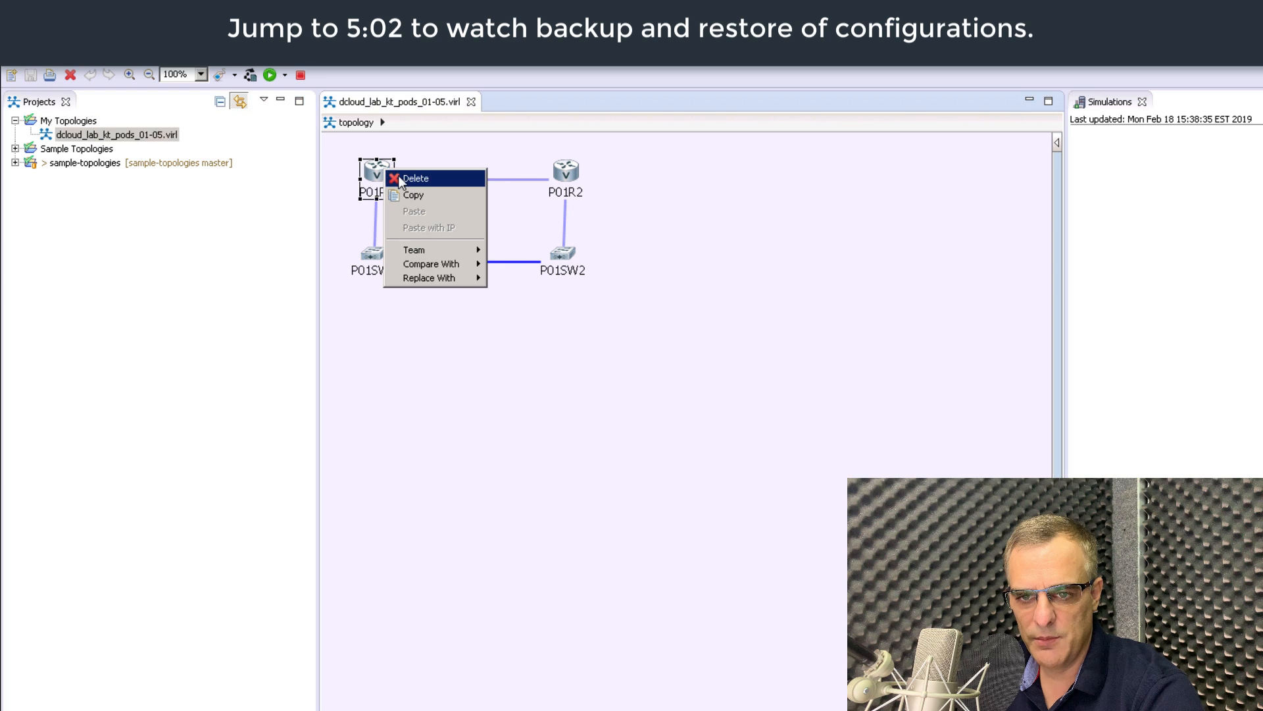
click(396, 175)
right_click(566, 172)
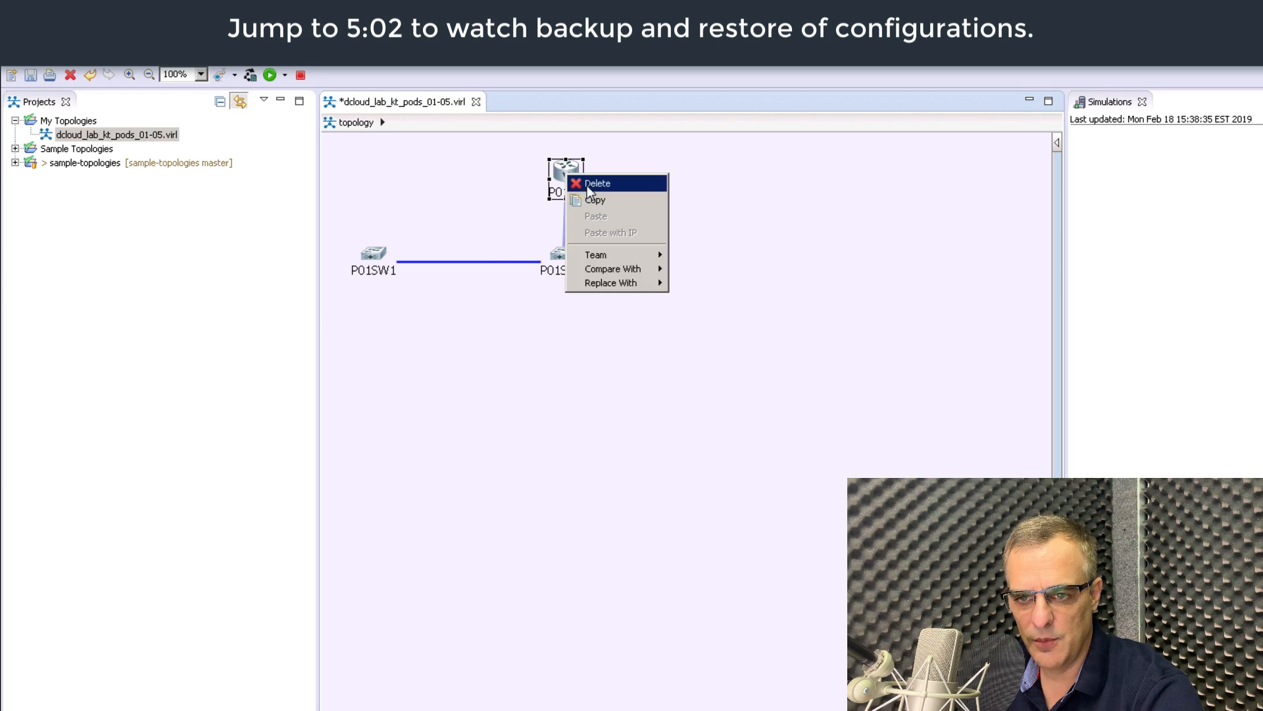
click(587, 186)
right_click(370, 259)
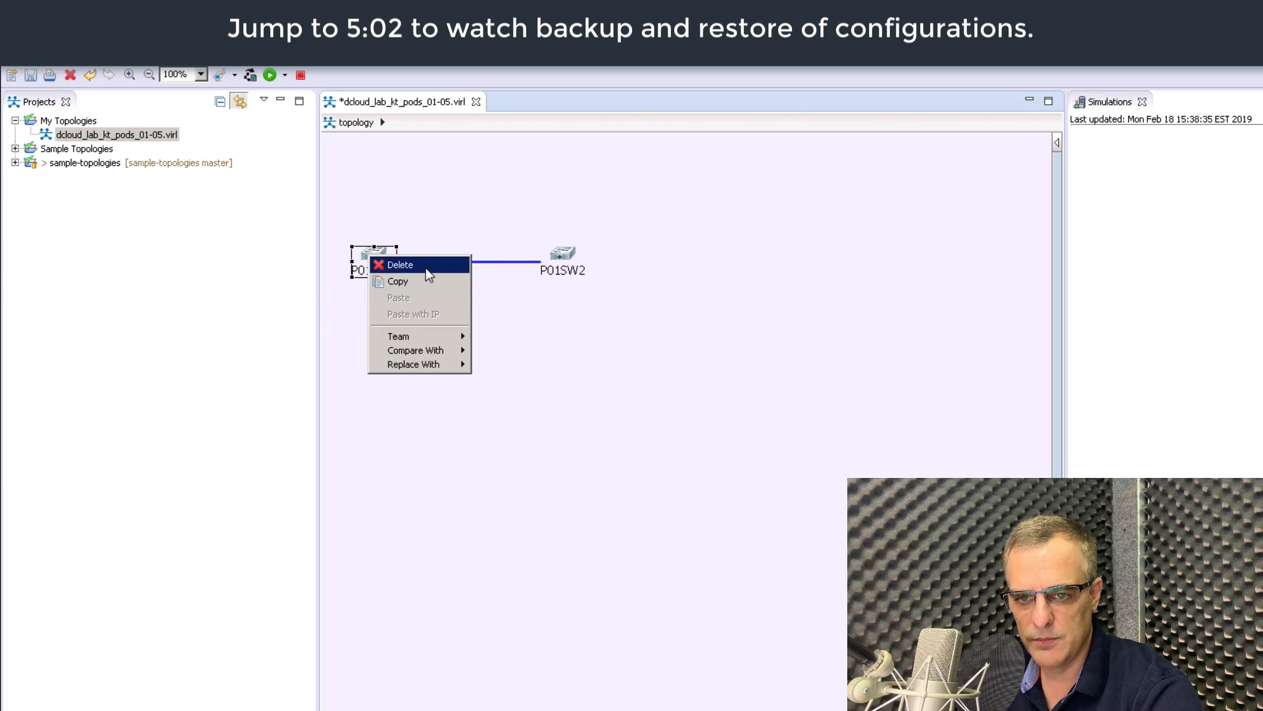
click(425, 267)
right_click(553, 258)
click(587, 267)
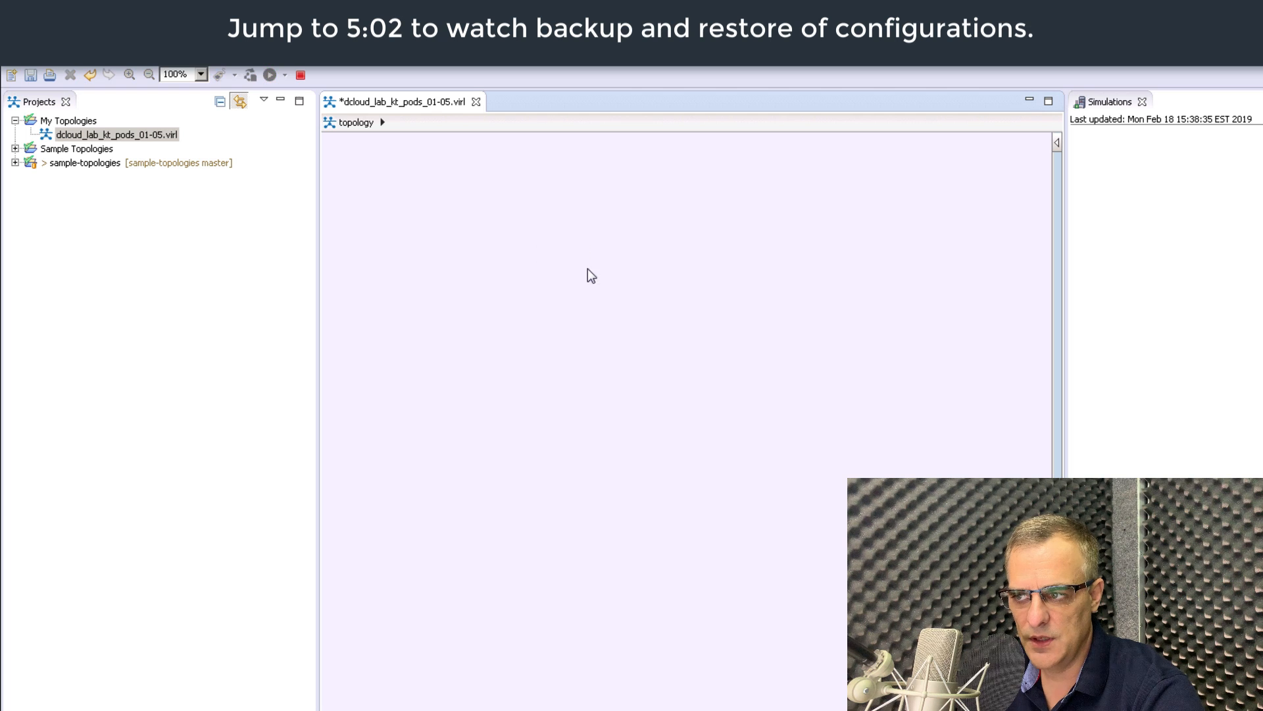
In Design, place IOSv routers iosv-1 and iosv-2 with switch iosvl2-1 below them.
click(1254, 74)
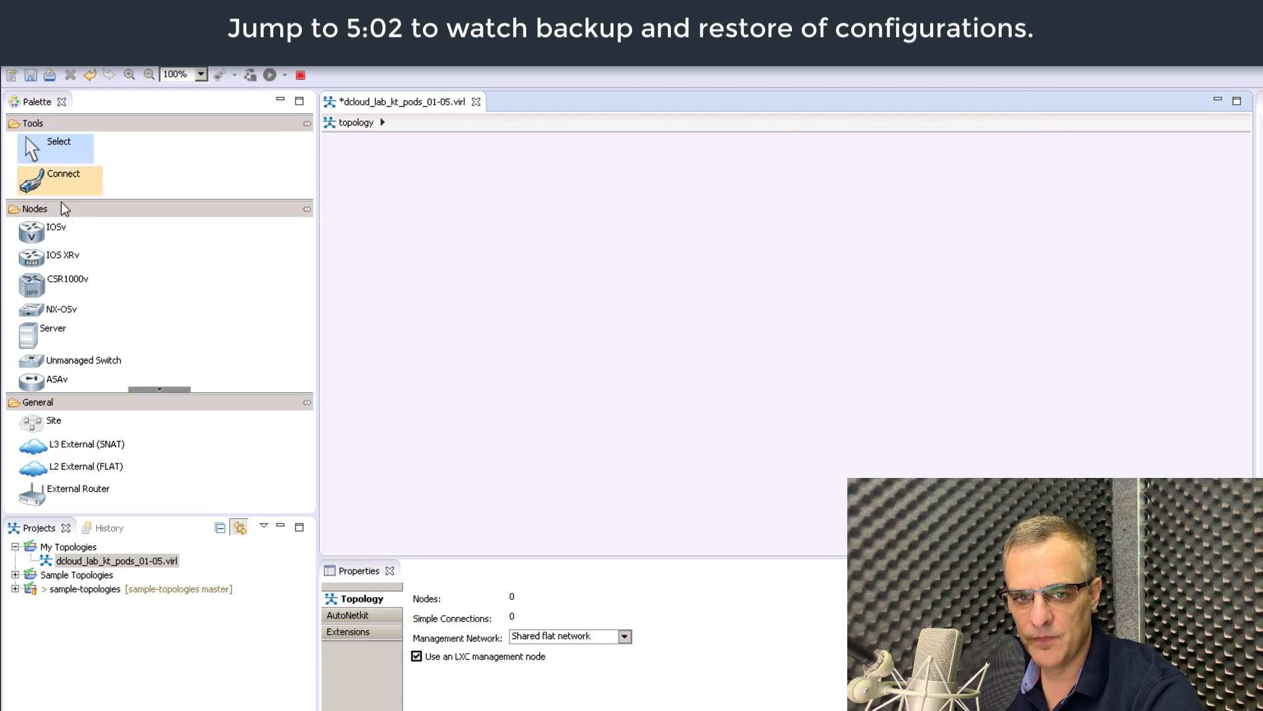
click(56, 228)
click(498, 239)
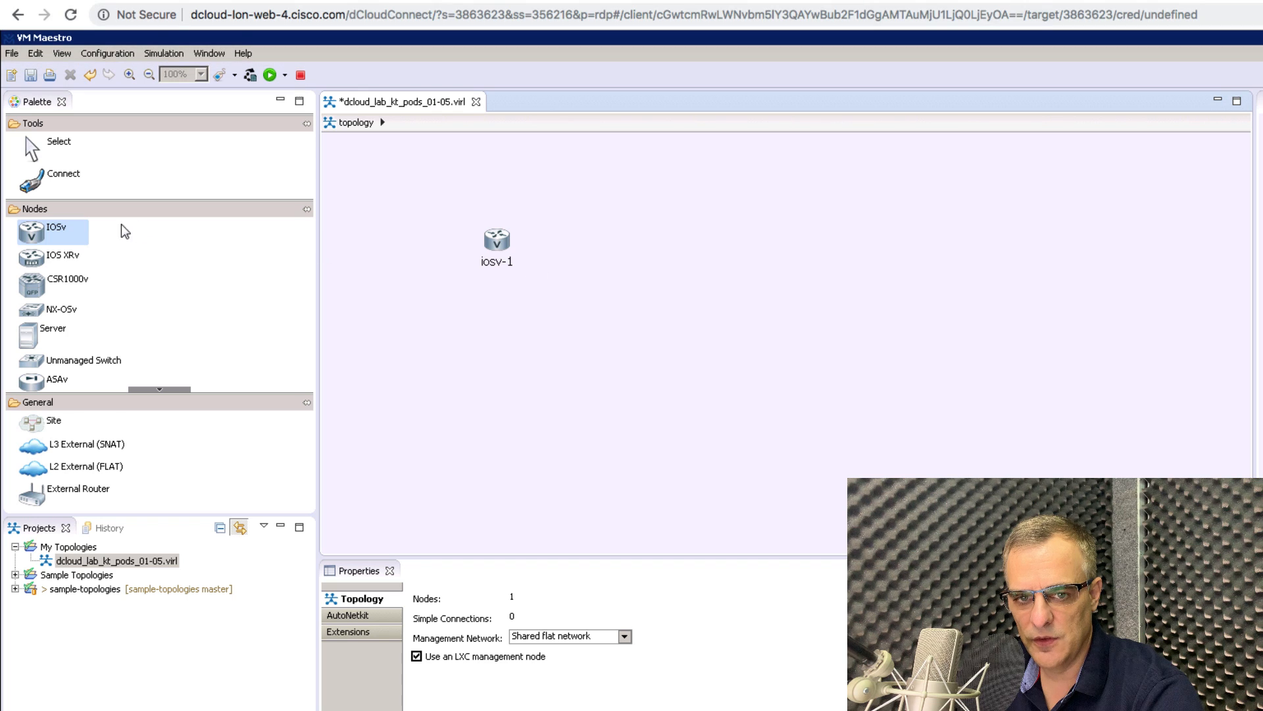
click(771, 245)
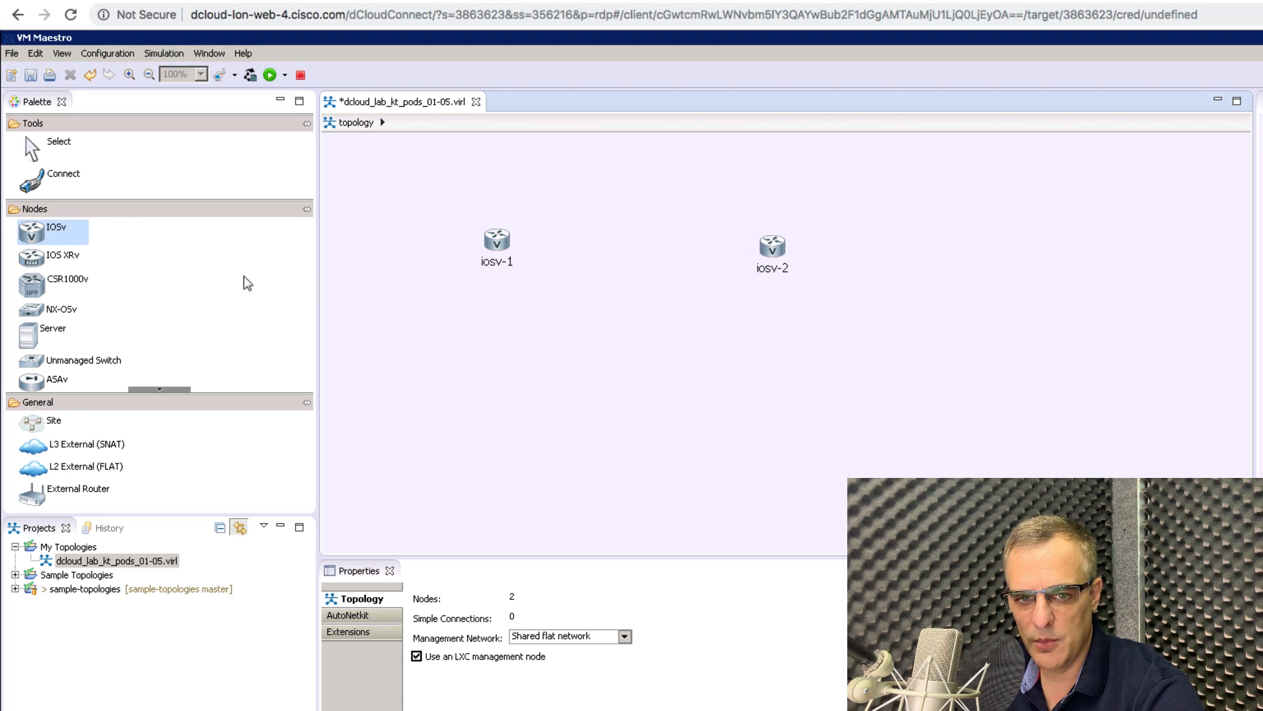
click(160, 385)
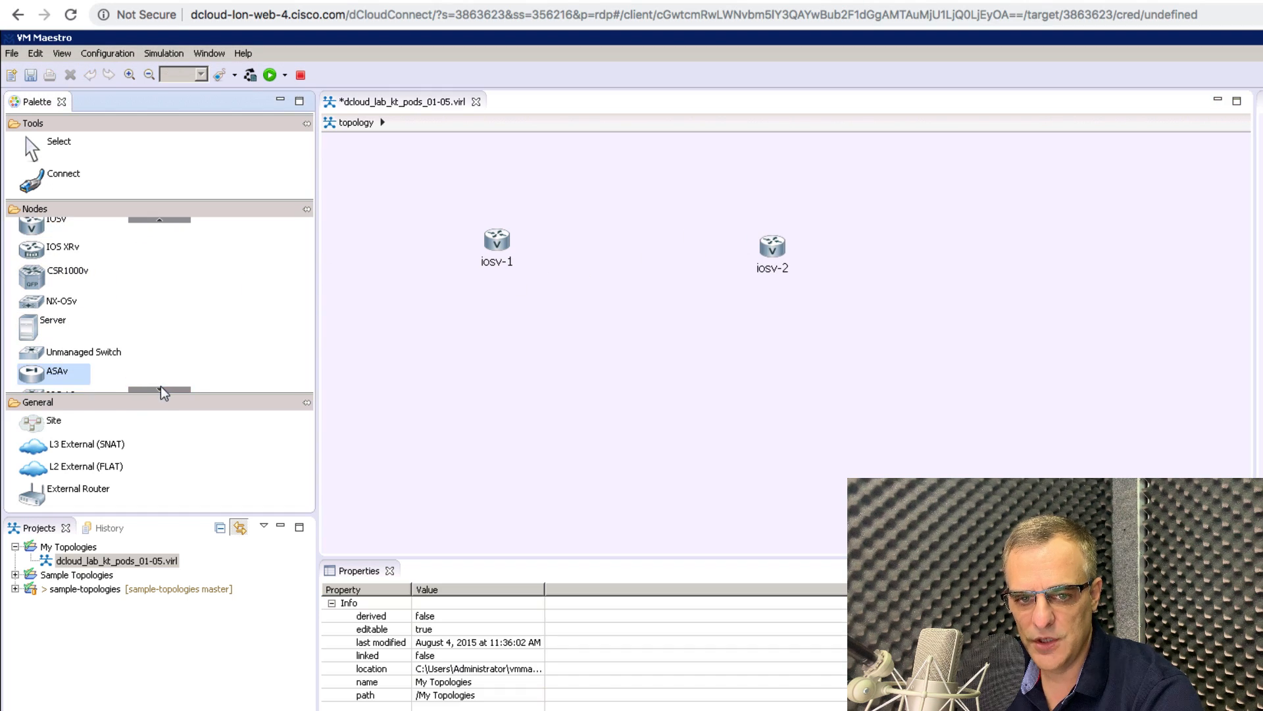
click(159, 388)
click(78, 382)
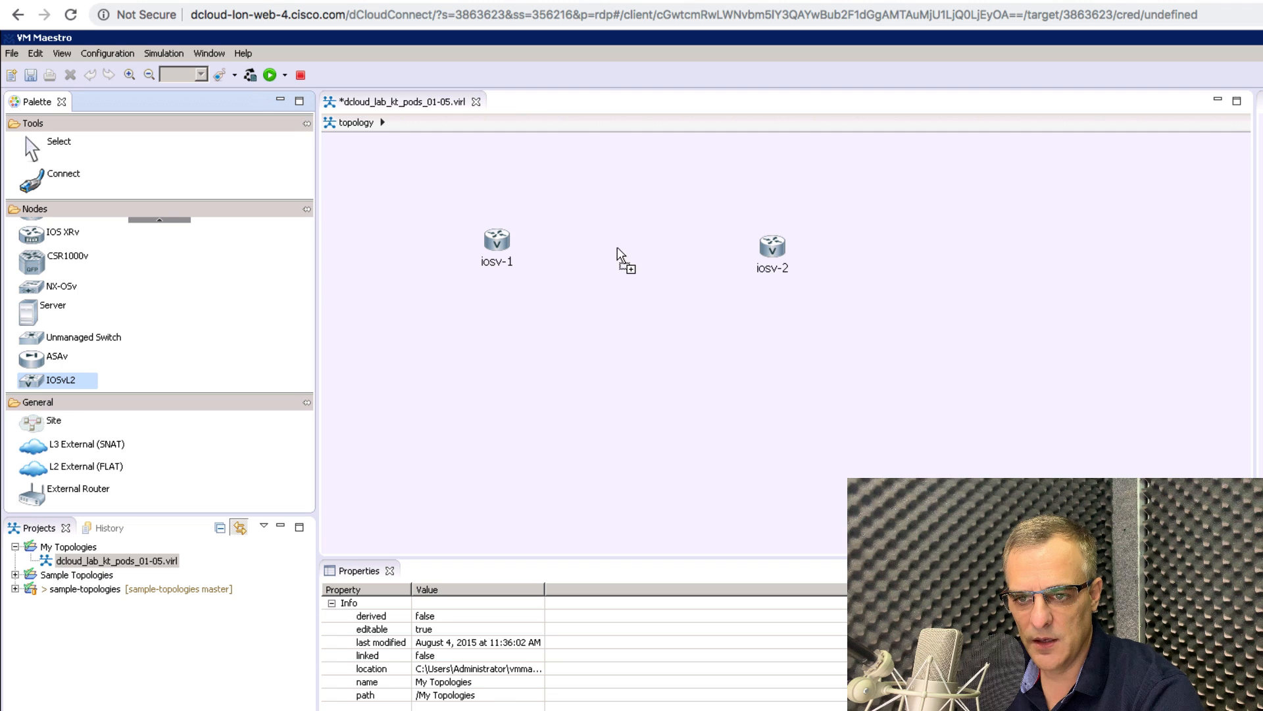
click(625, 303)
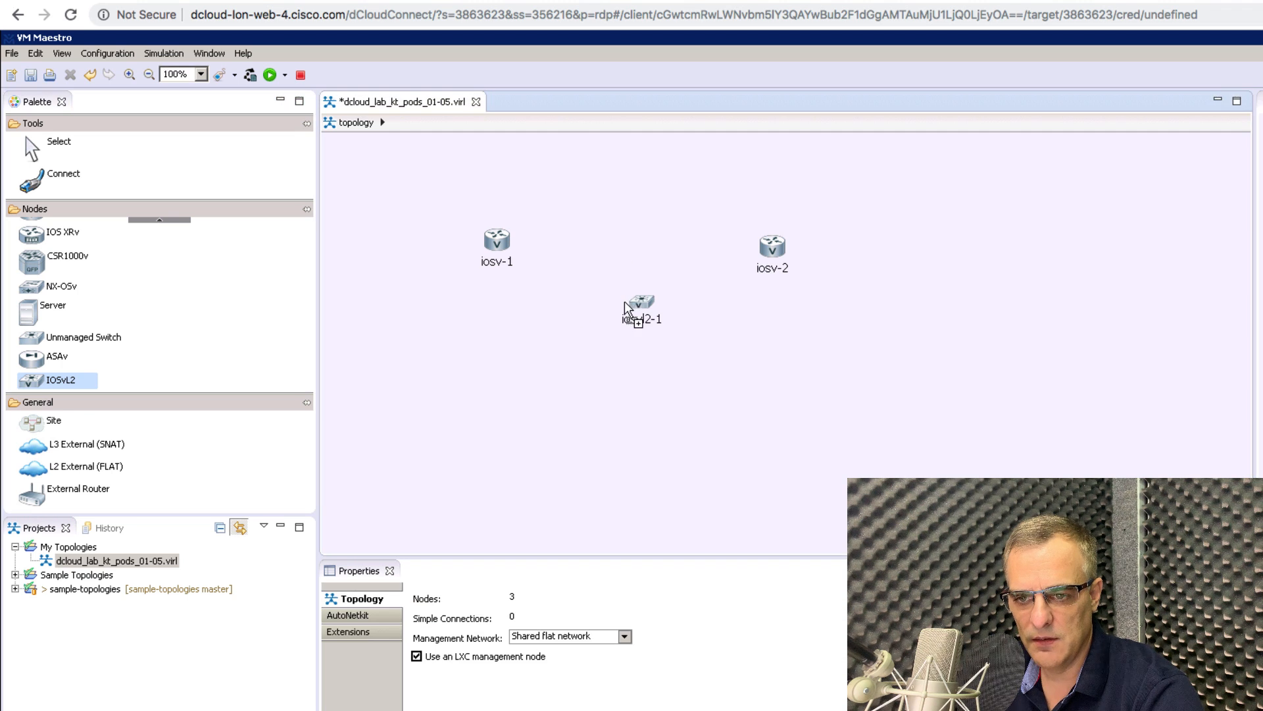
Link iosv-1 and iosv-2 each to switch iosvl2-1, then return to selection mode.
click(57, 184)
click(494, 245)
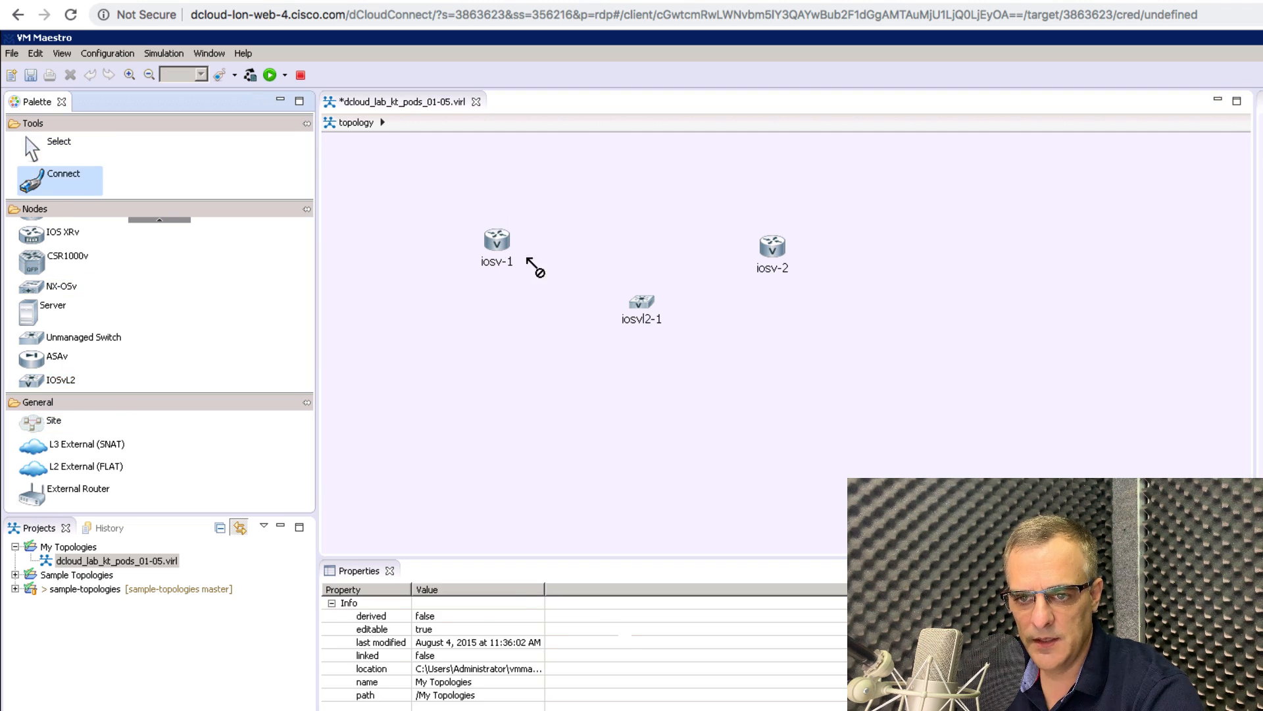
click(644, 307)
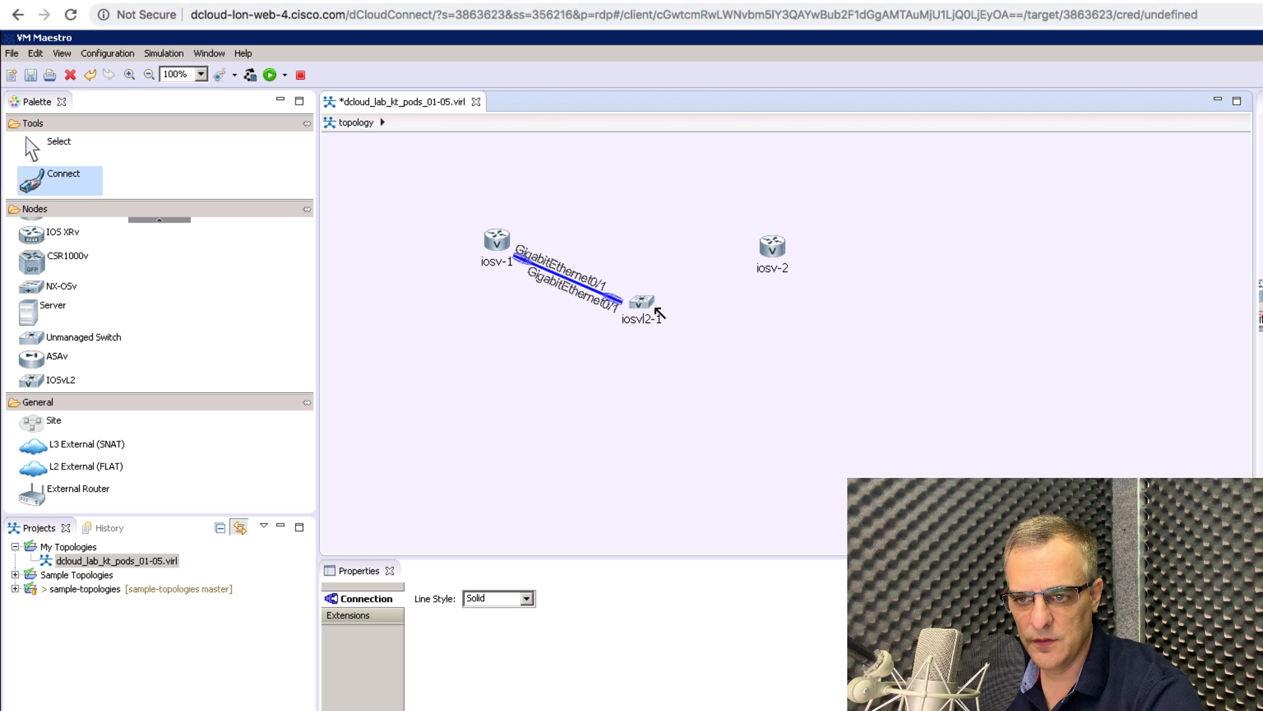
click(775, 247)
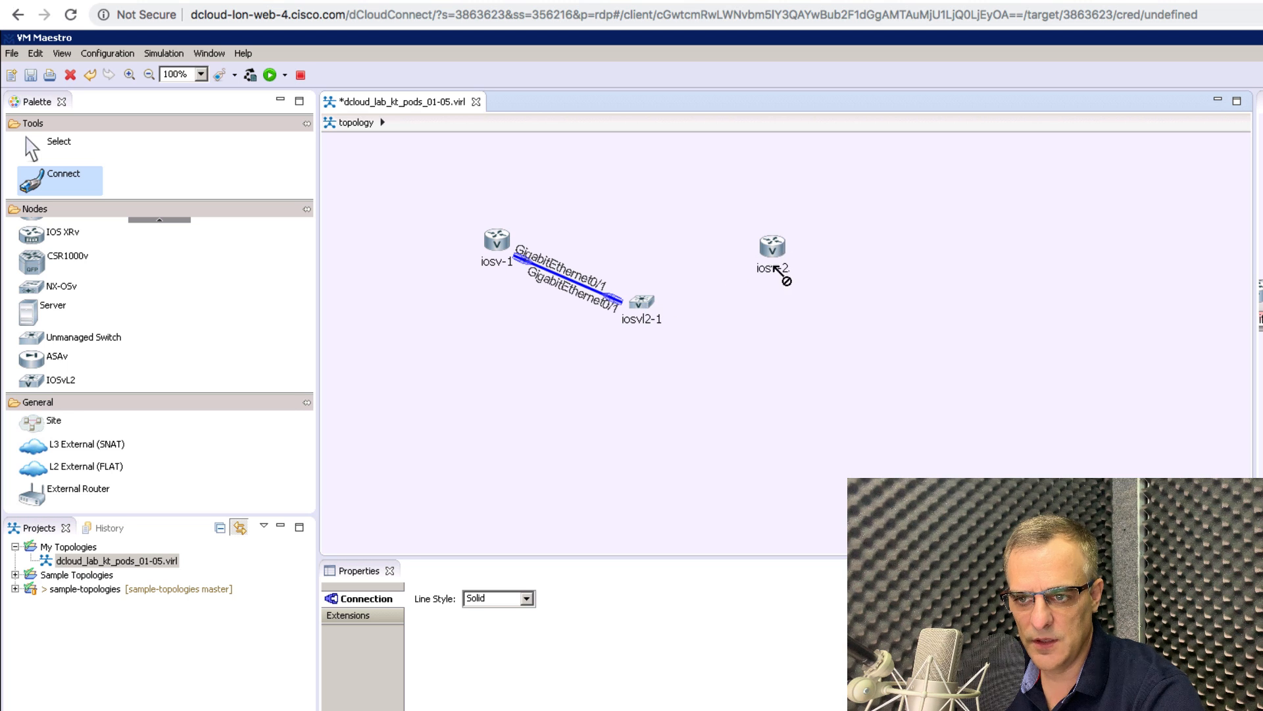
click(654, 303)
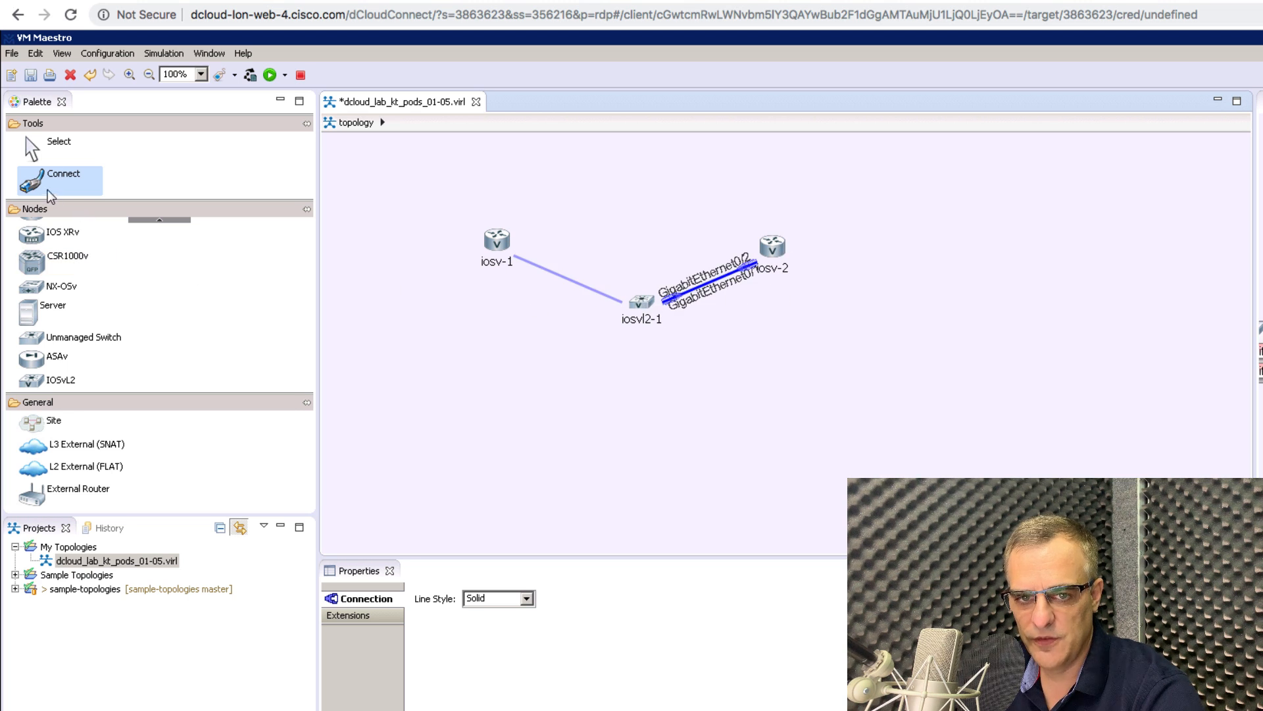
click(54, 151)
Save the topology and launch it as a simulation, dismissing the launch notice.
click(269, 76)
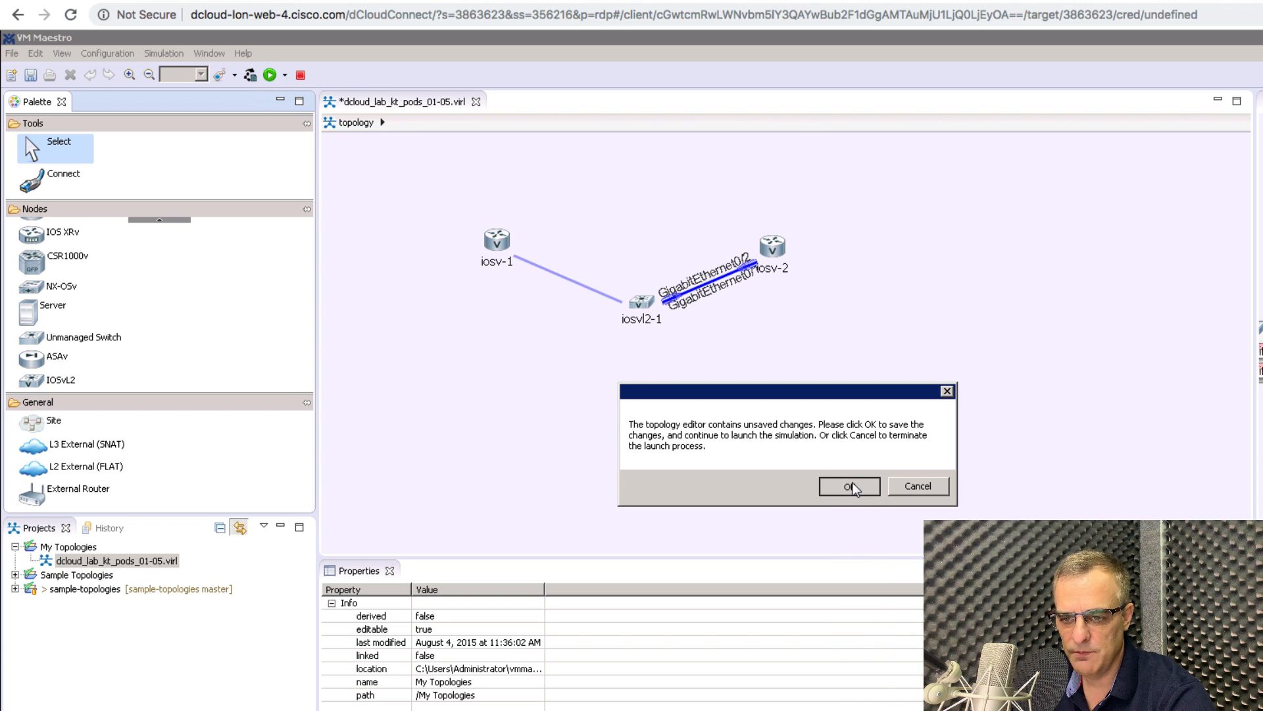
click(851, 487)
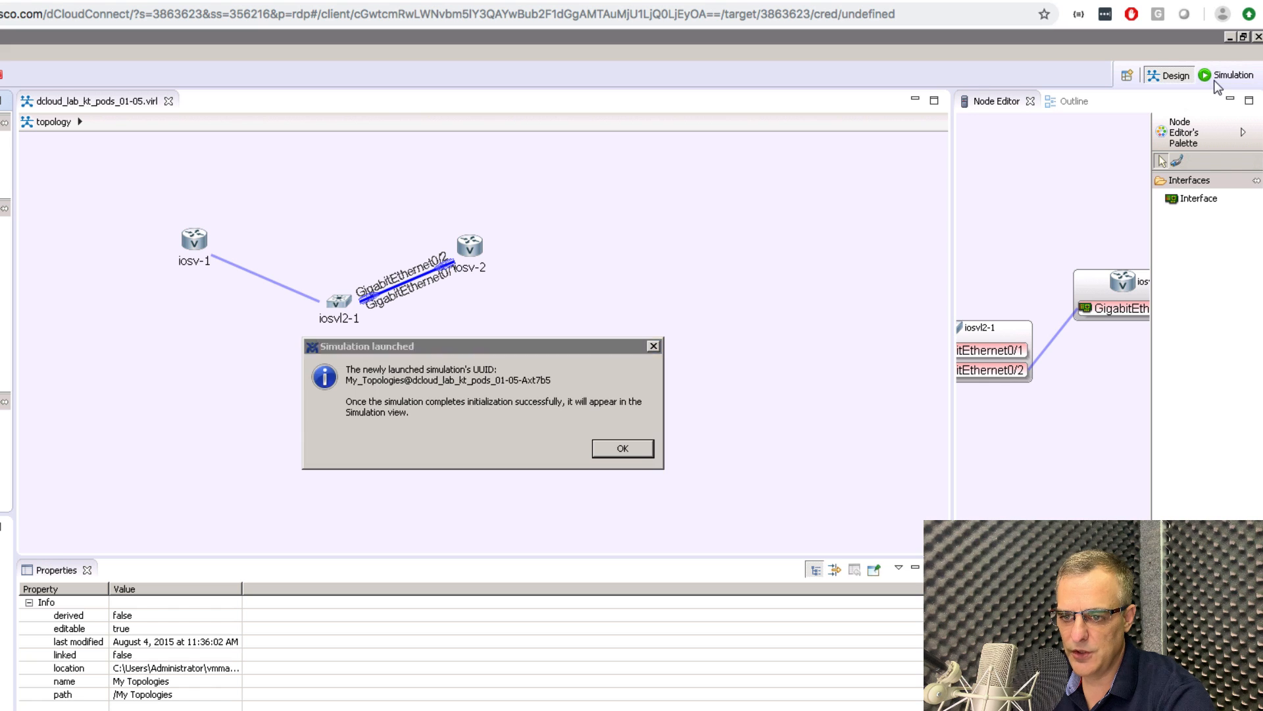
click(602, 449)
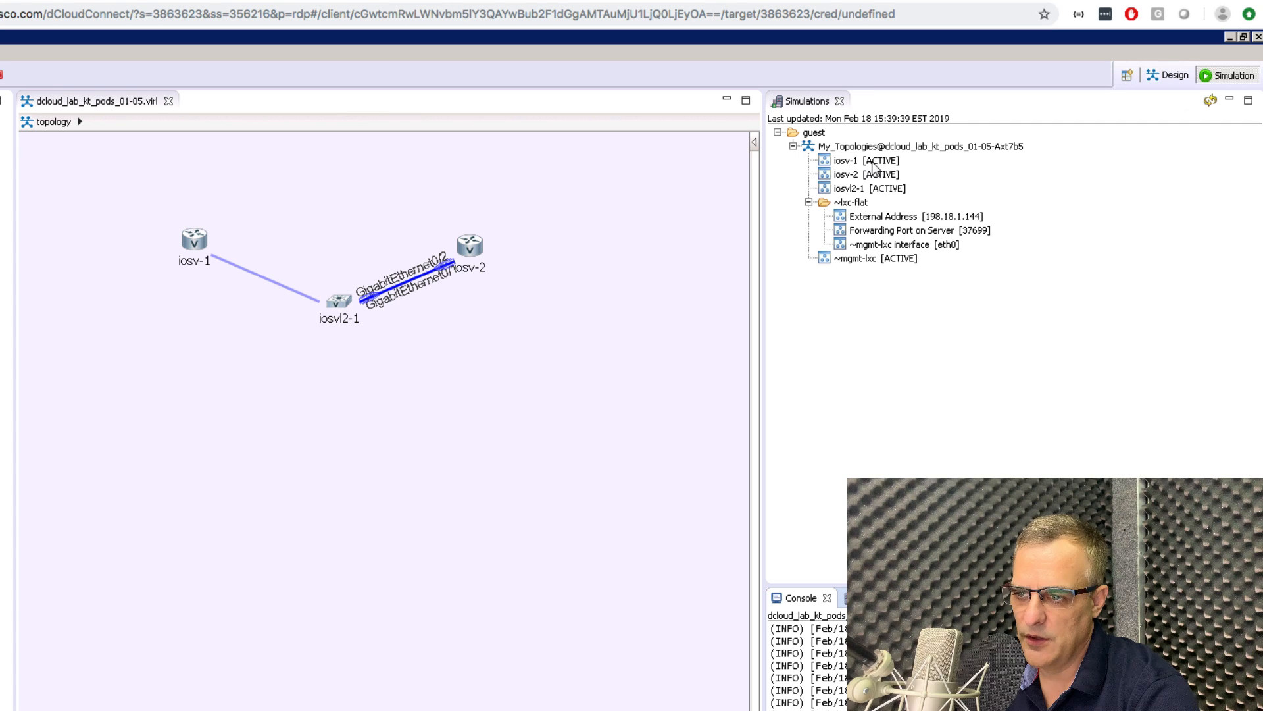
Open a telnet session to iosv-1's console port from the Simulations list.
click(872, 162)
click(882, 175)
click(887, 186)
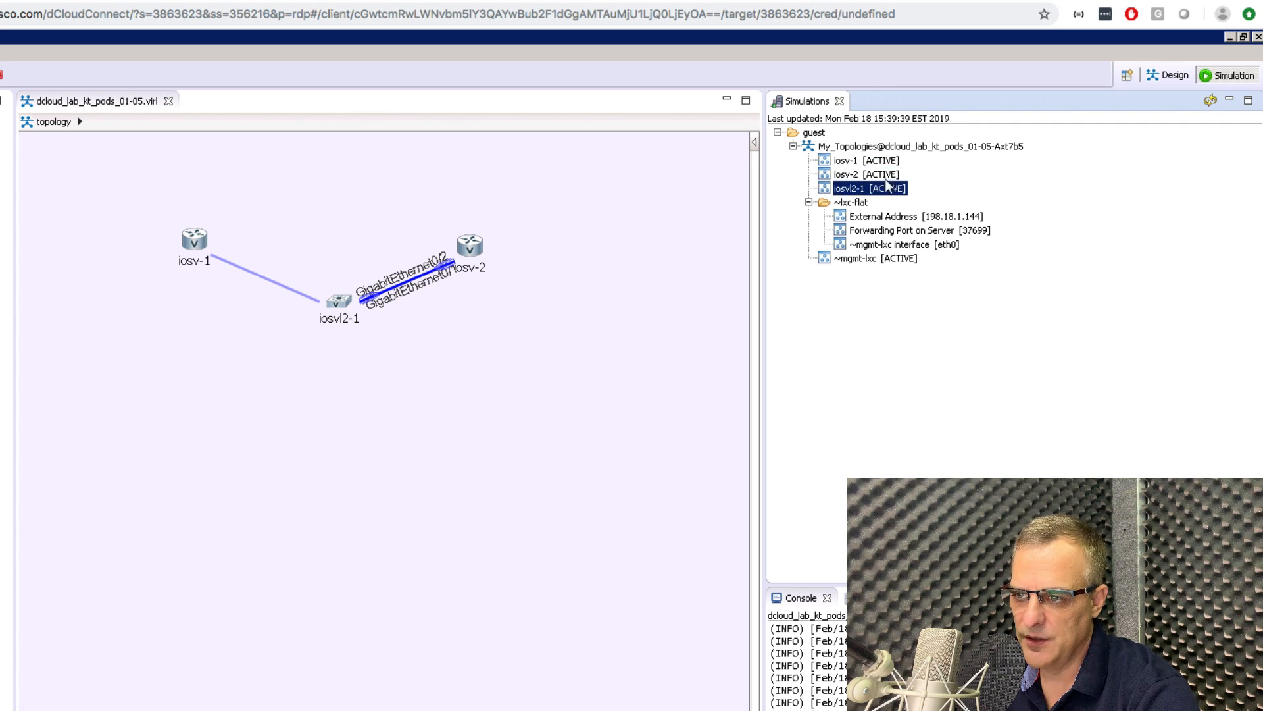
click(888, 146)
click(857, 164)
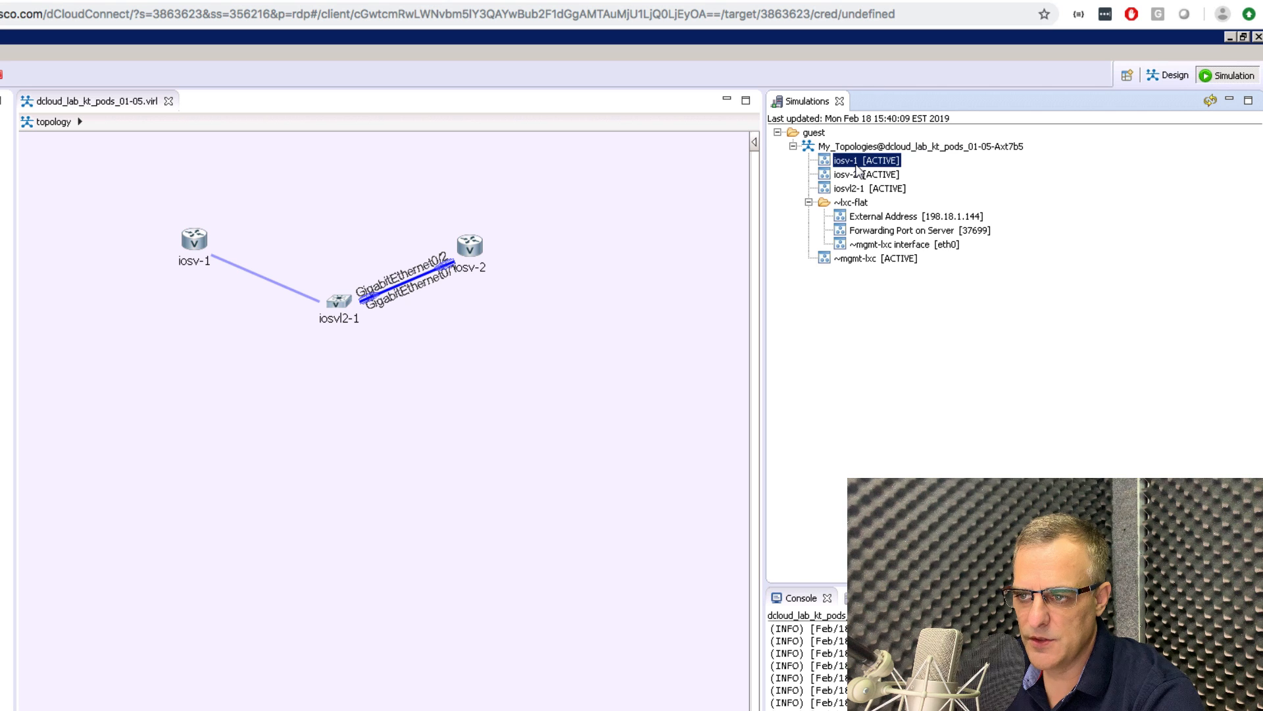
right_click(859, 164)
mouse_move(921, 193)
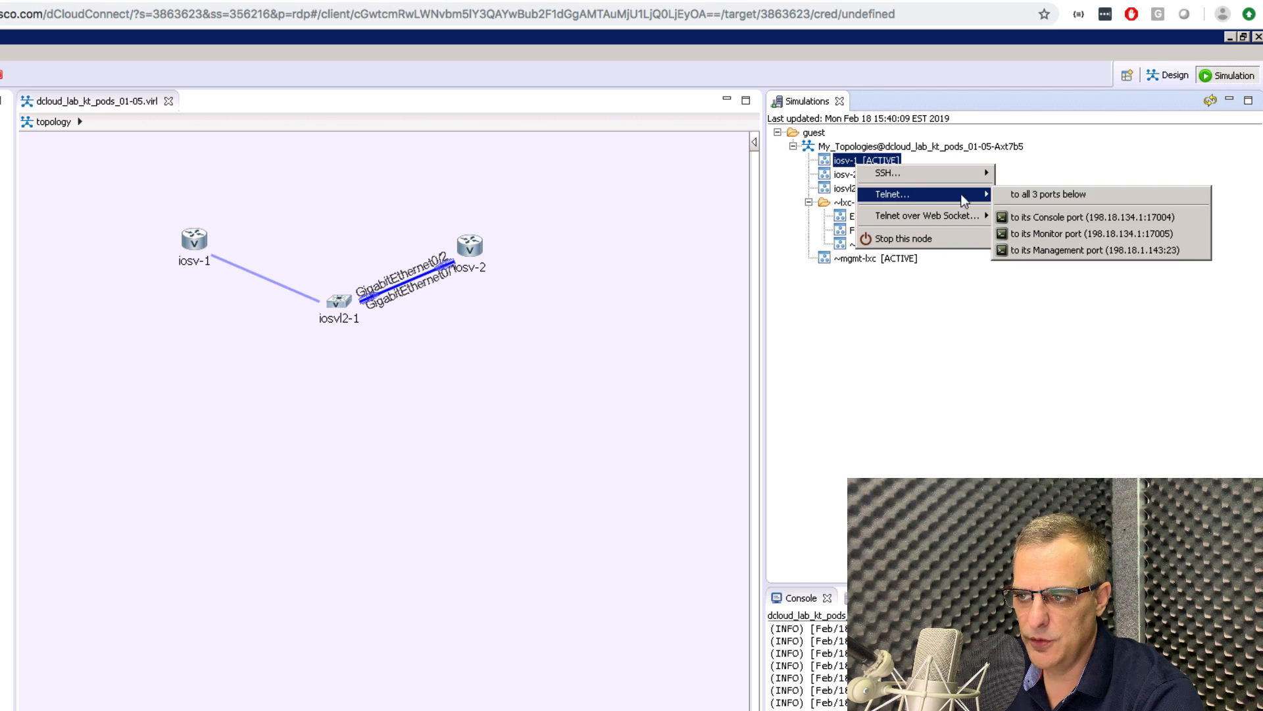
click(1054, 219)
Open telnet sessions to the console ports of iosv-2 and iosvl2-1.
right_click(870, 174)
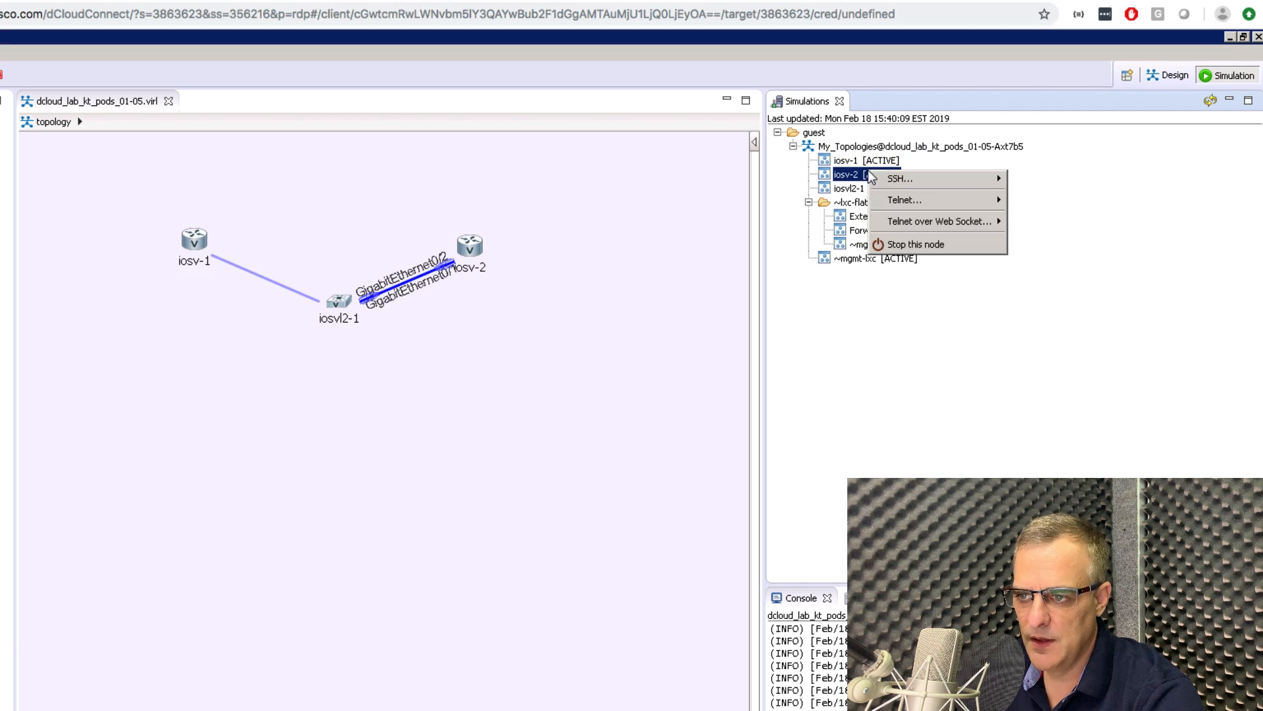
mouse_move(955, 200)
click(1056, 219)
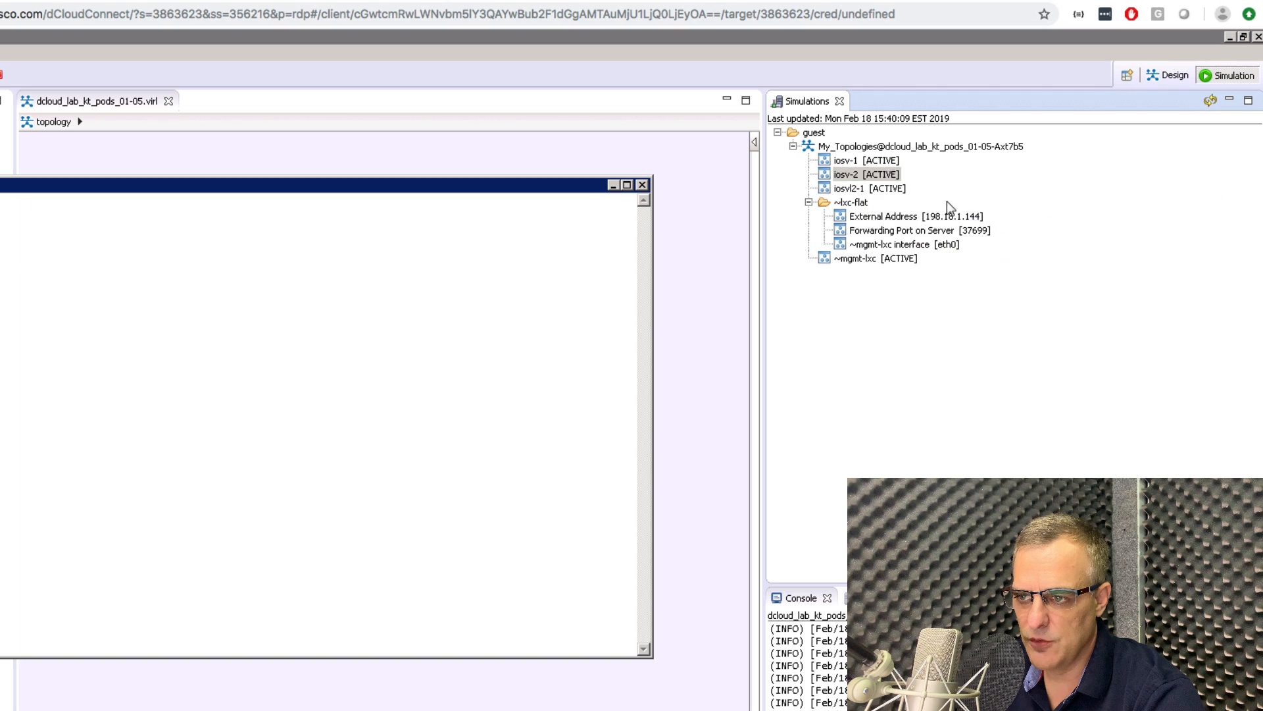
right_click(844, 189)
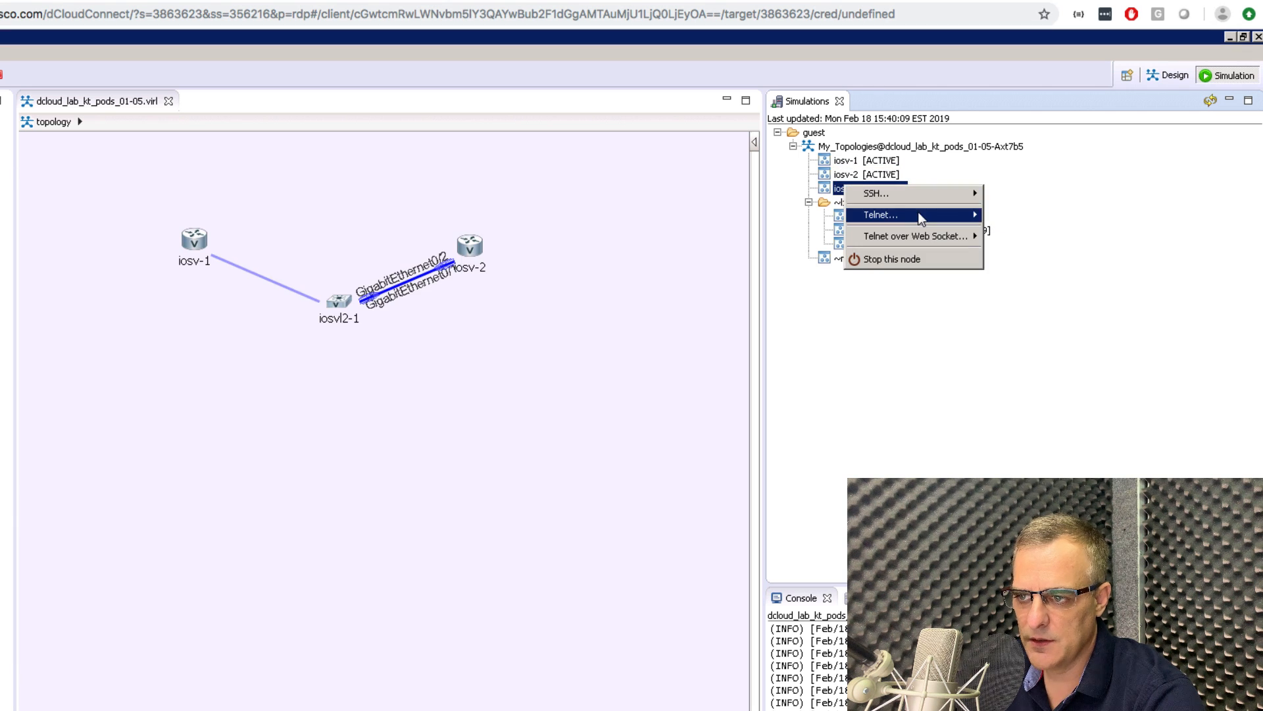
mouse_move(921, 218)
click(1033, 230)
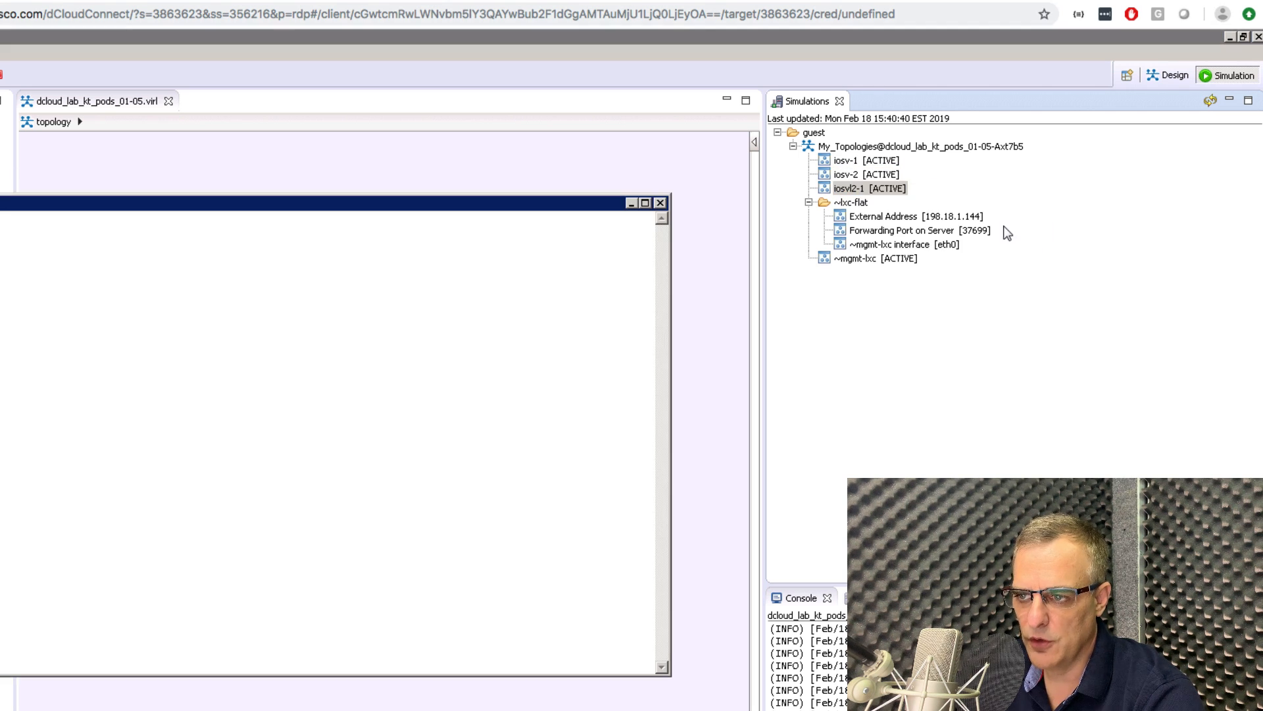
Telnet to all 3 console ports of the simulation at once.
right_click(910, 145)
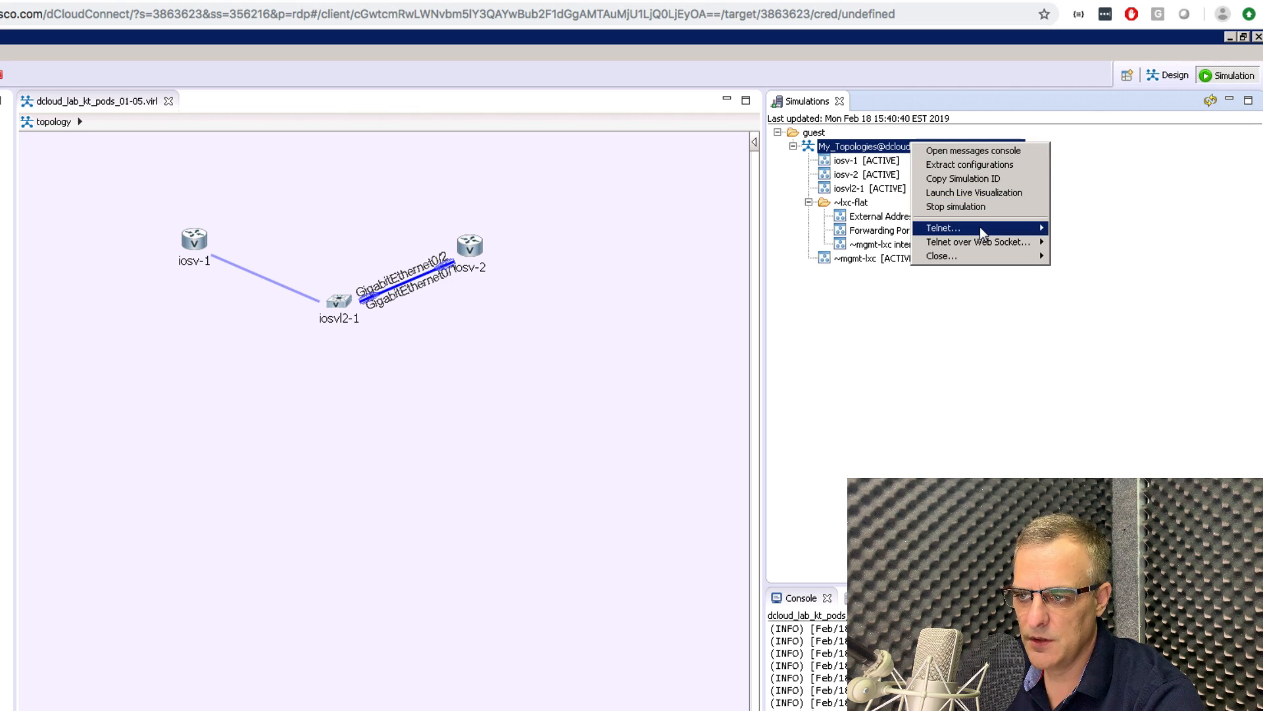
mouse_move(981, 226)
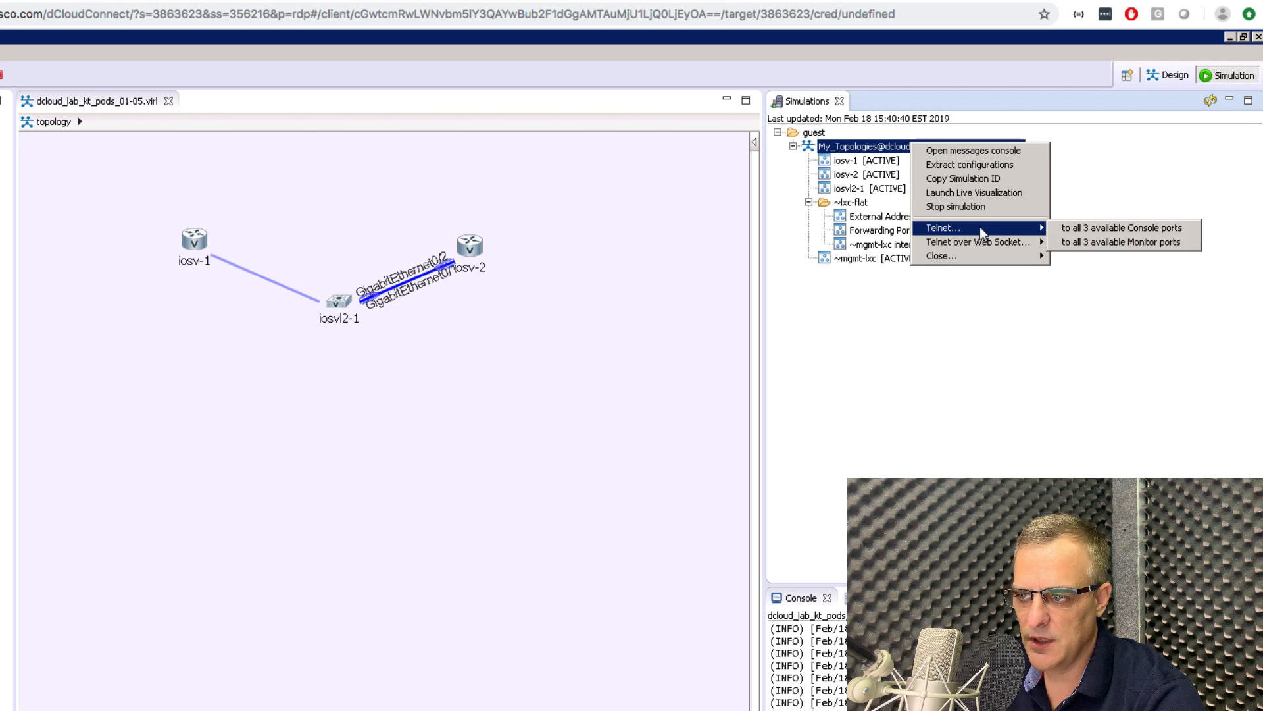
click(1095, 230)
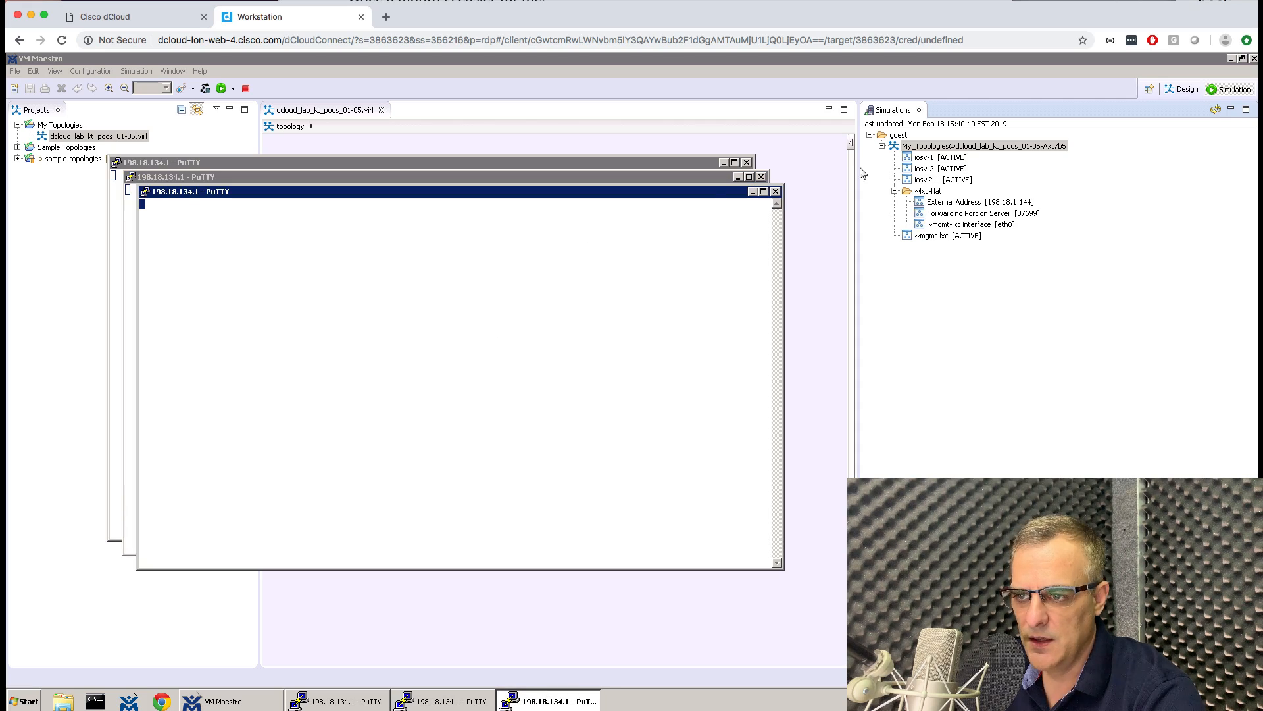
Bring the router console forward and answer 'no' to the initial configuration dialog.
key(Return)
key(Return)
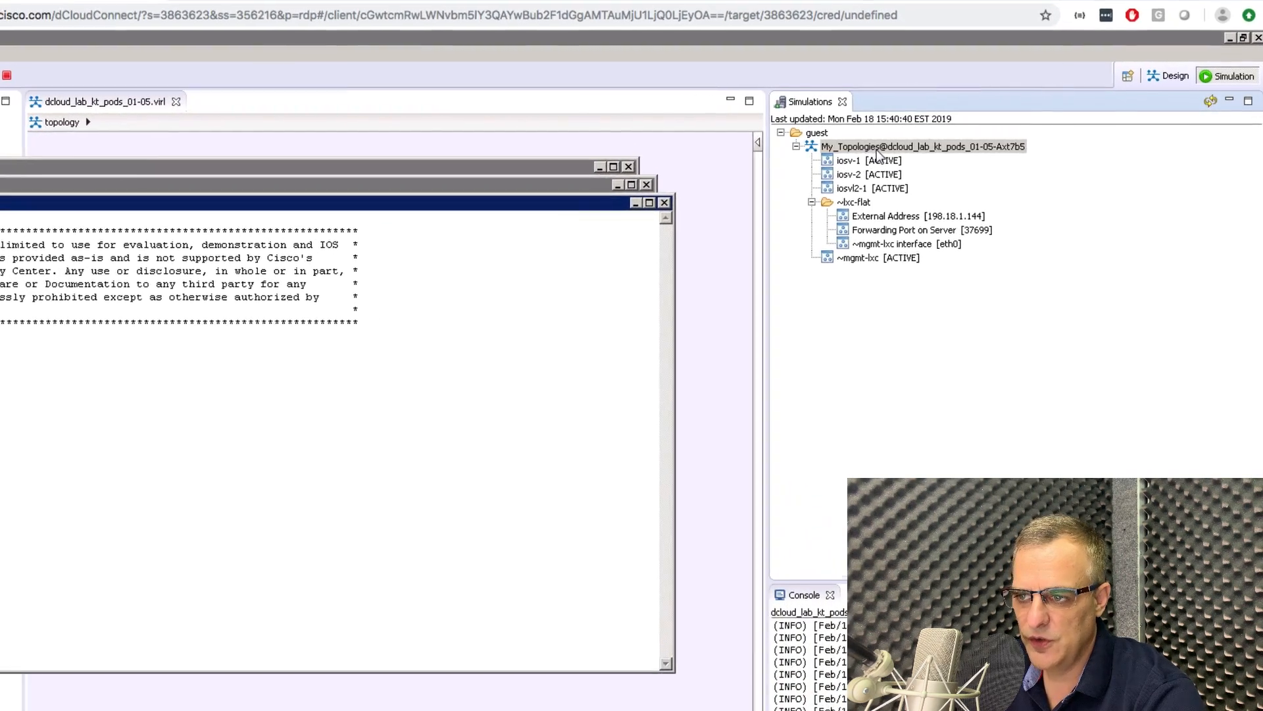
right_click(942, 147)
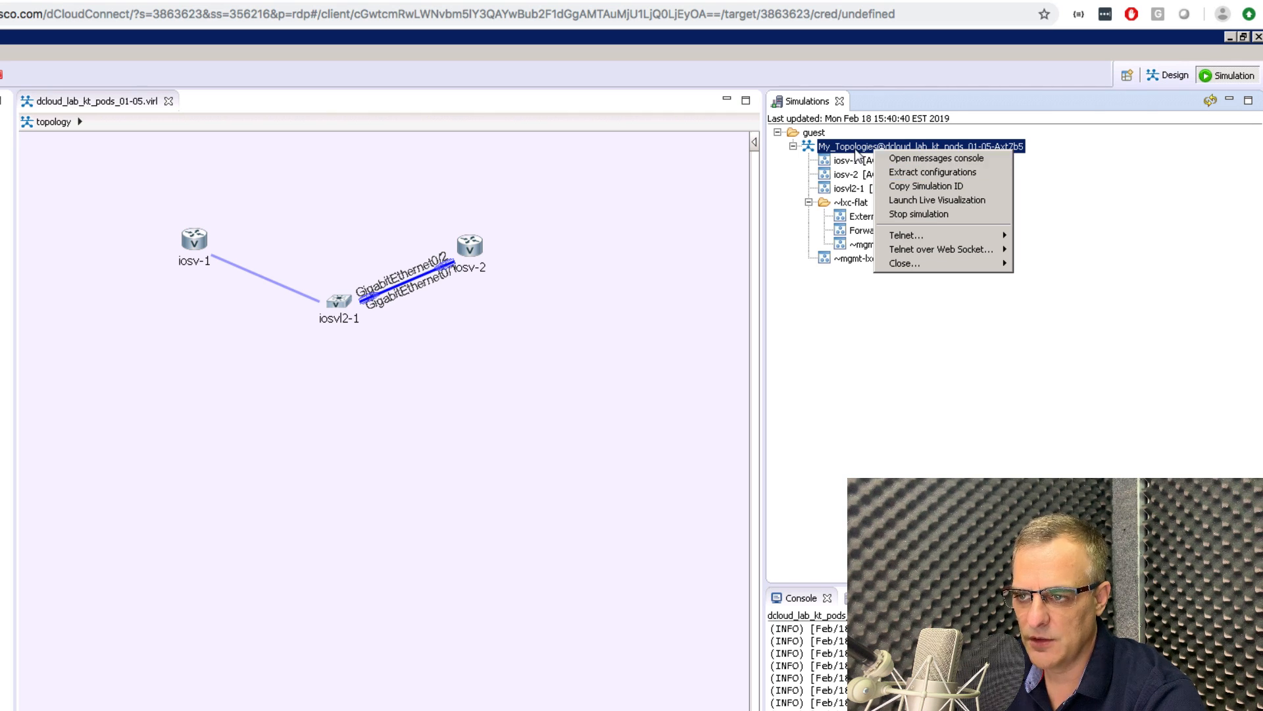
click(686, 287)
click(39, 709)
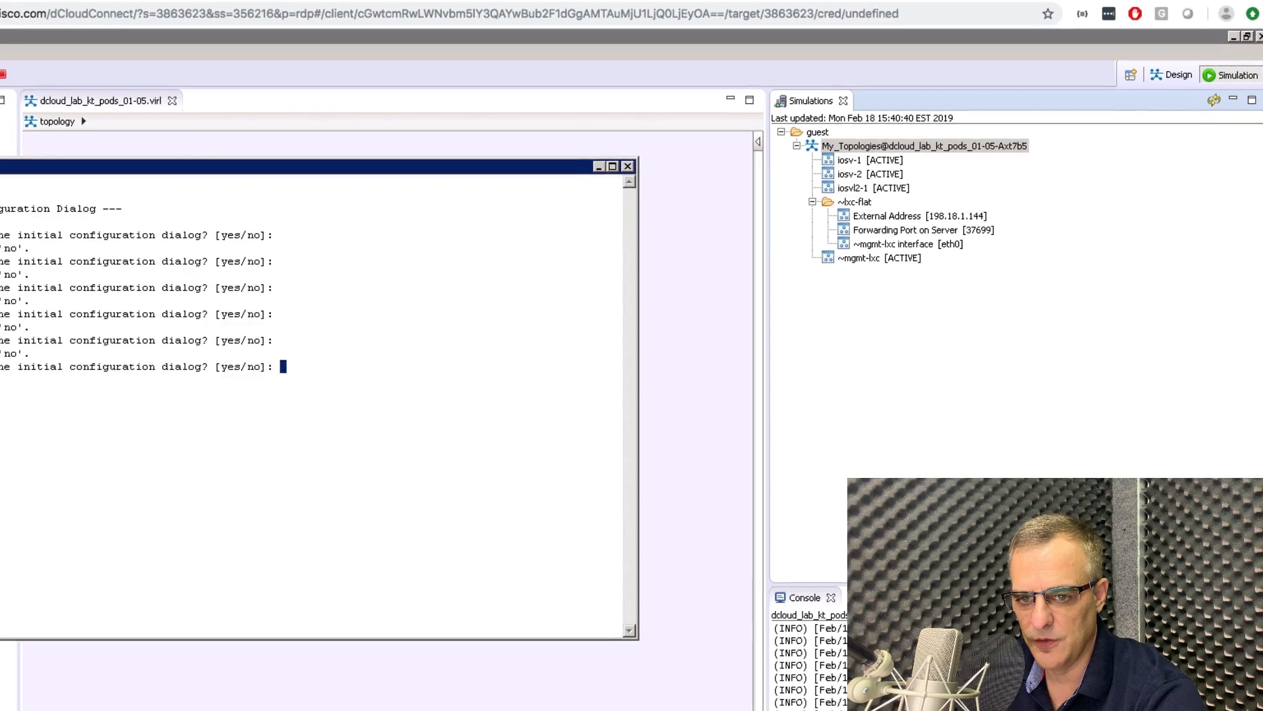
text(no)
key(Return)
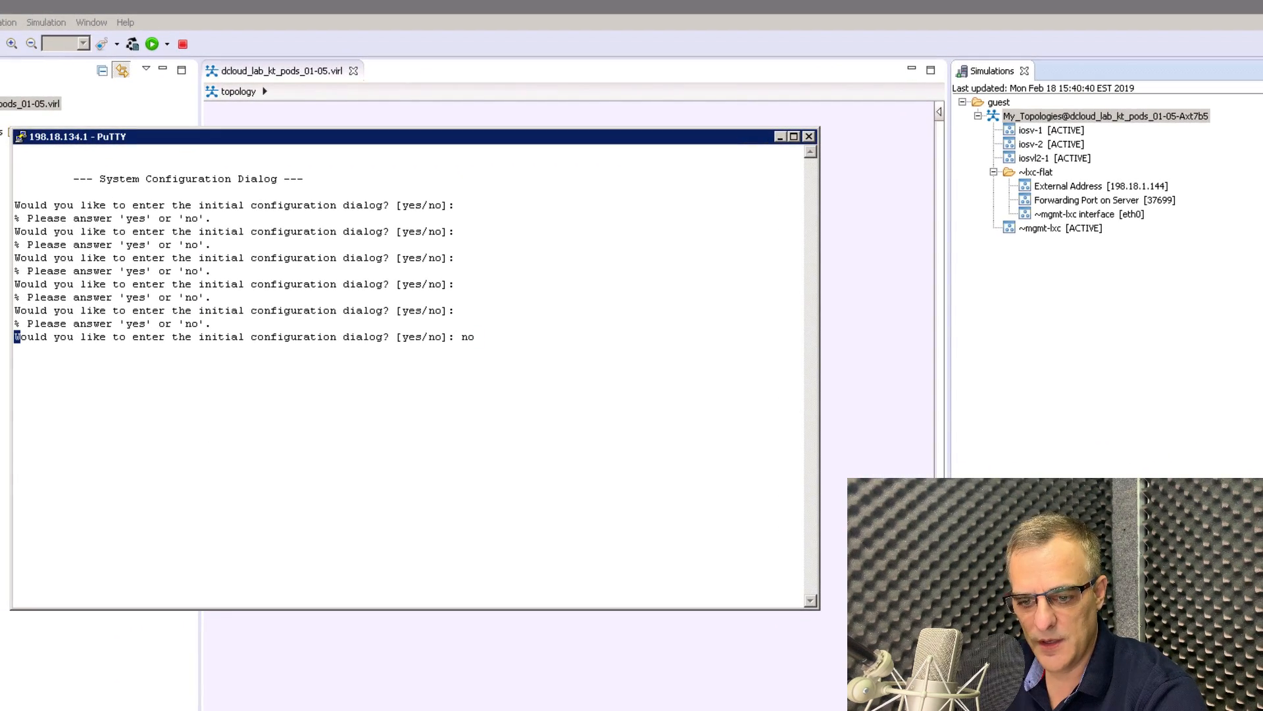
Change the router console's font to Courier New bold 16-point and apply it.
right_click(383, 139)
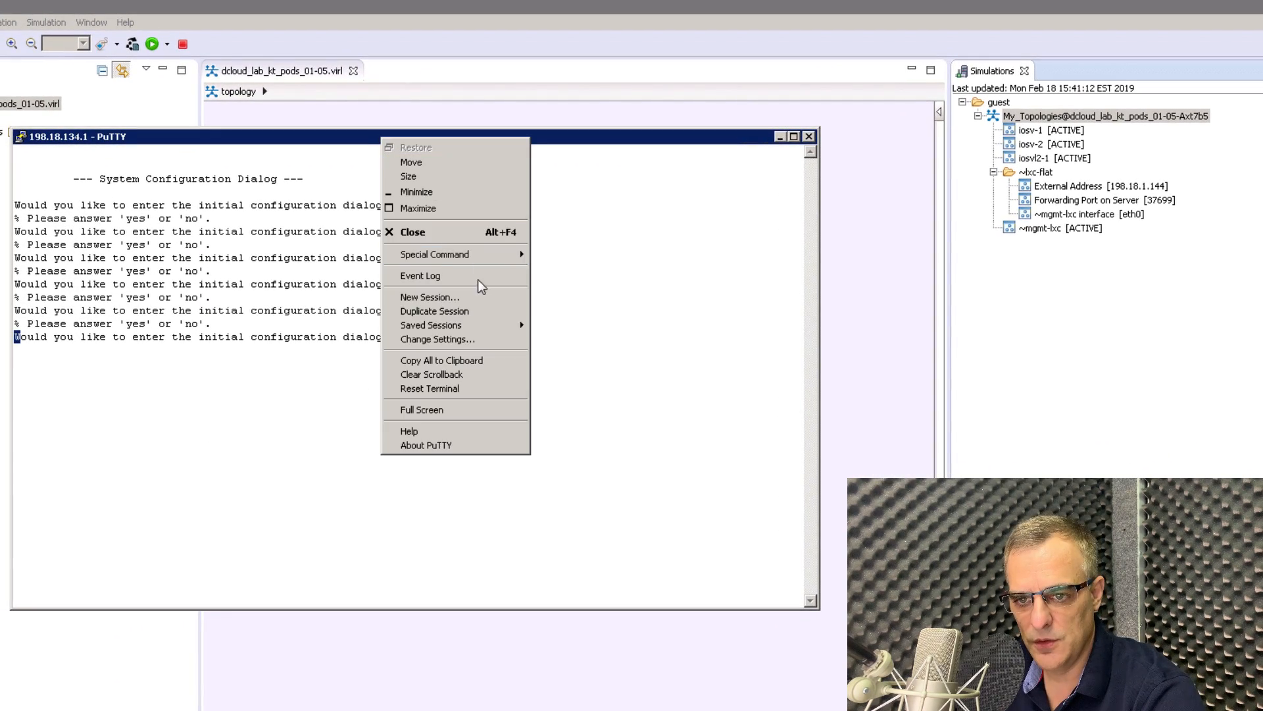
click(470, 339)
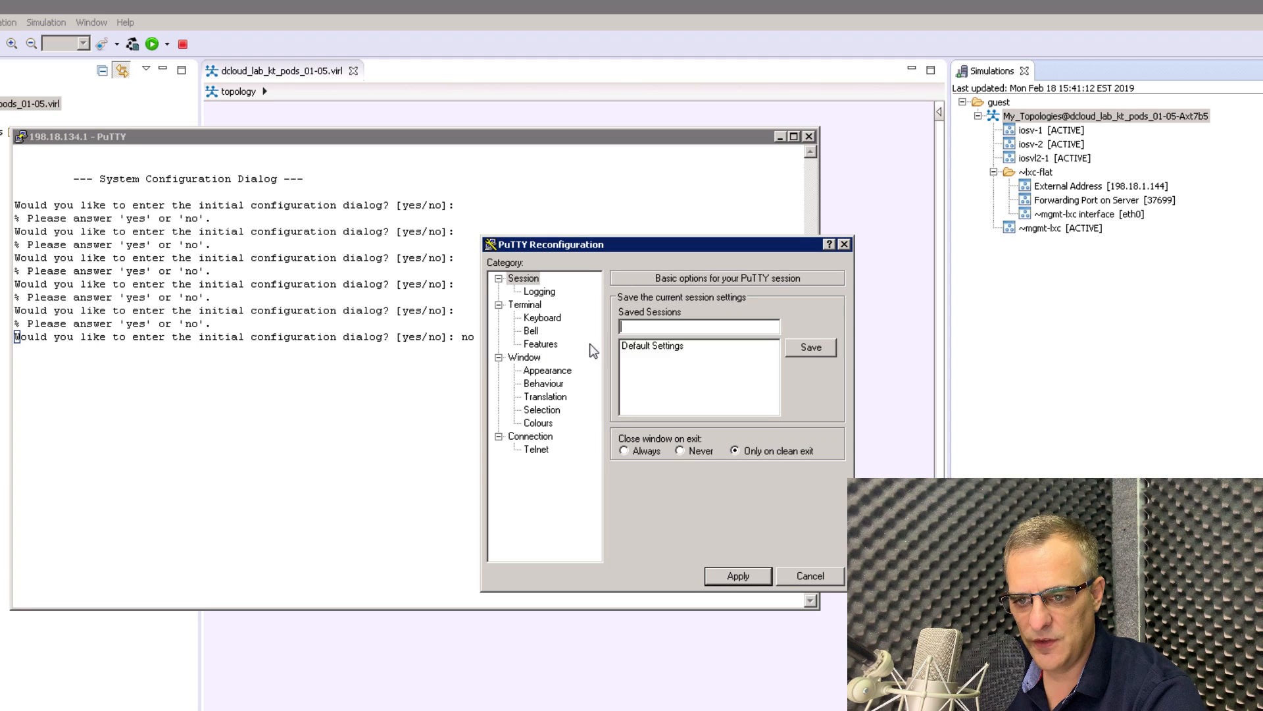
click(546, 370)
click(809, 395)
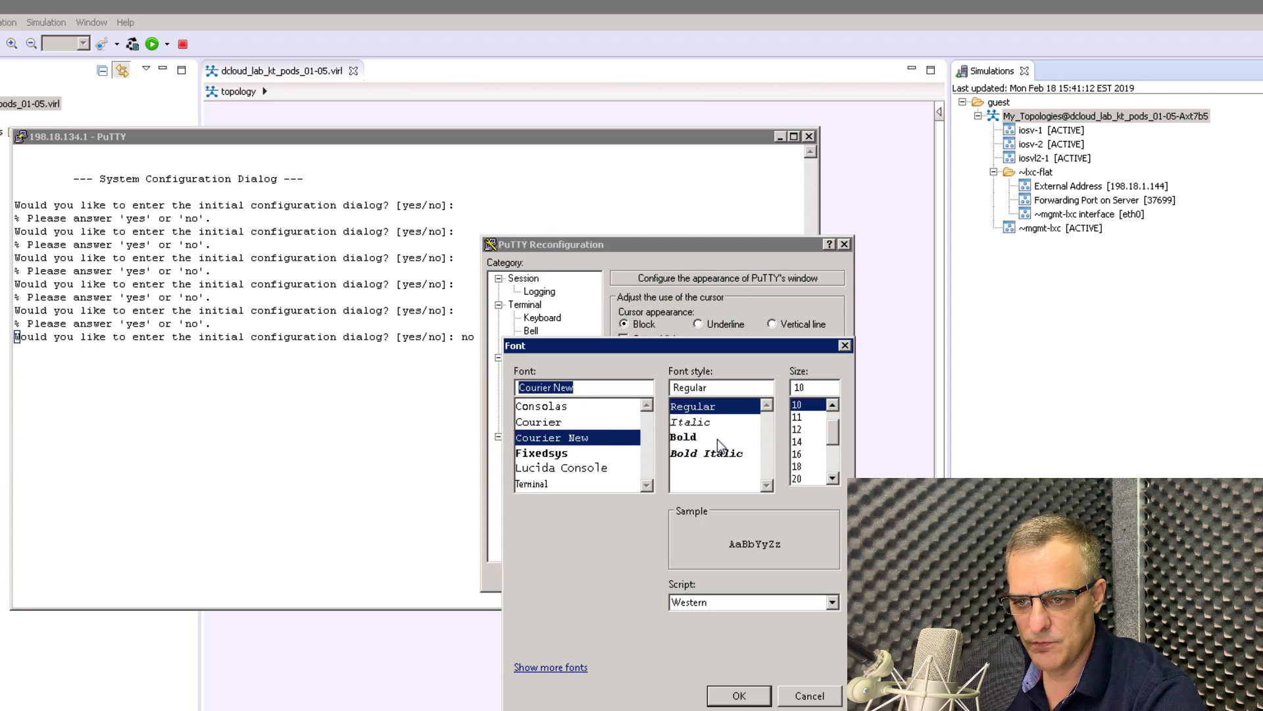
click(717, 437)
click(797, 453)
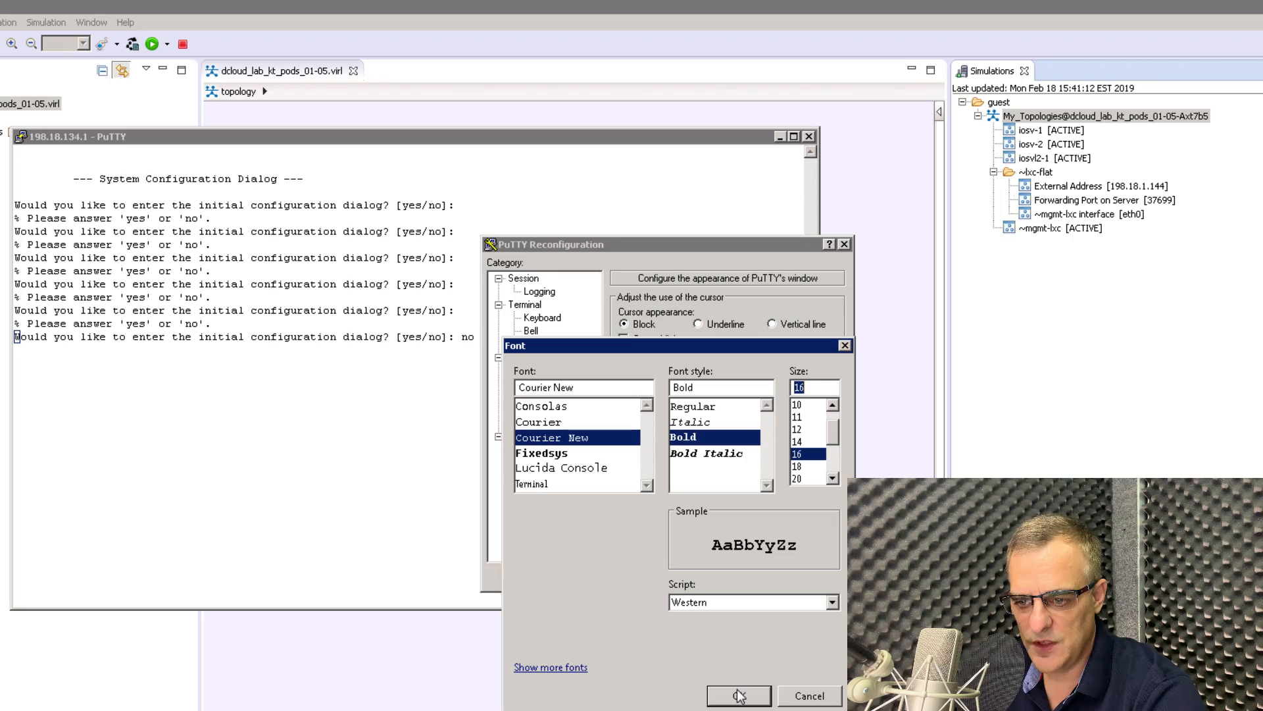
key(Return)
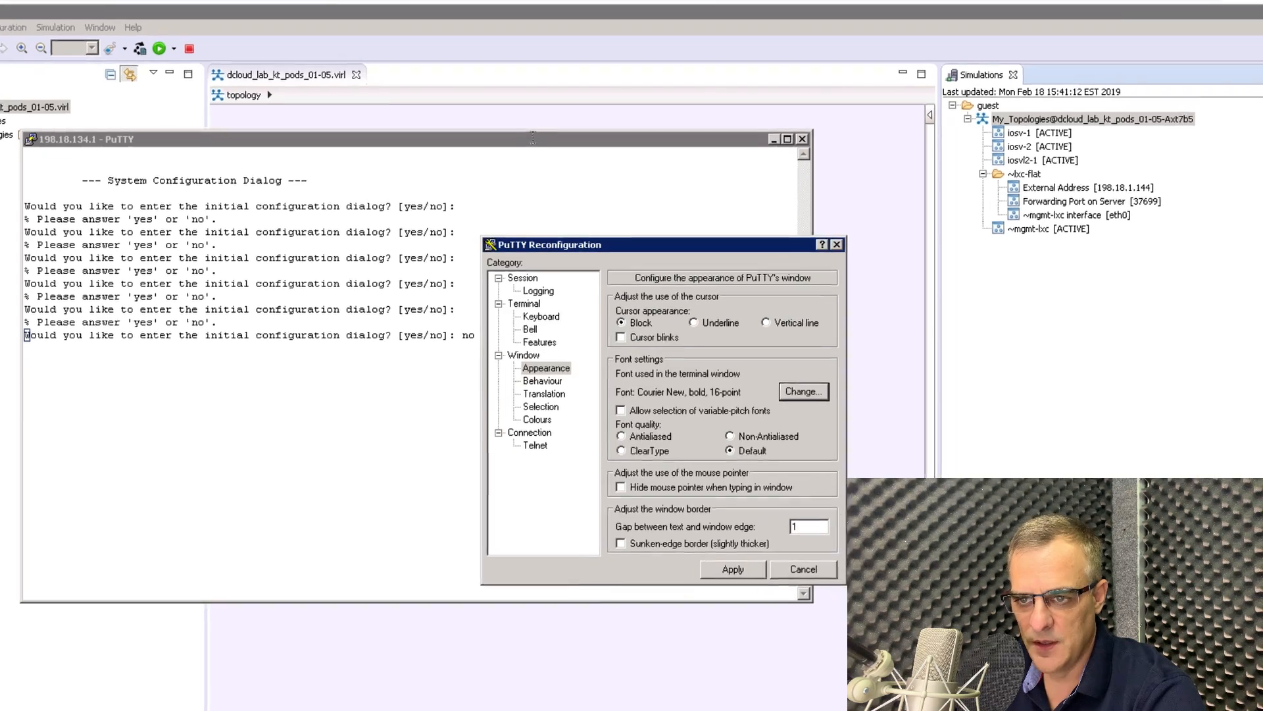
click(753, 575)
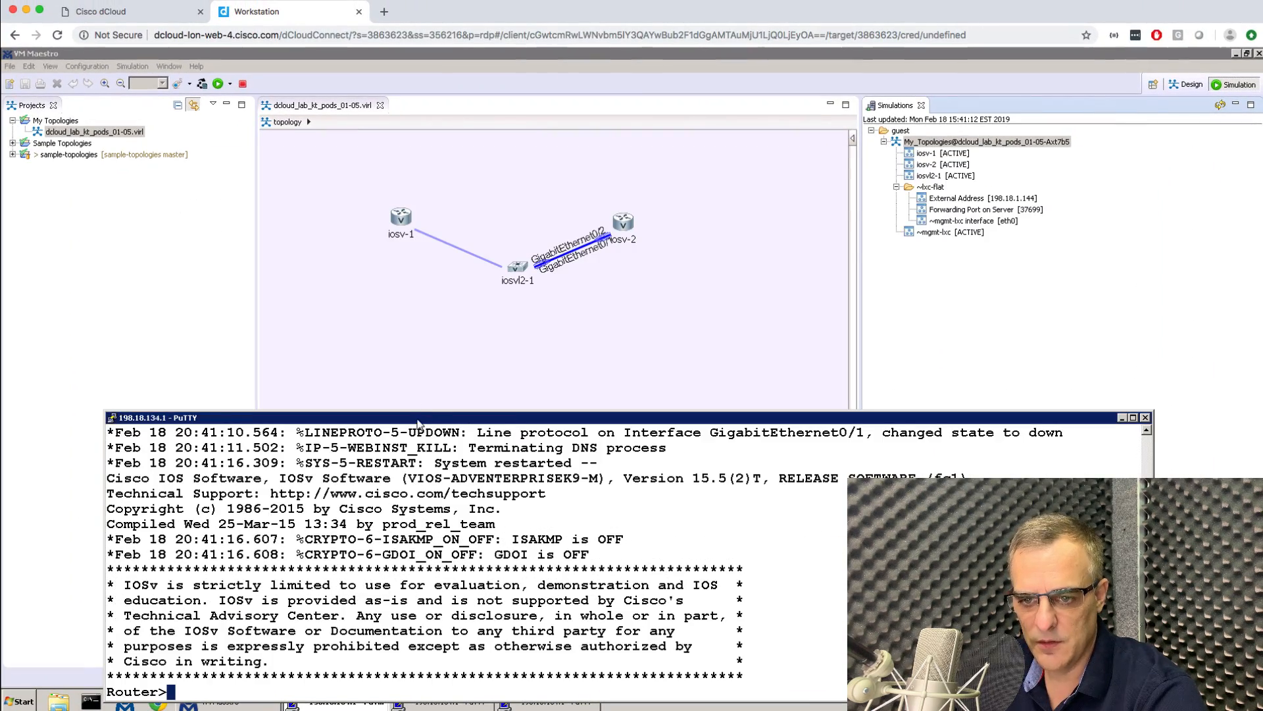
Enter privileged and global configuration mode and set the router's hostname to R1.
drag(418, 419, 335, 334)
key(Return)
key(Return)
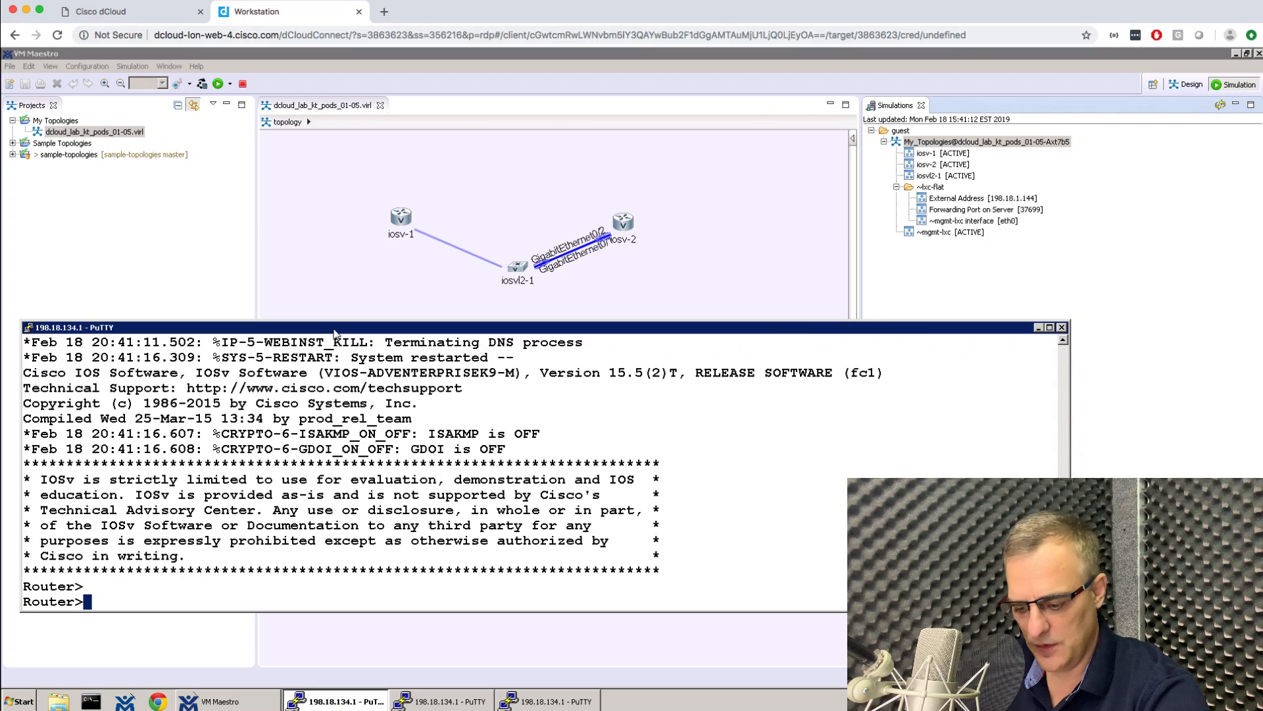
text(en)
key(Return)
text(conf t)
key(Return)
text(host R1)
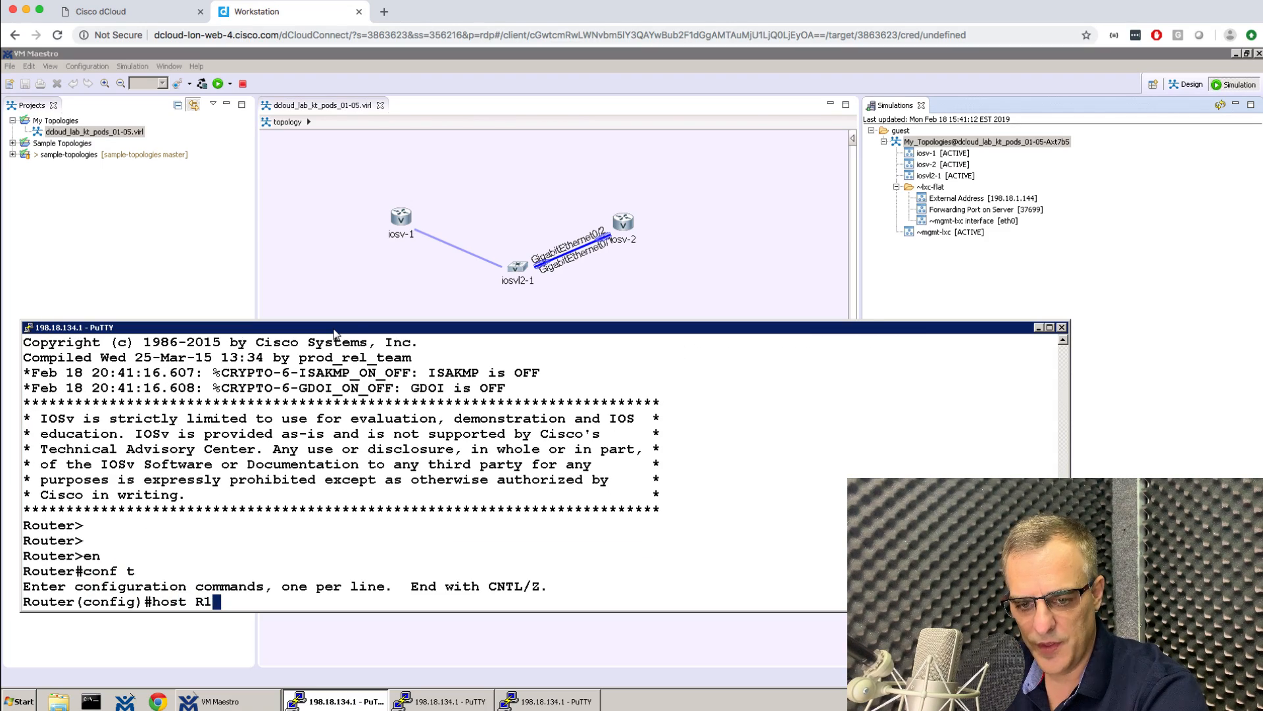
key(Return)
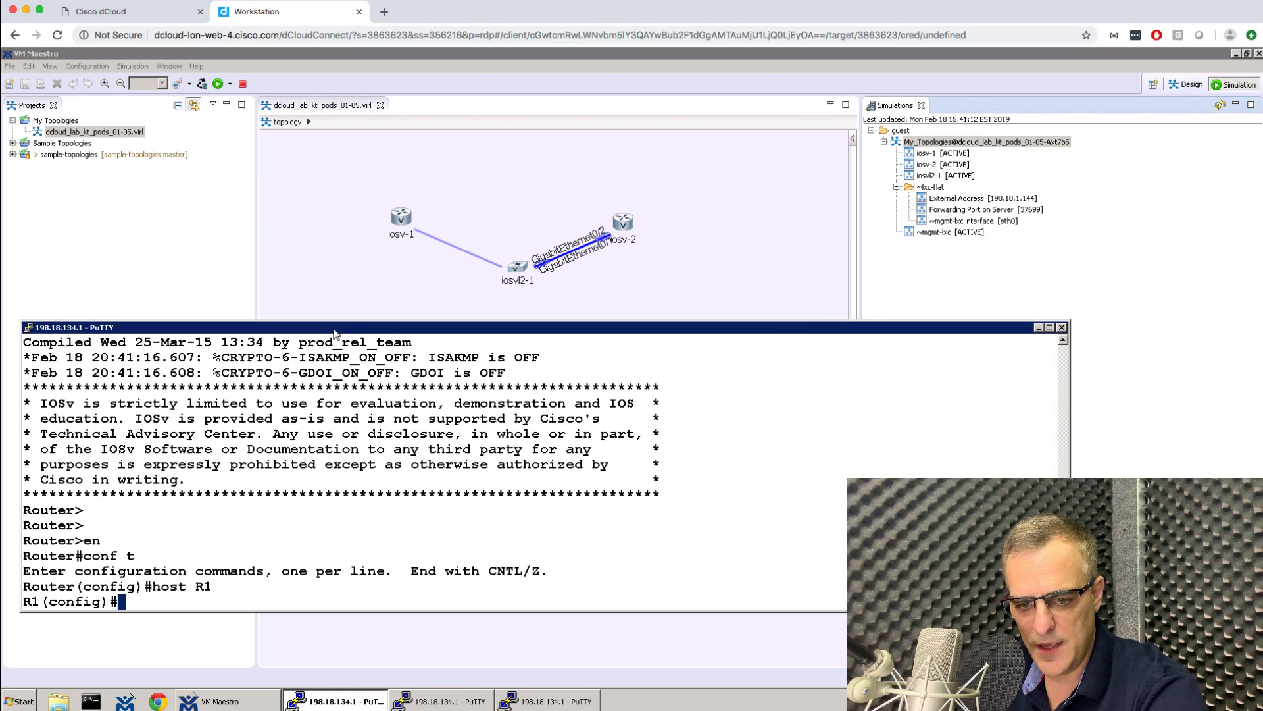
Enable GigabitEthernet0/0 with address 10.1.1.1 255.255.255.0, then end and save with wr.
text(int g0)
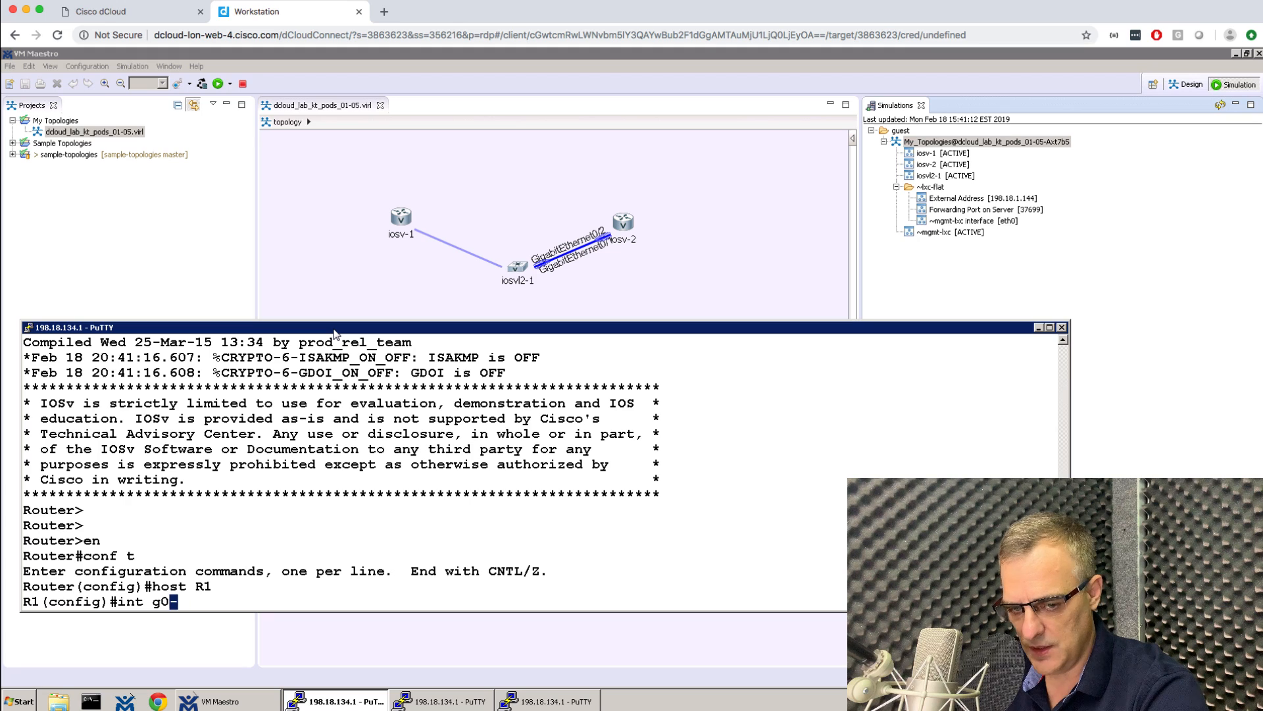
text(/0)
key(Return)
text(no shut)
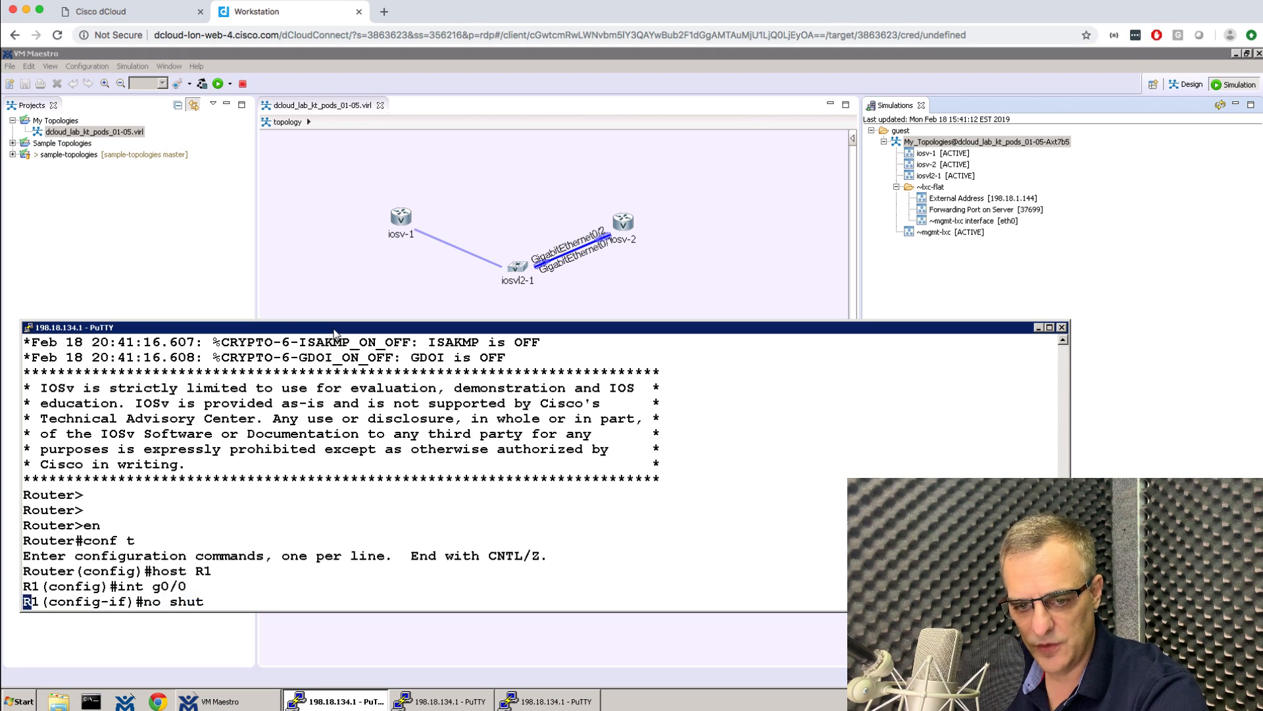
key(Return)
text(ip add)
key(Tab)
text(10.1.1.1)
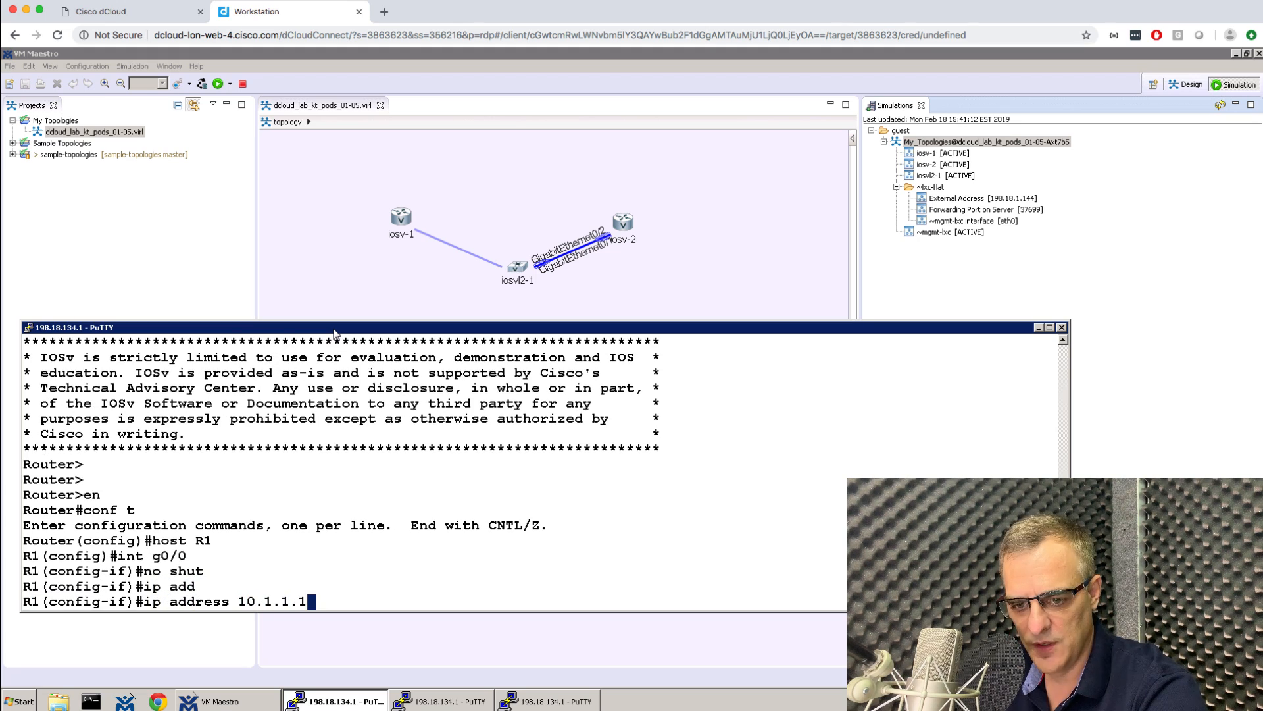
text( 2)
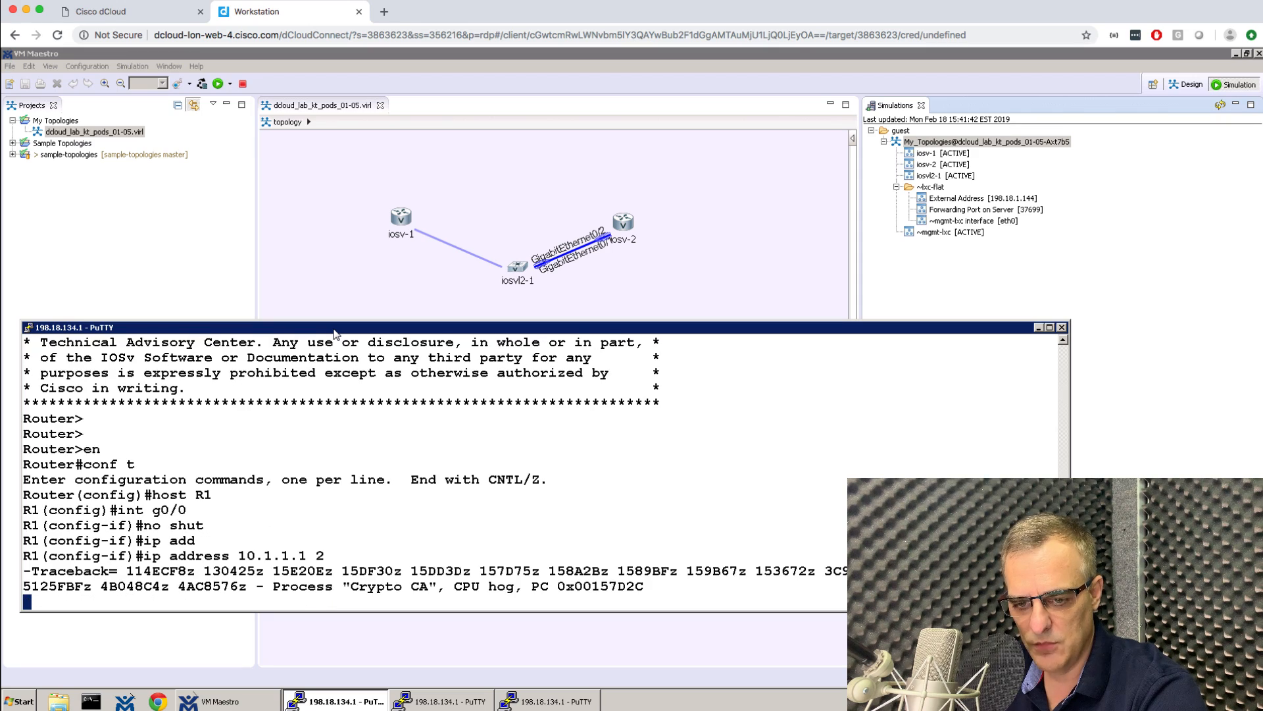
text(55.255.255.0)
key(Return)
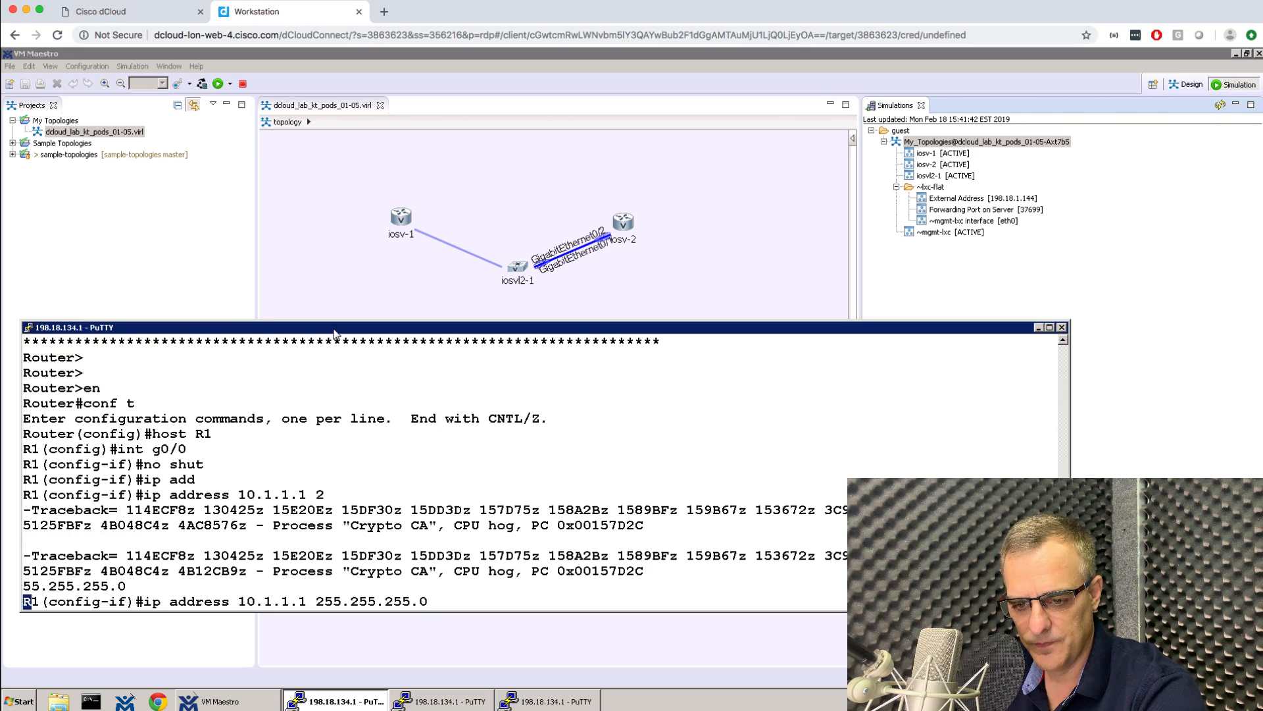
text(end)
key(Return)
text(wr)
key(Return)
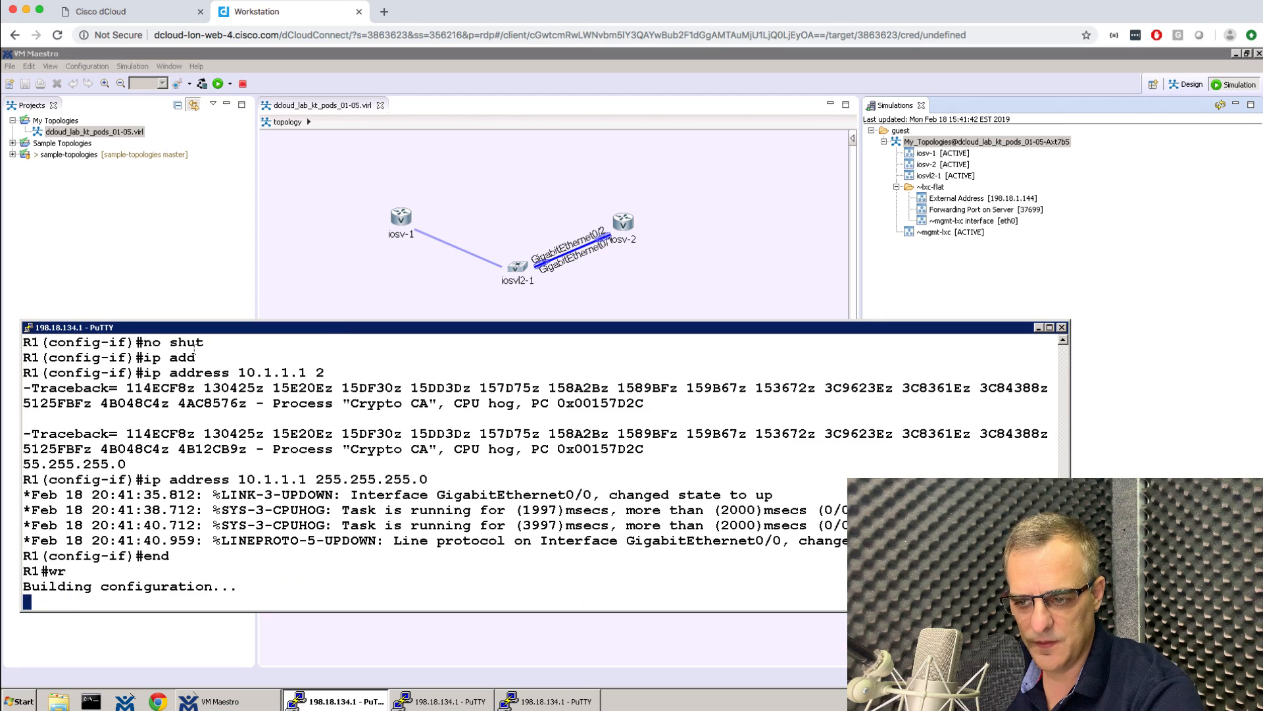
Give the second device console a bold 16-point font and move its window up.
click(442, 701)
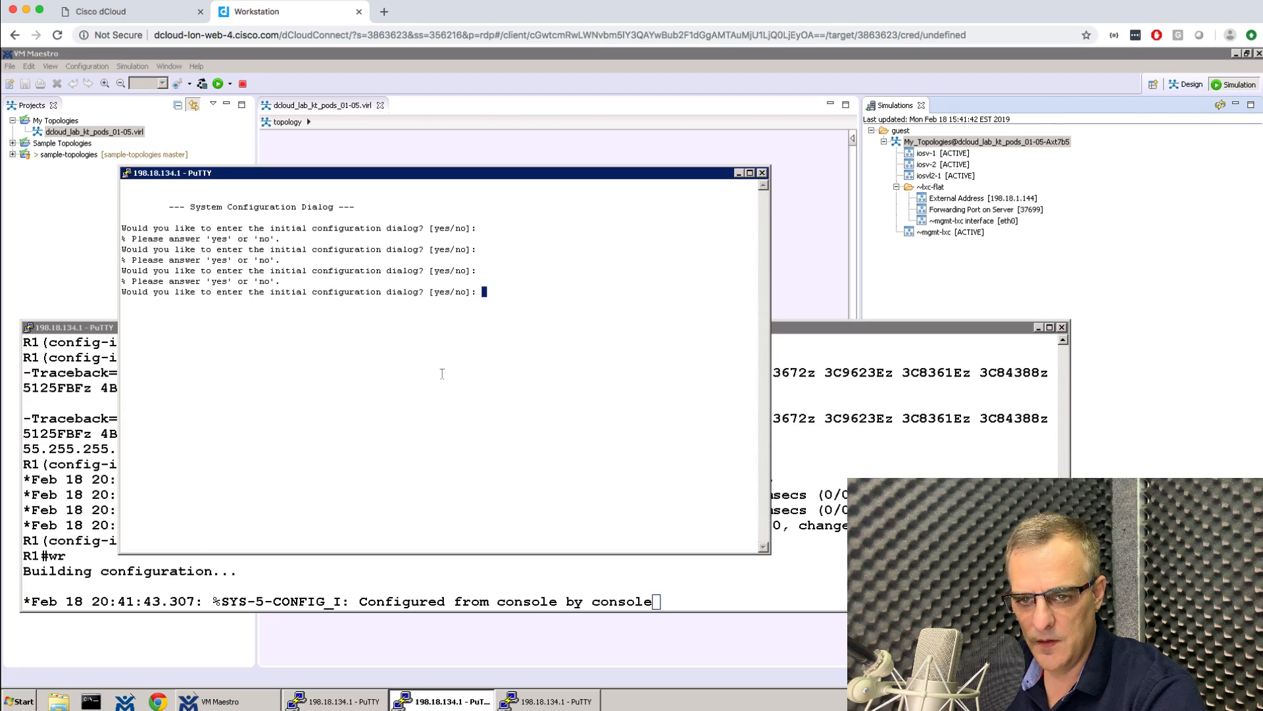
right_click(452, 175)
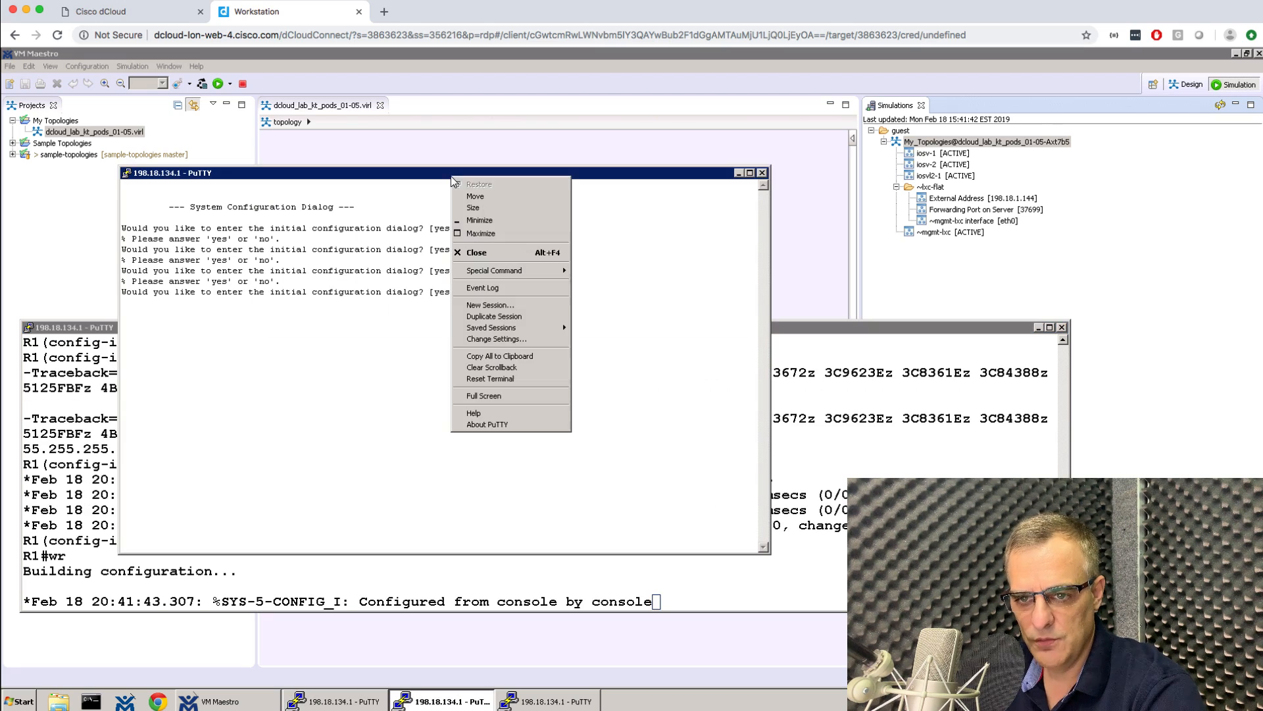
click(496, 339)
click(536, 347)
click(763, 367)
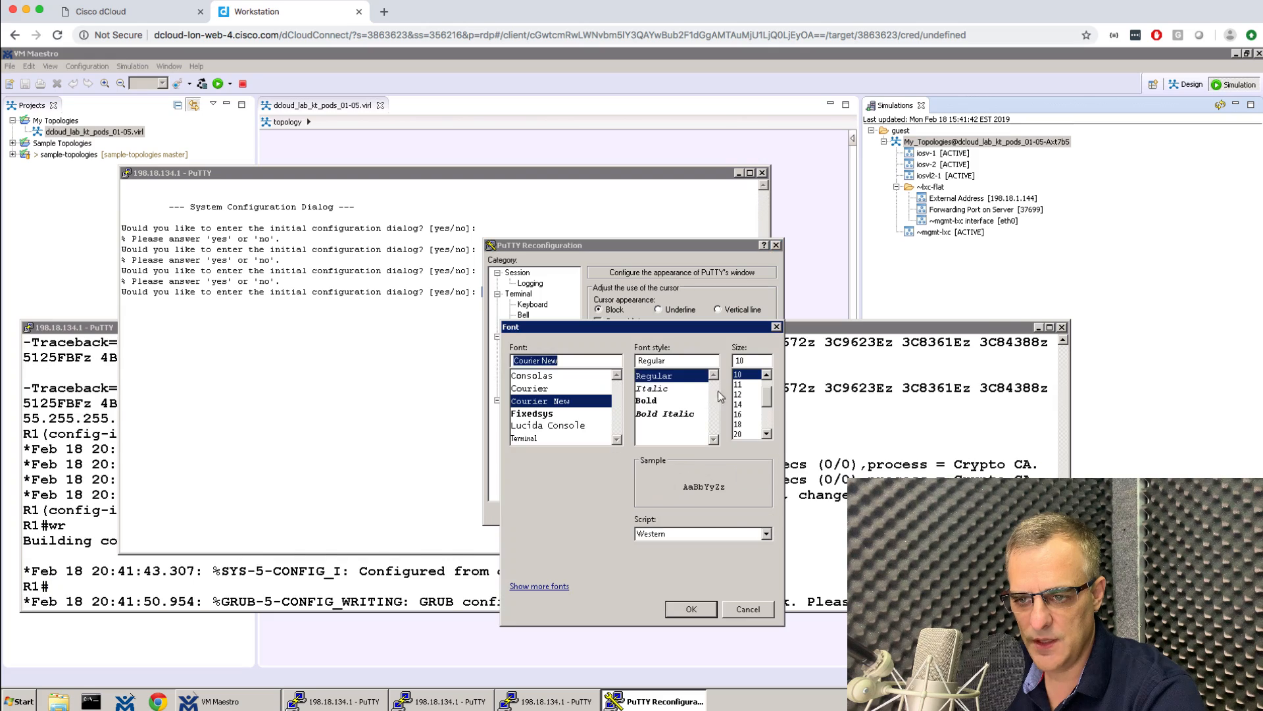
click(668, 400)
click(744, 414)
click(690, 512)
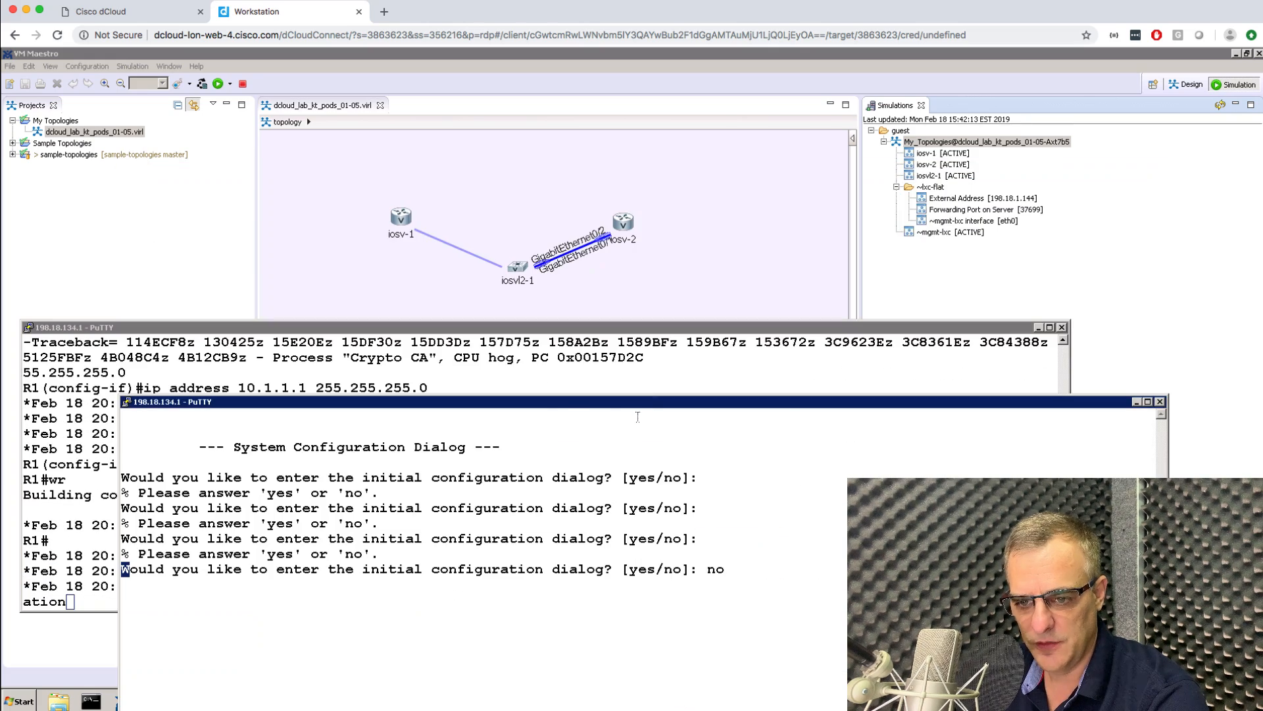
drag(556, 404, 544, 333)
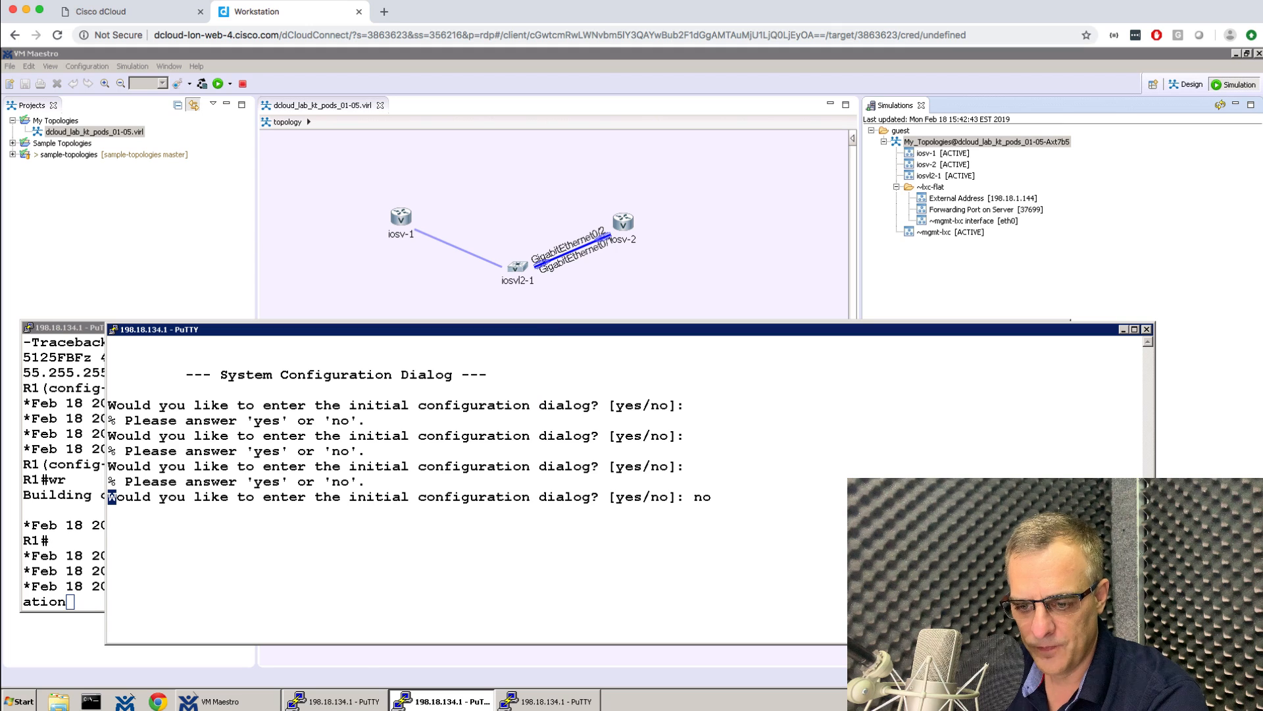
Give the switch console a bold 16-point font and resize it to reveal the topology.
click(538, 703)
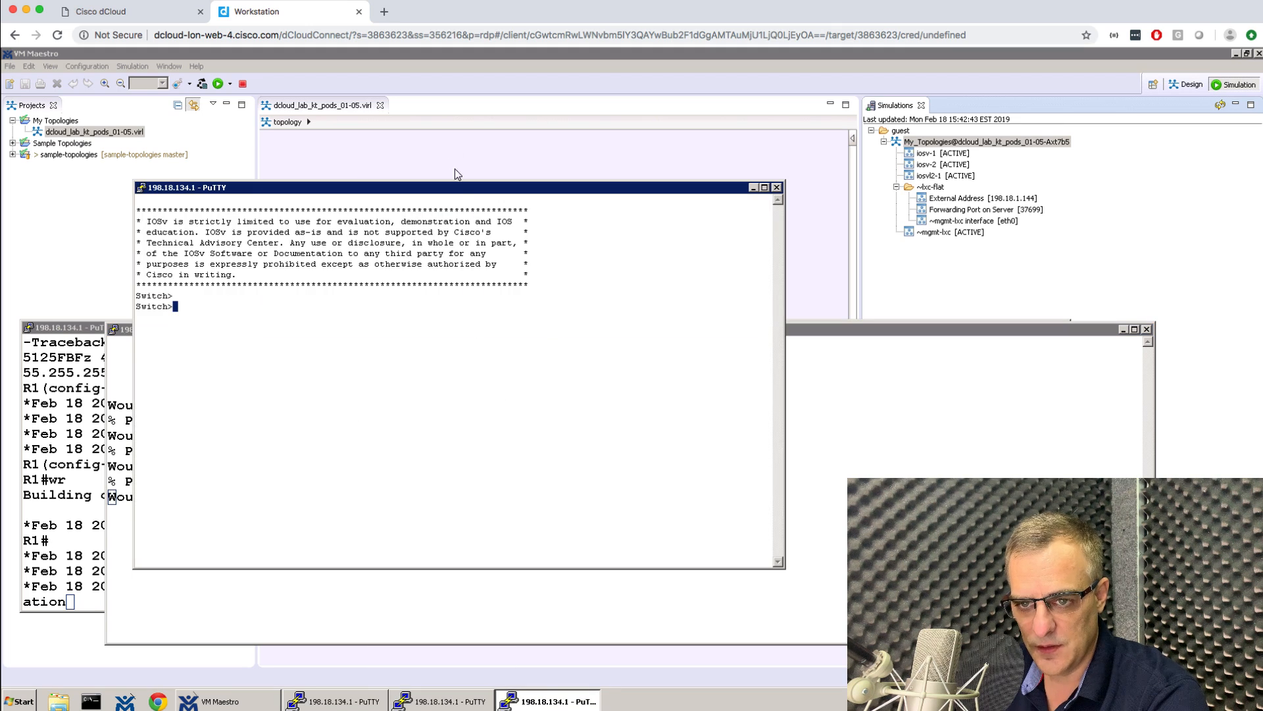
right_click(464, 198)
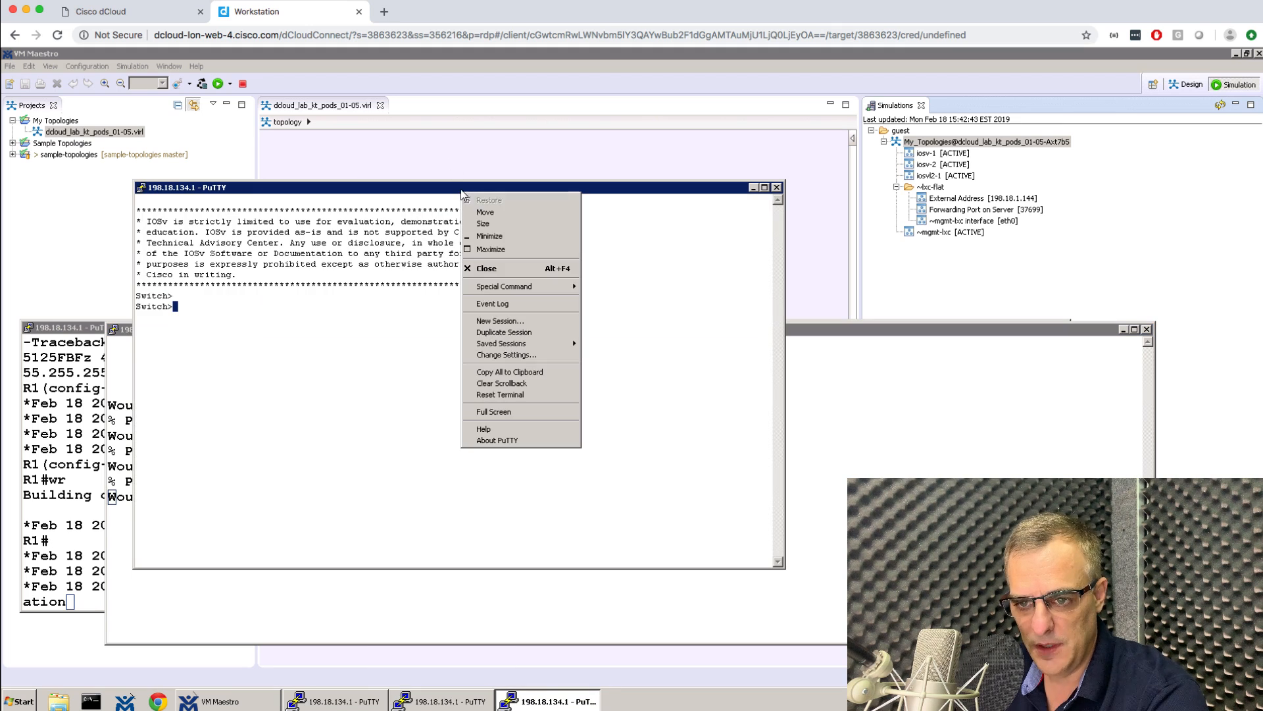
click(525, 361)
click(523, 349)
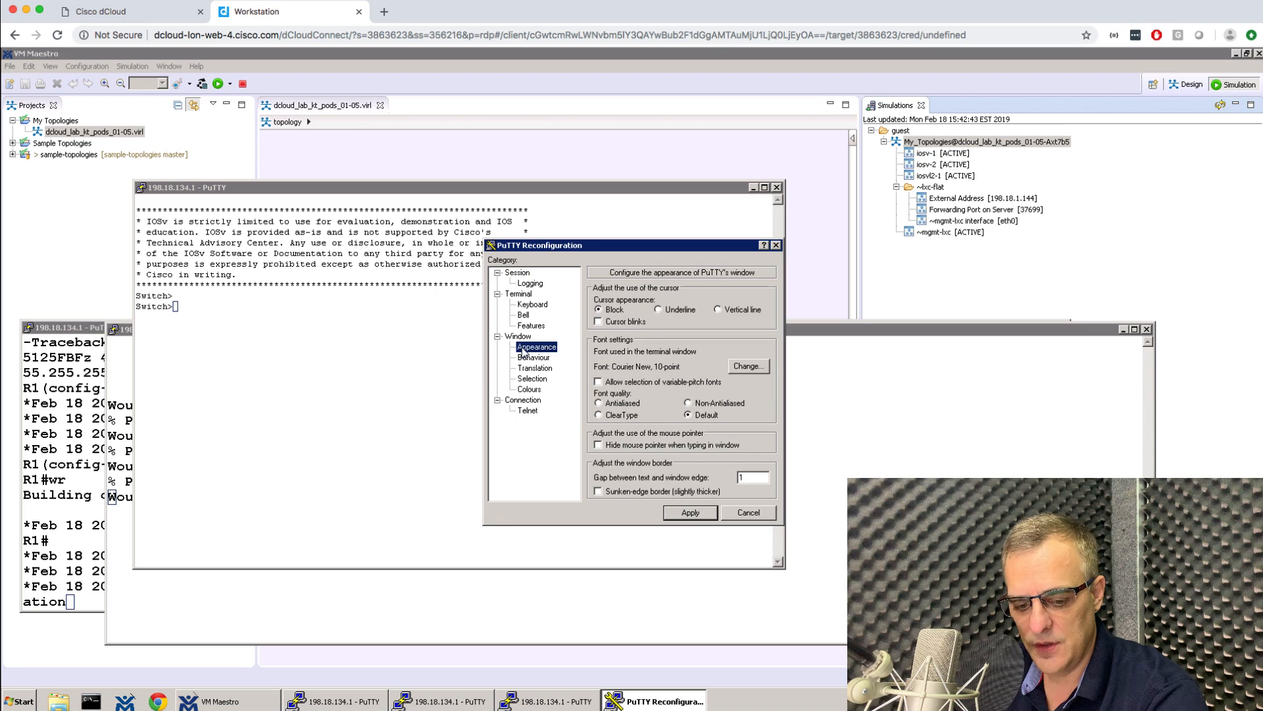
click(748, 367)
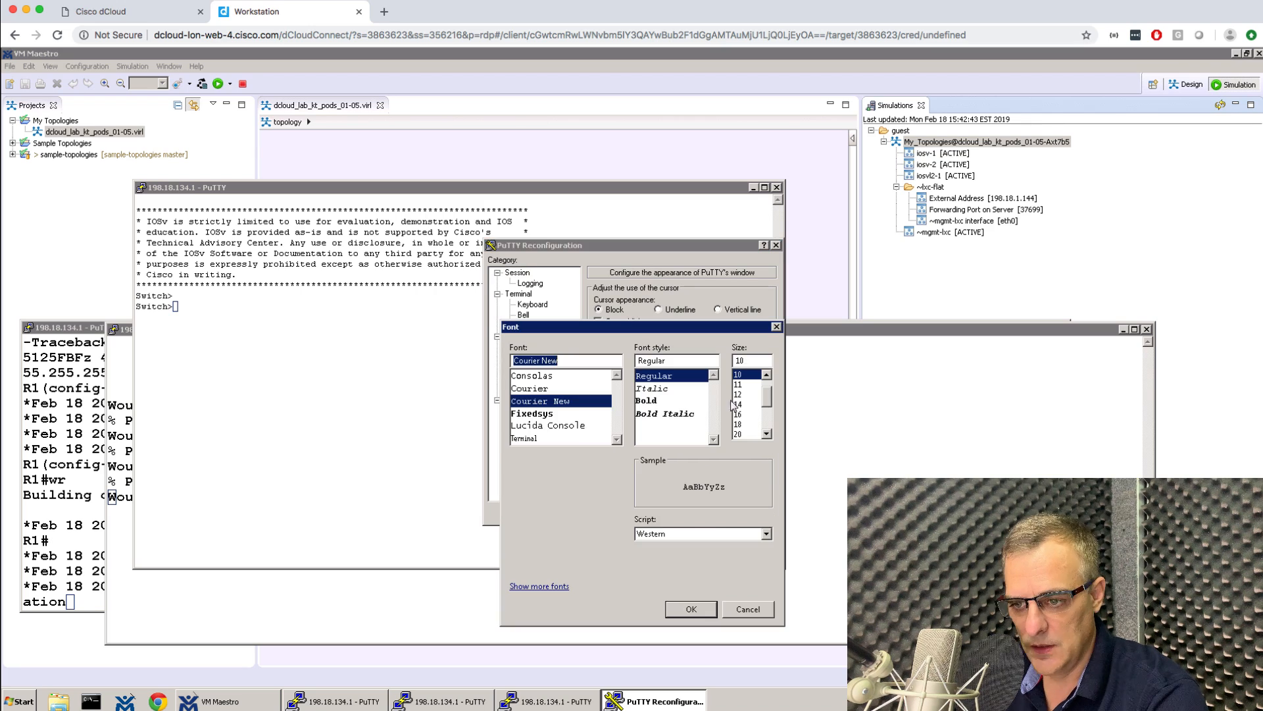
click(750, 415)
click(682, 400)
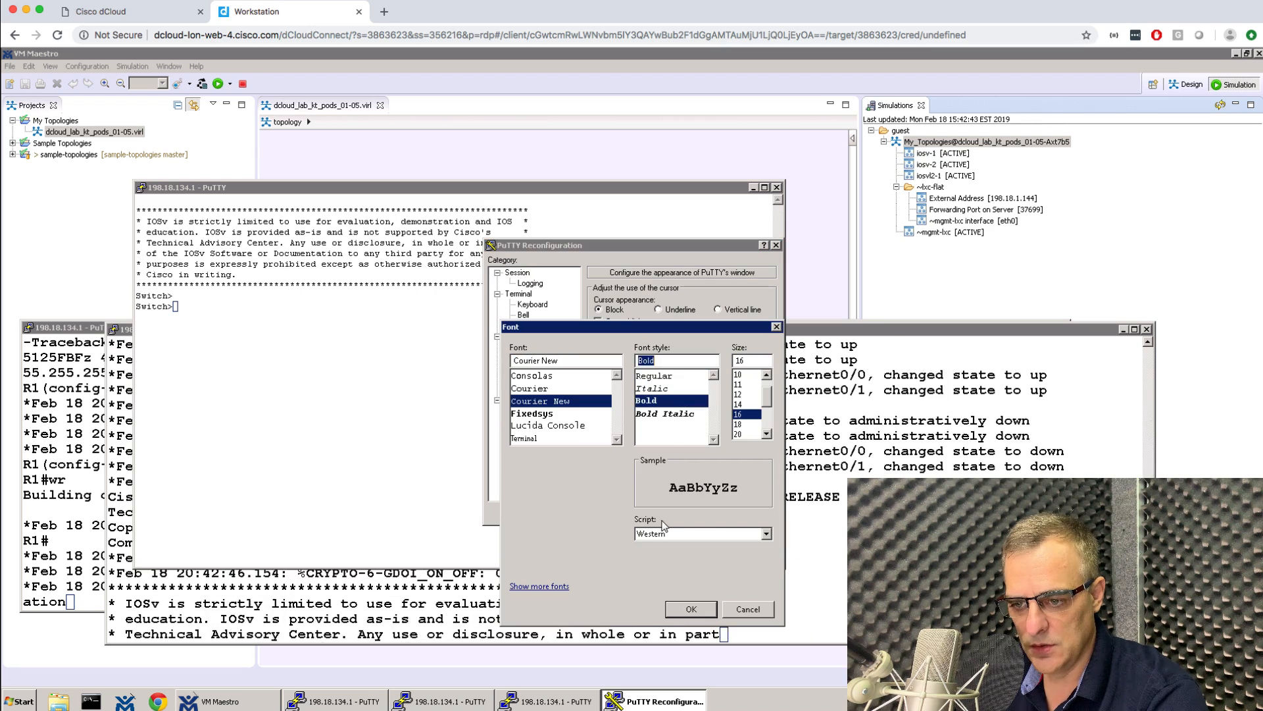
click(691, 609)
click(688, 513)
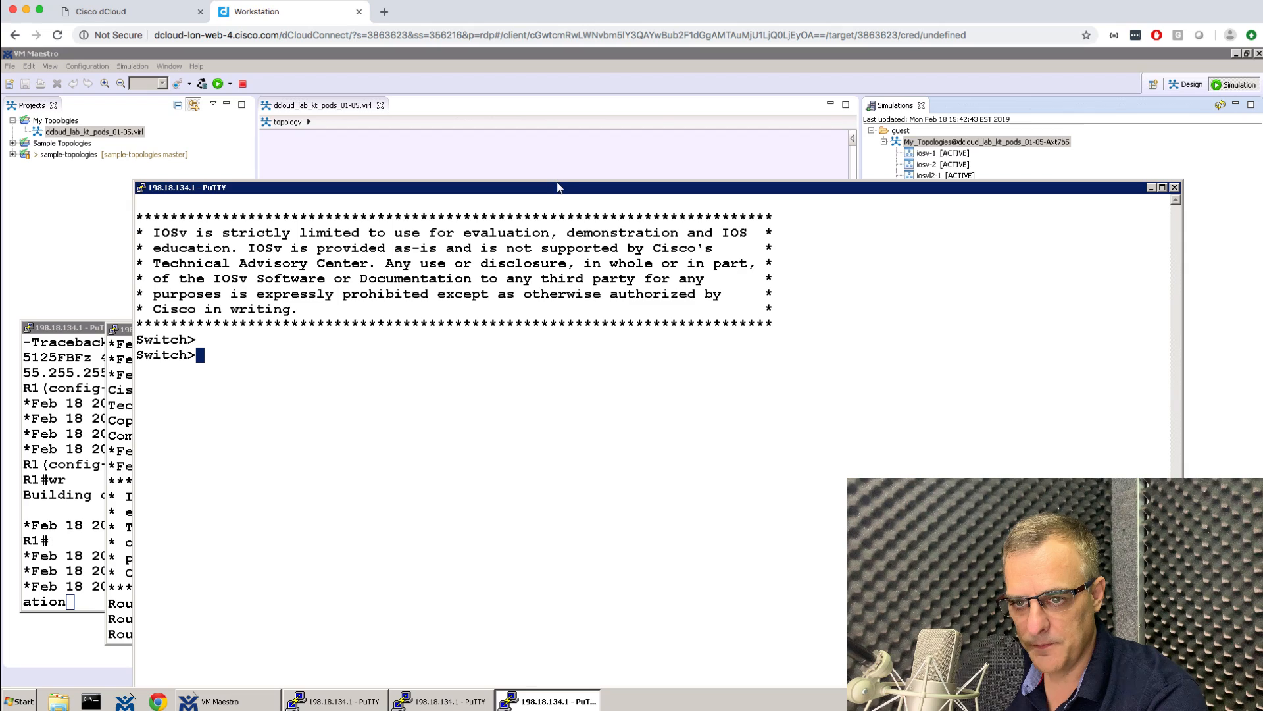
drag(556, 178, 741, 332)
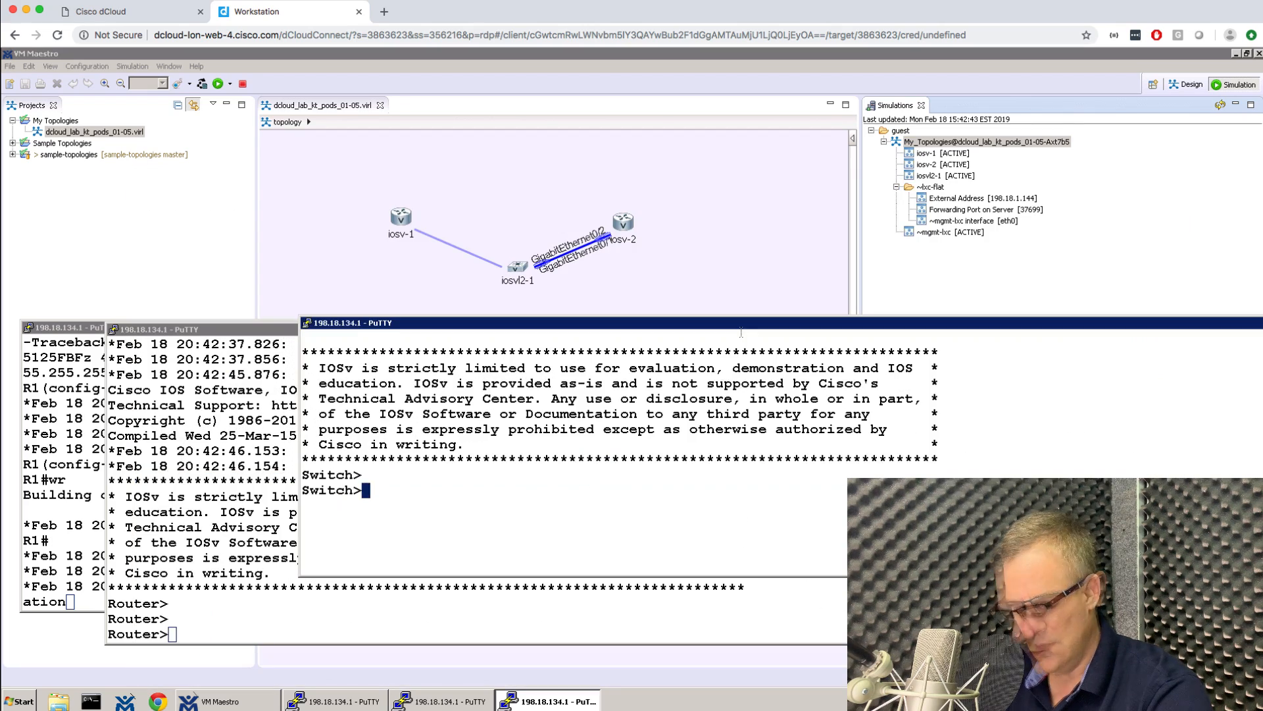
Rename the switch to S1, save its configuration with wr, and bring the router console forward.
text(en)
key(Return)
text(conf t)
key(Return)
text(h)
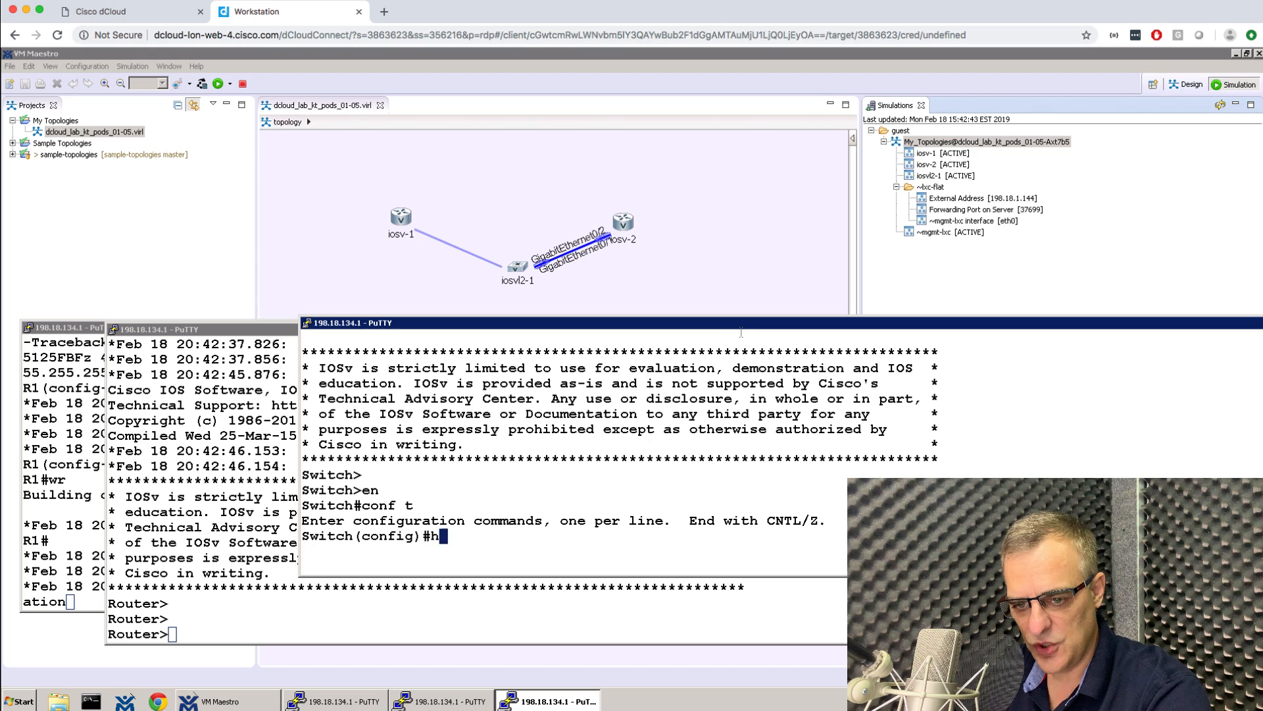
text(ost S1)
key(Return)
text(ed)
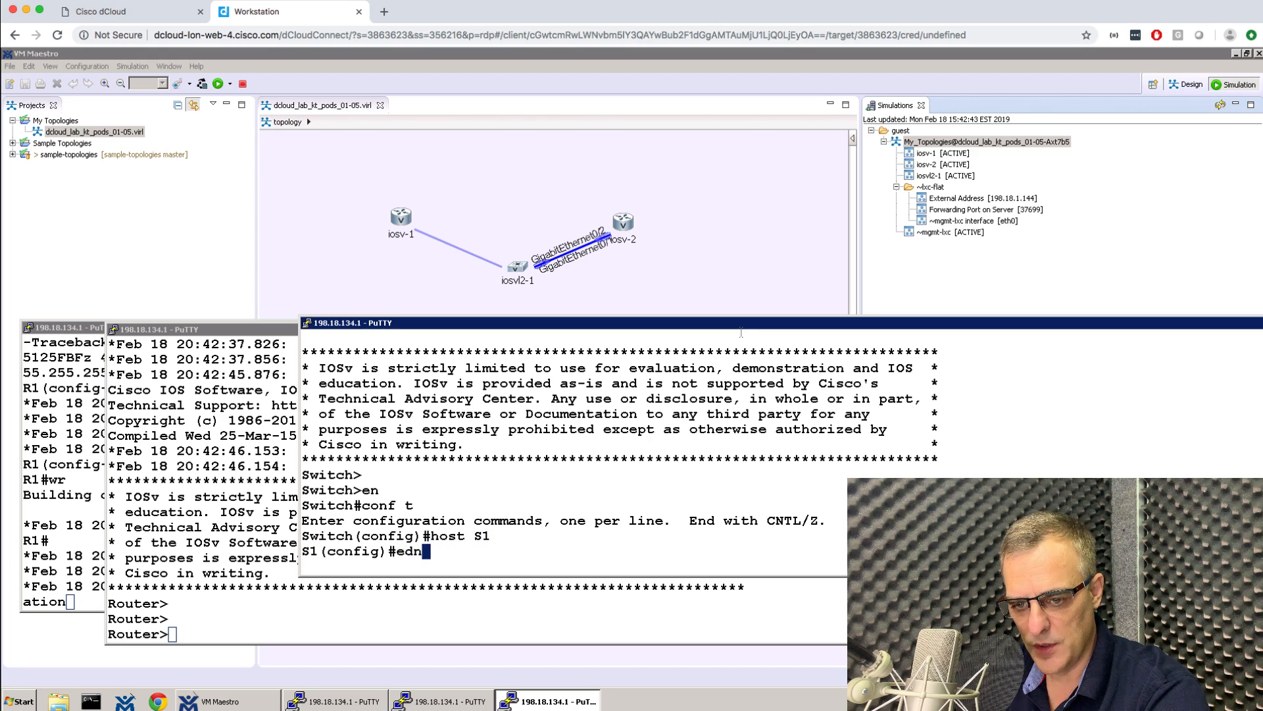
key(BackSpace)
text(nd)
key(Return)
text(wr)
key(Return)
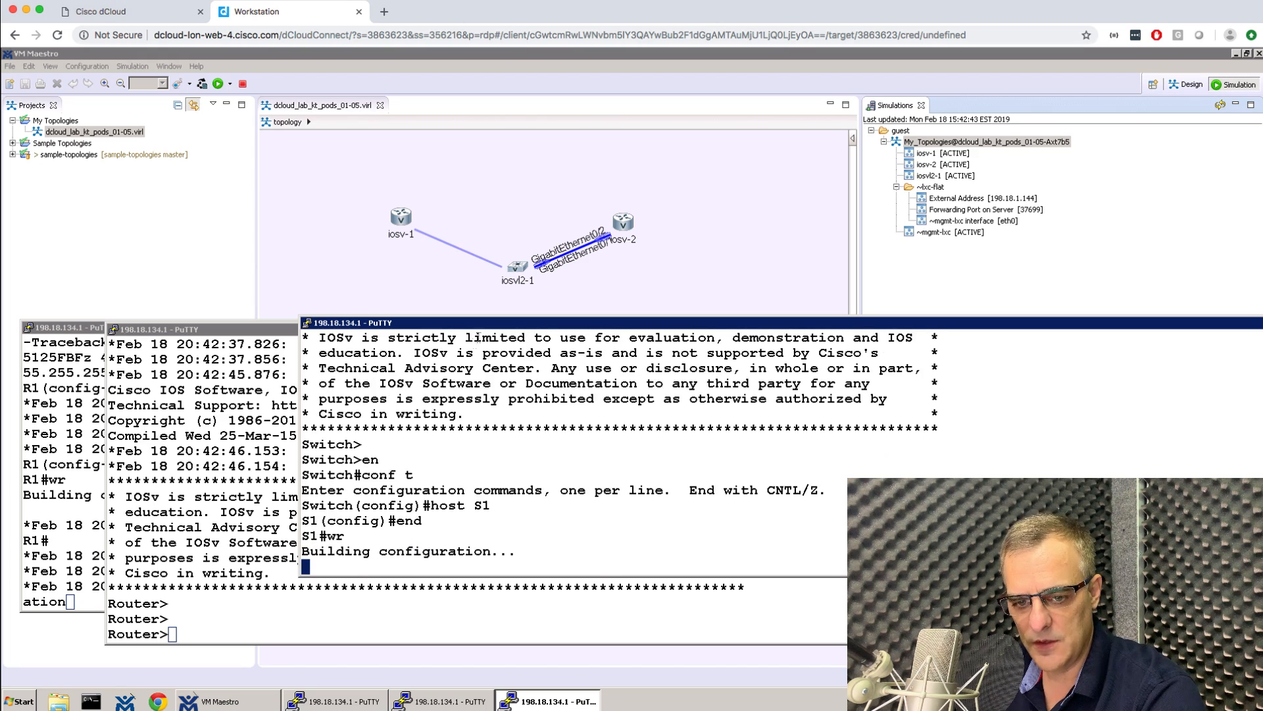
click(278, 360)
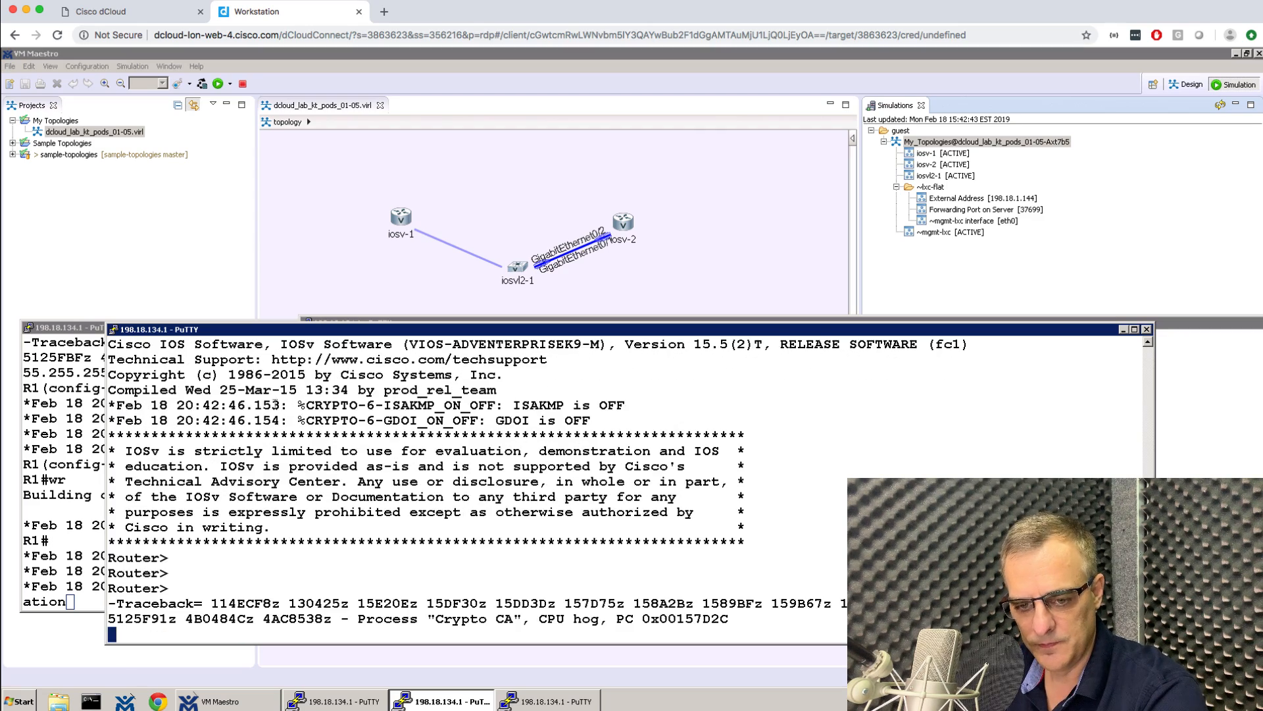
Enter global configuration mode and set the router's hostname to R2.
text(en)
key(Return)
text(conf t)
key(Return)
key(Return)
key(Return)
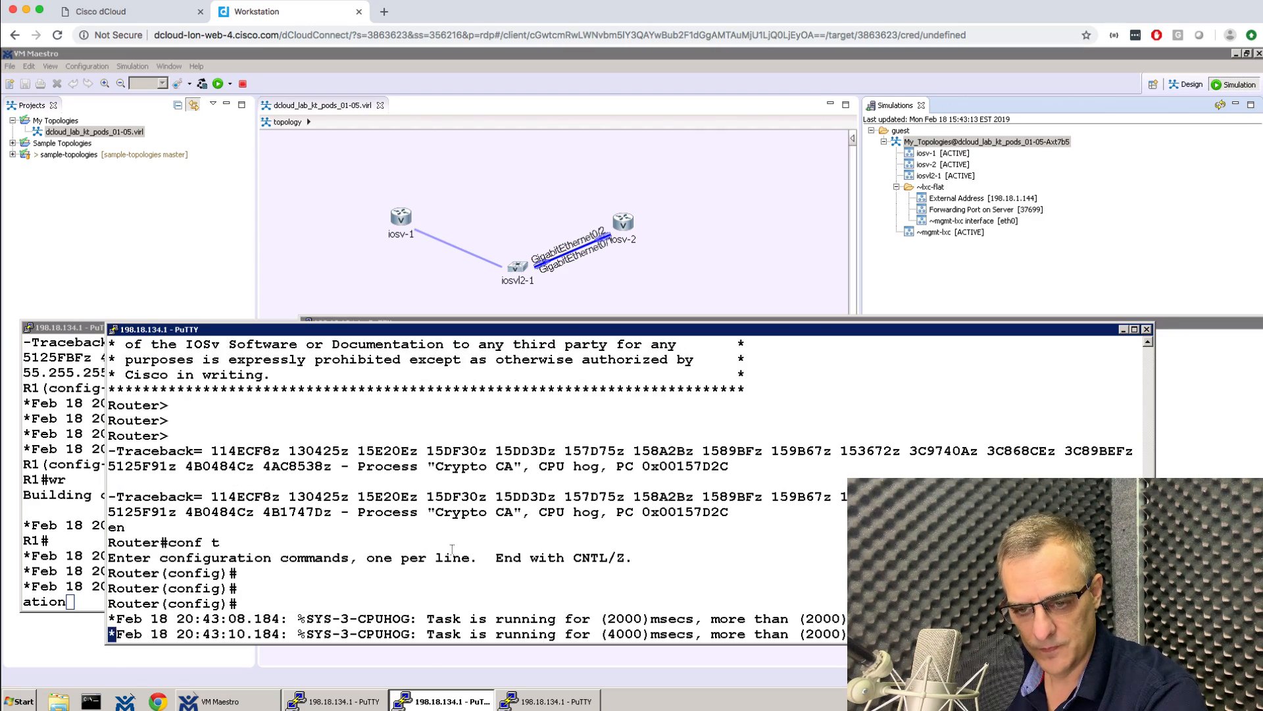
key(Return)
text(host)
text(R2)
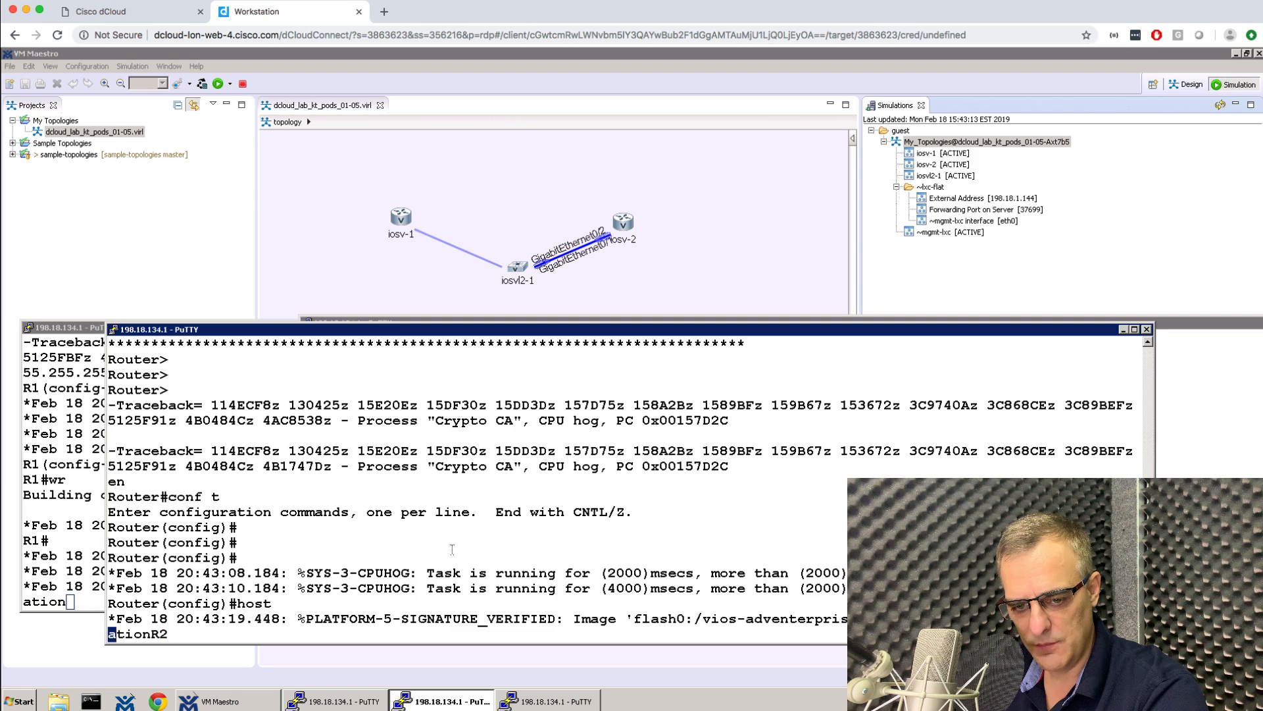
key(Return)
text(host R2)
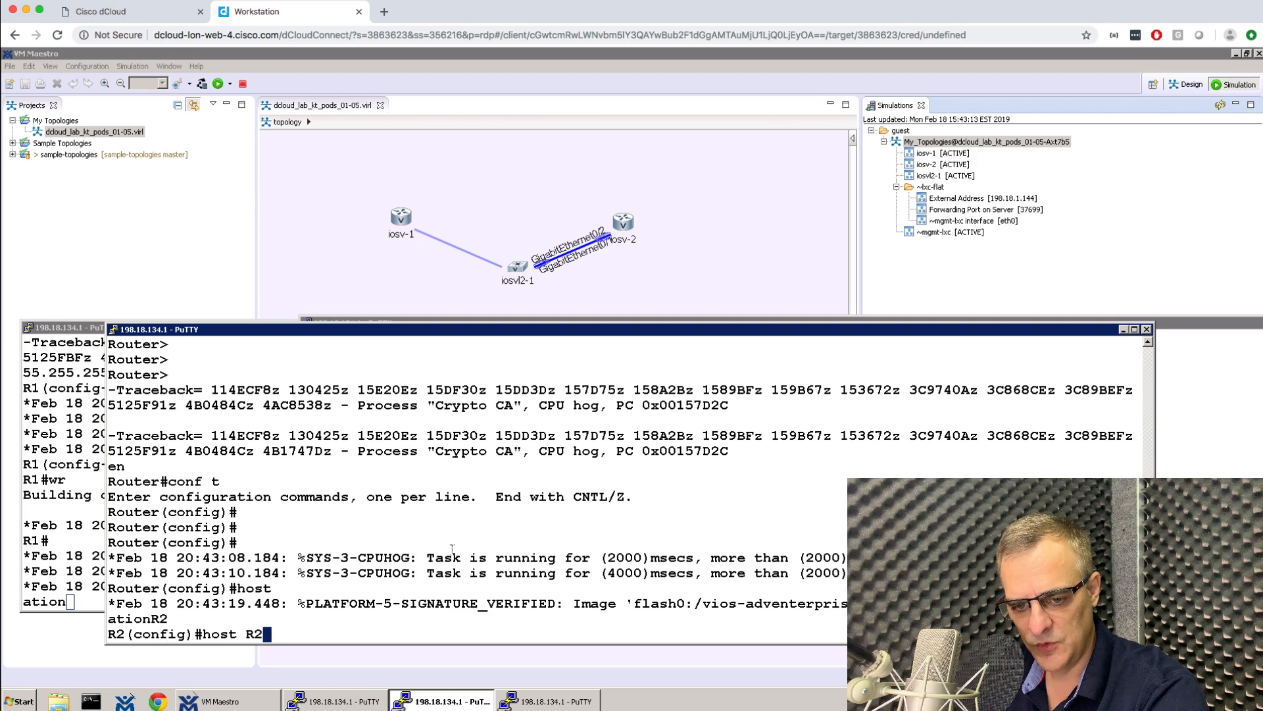
key(Return)
Bring up interface g0/0 with IP address 10.1.1.2 255.255.255.0.
text(in)
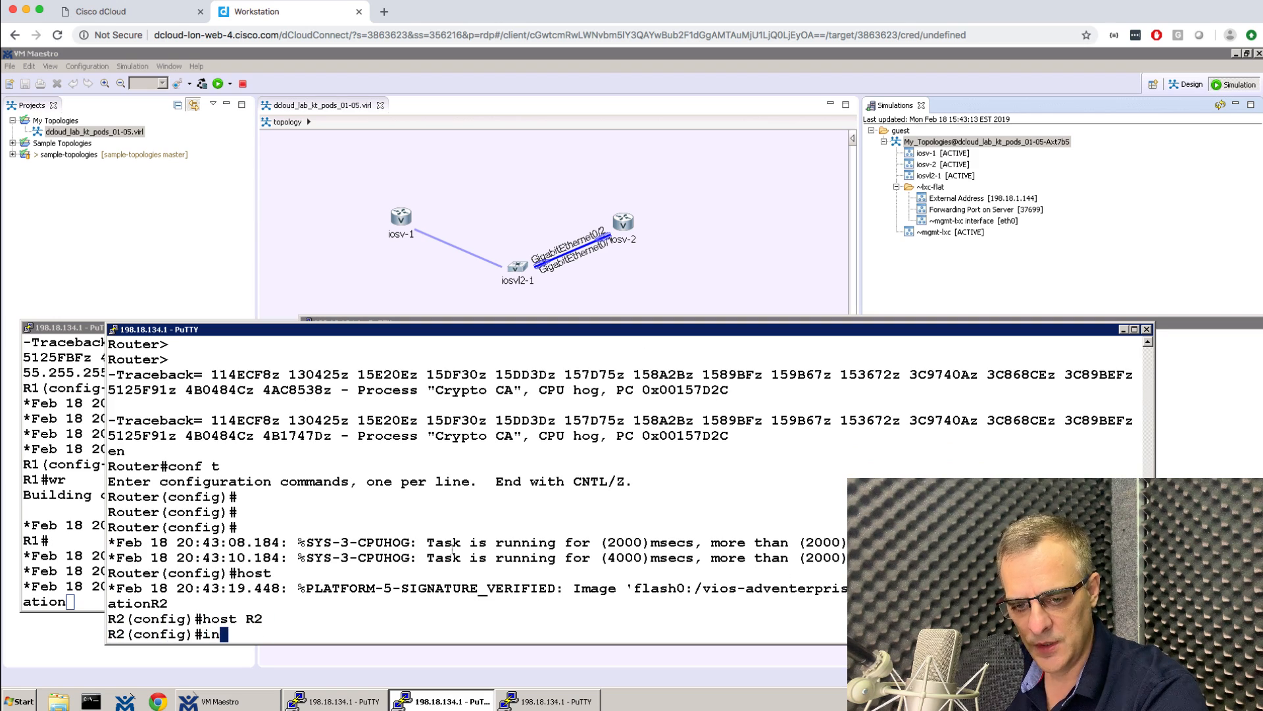
text(t f0)
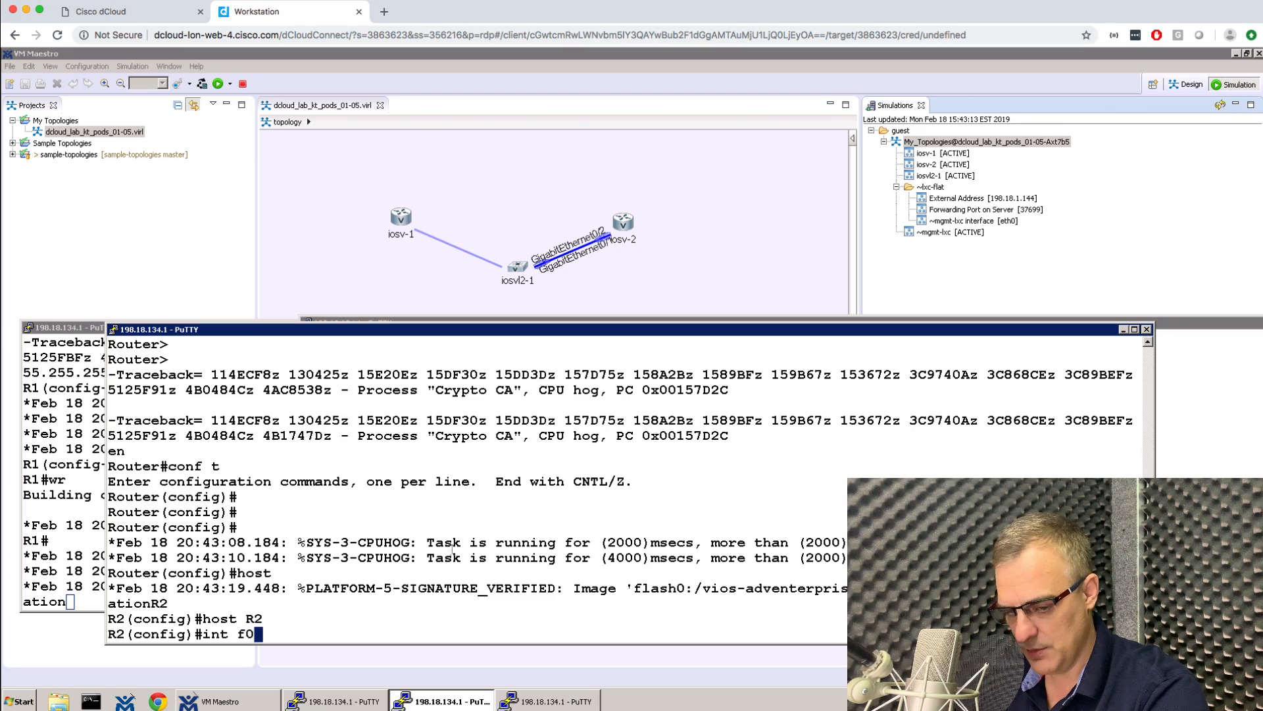
key(BackSpace)
key(BackSpace)
text(g0/0)
key(Return)
text(no shut)
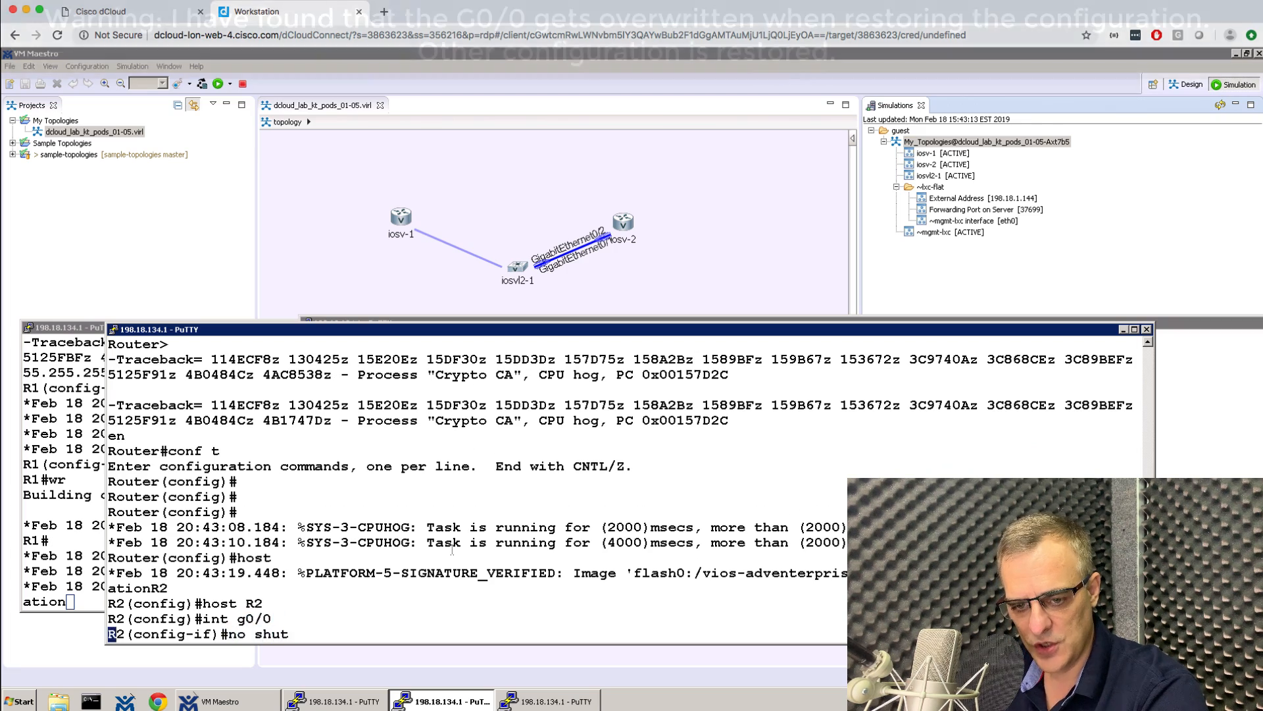
key(Return)
text(ip add)
key(Tab)
text(10.1.1.1)
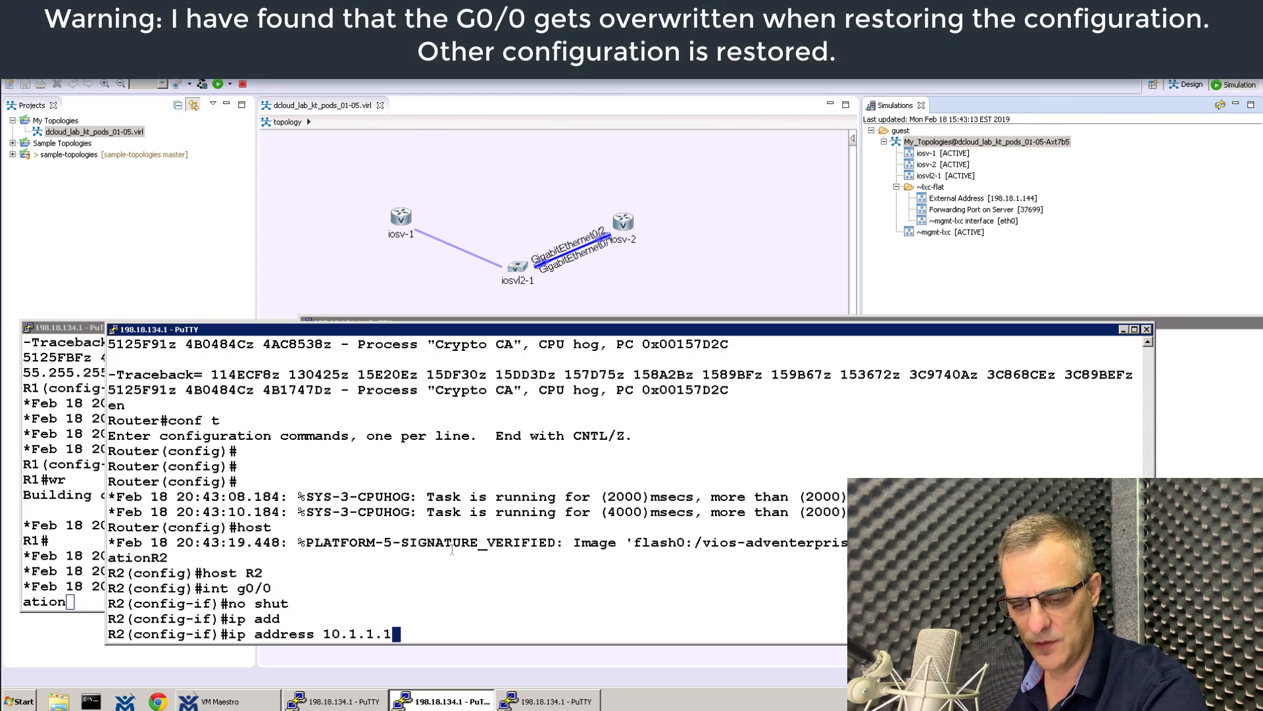
key(BackSpace)
text(2 255.2)
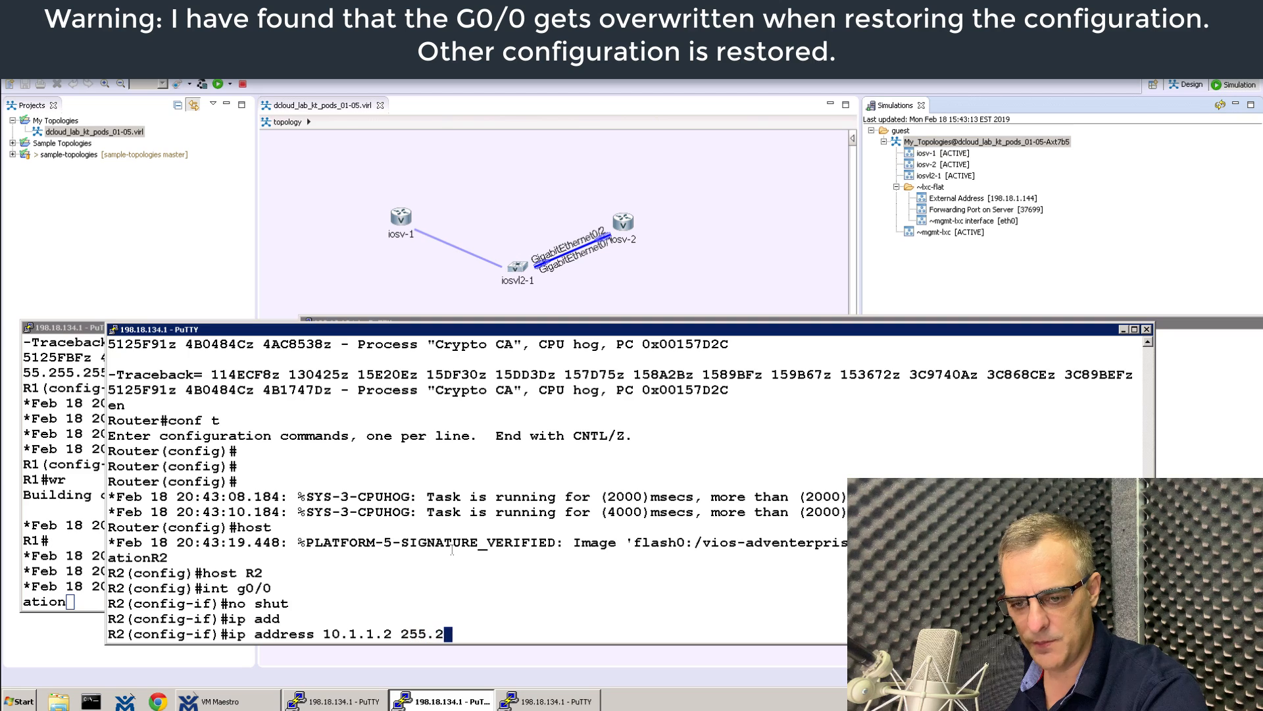
text(55.255.255.0)
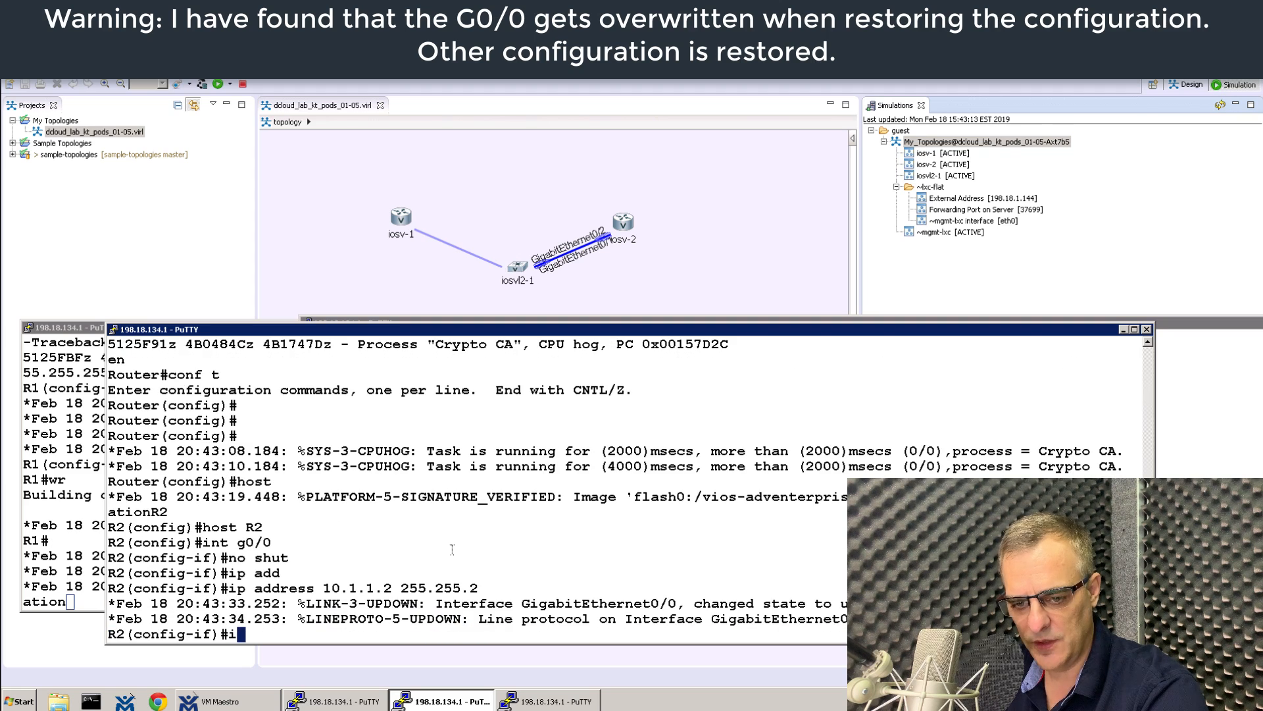
key(Return)
Exit configuration, confirm 10.1.1.1 answers pings, and save the configuration with wr.
text(end)
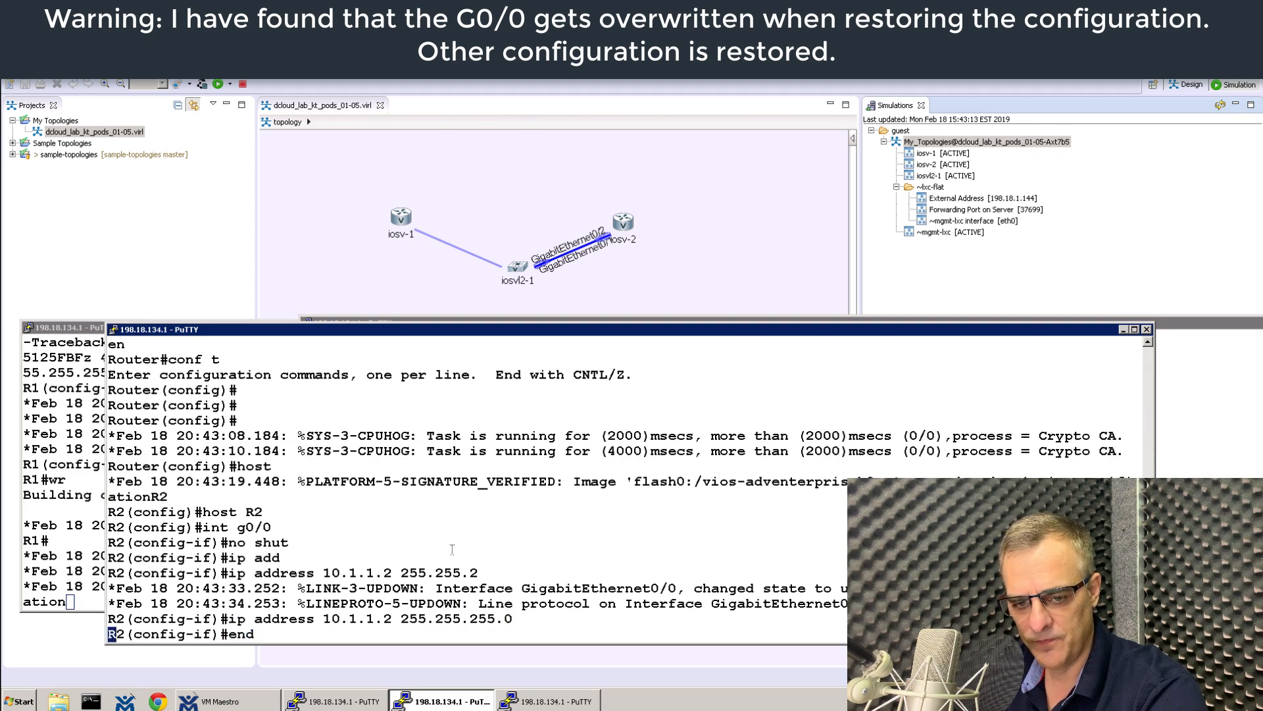
key(Return)
text(ping 10.1.1.)
key(Return)
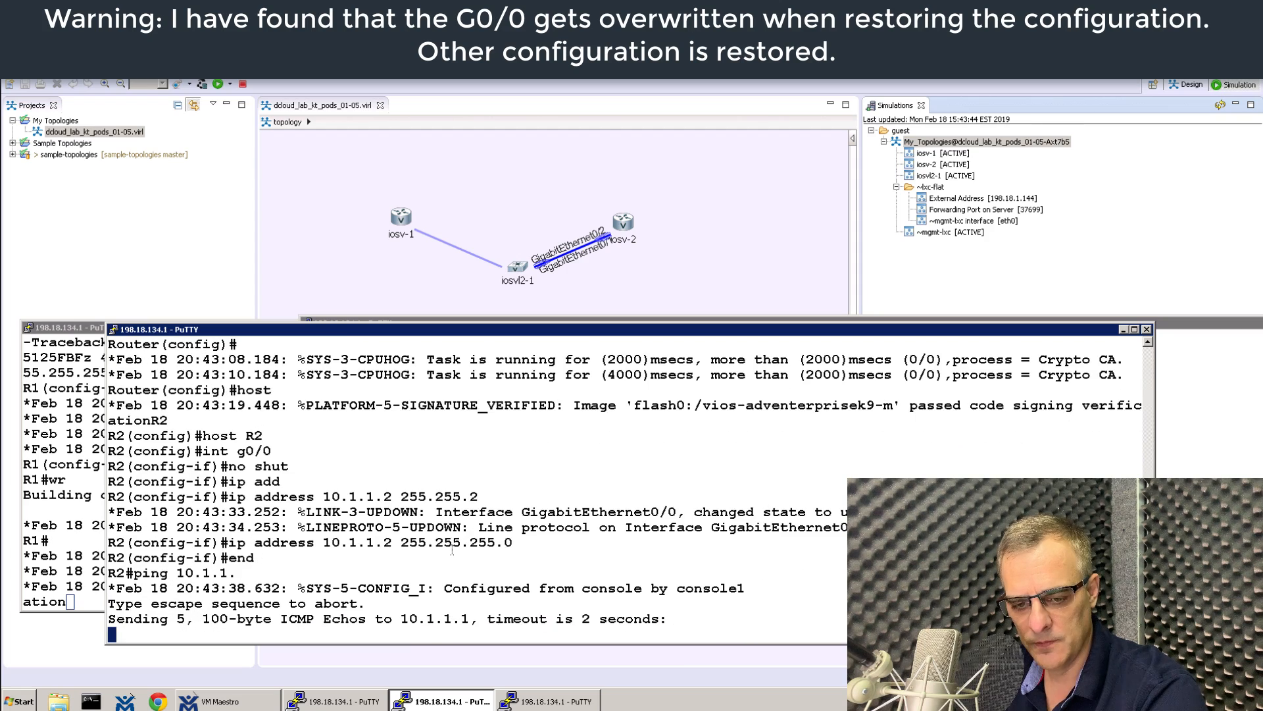
key(Up)
text(1)
key(Return)
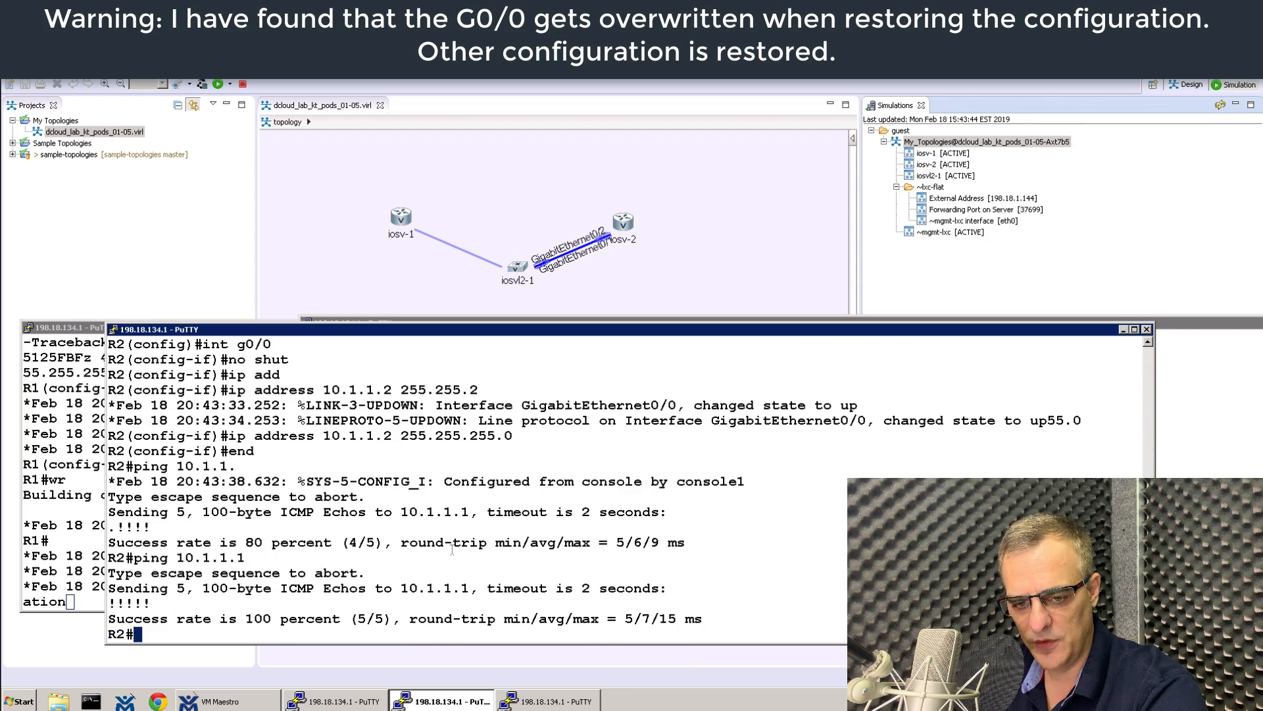
text(wr)
key(Return)
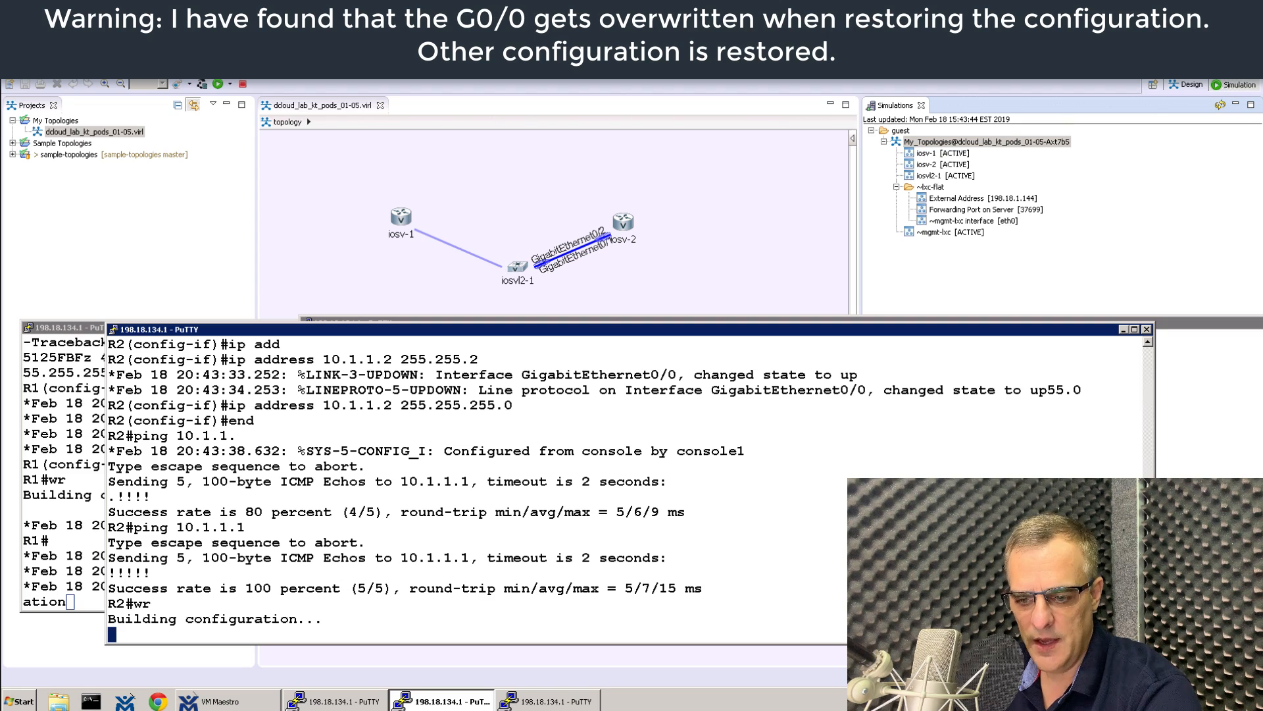
Refresh the R1 and R2 console prompts and check the S1 switch console.
click(338, 702)
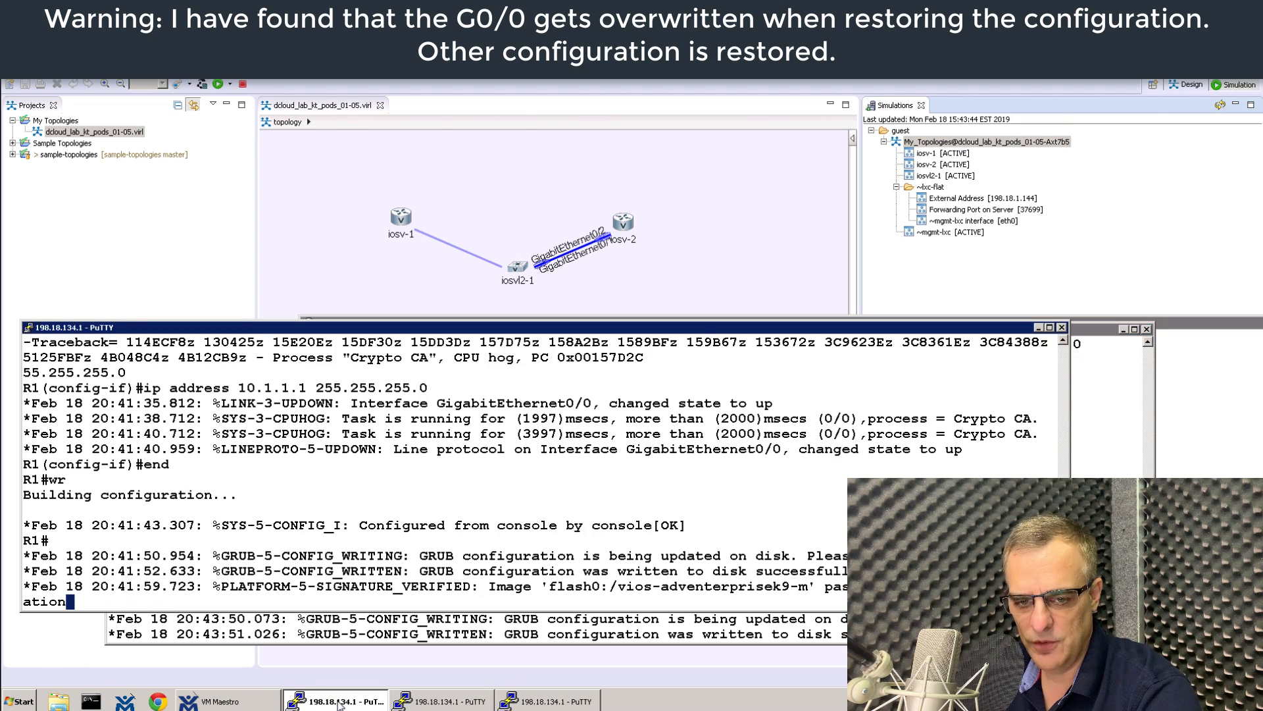
key(Return)
key(Return)
key(Return)
click(431, 702)
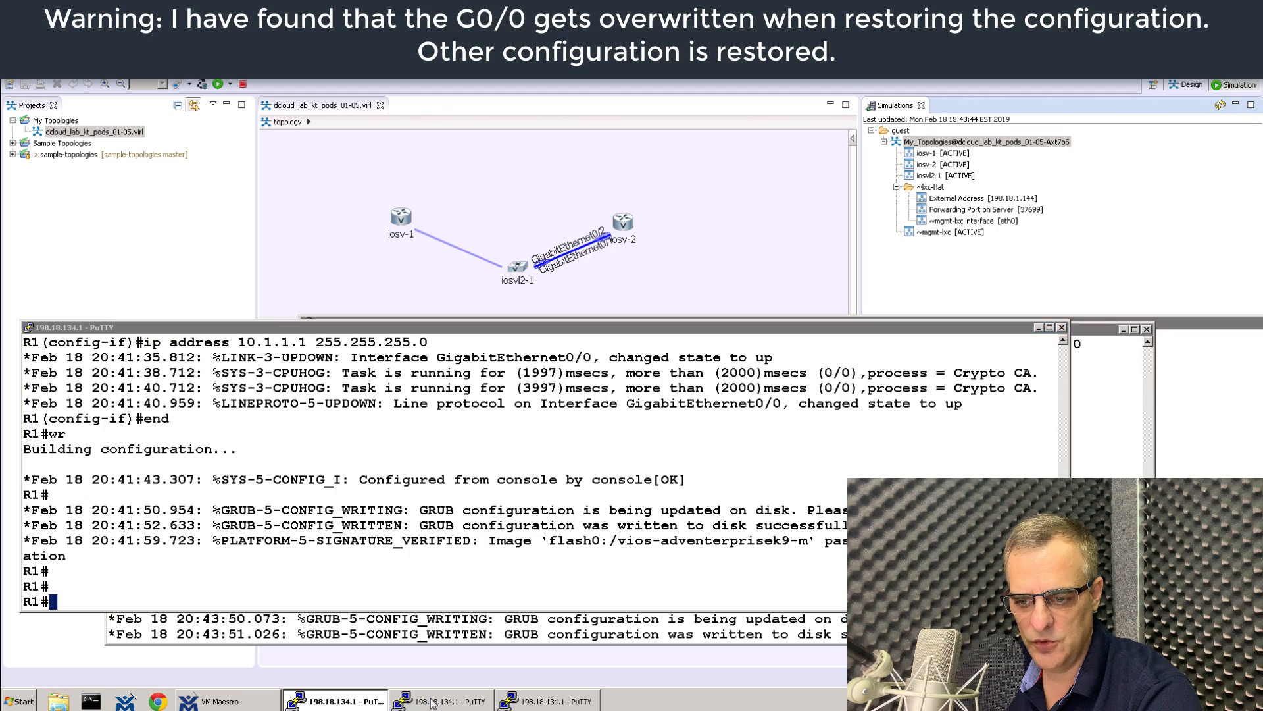
key(Return)
click(582, 702)
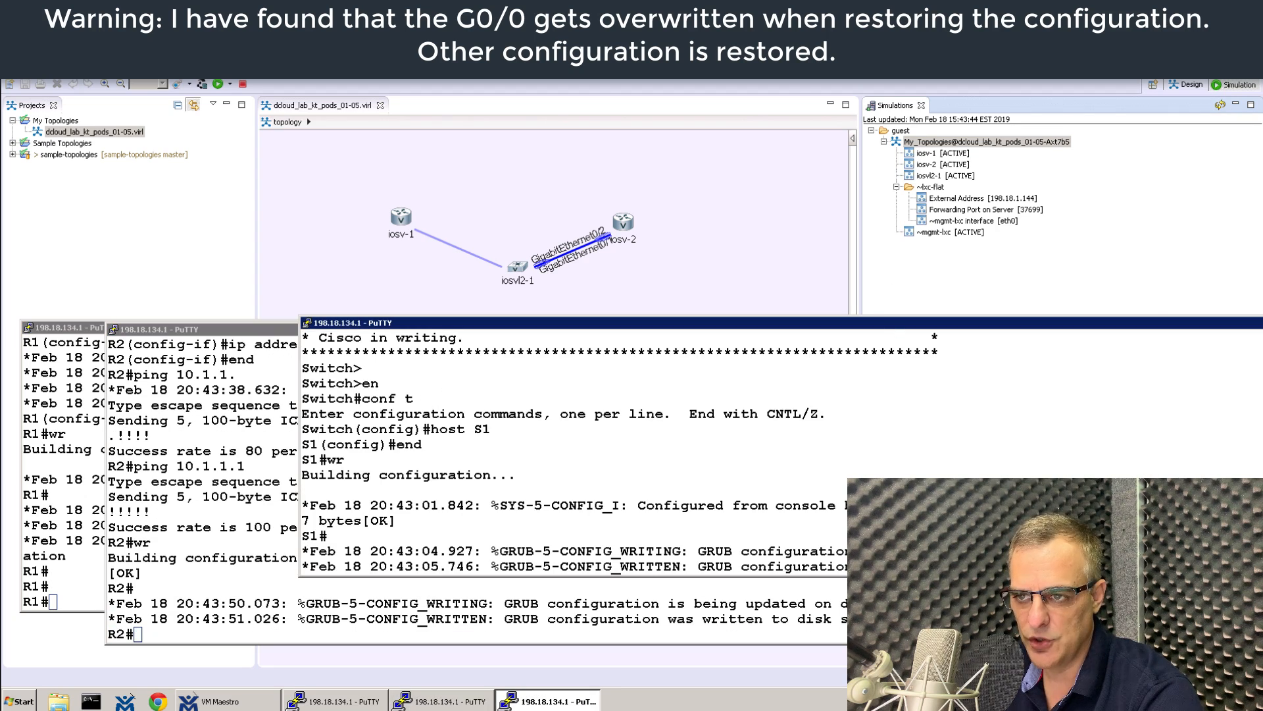
click(930, 141)
Close the R1, R2 and S1 PuTTY sessions, confirming each exit.
click(355, 701)
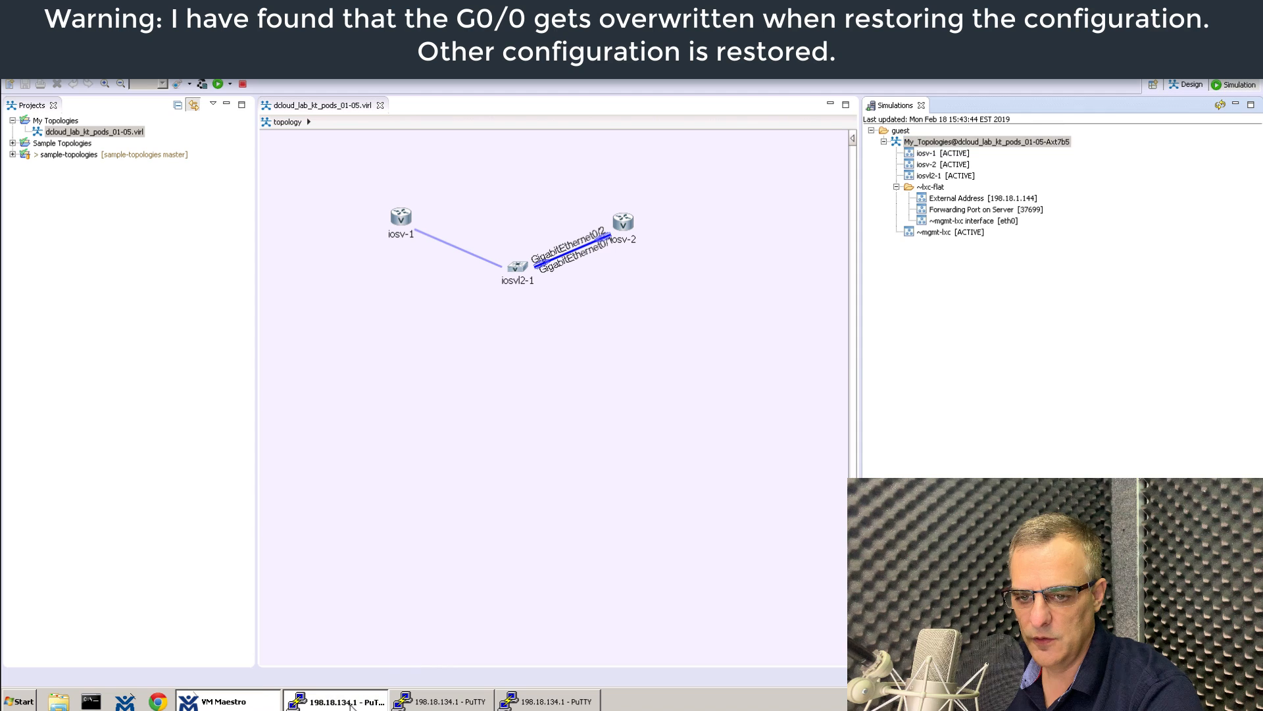
click(1062, 328)
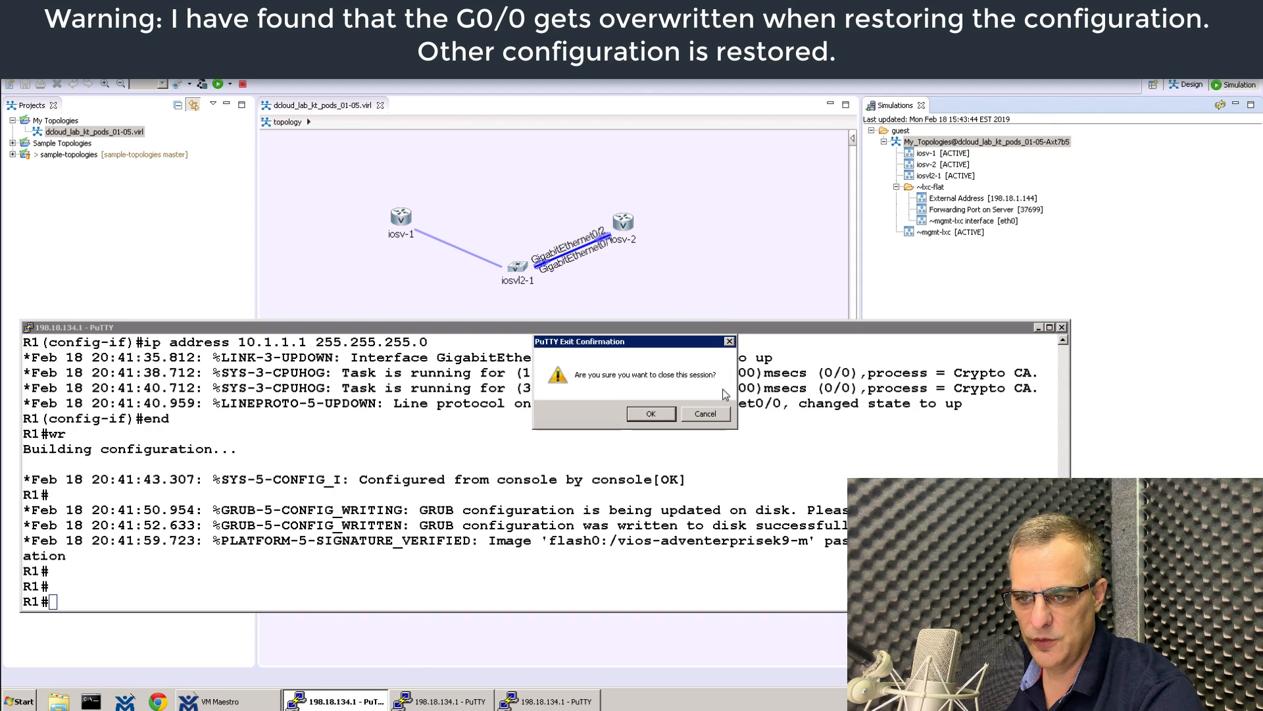
click(632, 413)
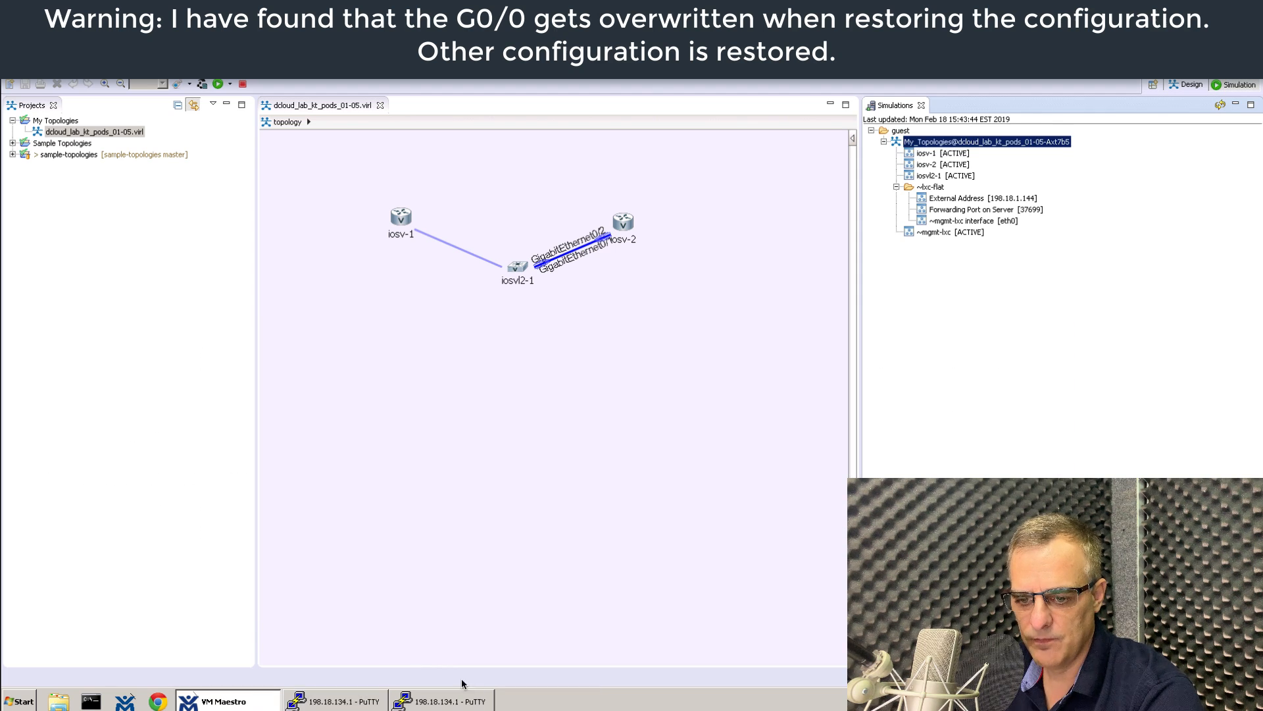
click(362, 703)
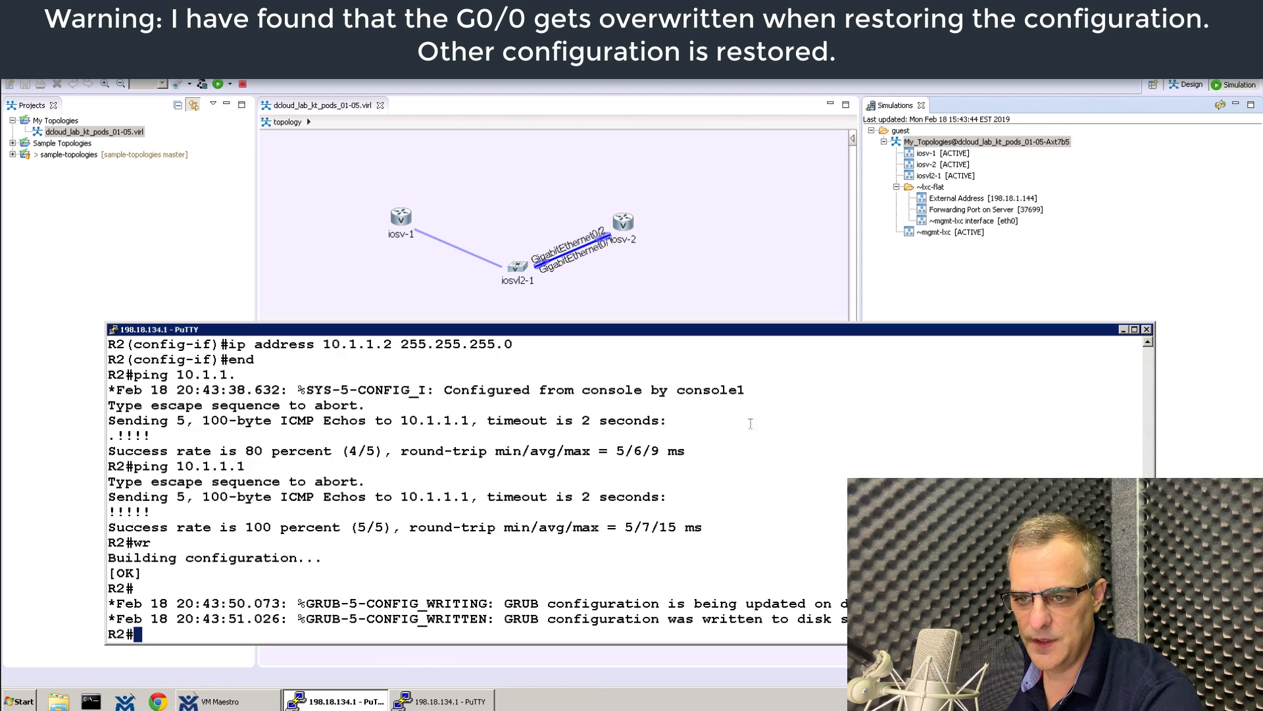
click(1147, 330)
click(651, 414)
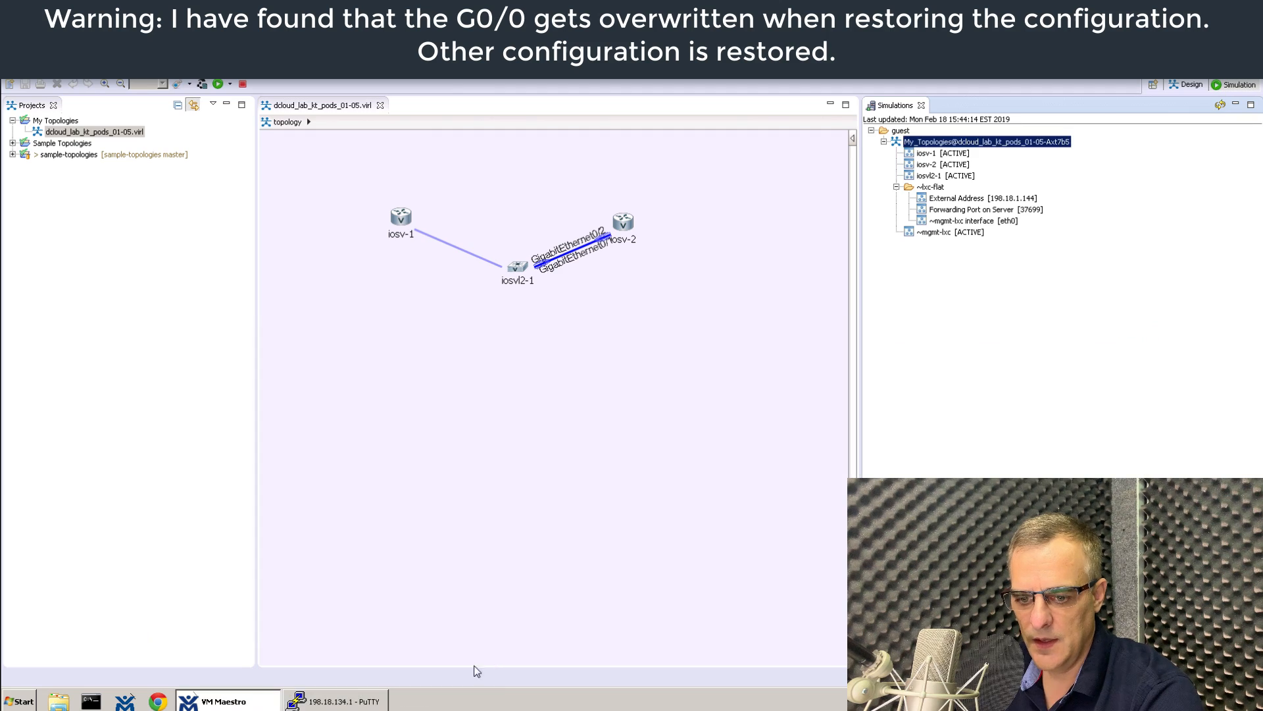
click(349, 702)
drag(1234, 329, 974, 349)
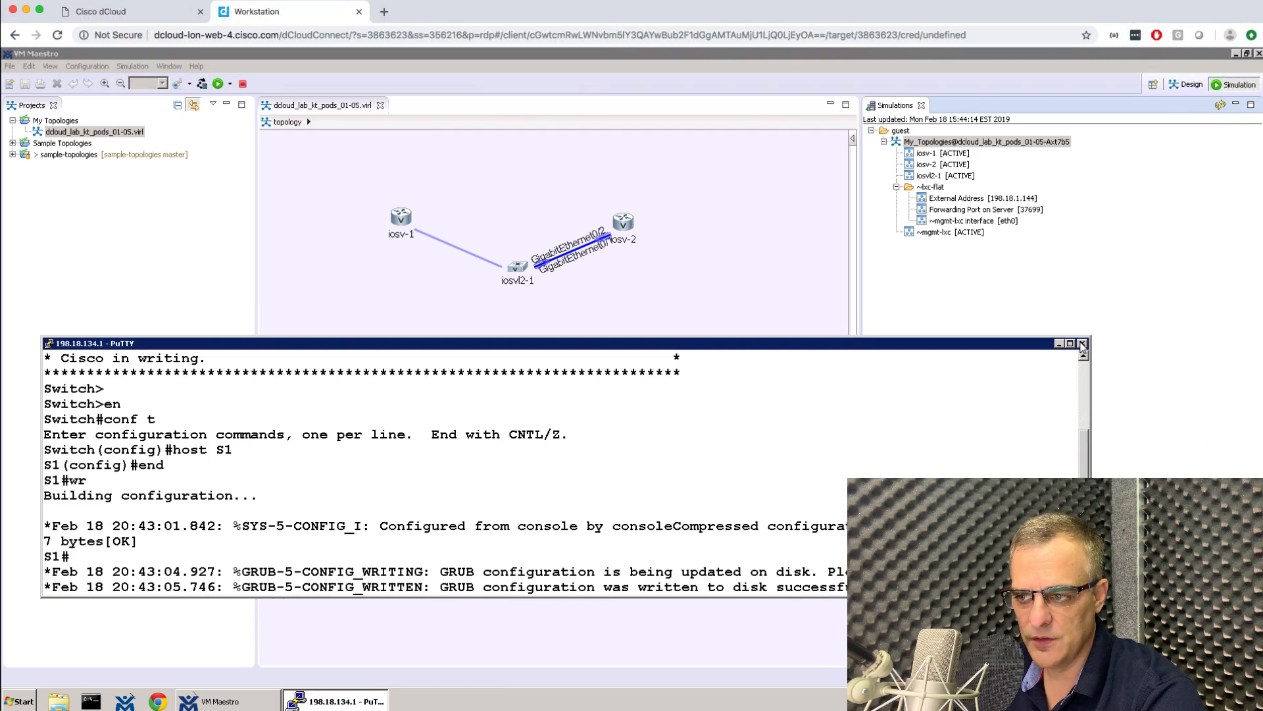
click(1083, 343)
click(651, 413)
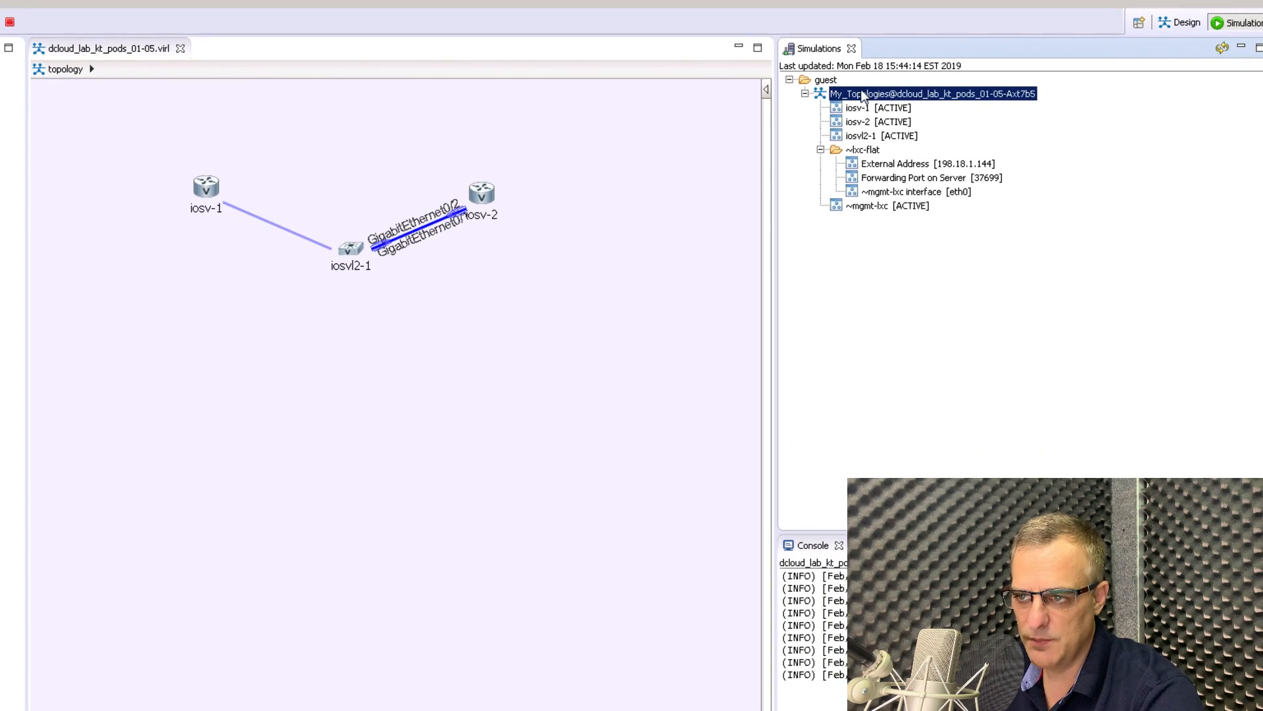
Run Extract configurations on the running simulation, then dismiss the completion notice.
right_click(863, 95)
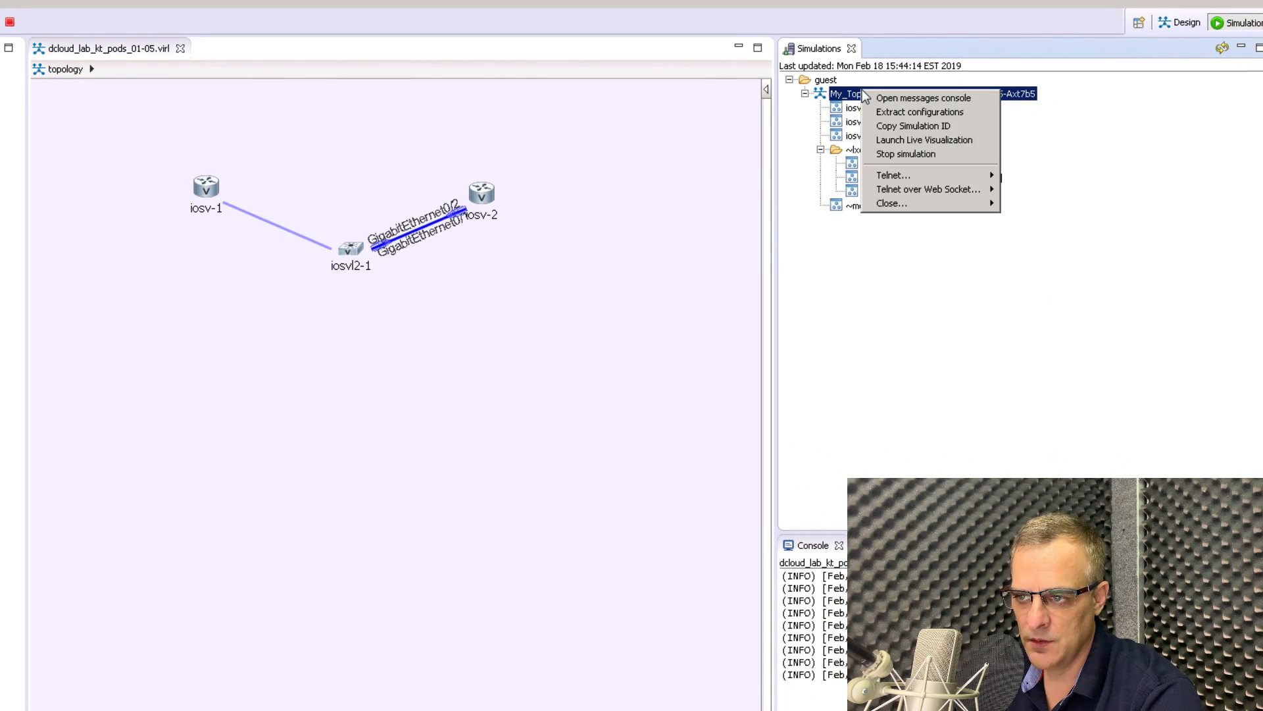
click(910, 113)
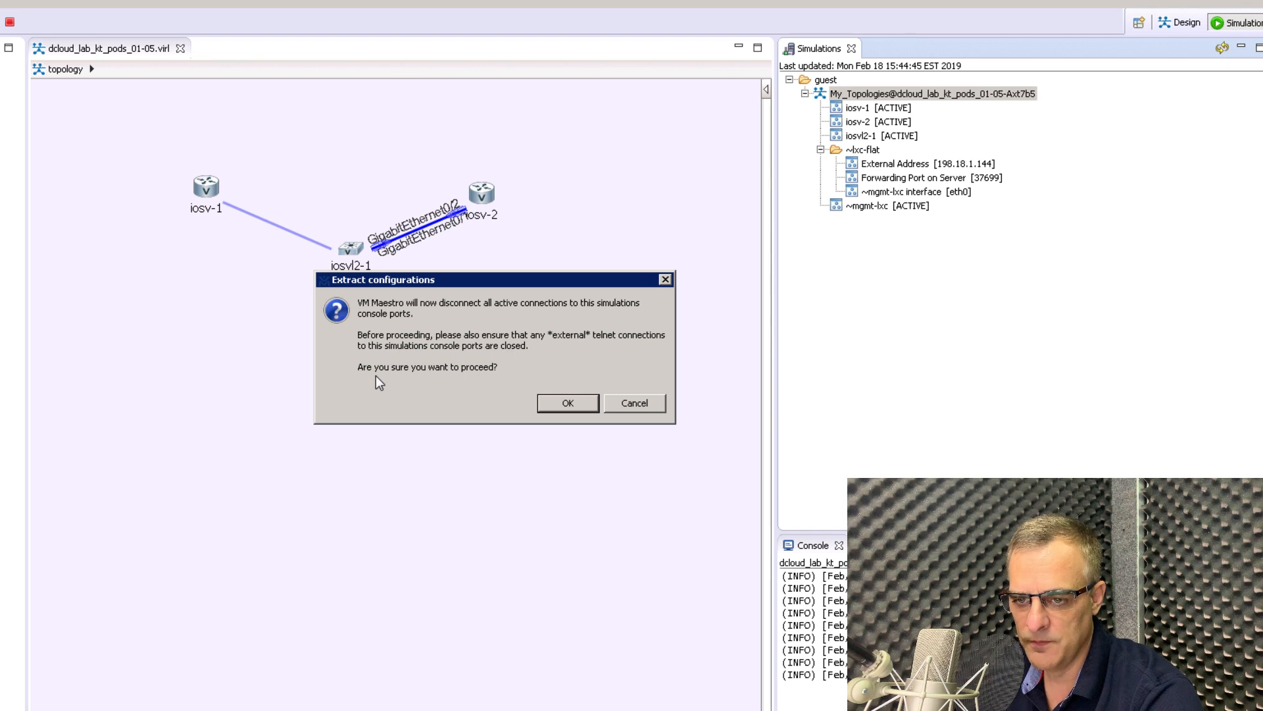
click(551, 406)
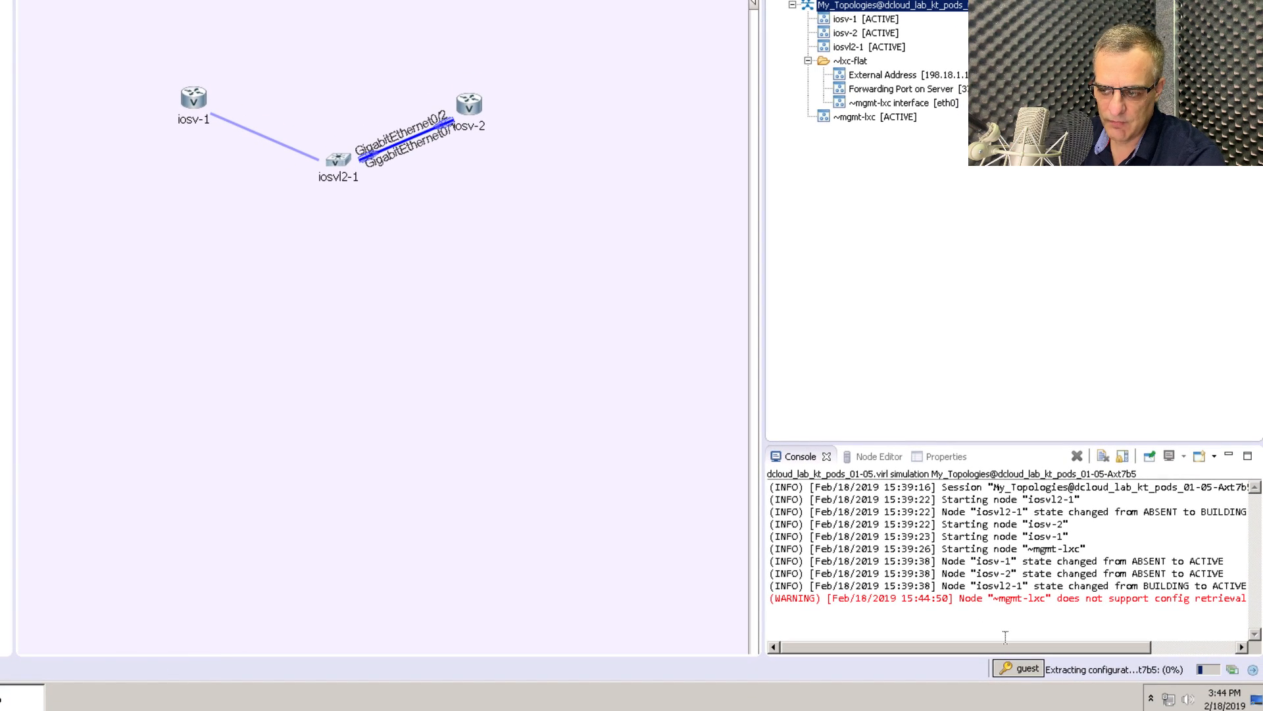
drag(980, 642, 1064, 642)
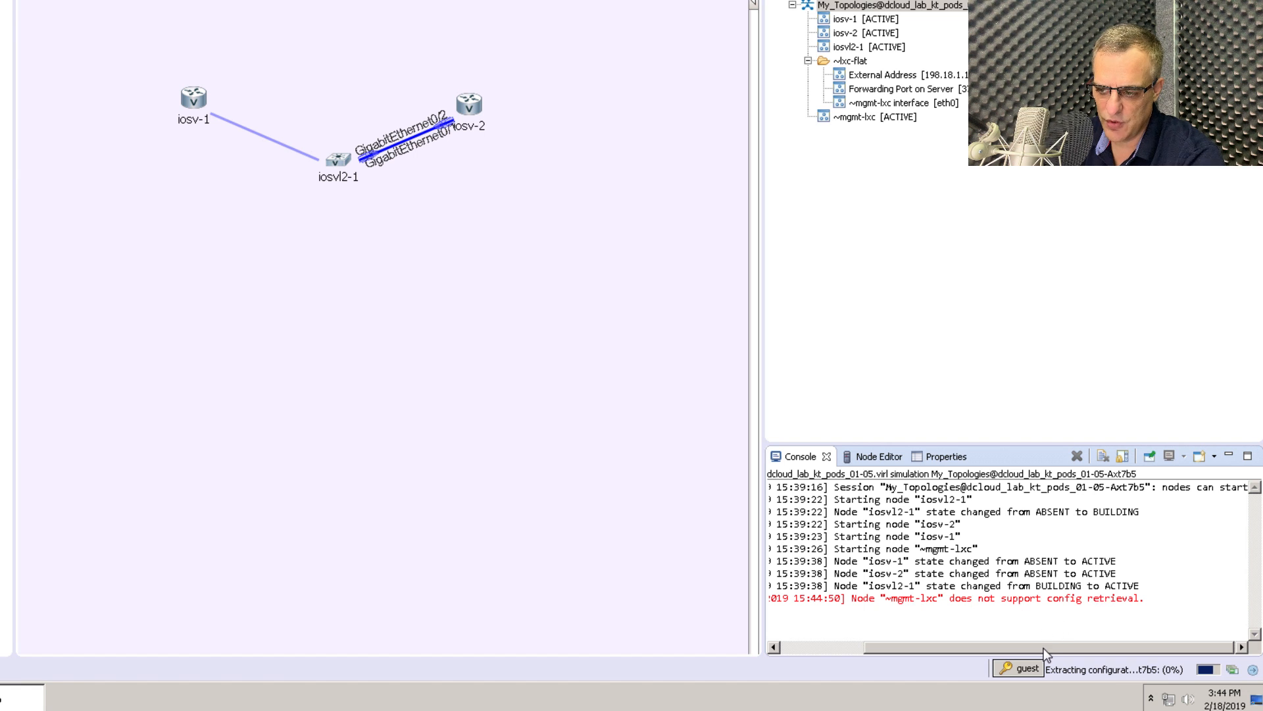
drag(1043, 648, 919, 646)
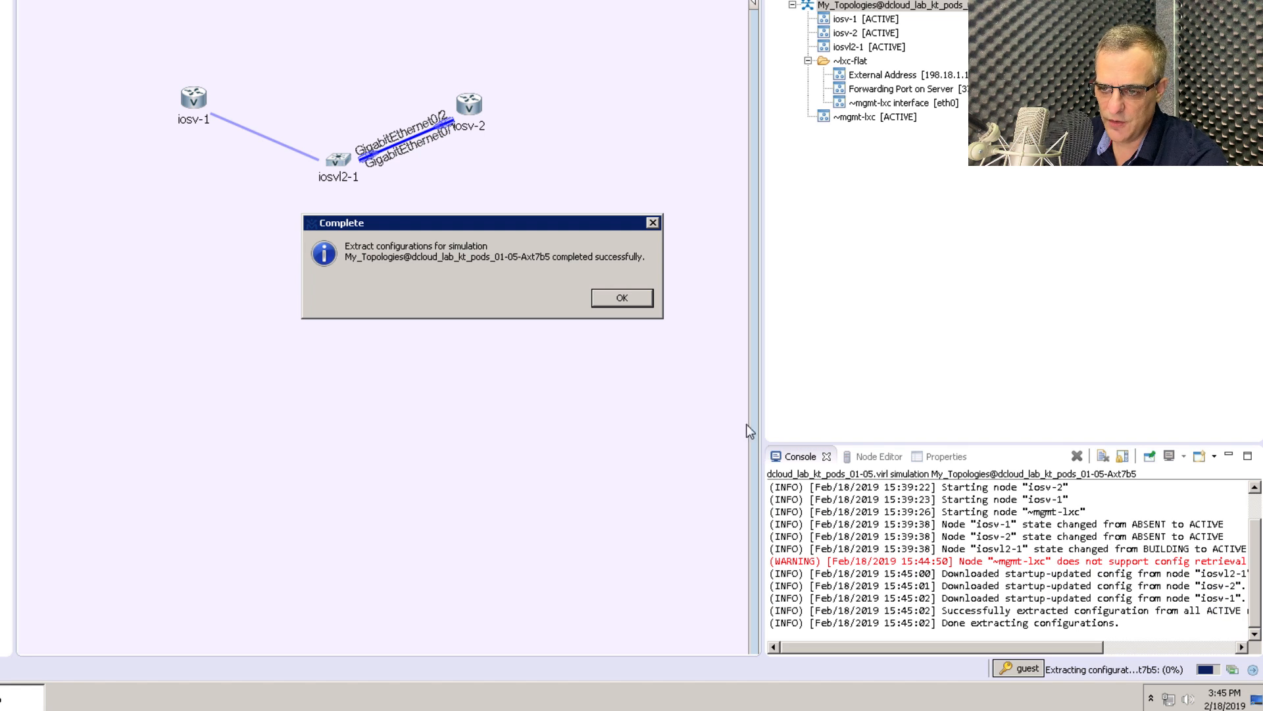
click(621, 298)
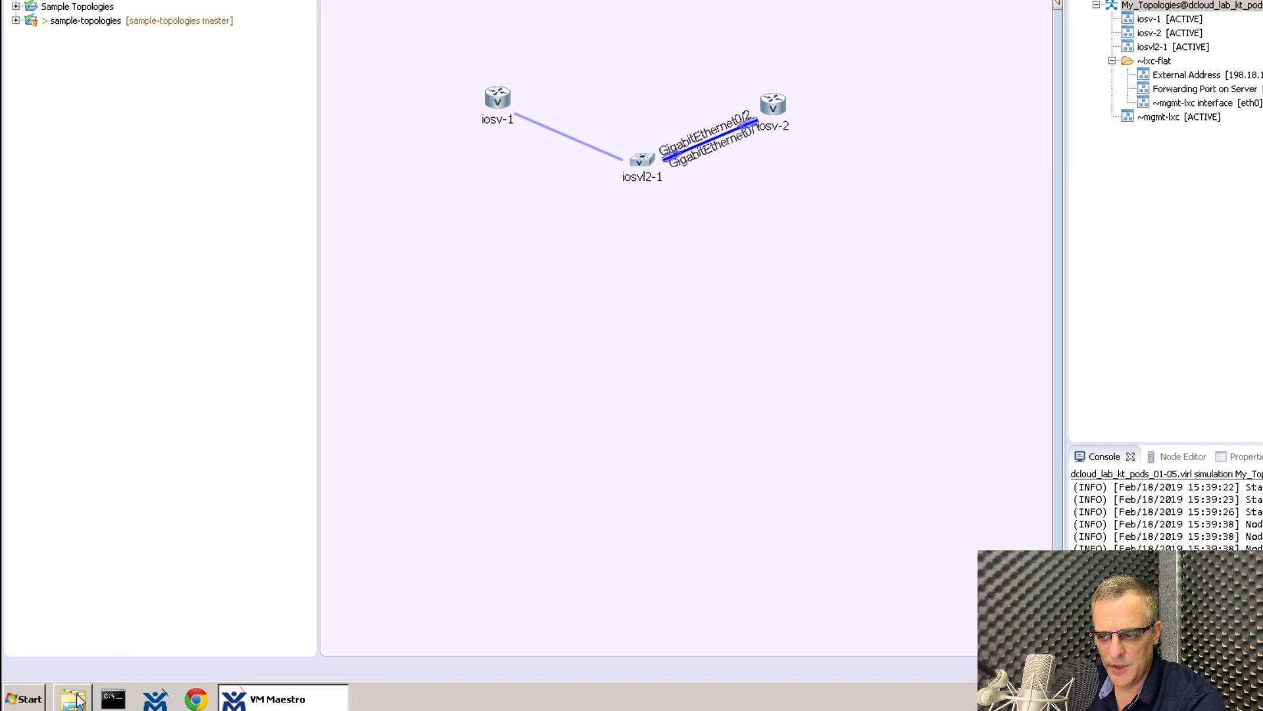
Open C:\Users\Administrator\vmmaestro\workspace\My Topologies\dcloud_lab_kt_pods_01-05.virl with Notepad++.
click(74, 699)
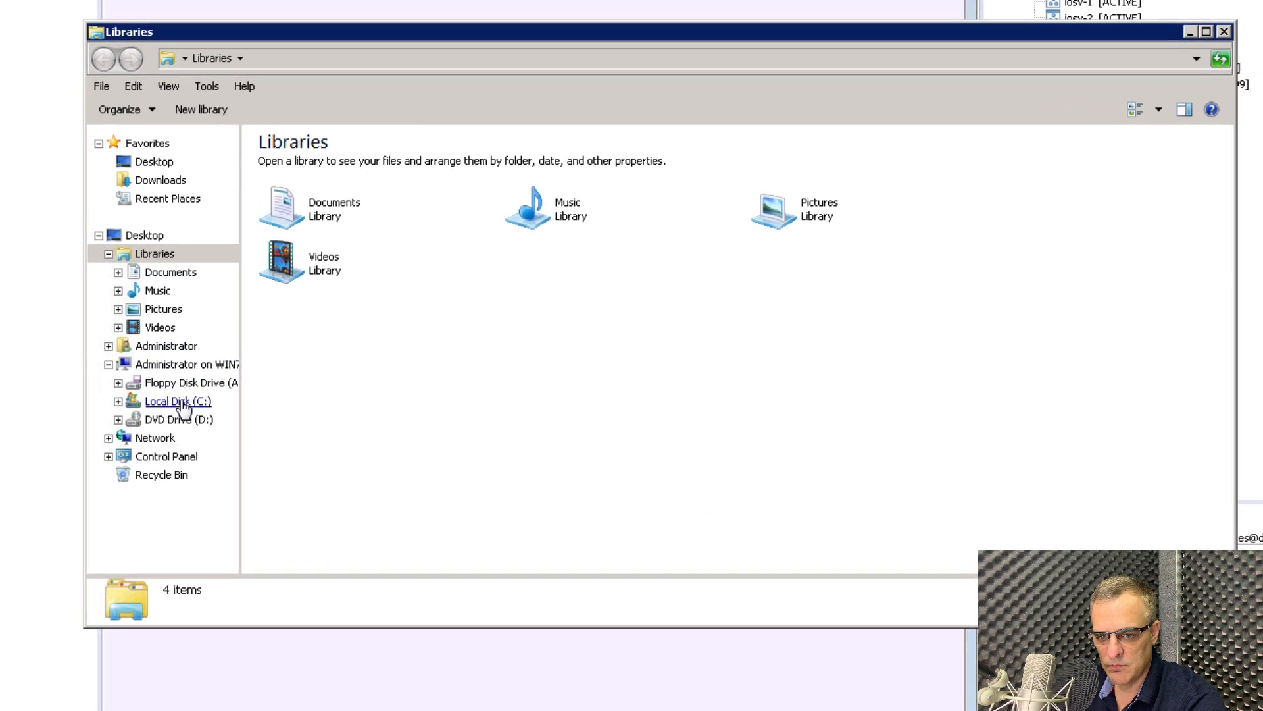
click(182, 403)
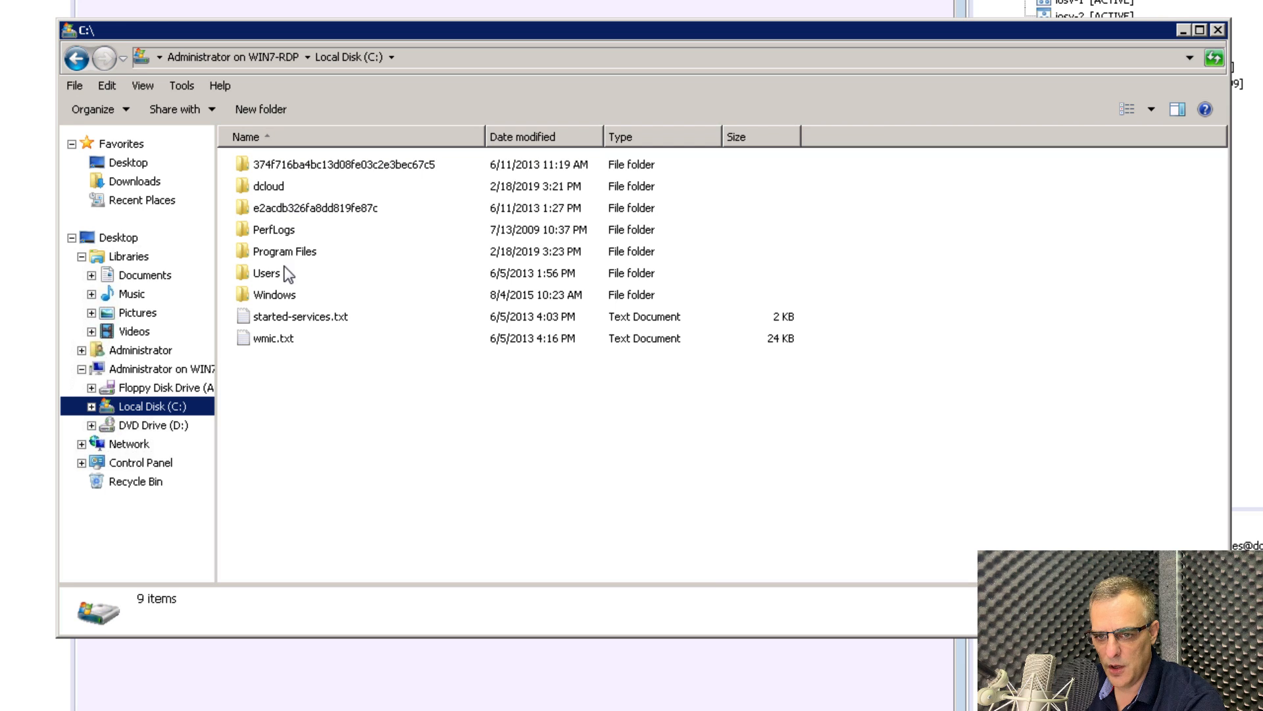
double_click(286, 274)
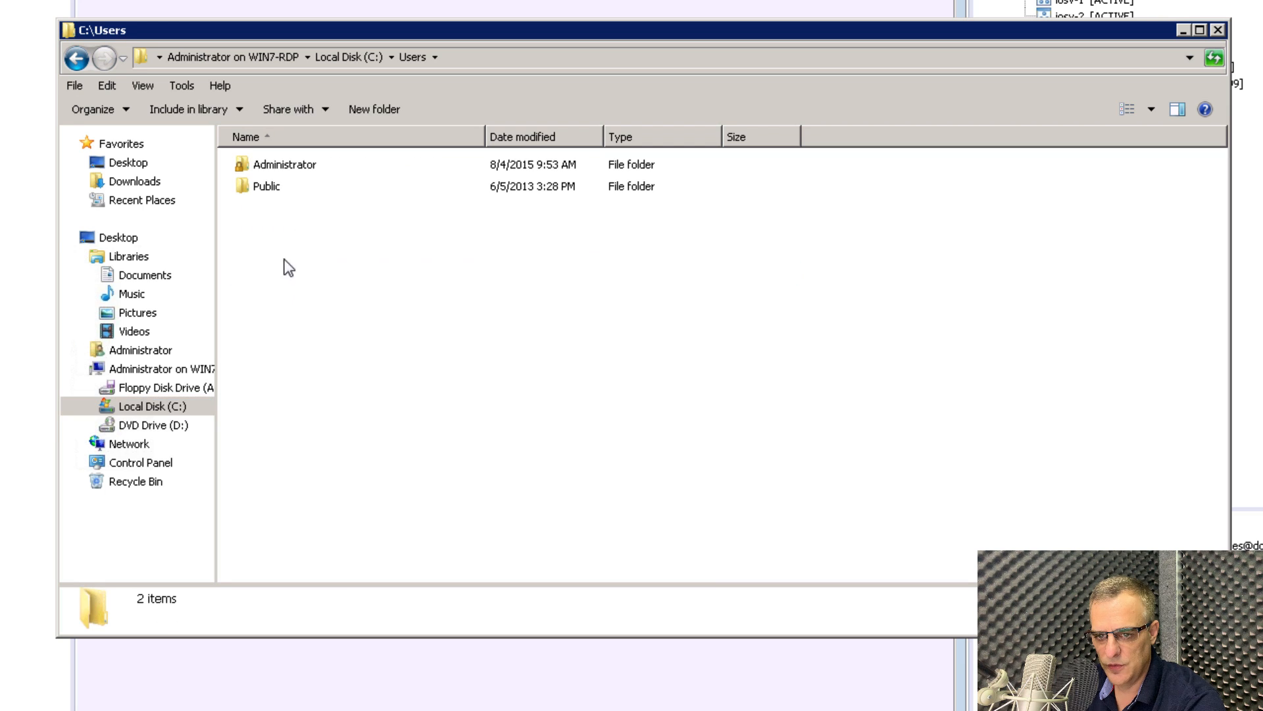
double_click(293, 173)
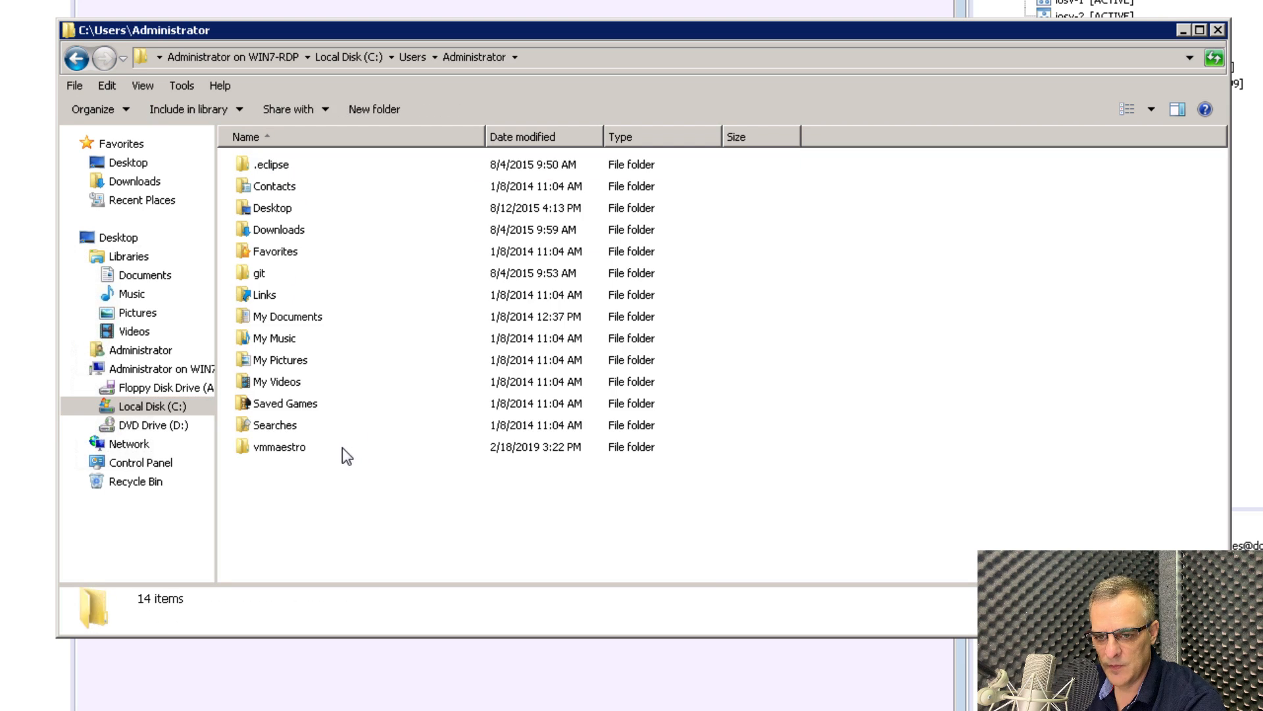
double_click(342, 449)
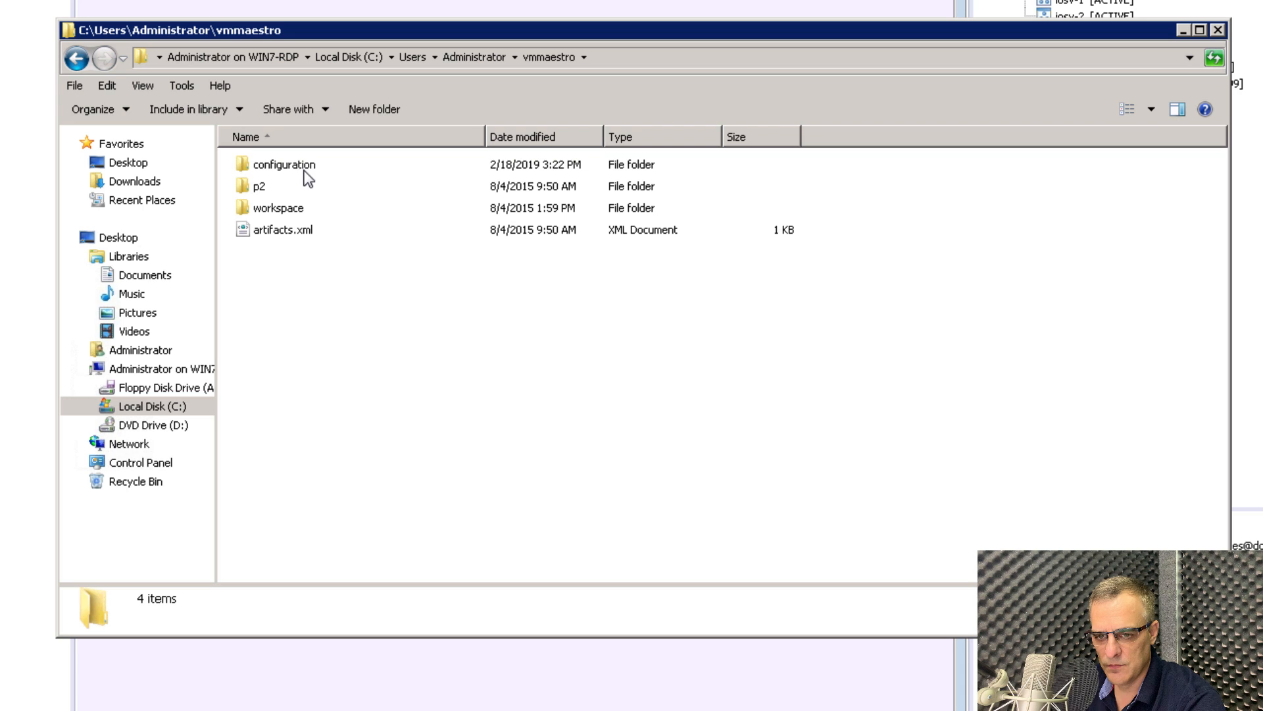
double_click(303, 214)
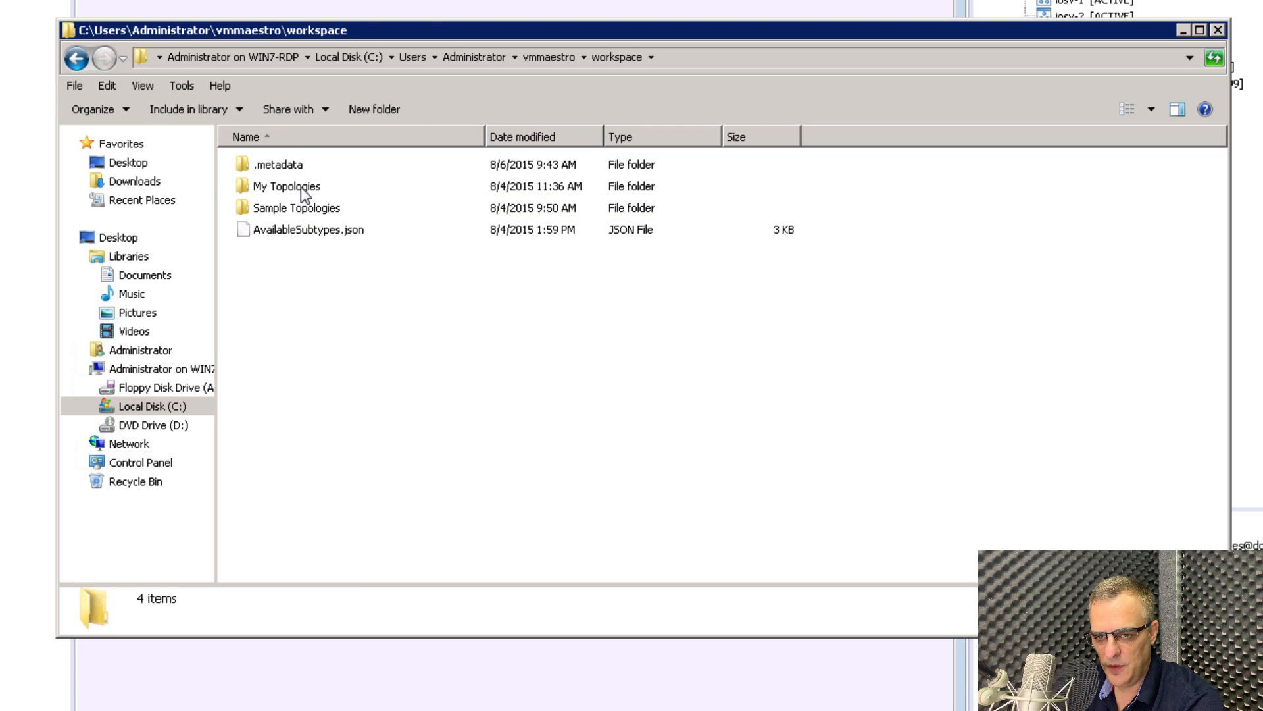
double_click(301, 187)
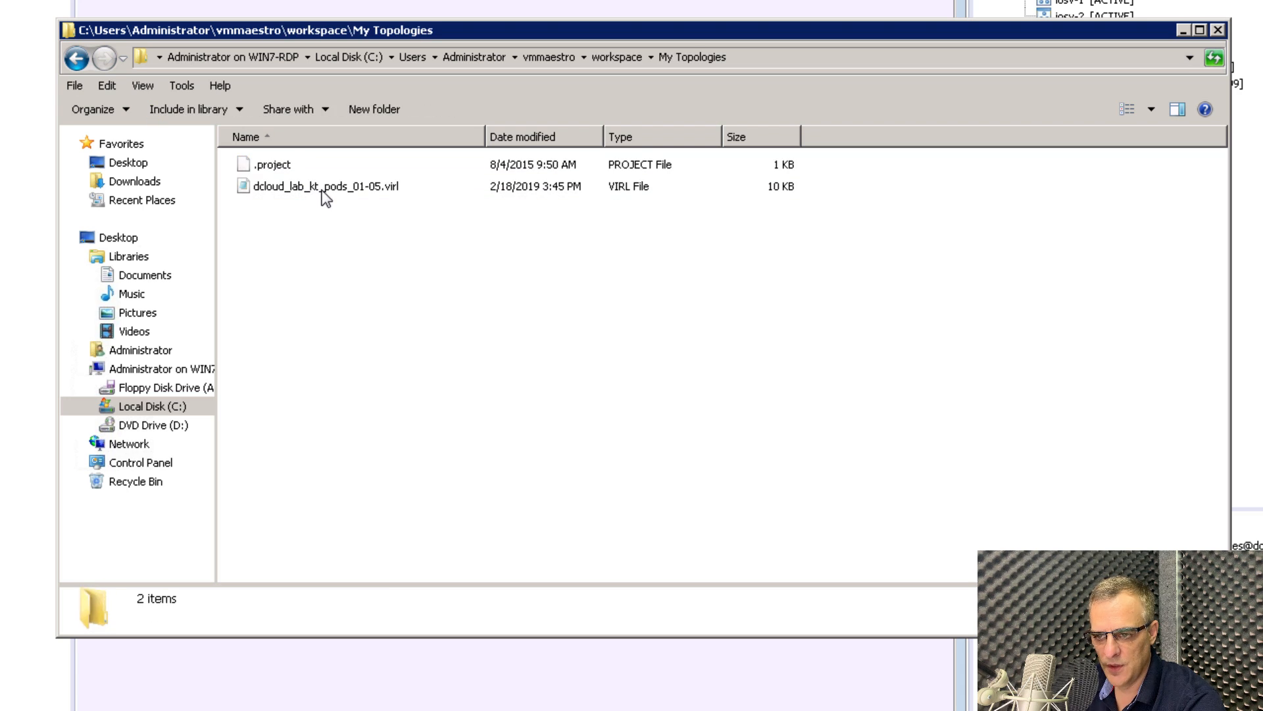
click(323, 193)
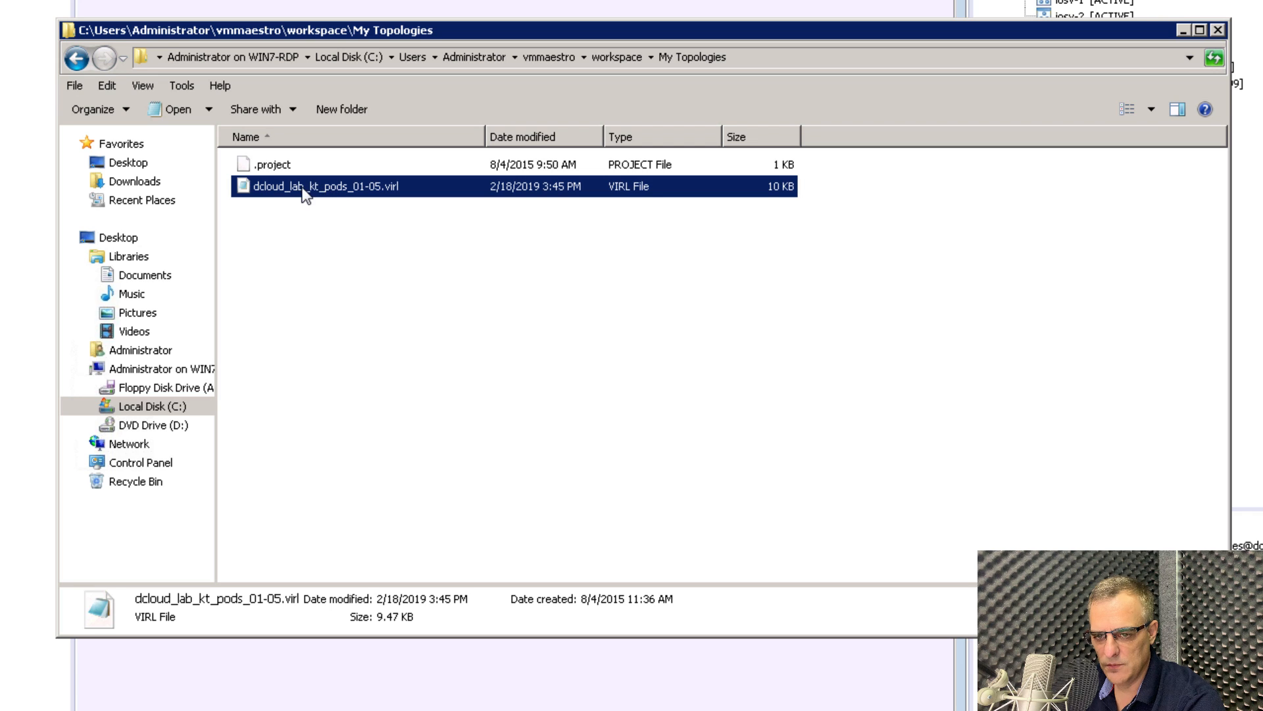
right_click(352, 187)
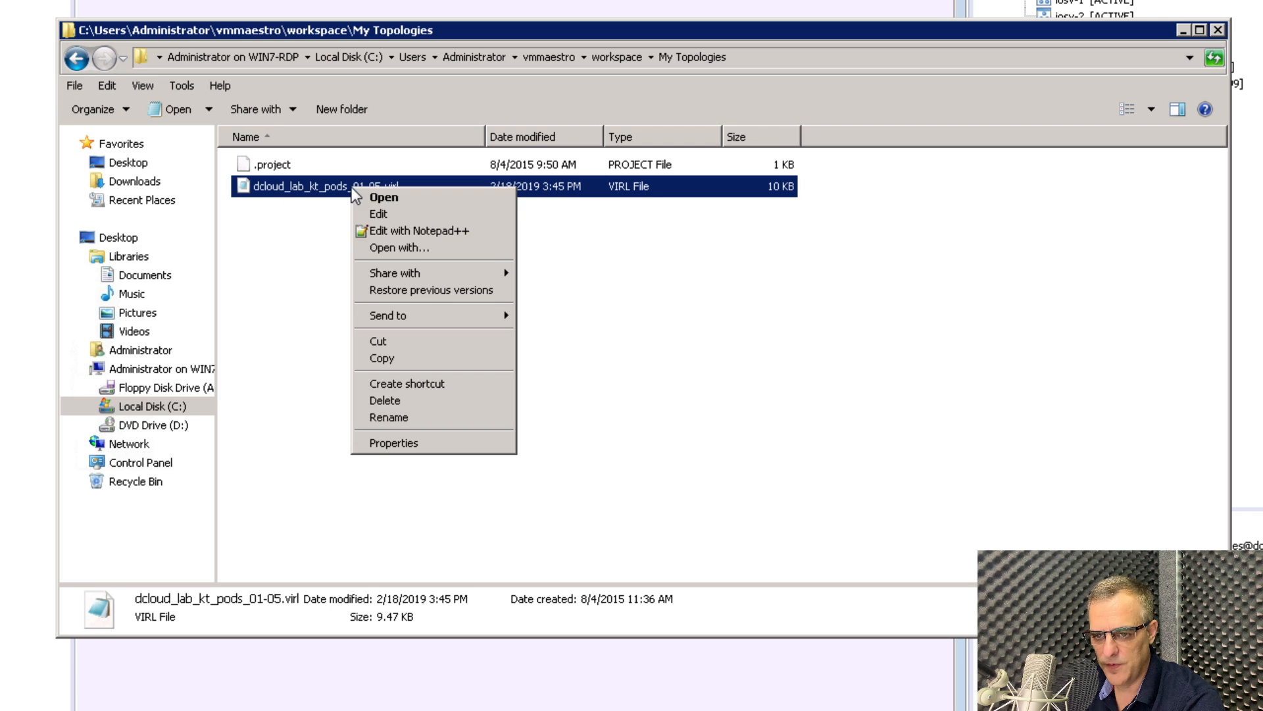
click(401, 229)
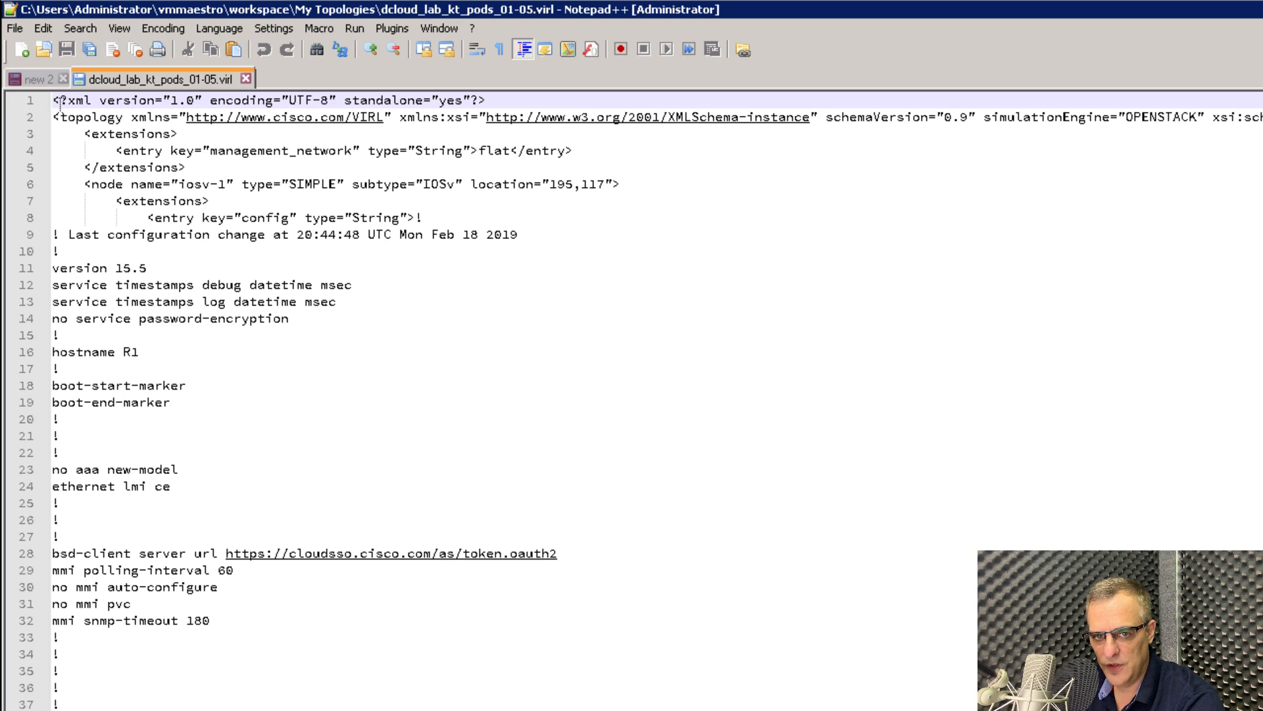
Review the XML header and the iosv-1 node definition in the .virl file.
drag(55, 100, 709, 506)
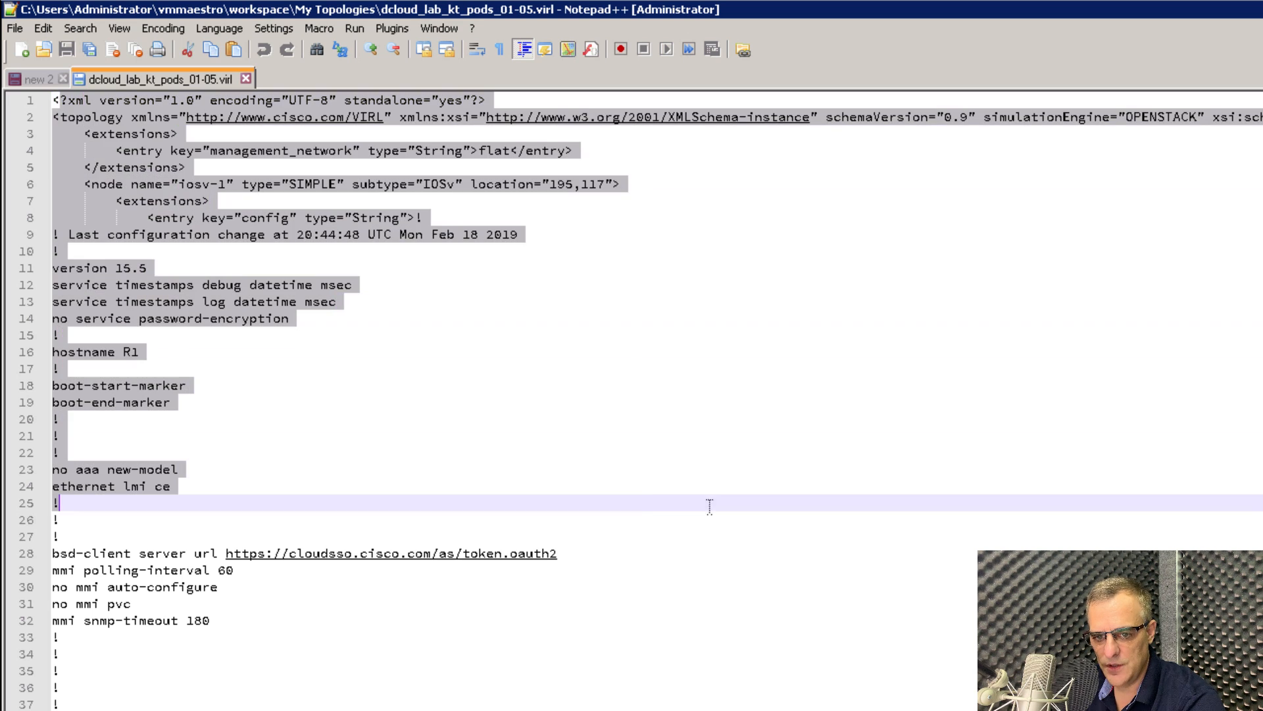
key(Escape)
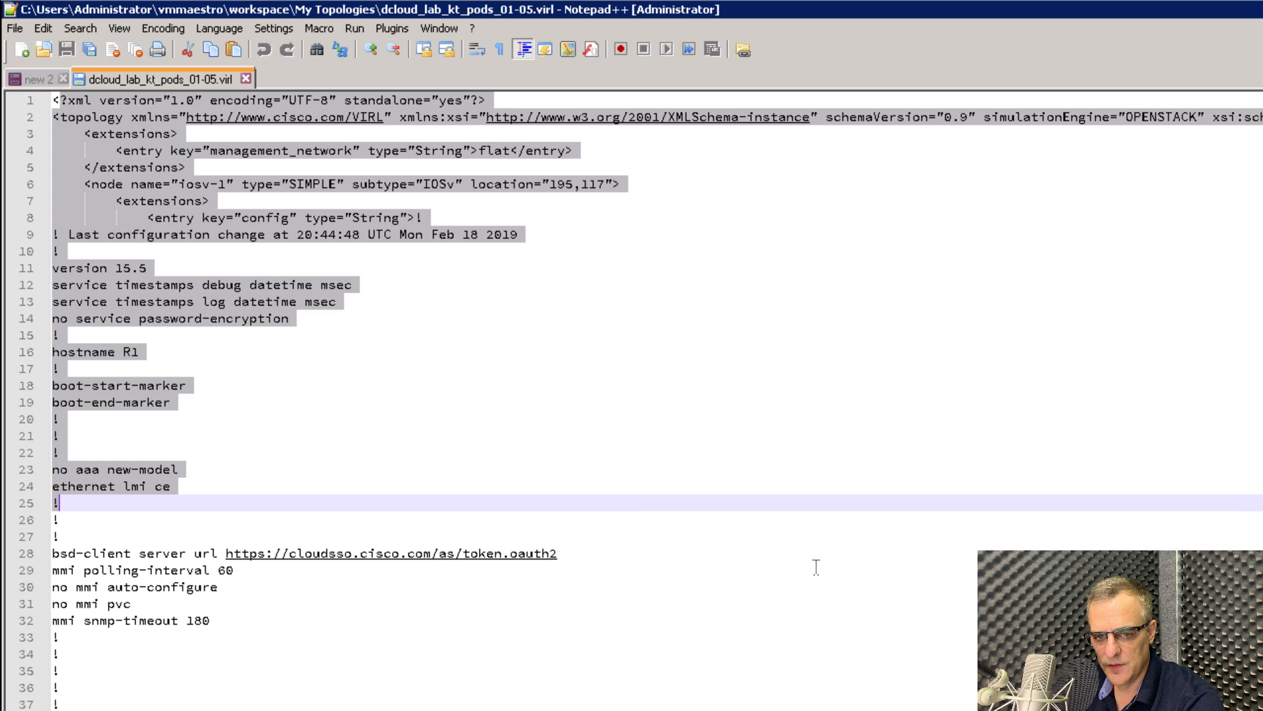
click(418, 487)
scroll(379, 456, down, 1)
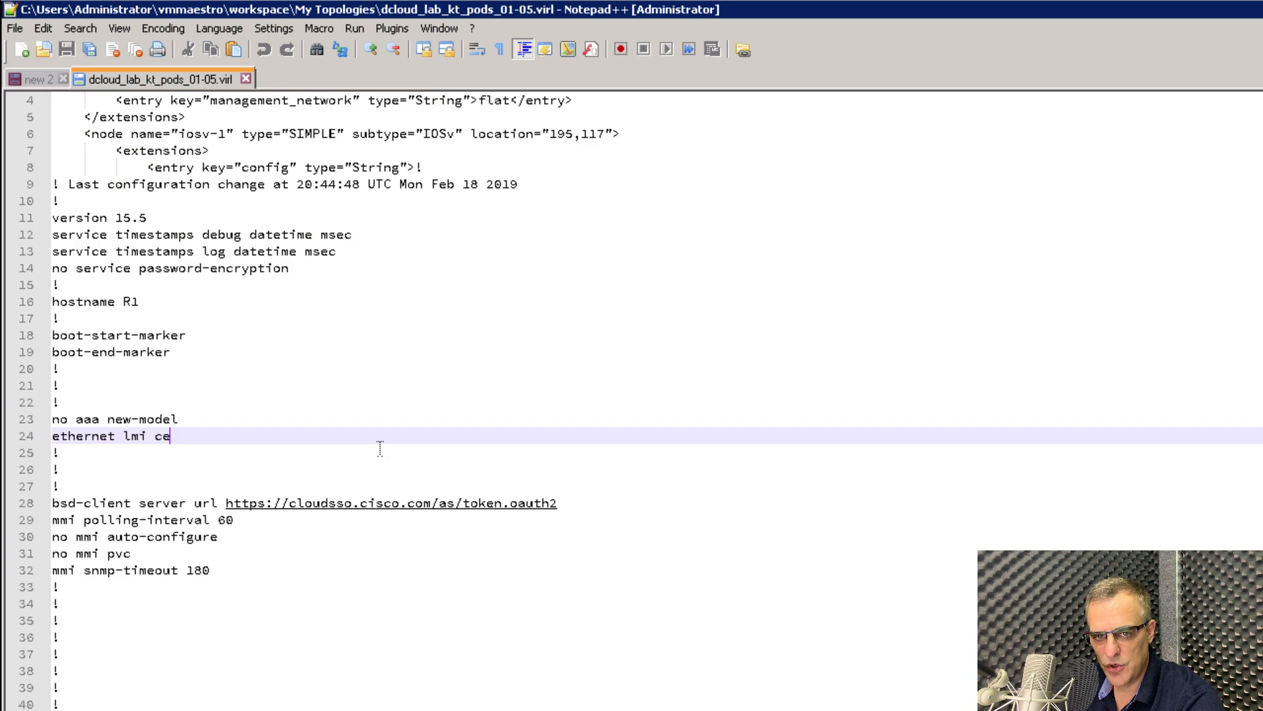
scroll(381, 441, up, 1)
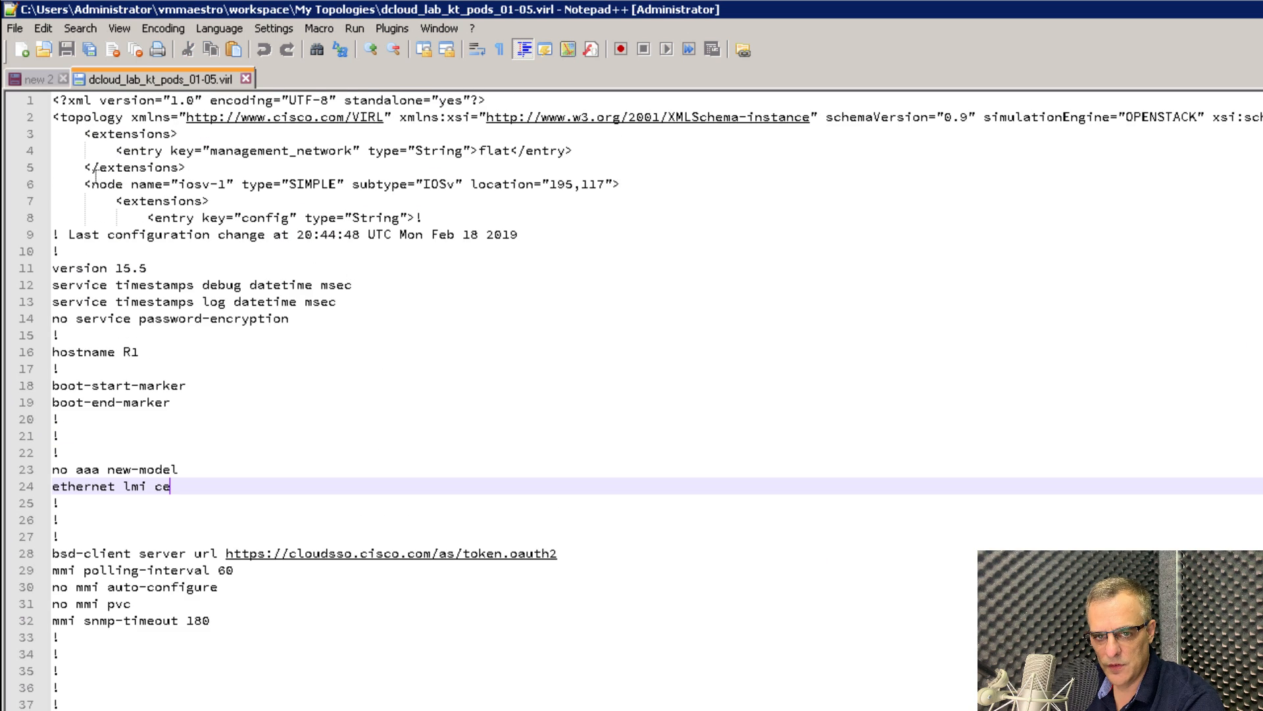
drag(96, 175, 719, 196)
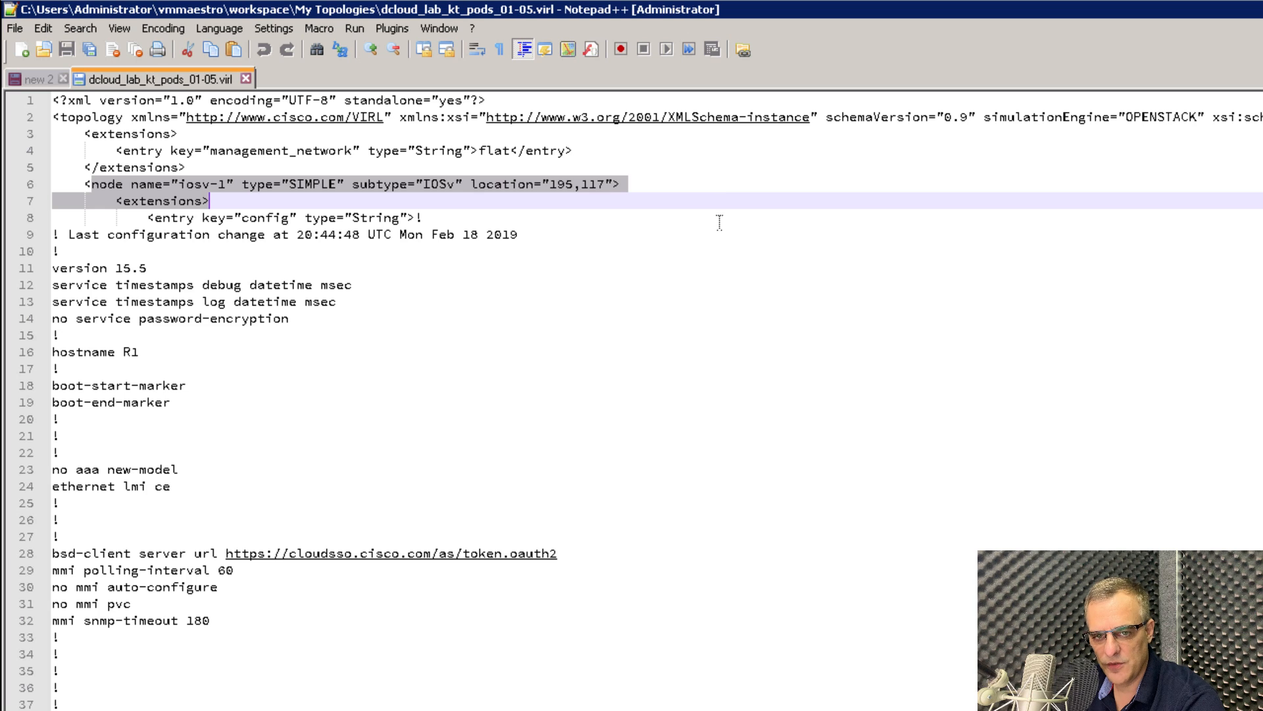
scroll(688, 487, down, 11)
scroll(688, 487, down, 20)
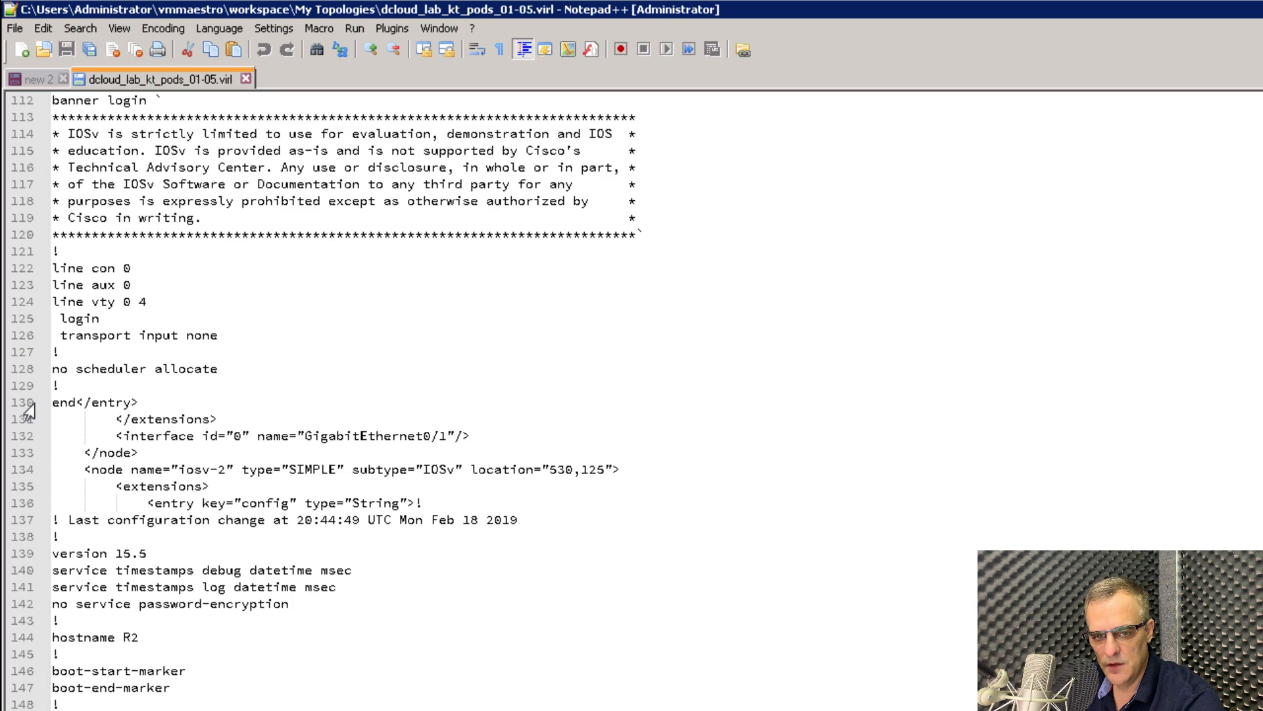
Review the iosv-2 and iosvl2-1 node definitions, down to lines 197–202.
drag(72, 389, 628, 524)
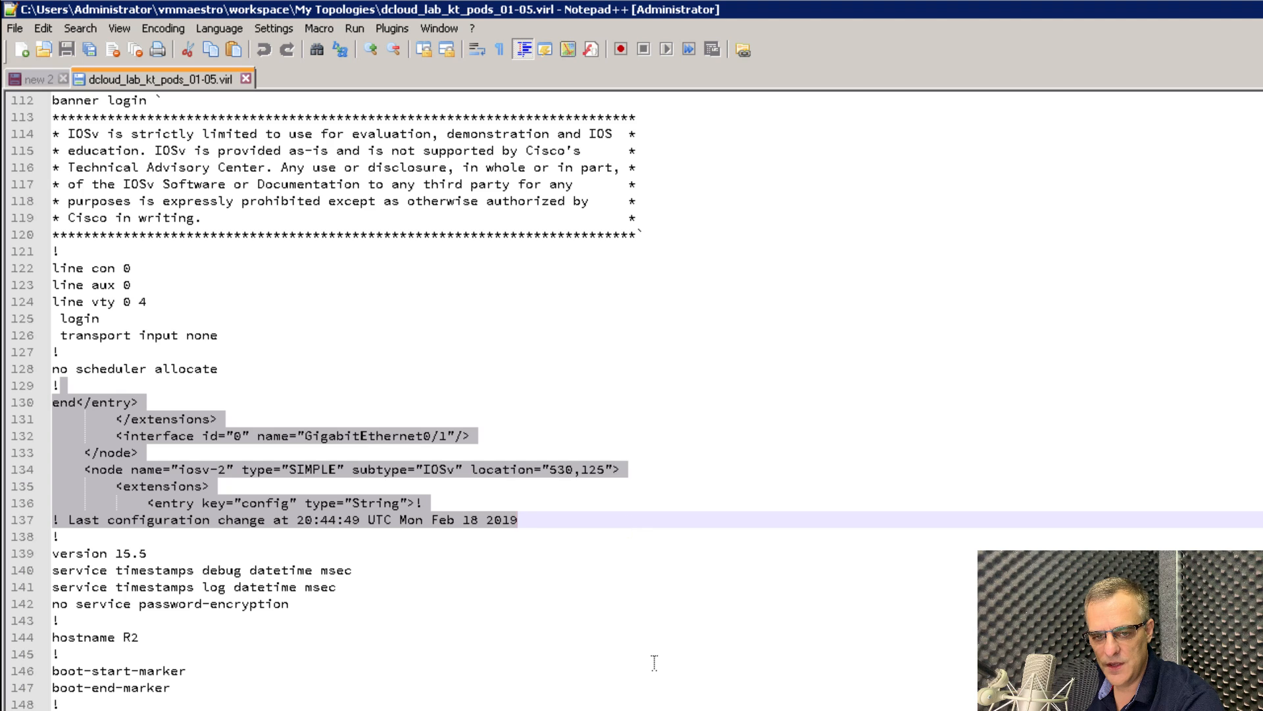
scroll(655, 662, down, 9)
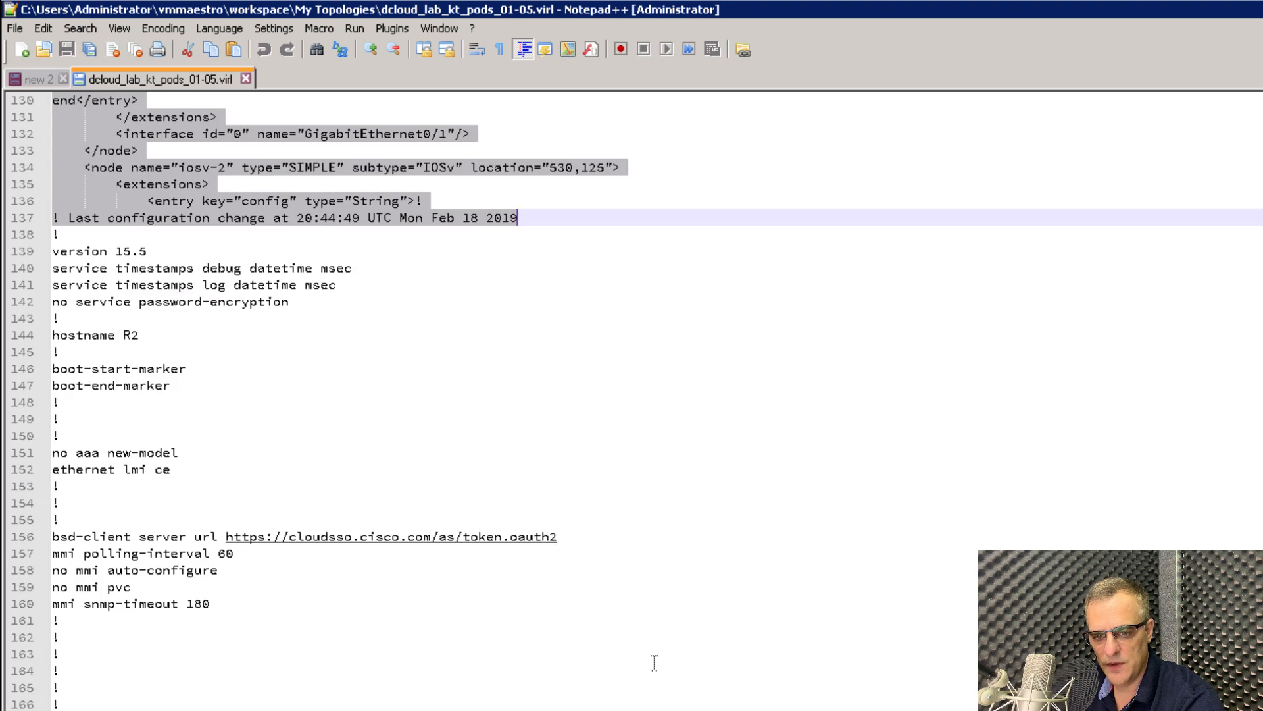
scroll(655, 662, down, 20)
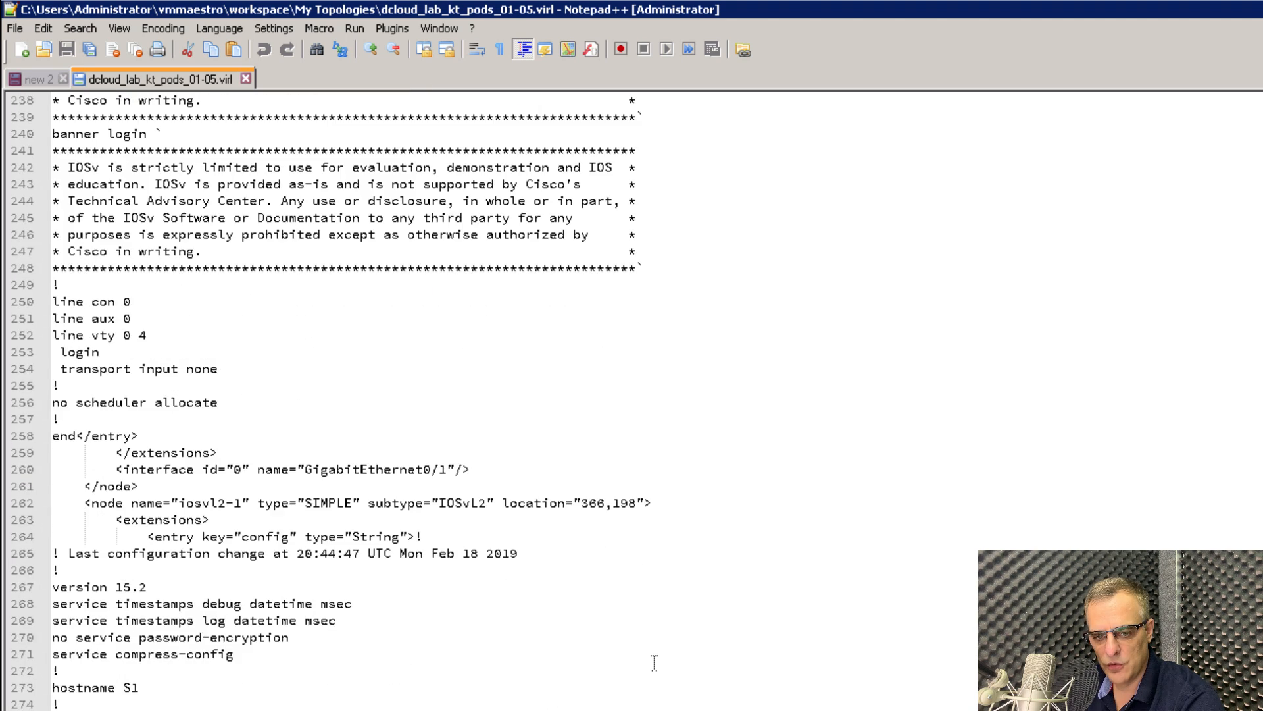
drag(98, 381, 590, 467)
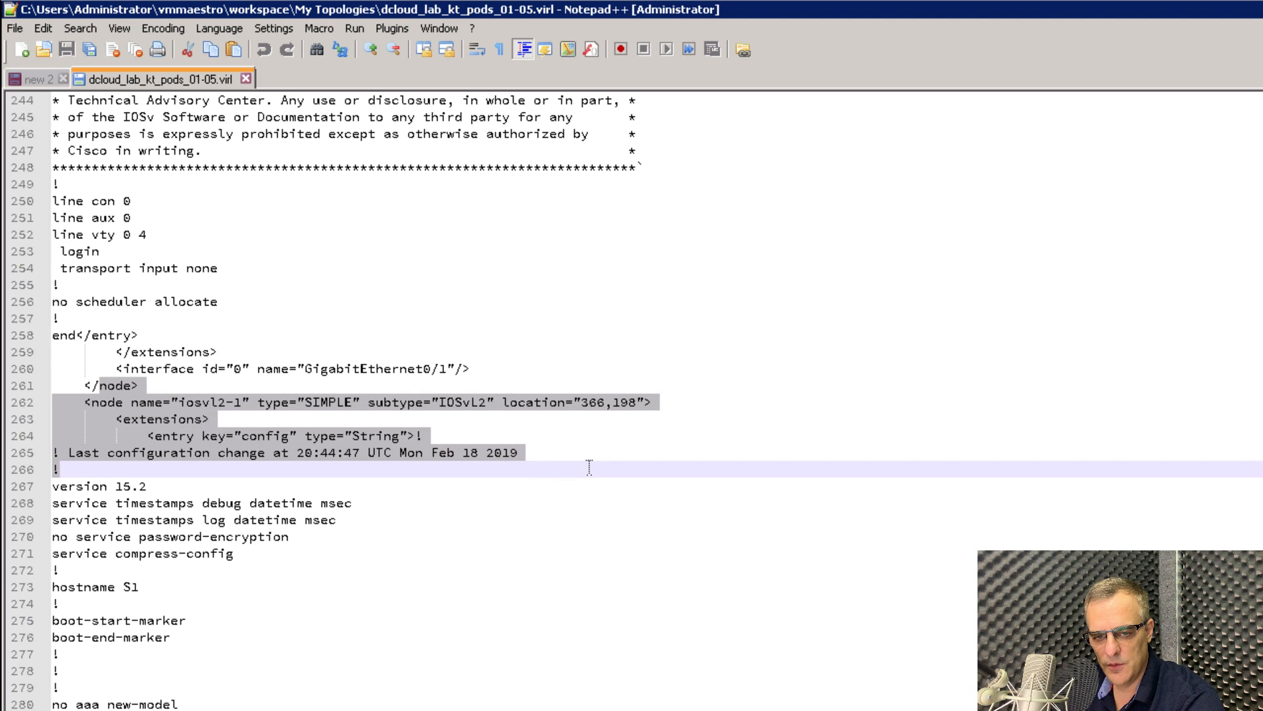
scroll(299, 644, up, 20)
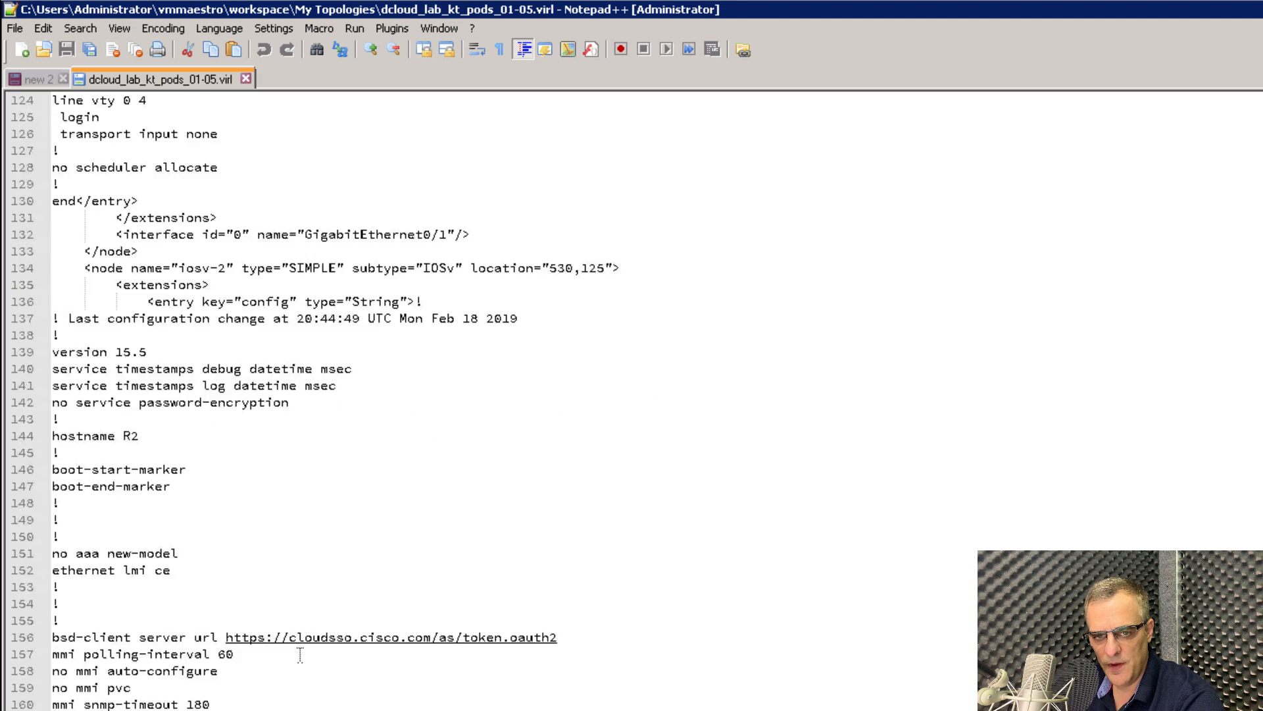
scroll(300, 643, down, 2)
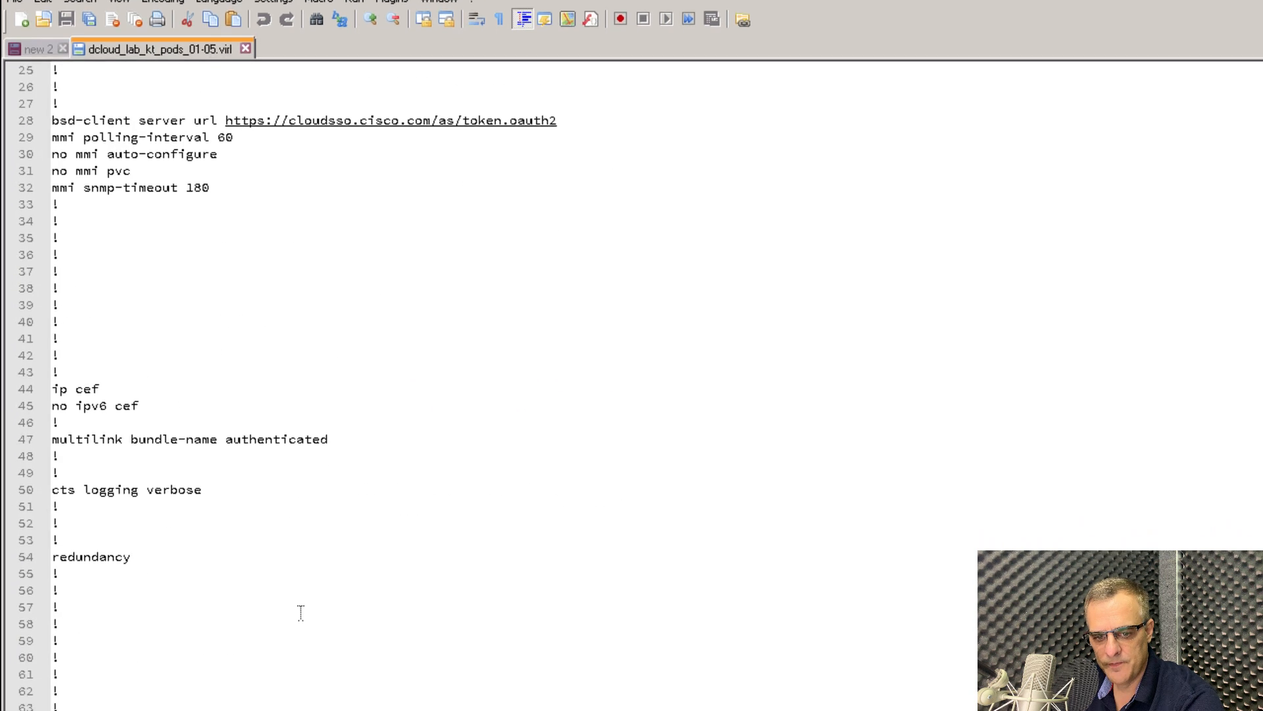
drag(325, 596, 59, 545)
scroll(360, 405, down, 5)
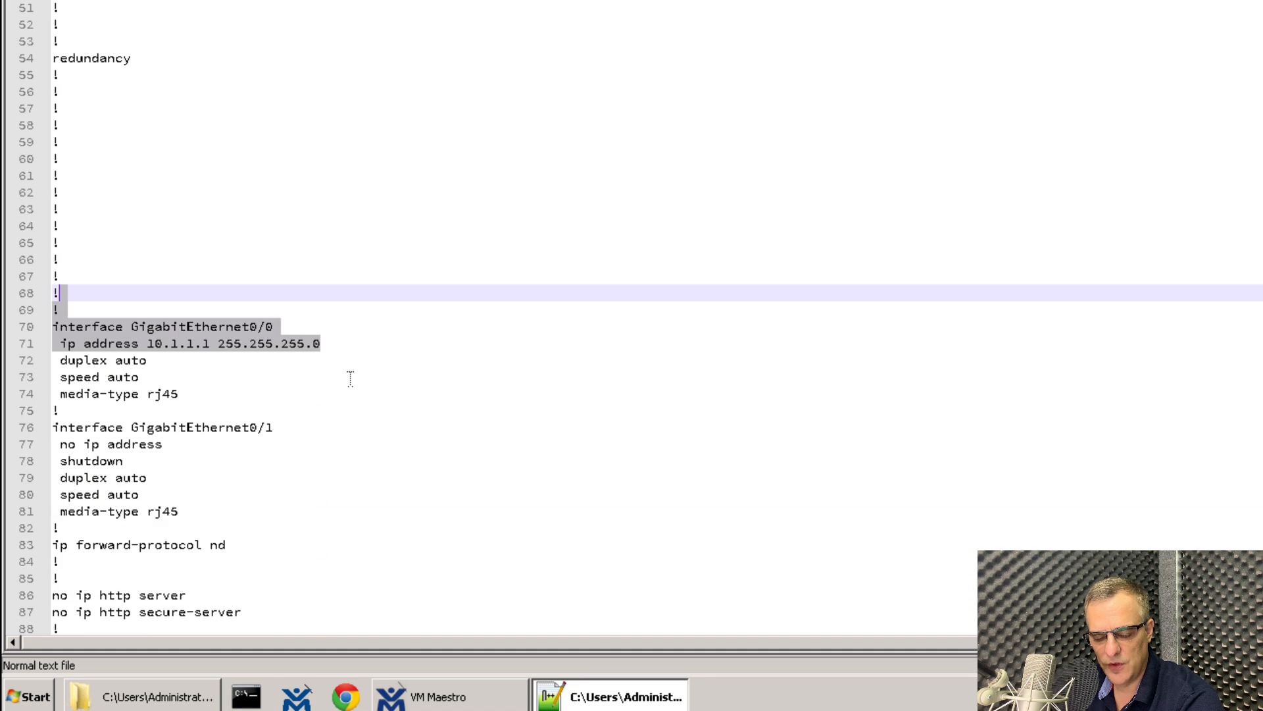
scroll(351, 378, down, 20)
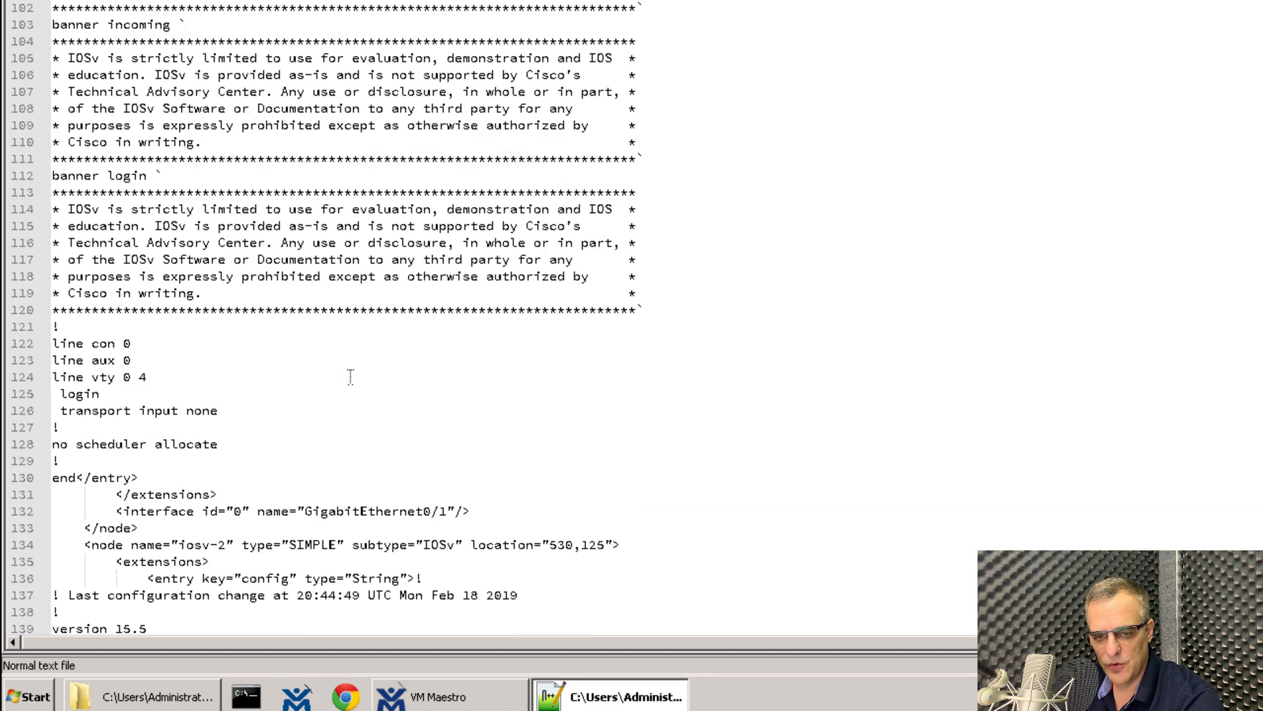
scroll(350, 375, down, 14)
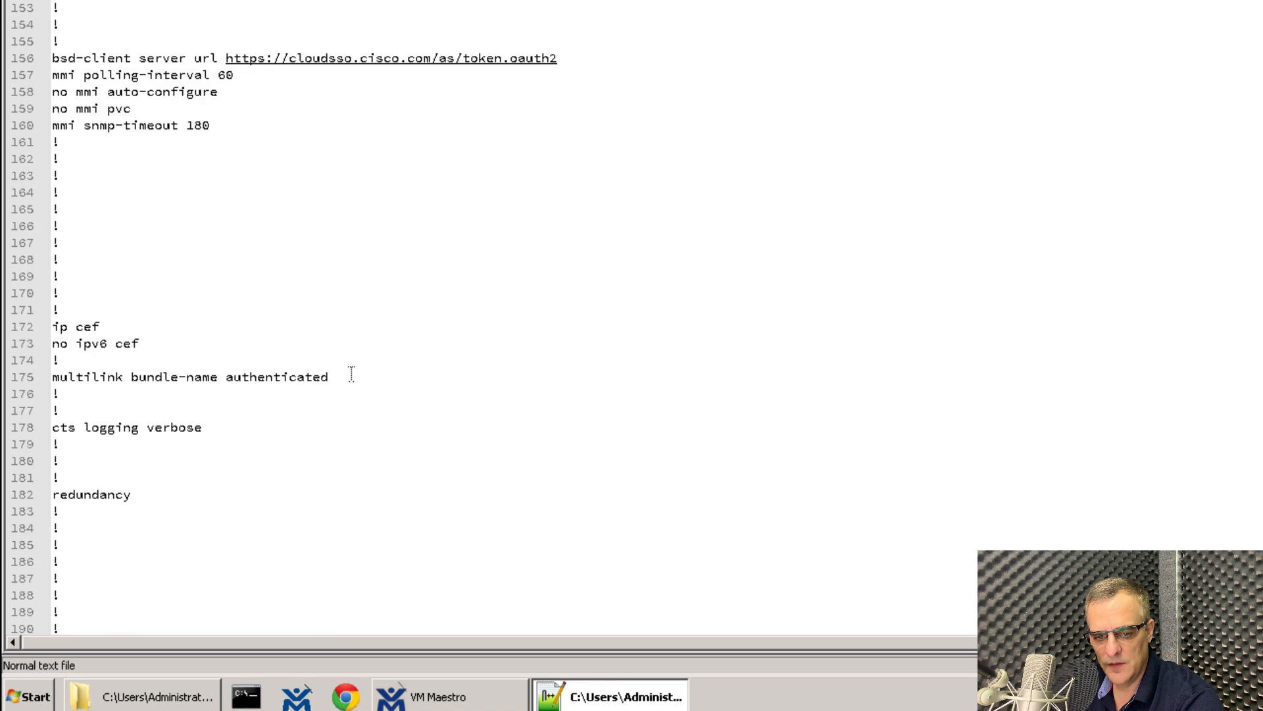
drag(298, 473, 14, 398)
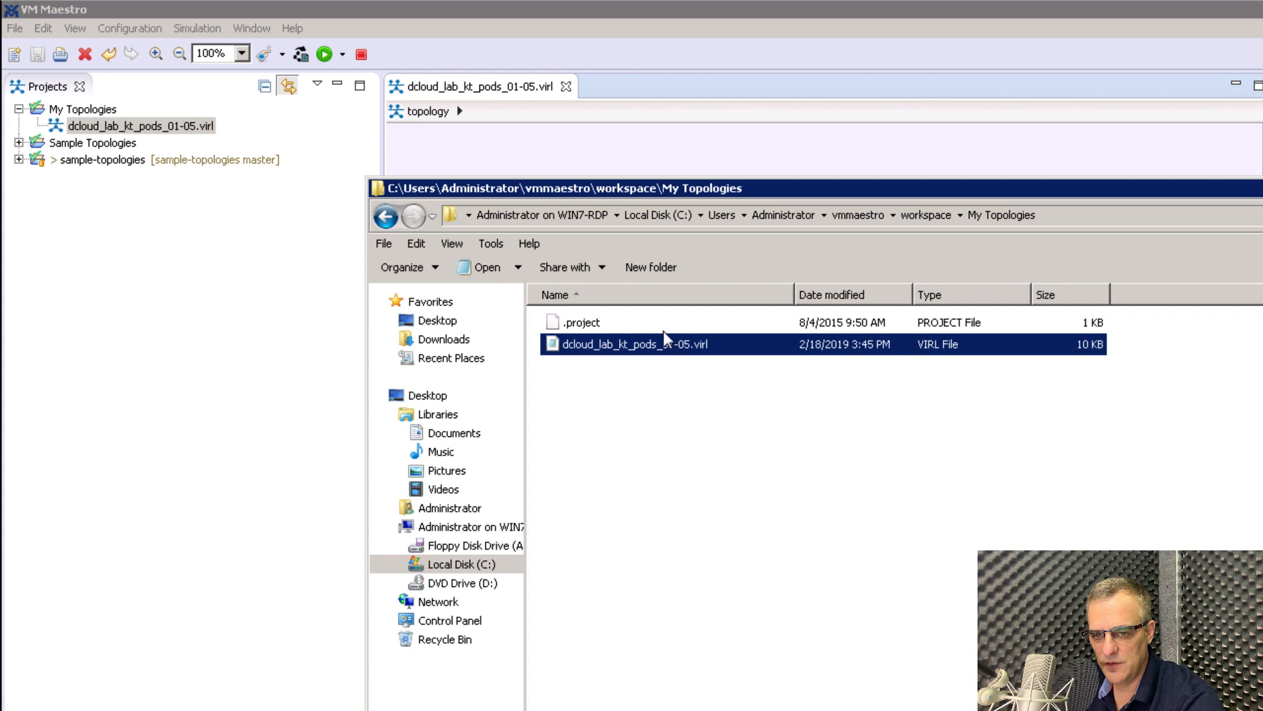
Open the My Topologies .project file in Notepad++ and copy its XML, lines 1–17.
click(661, 329)
right_click(661, 327)
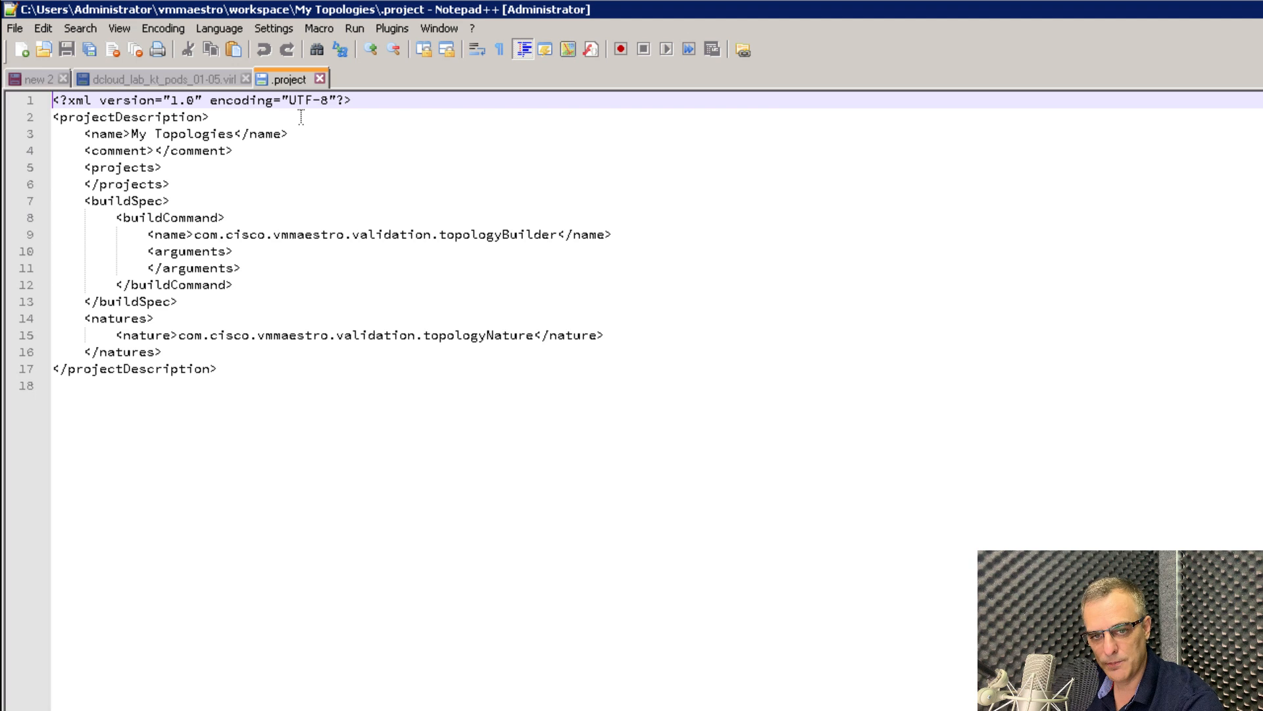
click(344, 335)
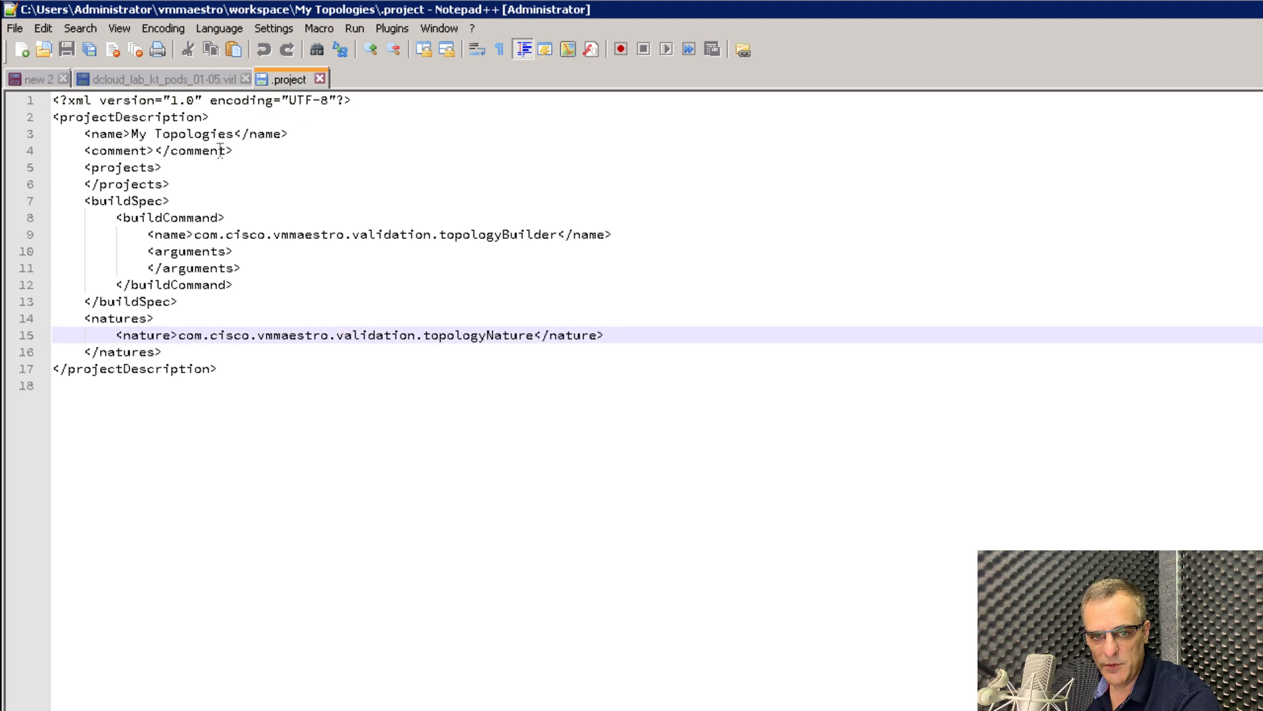
drag(56, 386, 41, 86)
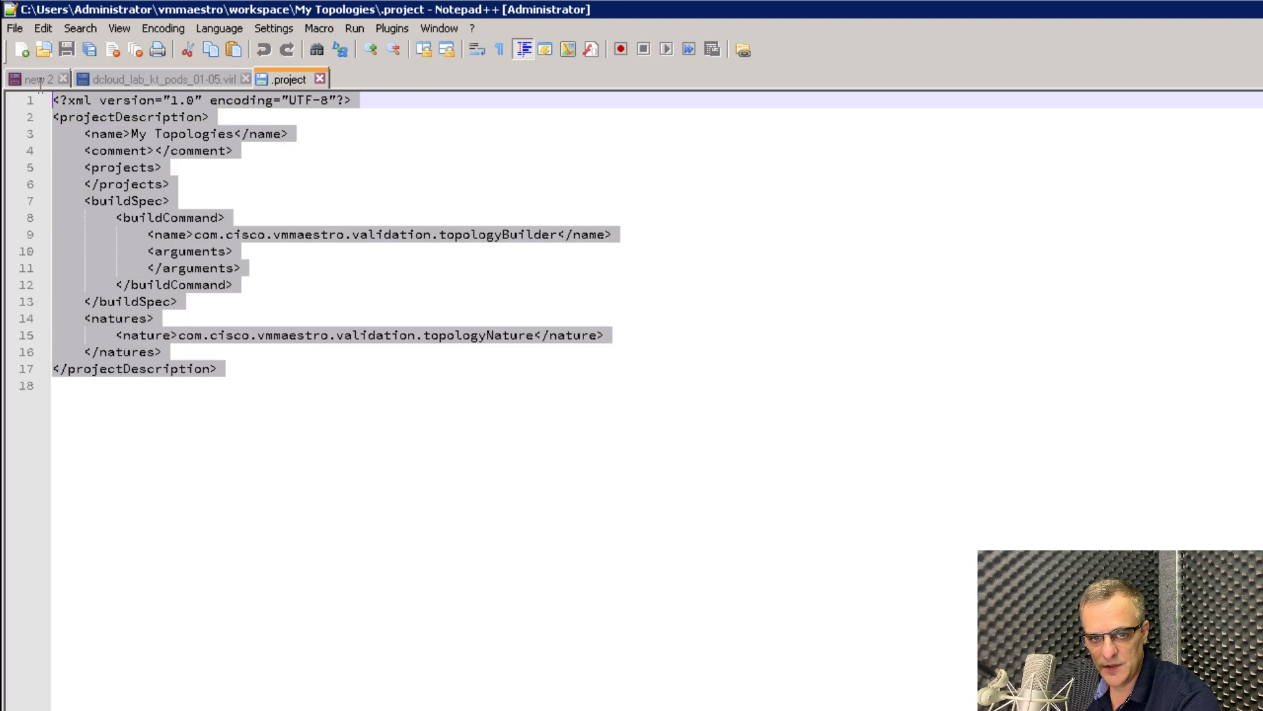
right_click(135, 158)
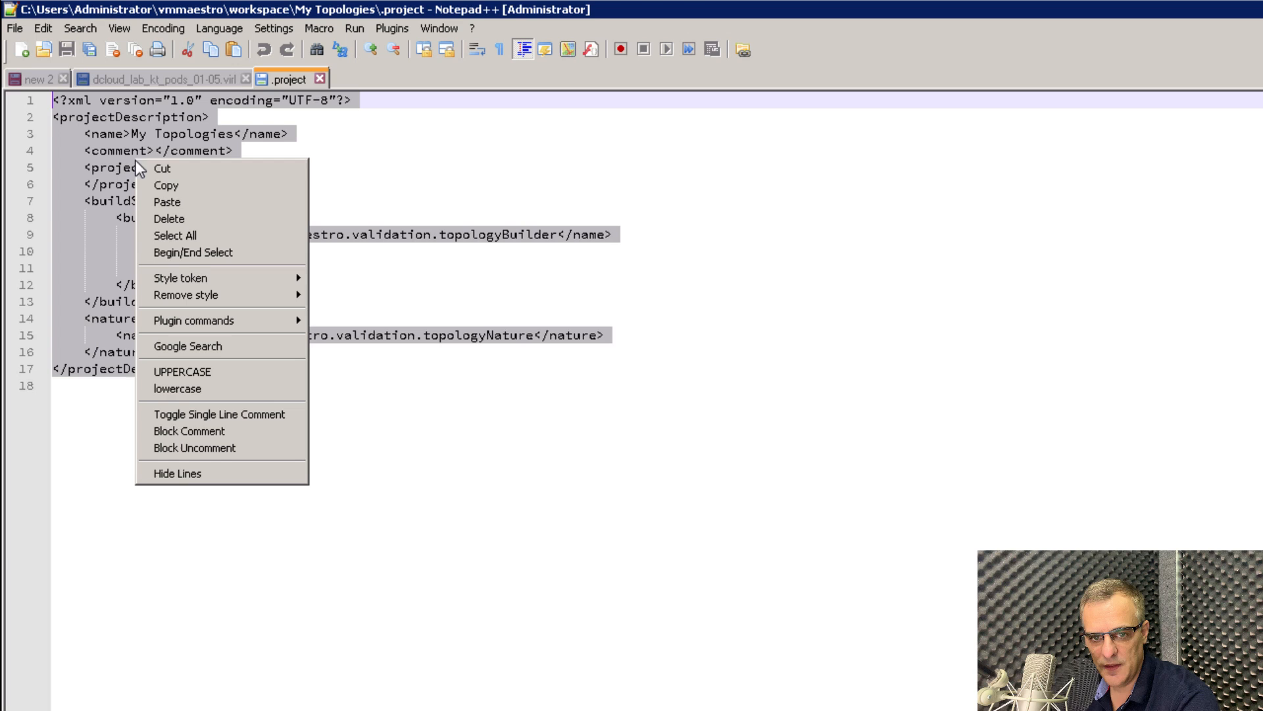
click(168, 185)
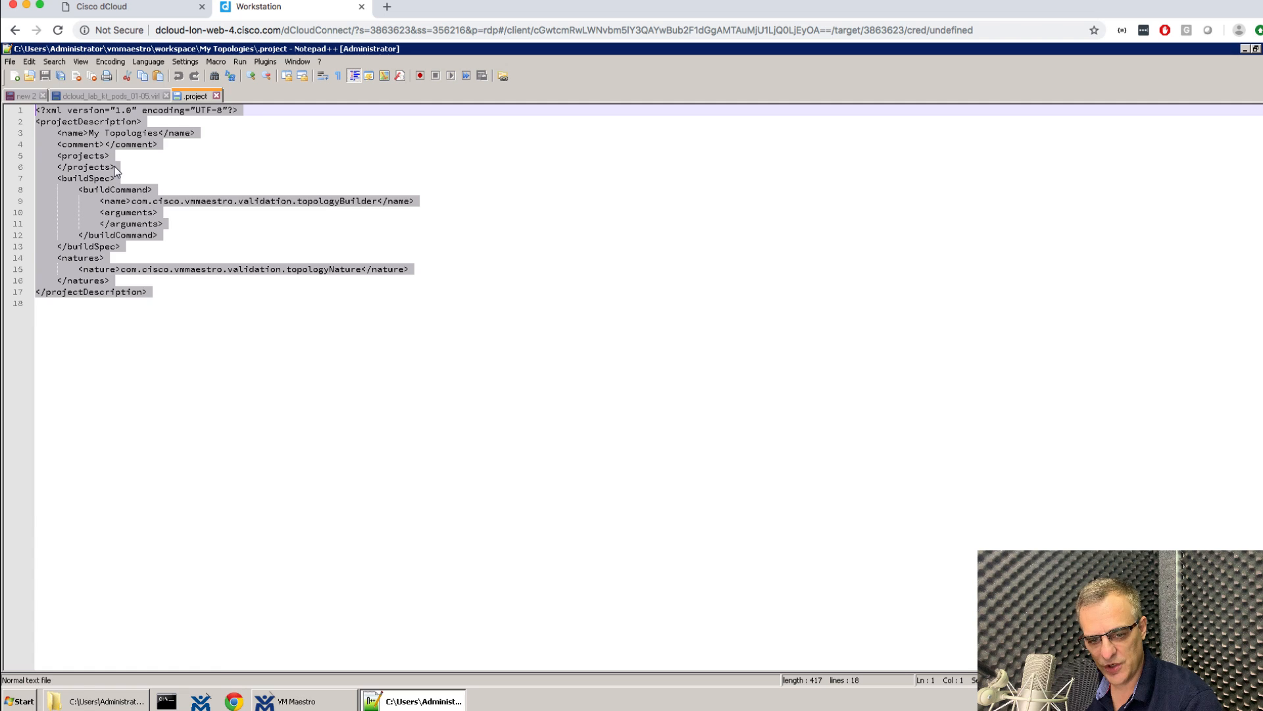
Show the dCloud clipboard panel and select all of the copied .project XML.
key(ctrl+alt+shift)
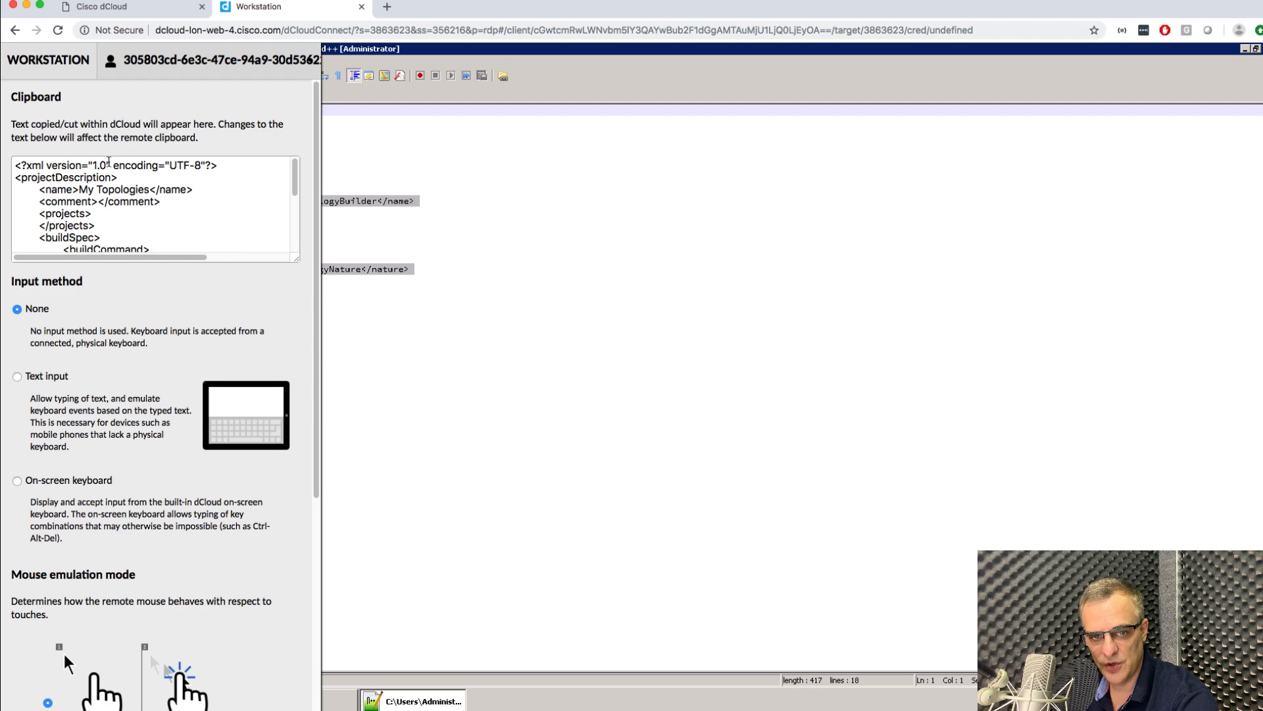
click(52, 190)
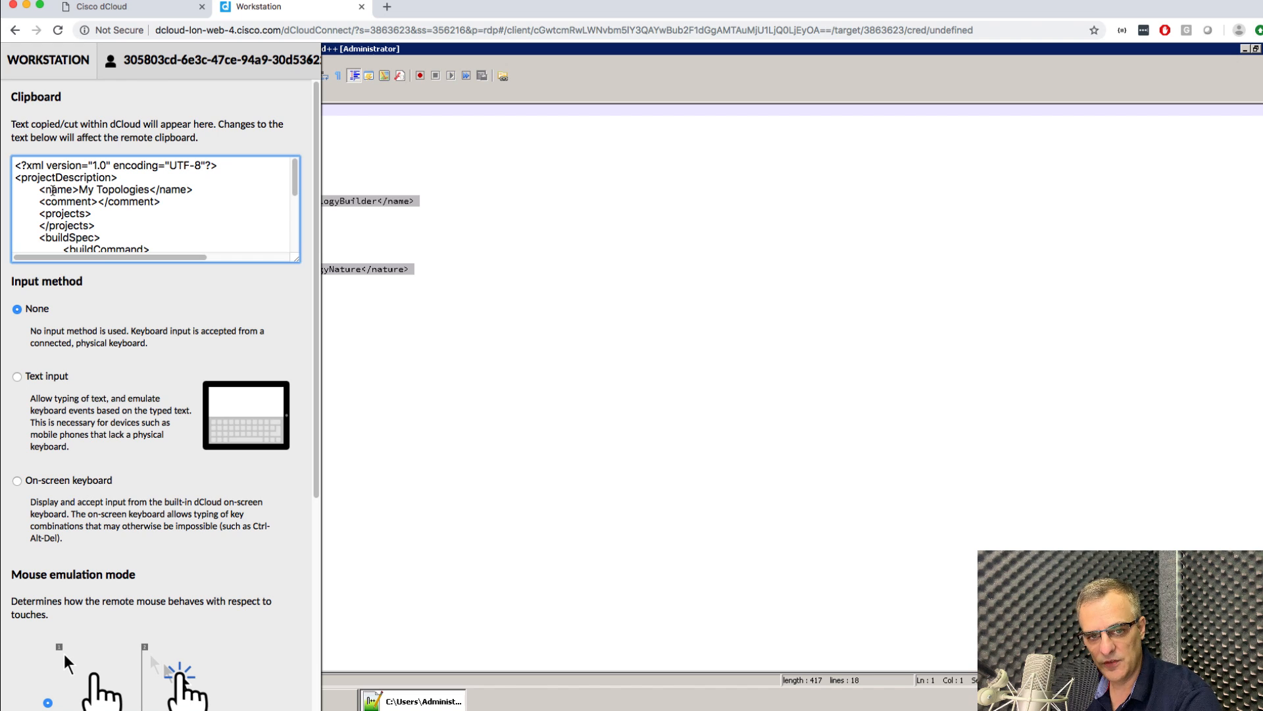
key(super+a)
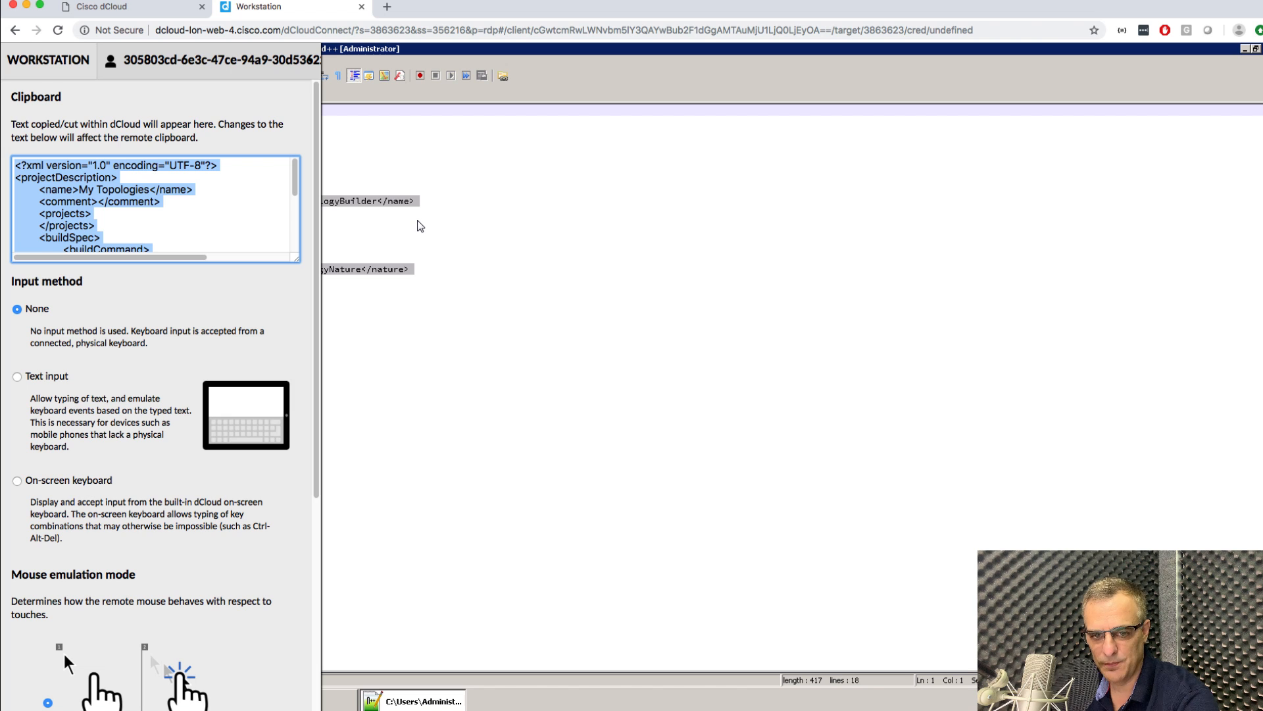
Paste the .project XML into an empty untitled Sublime Text document.
key(super+Tab)
drag(756, 33, 375, 3)
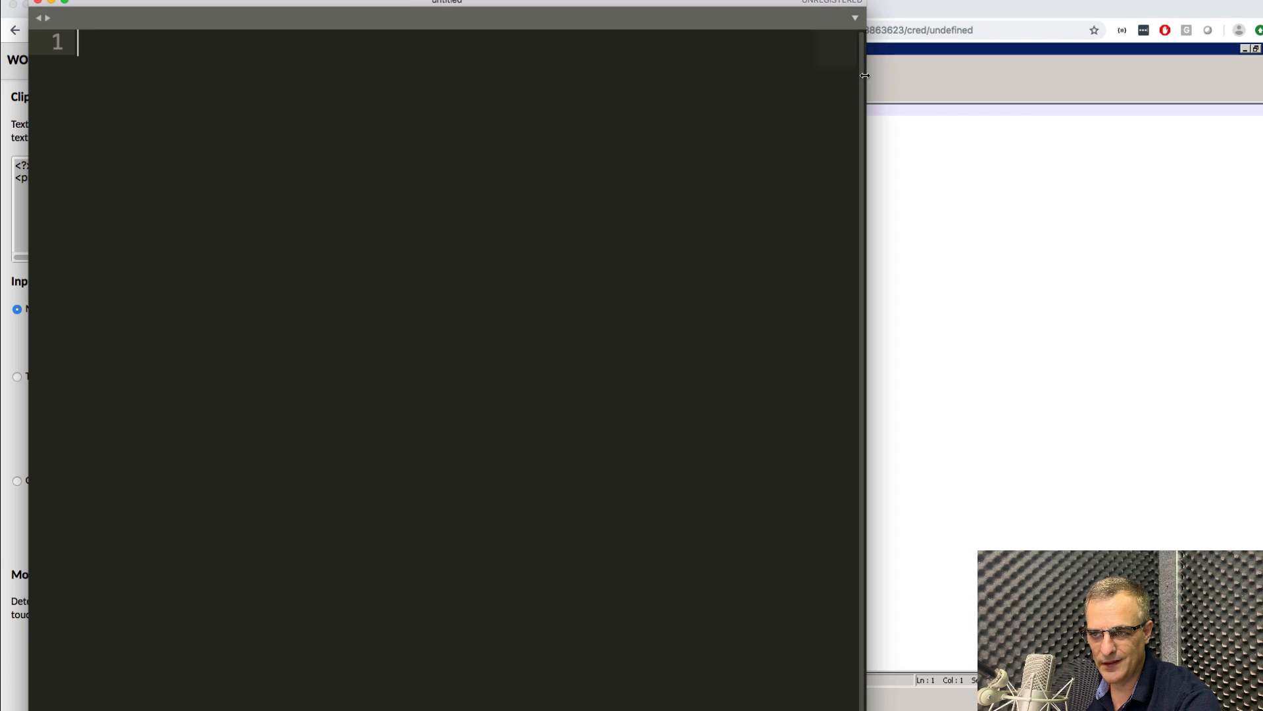
drag(866, 76, 1251, 79)
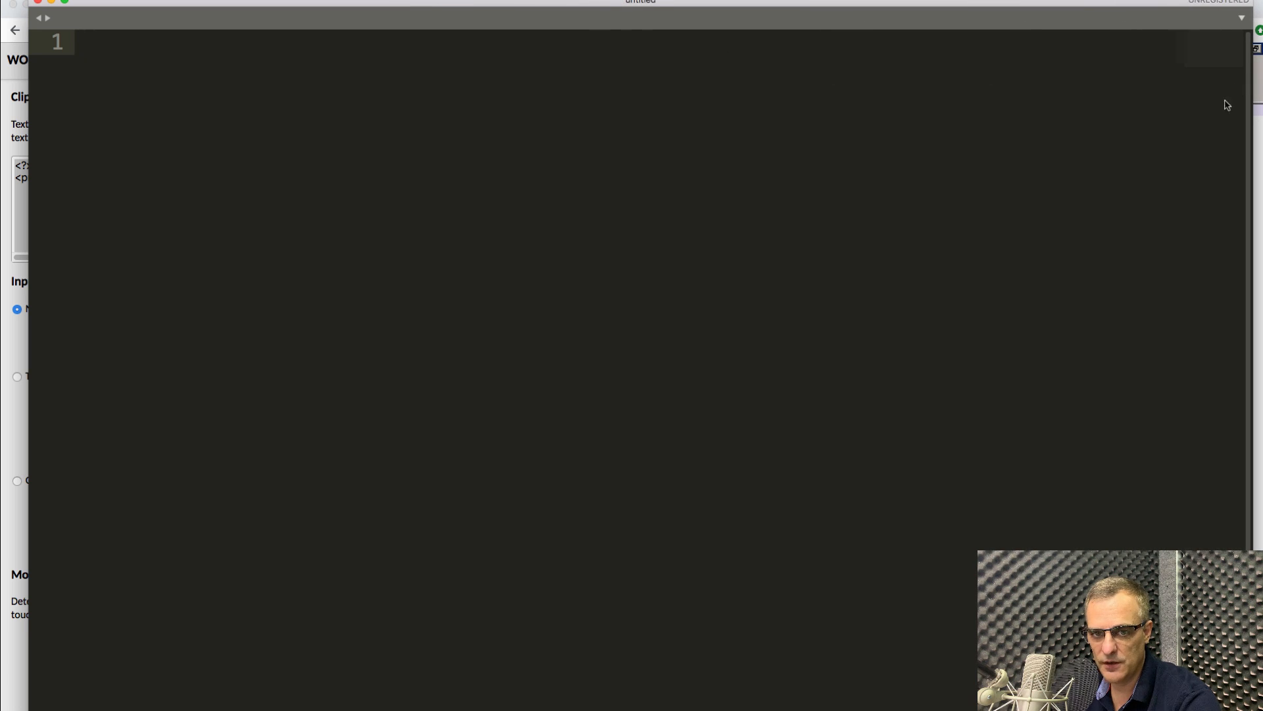
right_click(1129, 164)
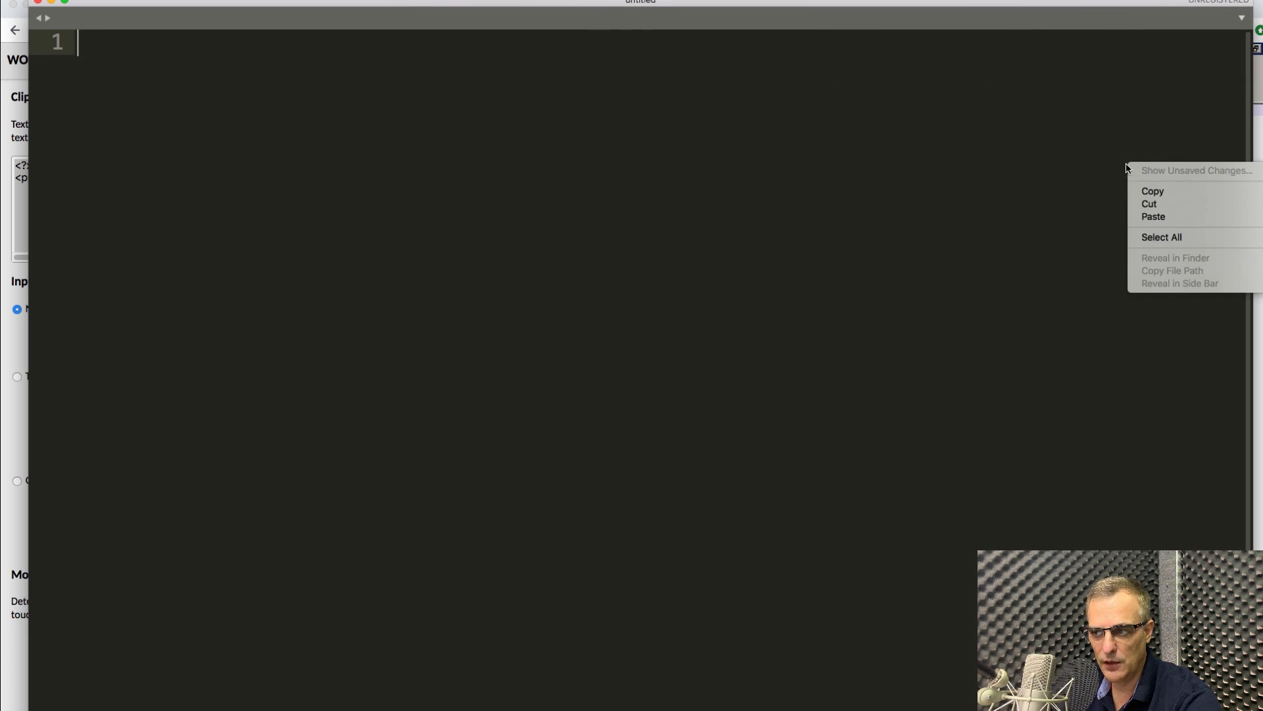
click(1154, 217)
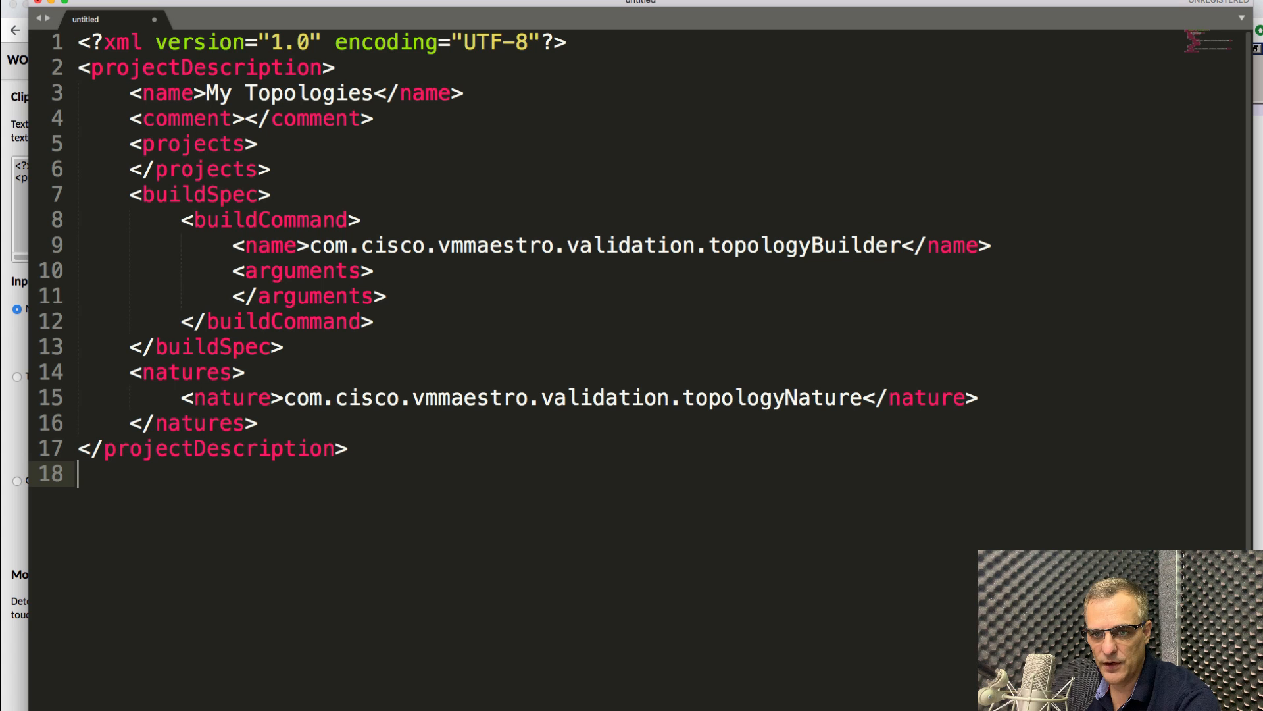
Arrange the Sublime and browser windows side by side and return to remote Notepad++.
drag(390, 9, 989, 16)
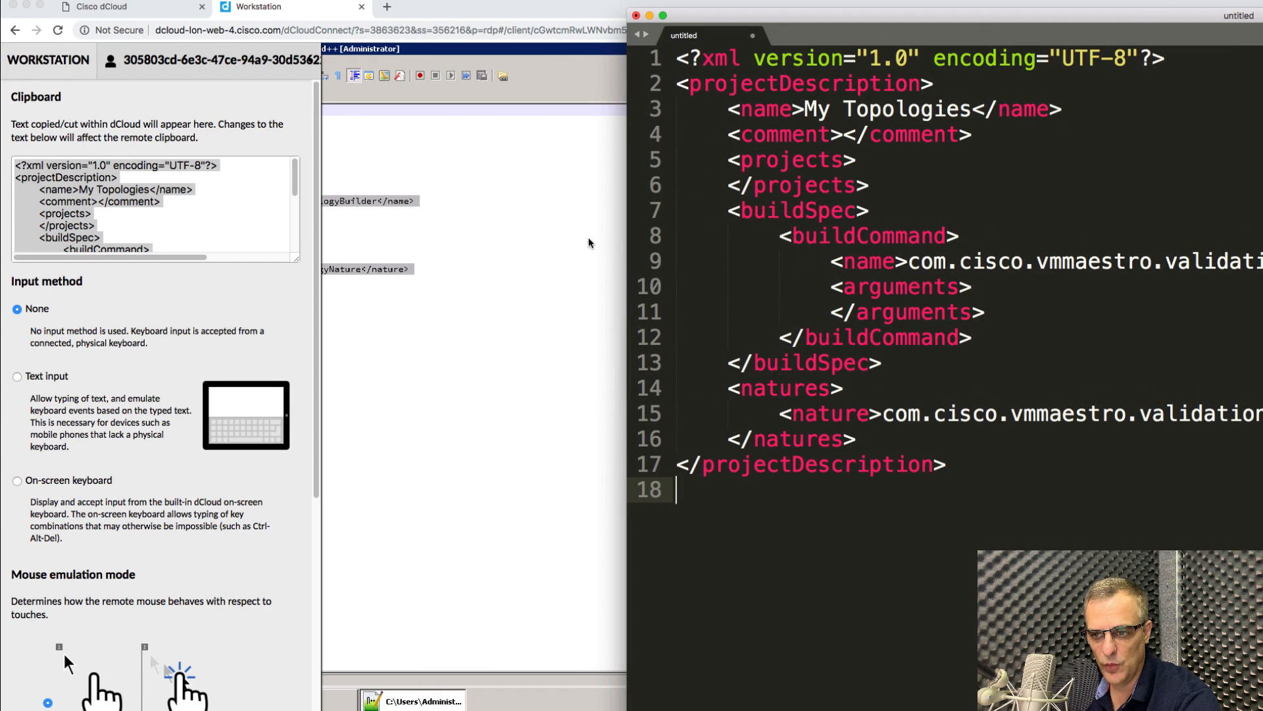
click(485, 251)
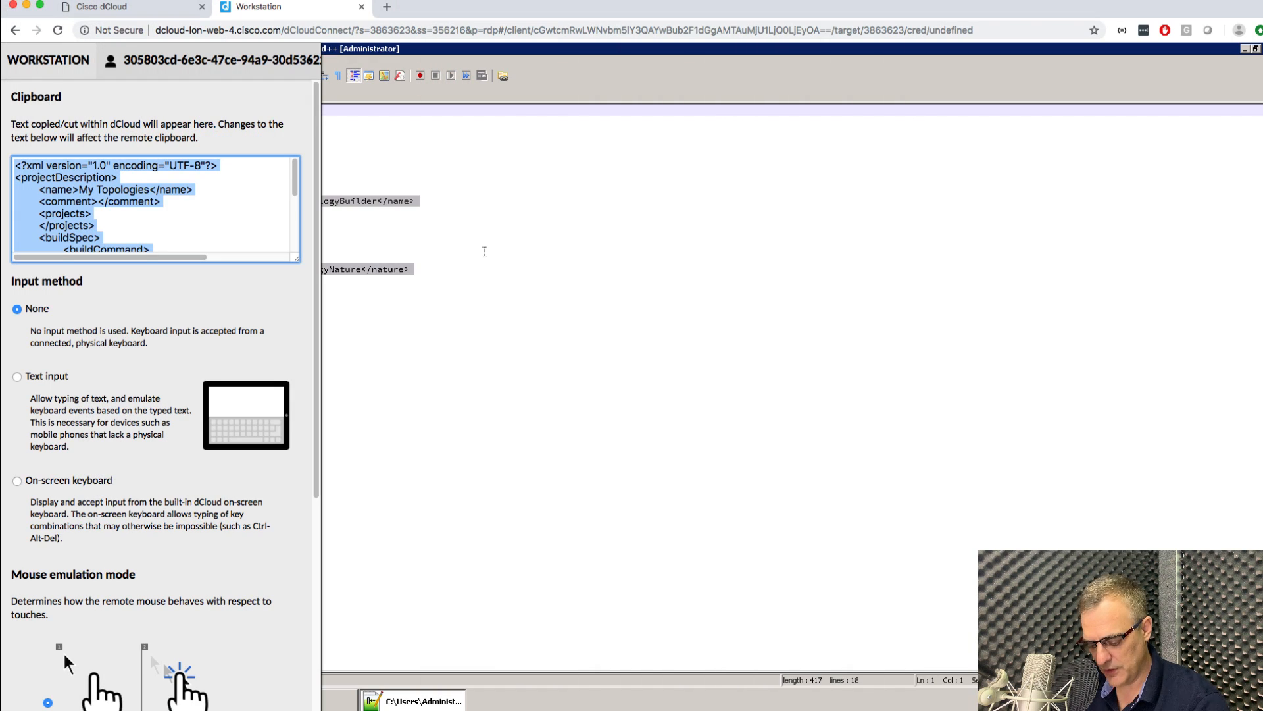
key(ctrl+alt+shift)
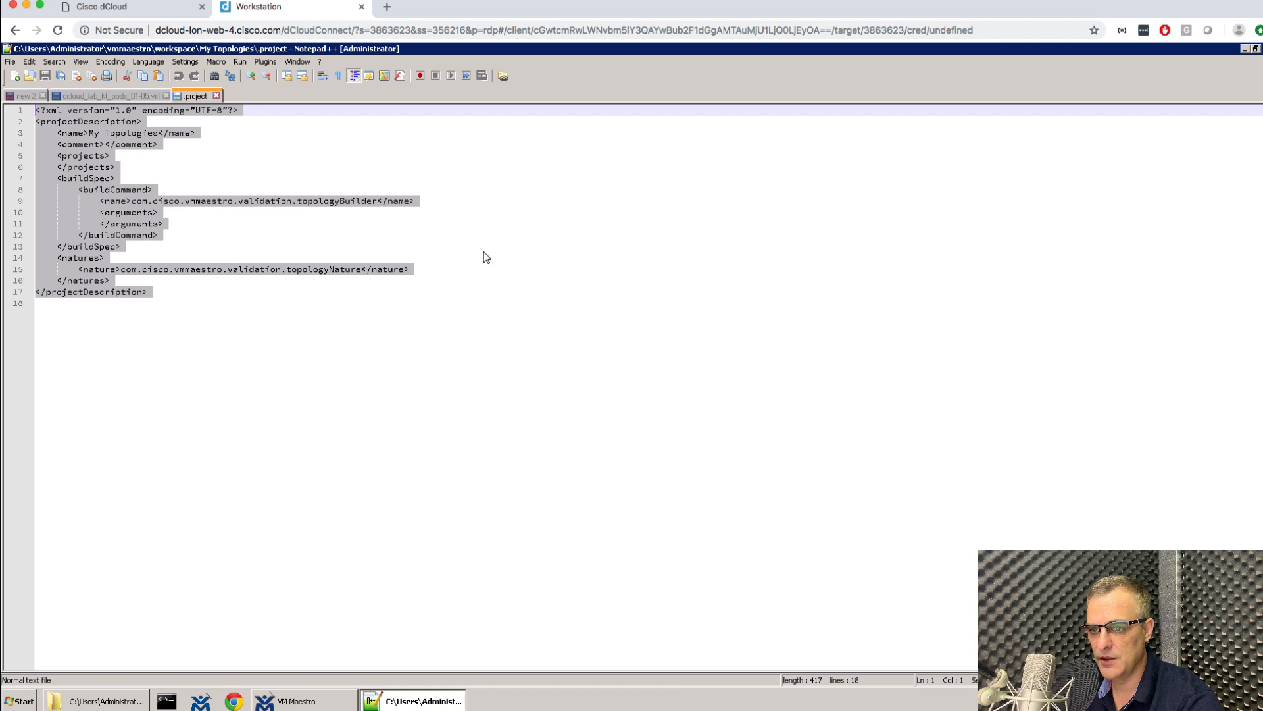
mouse_move(1262, 26)
mouse_down()
mouse_move(1230, 16)
mouse_move(1262, 11)
mouse_up()
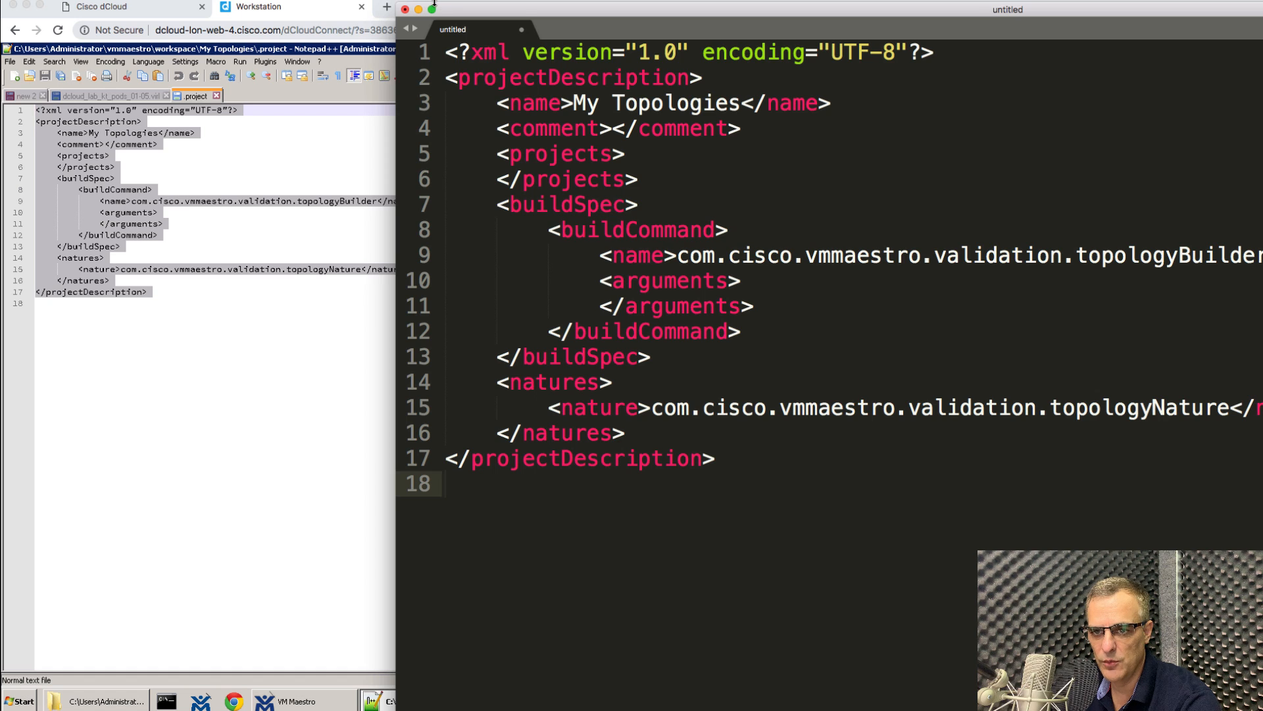
drag(434, 4, 399, 0)
drag(1215, 0, 1186, 0)
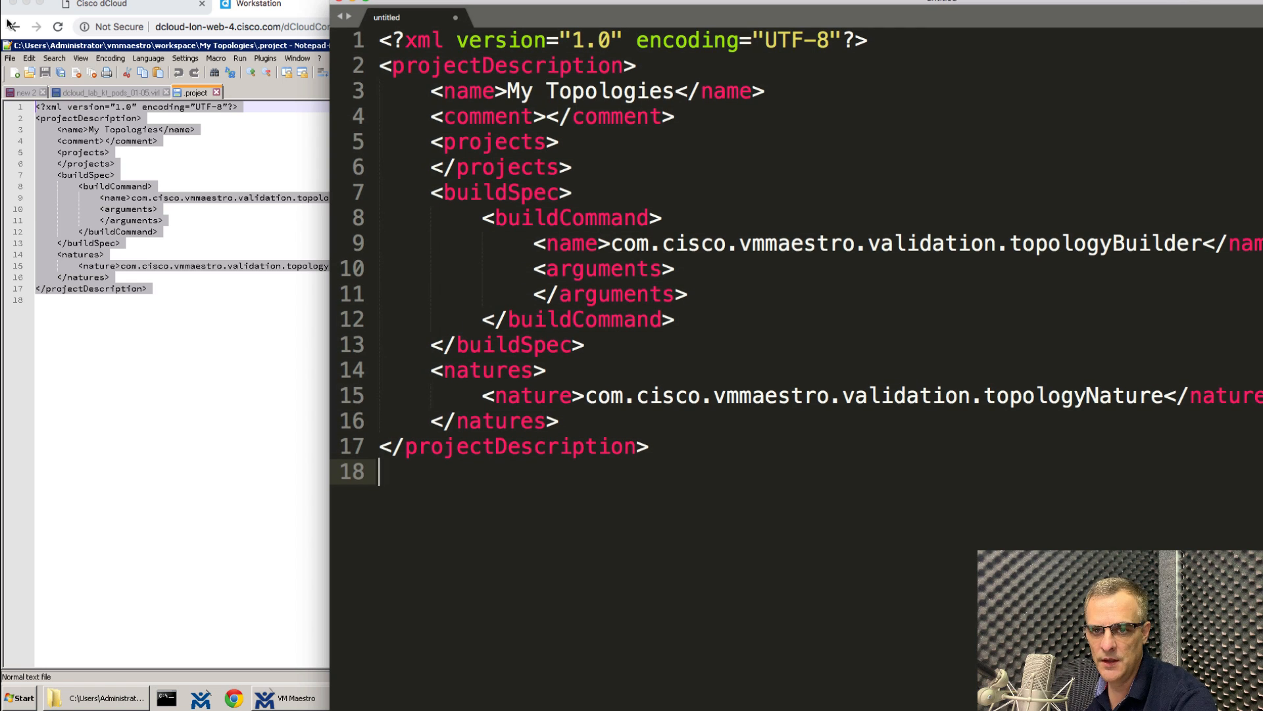
click(260, 7)
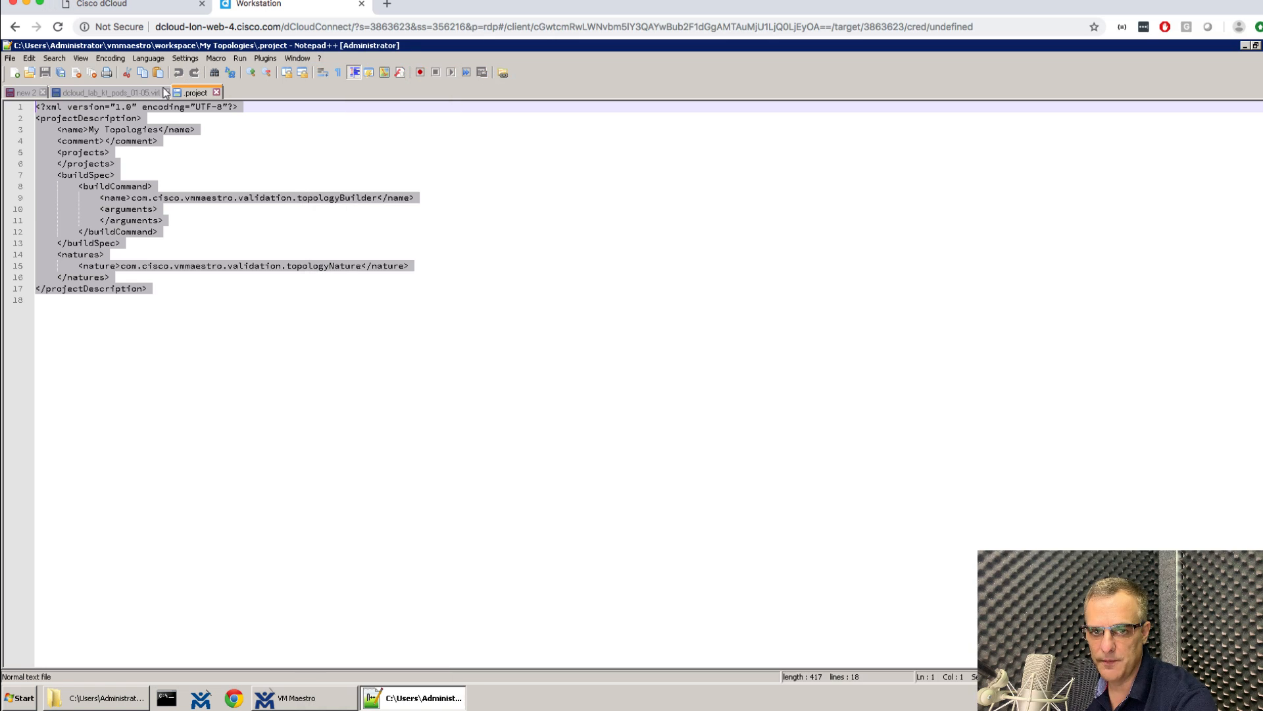
Copy all of dcloud_lab_kt_pods_01-05.virl and show it in the dCloud clipboard panel.
click(141, 88)
click(149, 227)
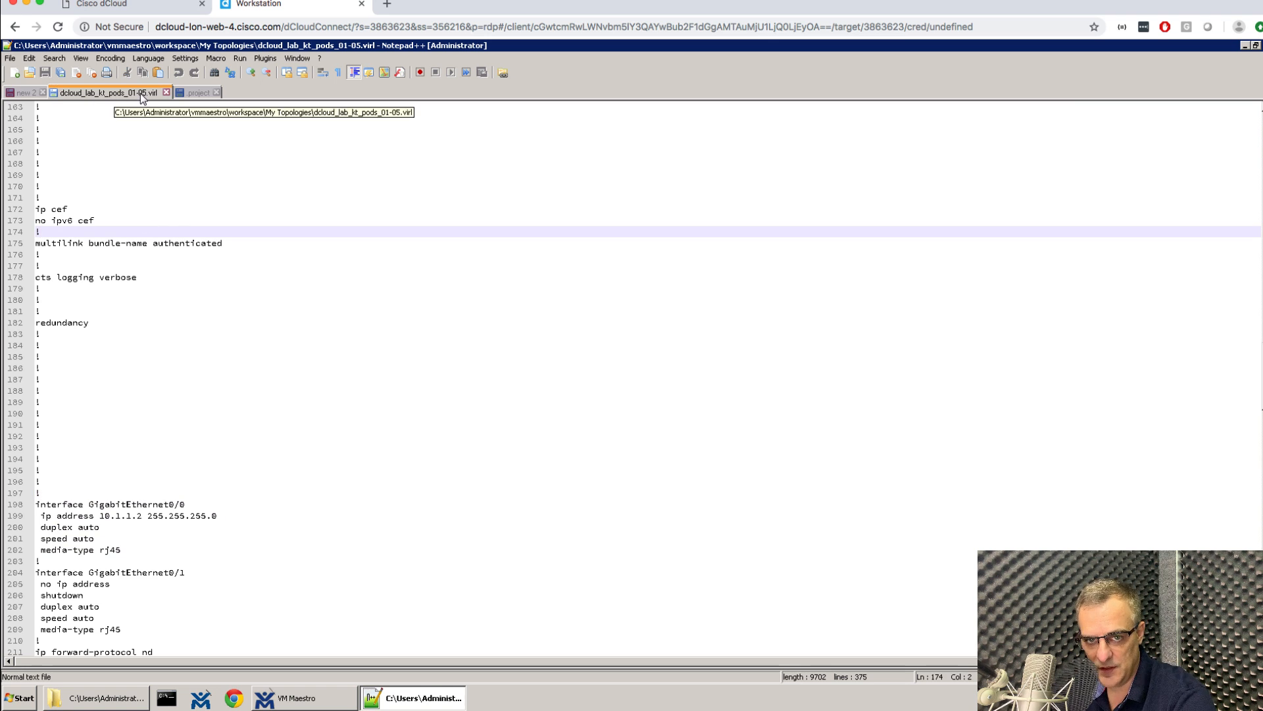
click(129, 698)
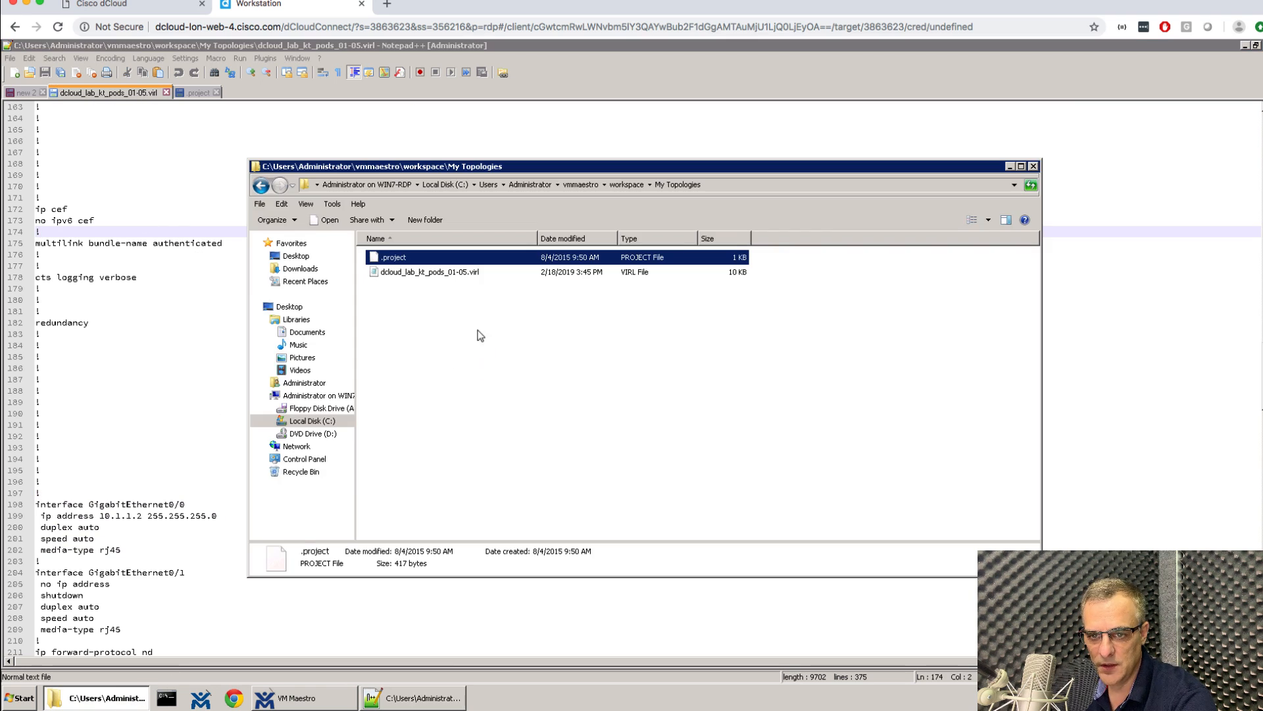
click(443, 277)
click(175, 218)
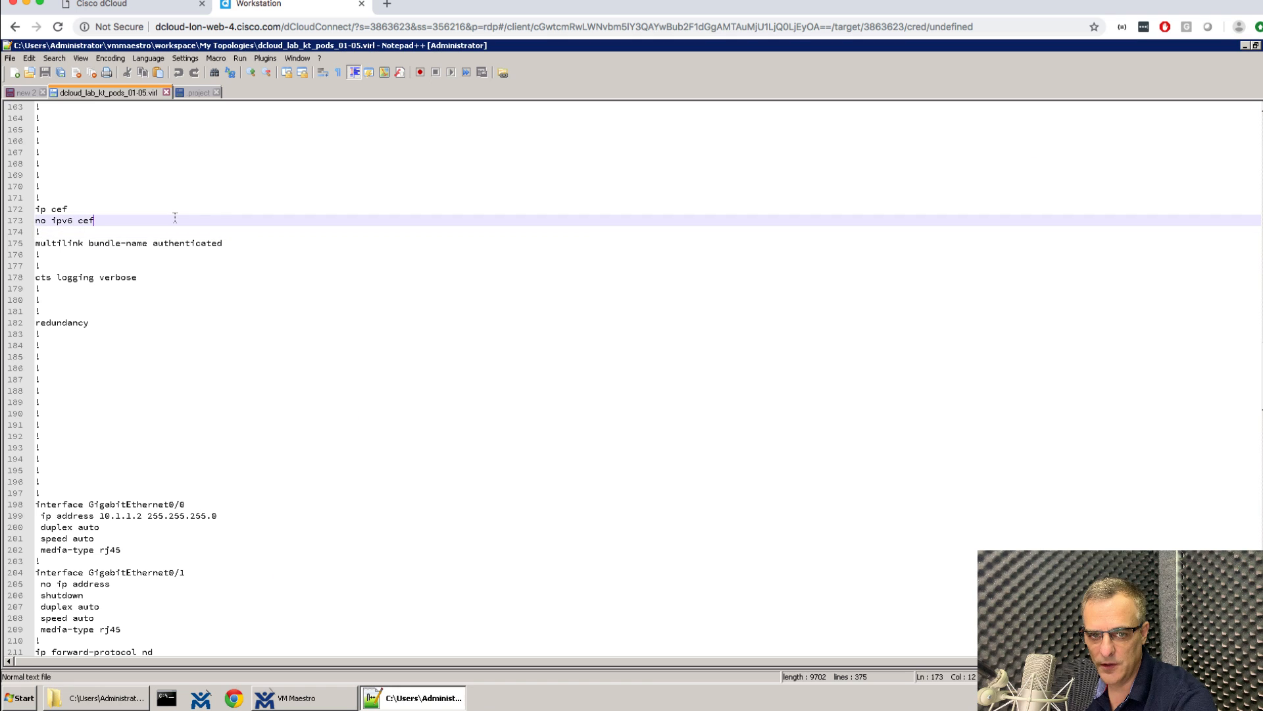
key(ctrl+a)
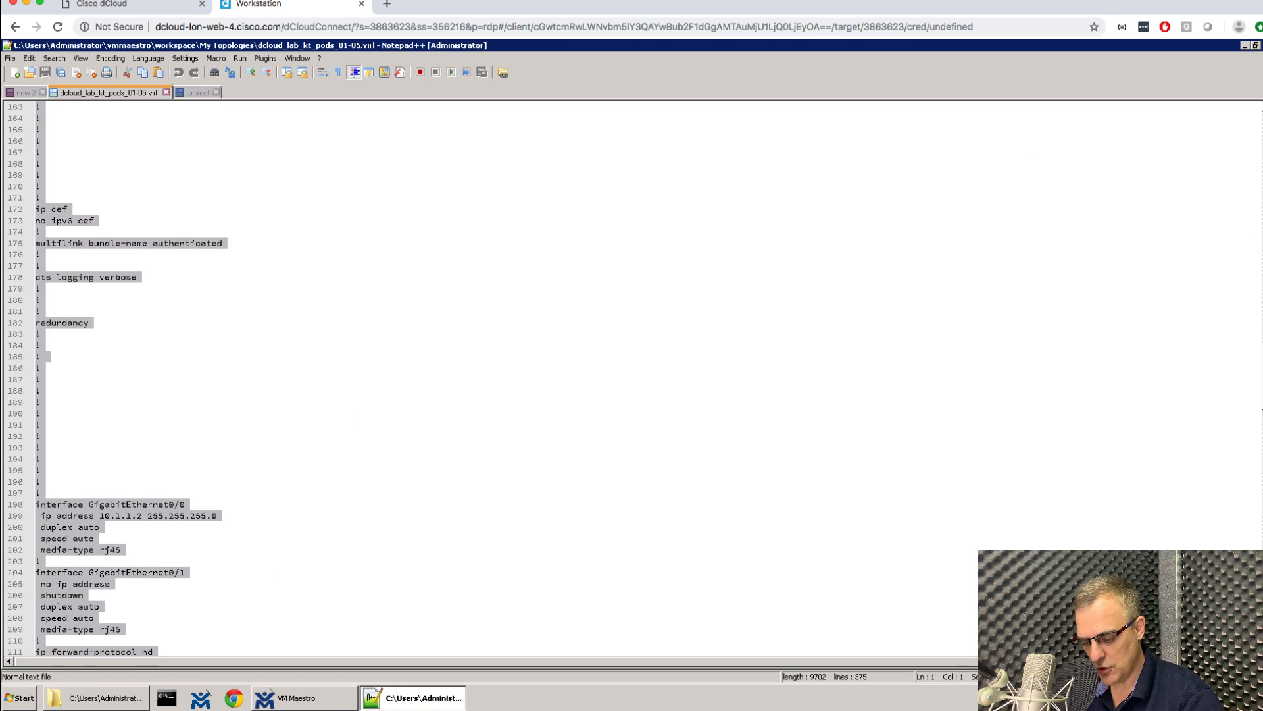
right_click(88, 222)
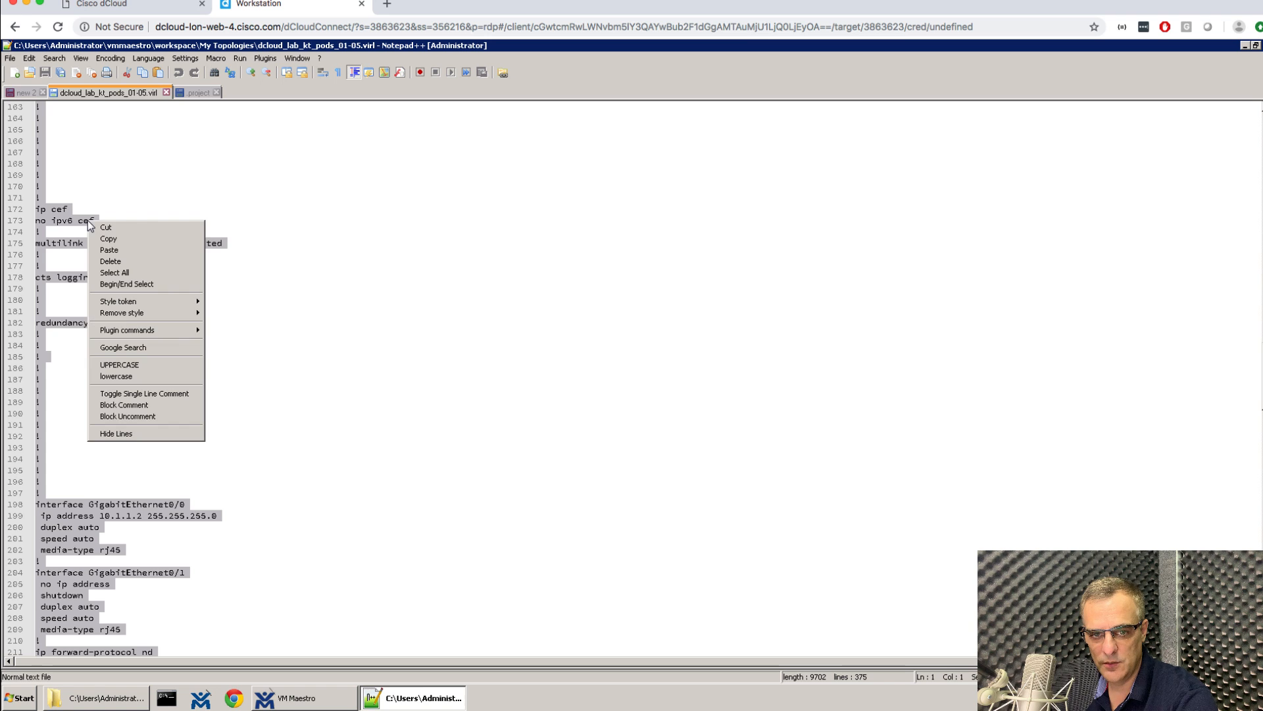
click(109, 239)
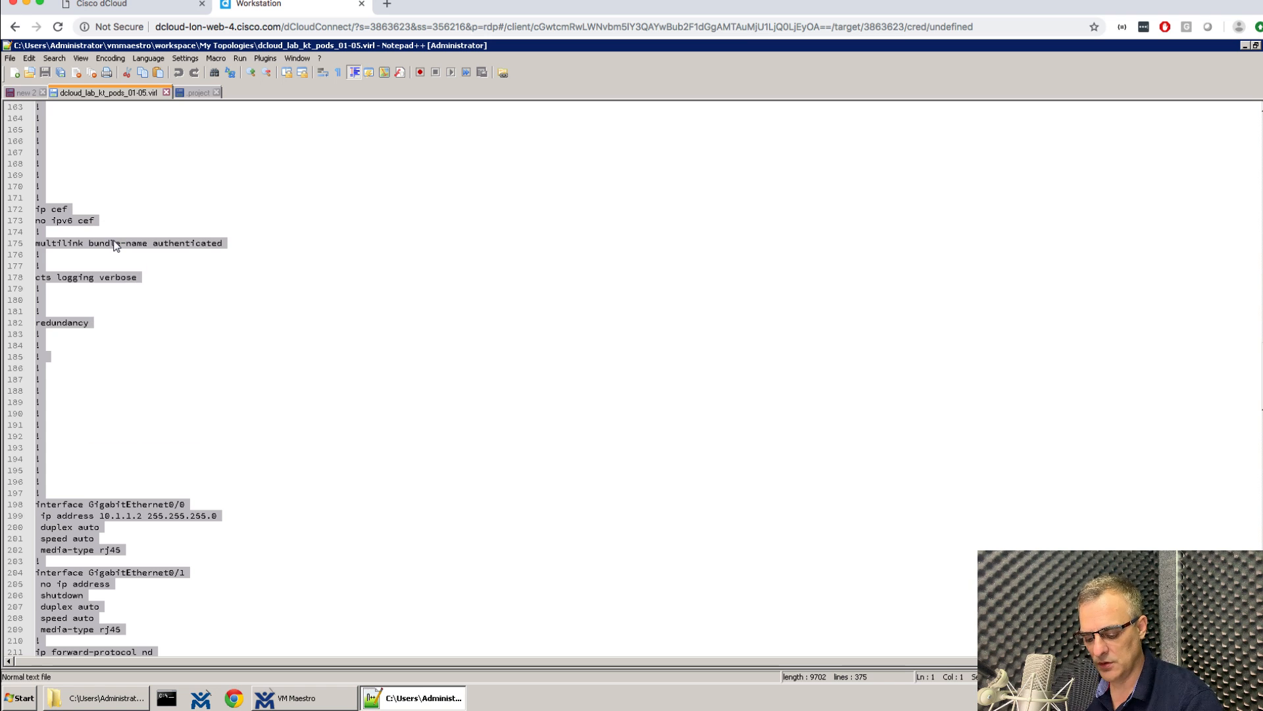
key(ctrl+alt+shift)
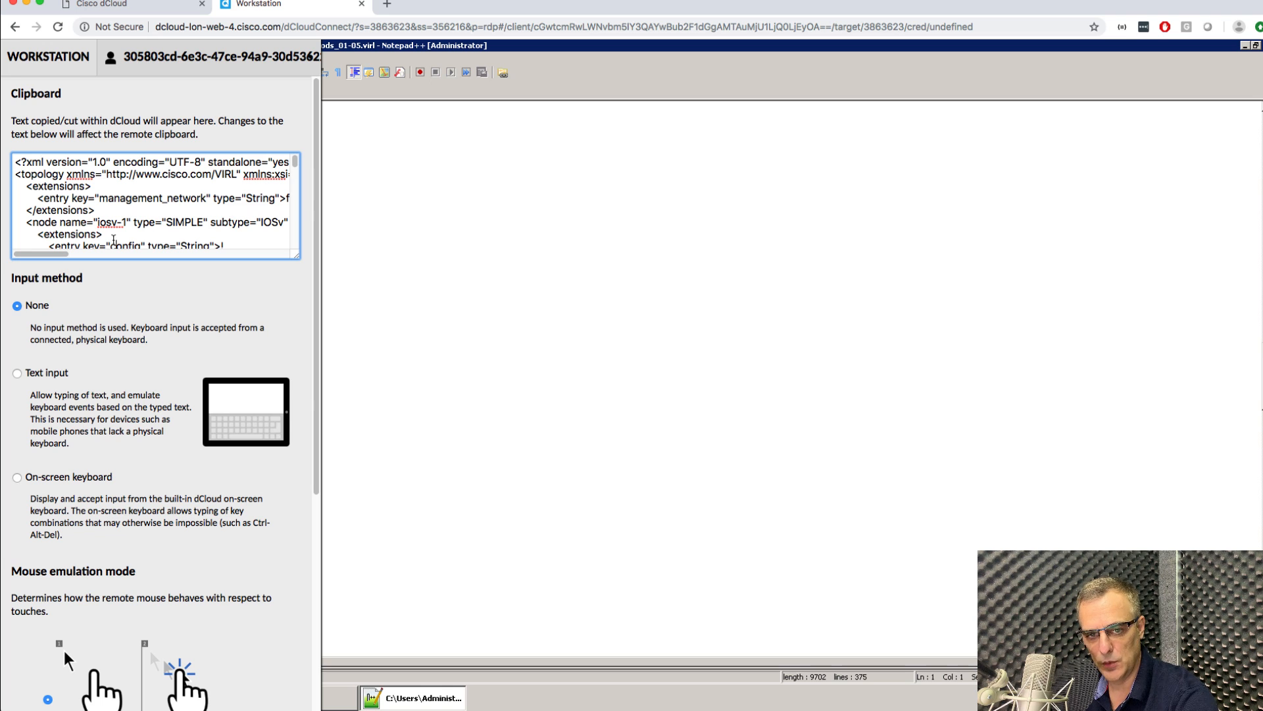
Paste the full .virl topology XML into a new Sublime document, maximized and scrolled to the top.
key(super+a)
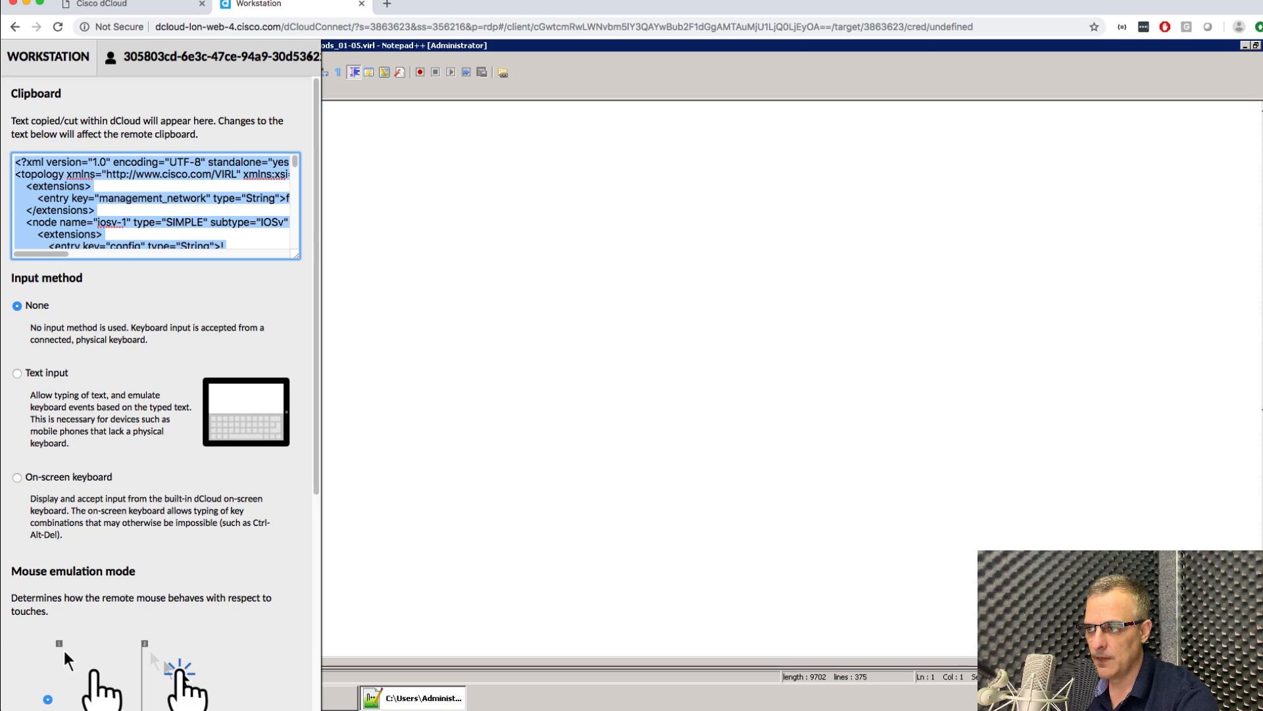
key(super+Tab)
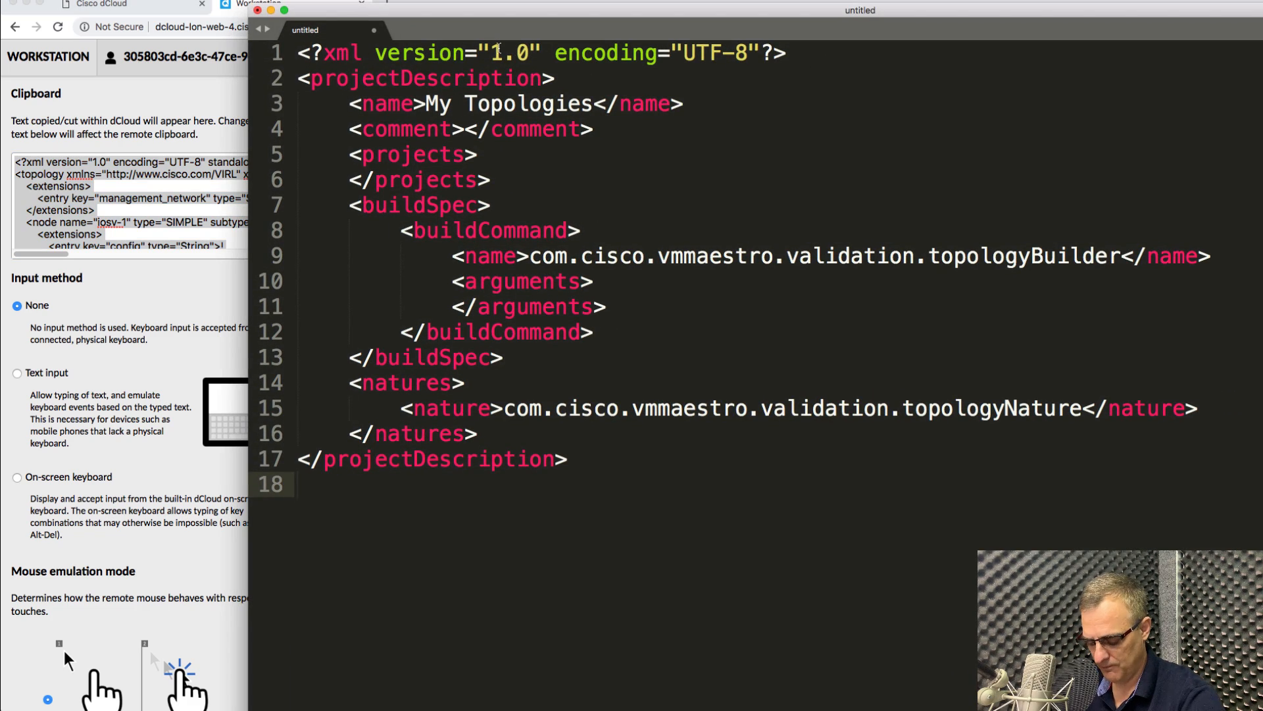
key(super+n)
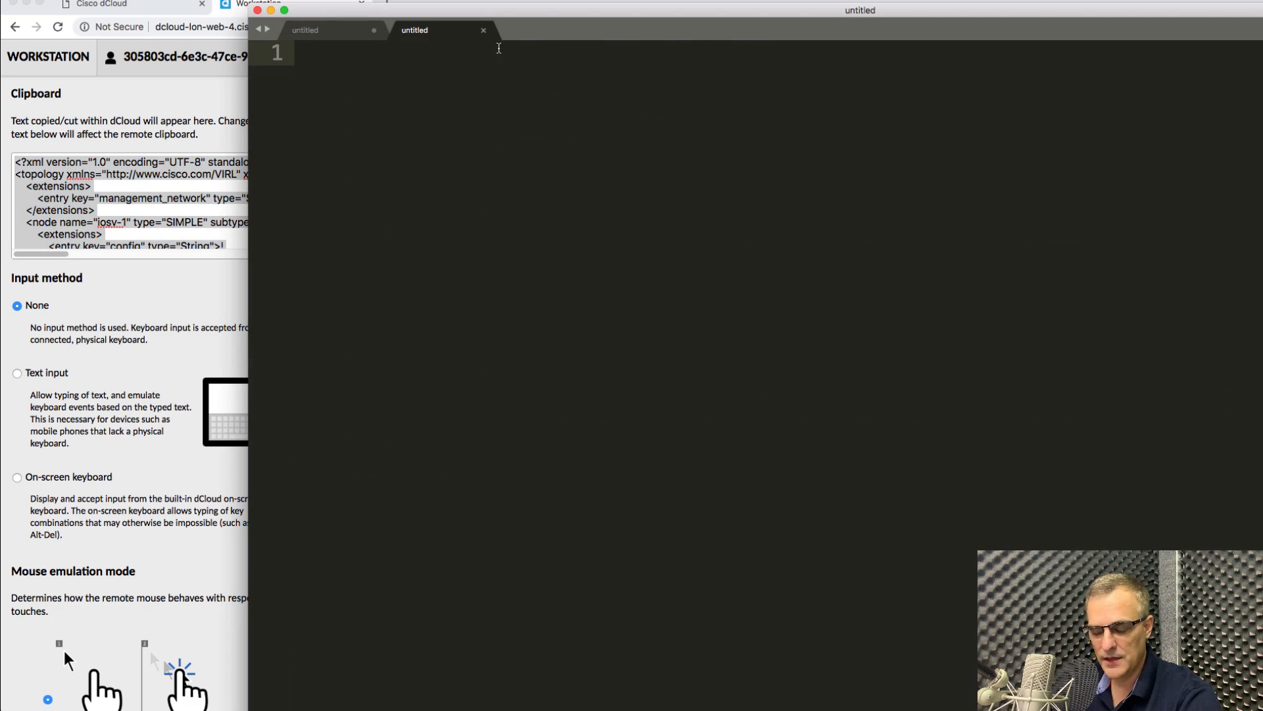
key(super+v)
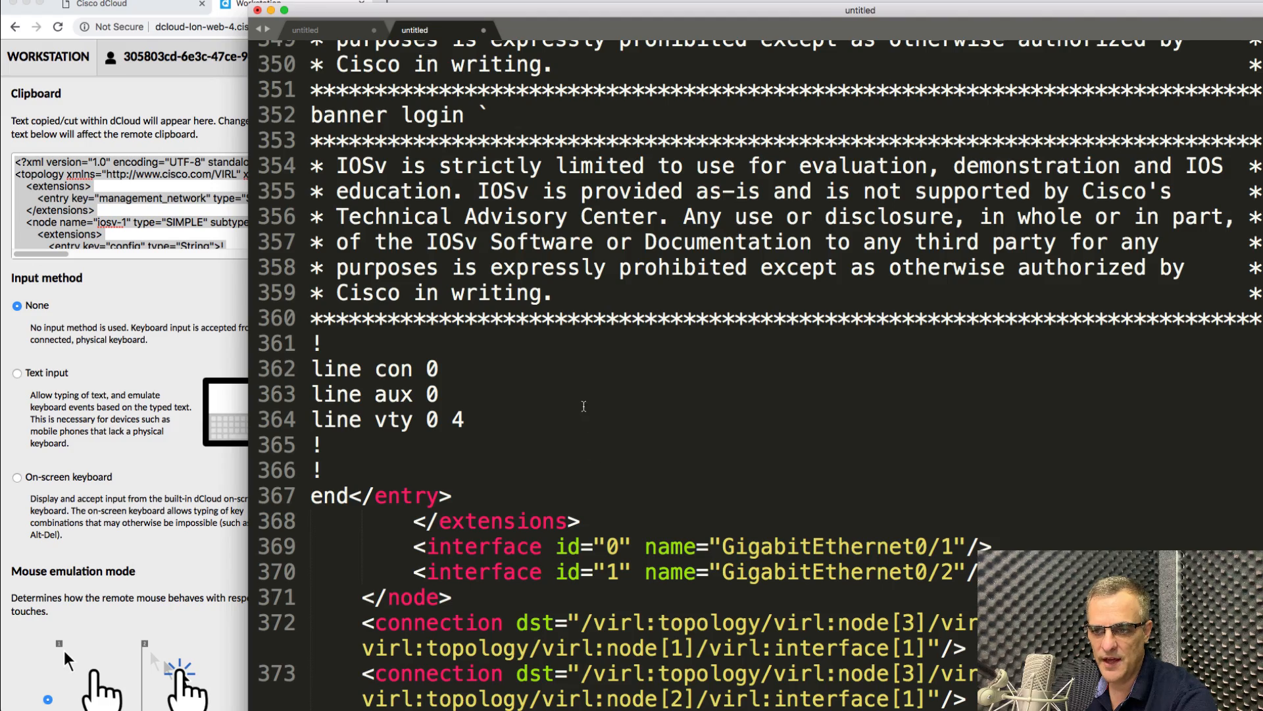
double_click(789, 28)
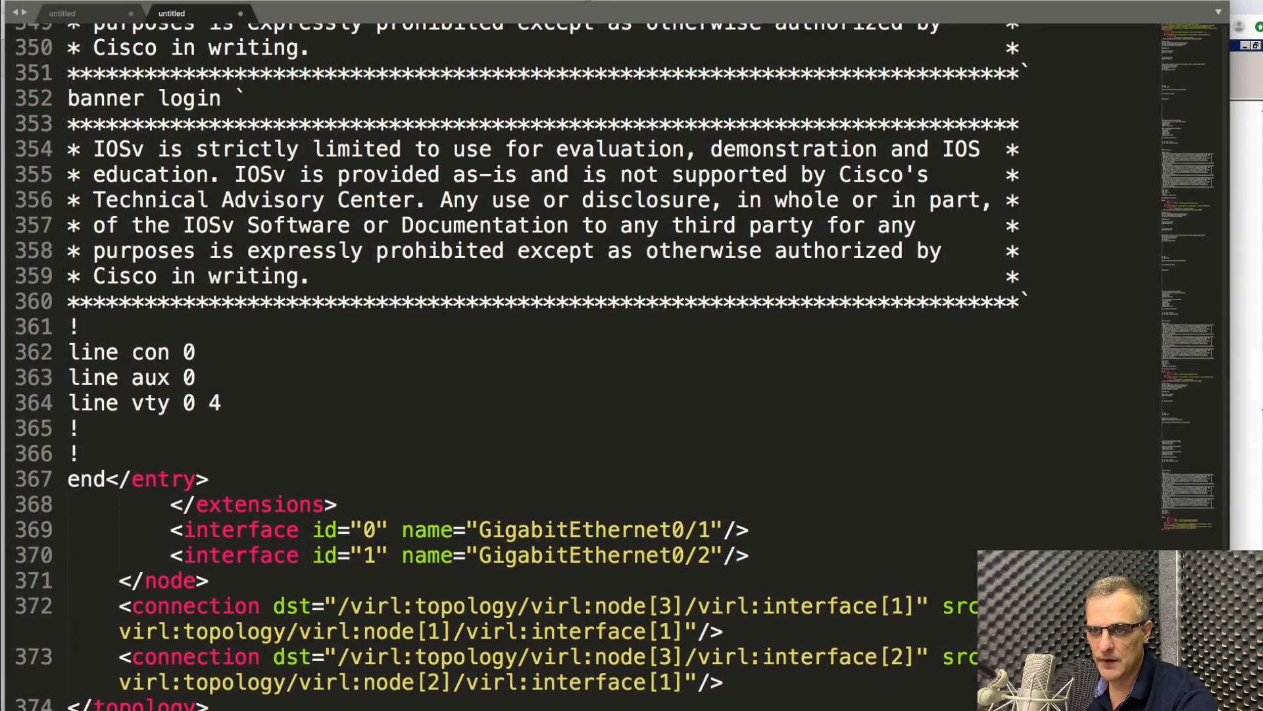
drag(1230, 2, 1262, 3)
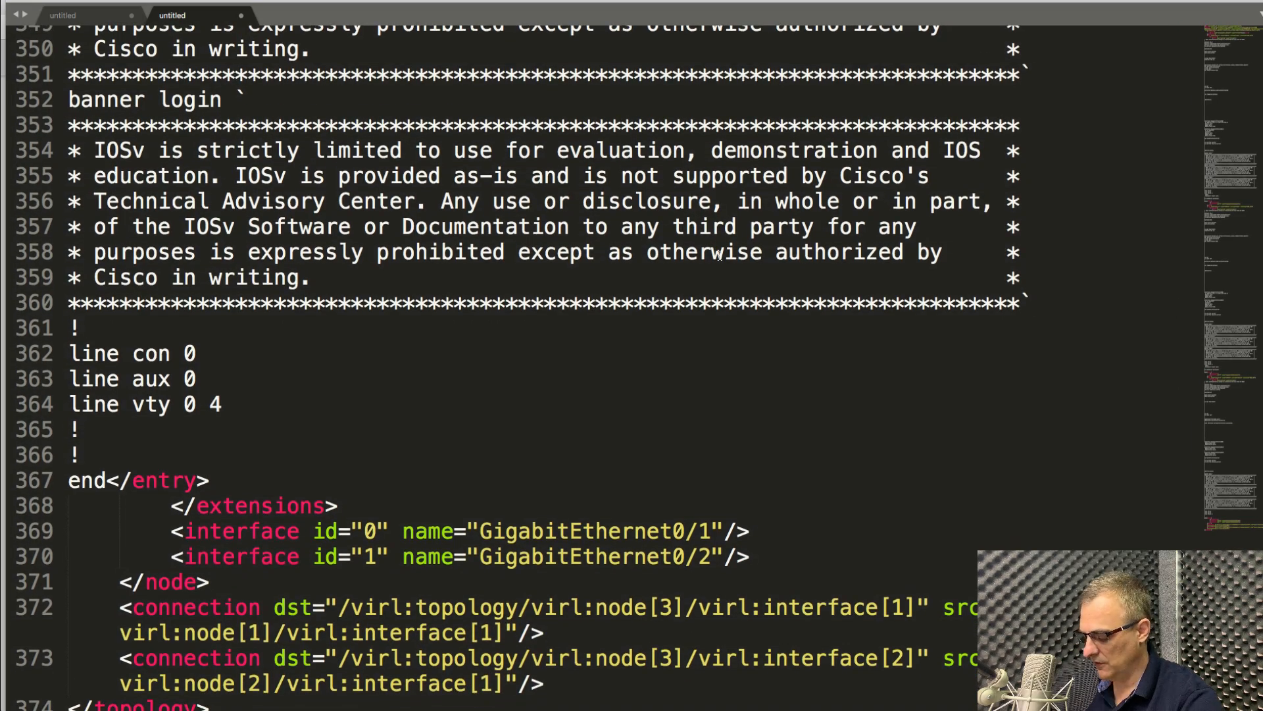
scroll(711, 266, up, 20)
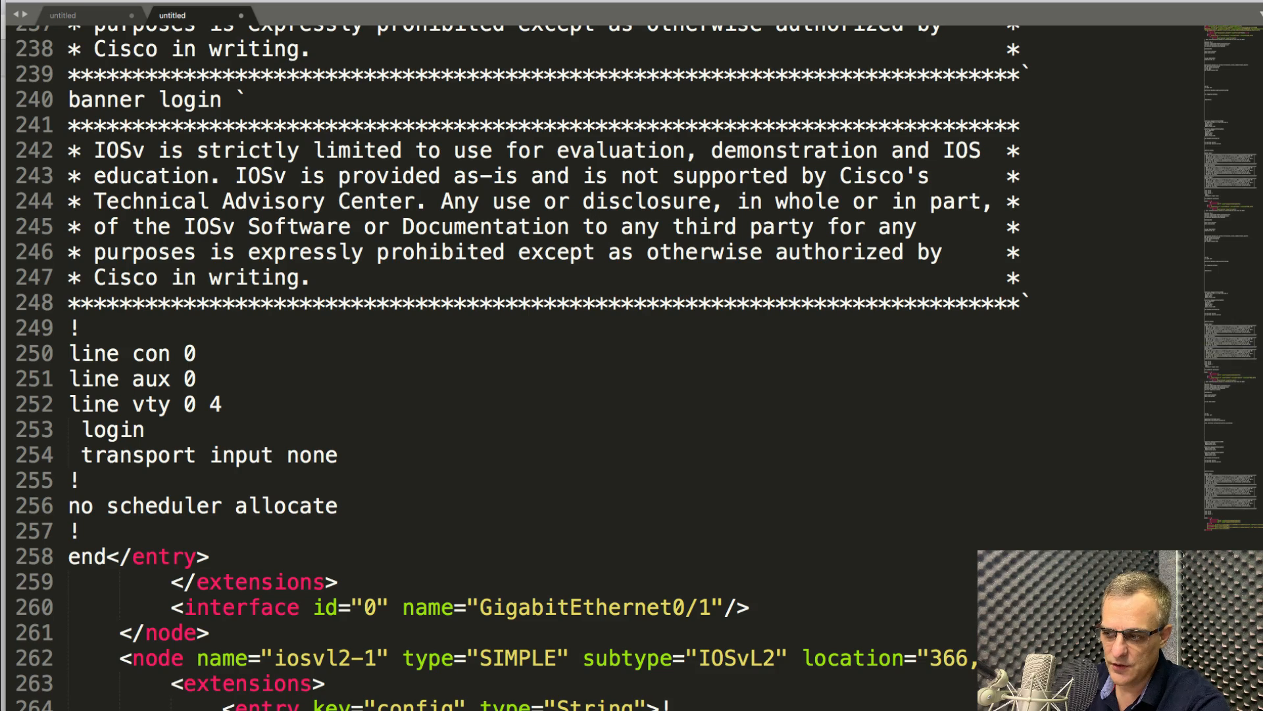
scroll(711, 266, up, 20)
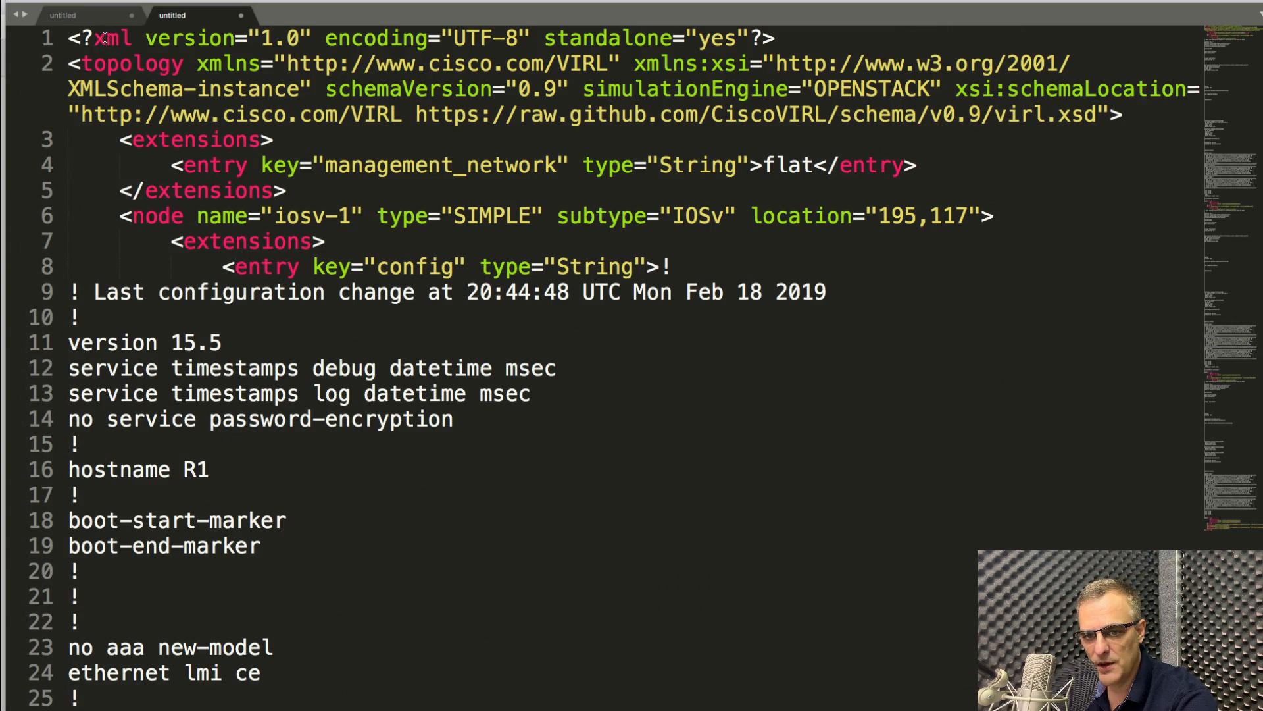
Review the topology XML header, the last configuration change line and the hostname R1 line in Sublime Text.
drag(69, 38, 1087, 267)
click(830, 297)
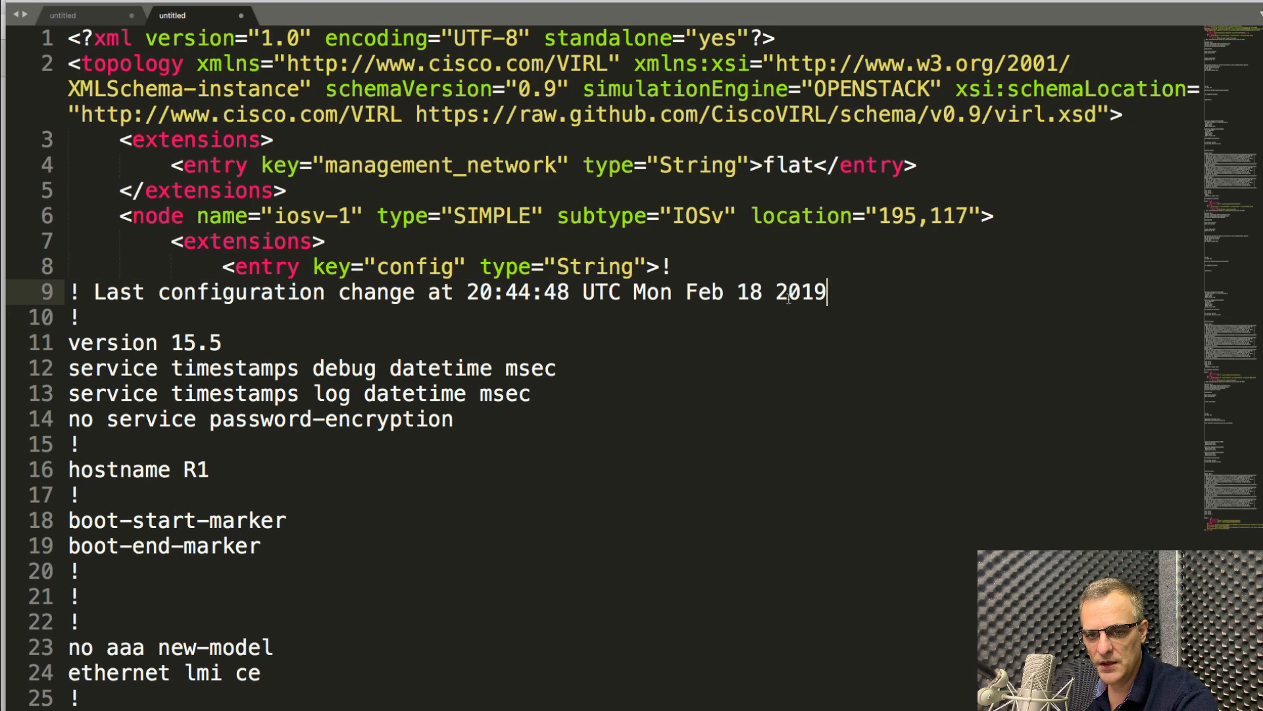
drag(826, 296, 3, 294)
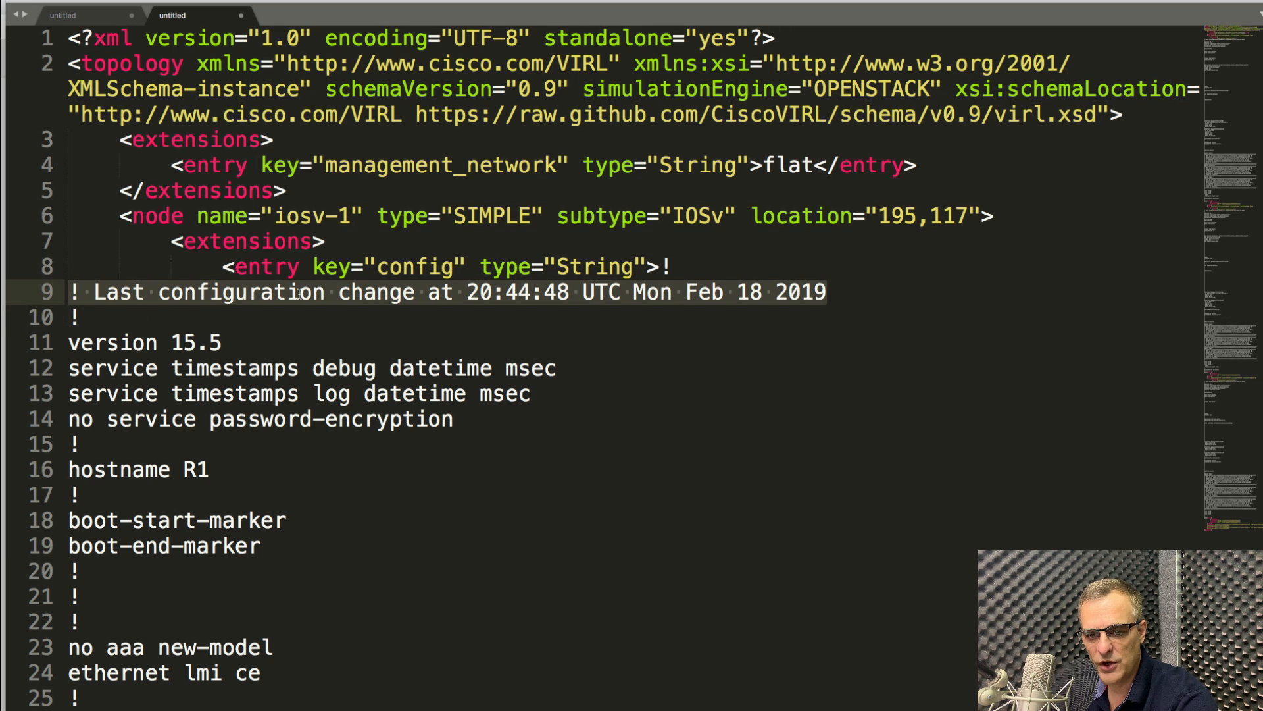
drag(214, 469, 67, 471)
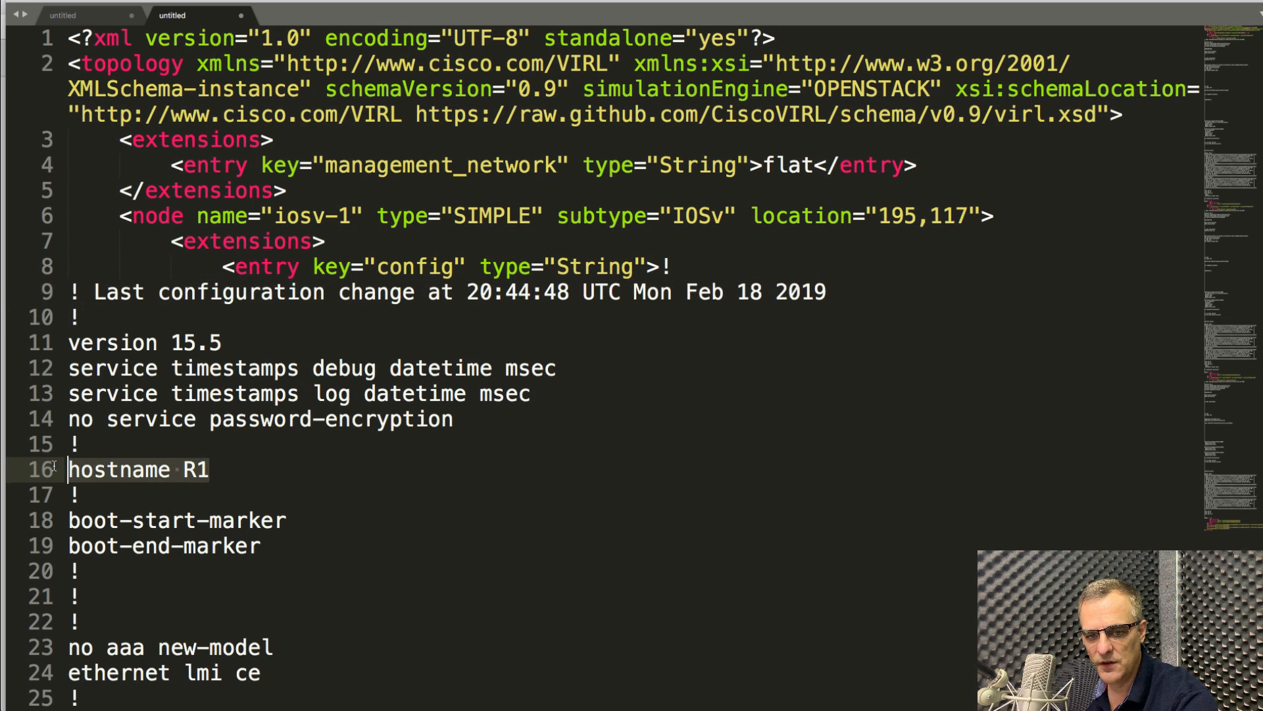
scroll(228, 488, down, 18)
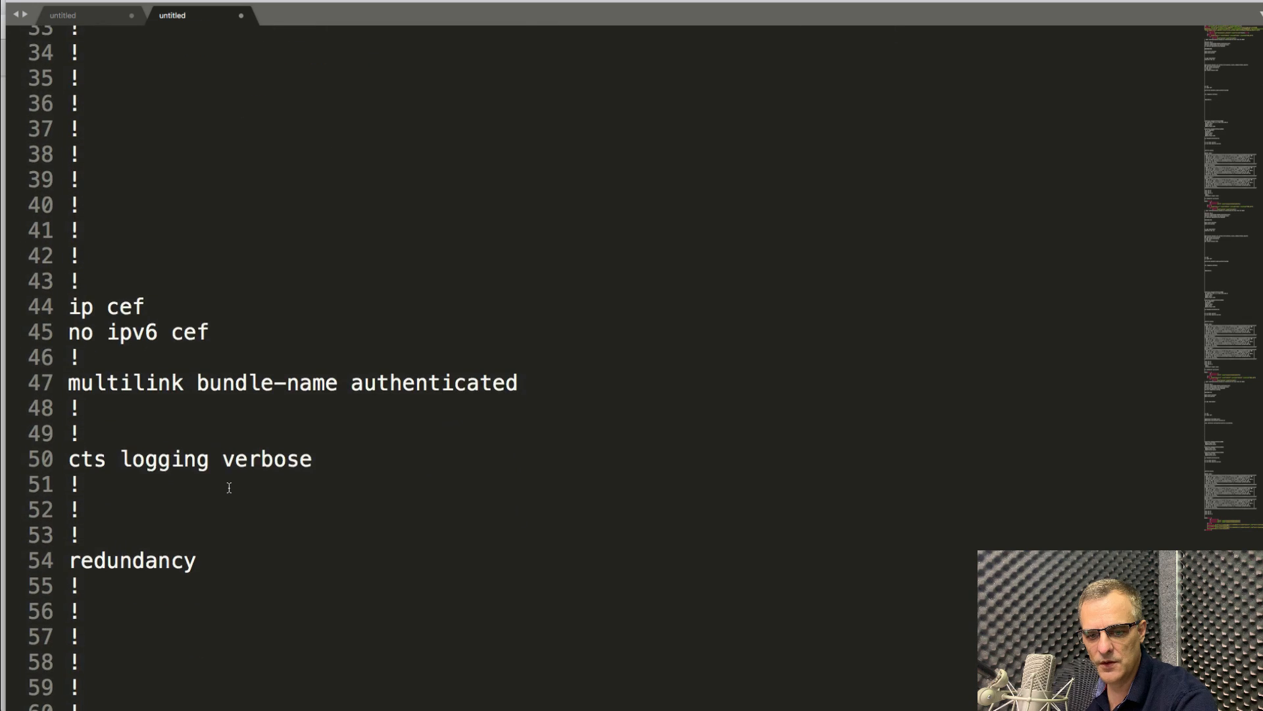
scroll(228, 487, down, 2)
Check R1's GigabitEthernet0/0 block and the remaining configs, then return to the dCloud workstation session.
drag(141, 269, 508, 409)
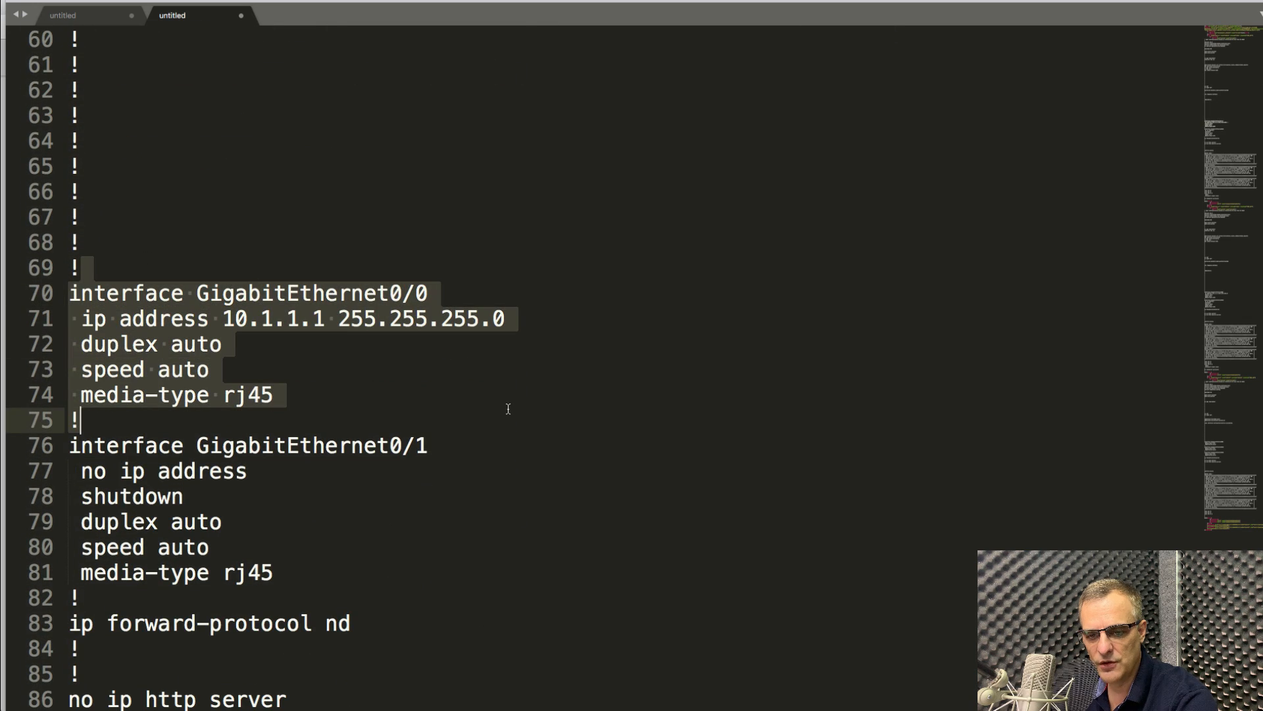
scroll(509, 411, down, 1)
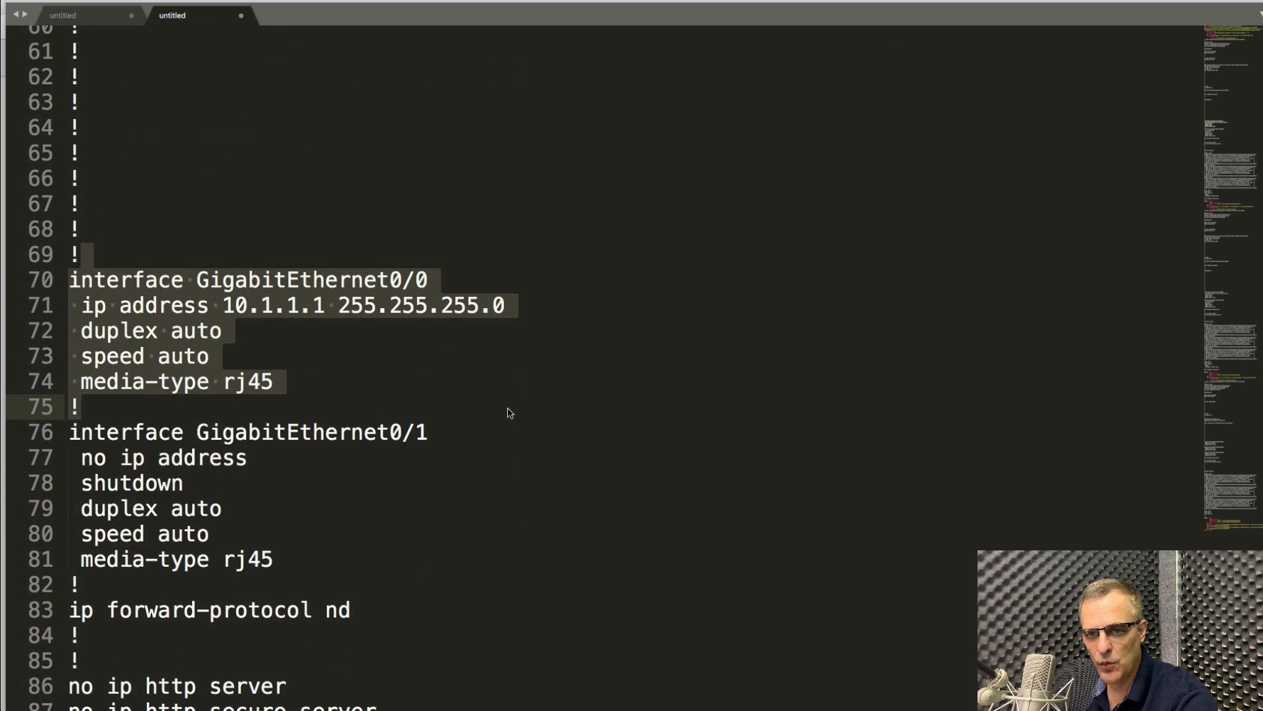
scroll(452, 540, down, 8)
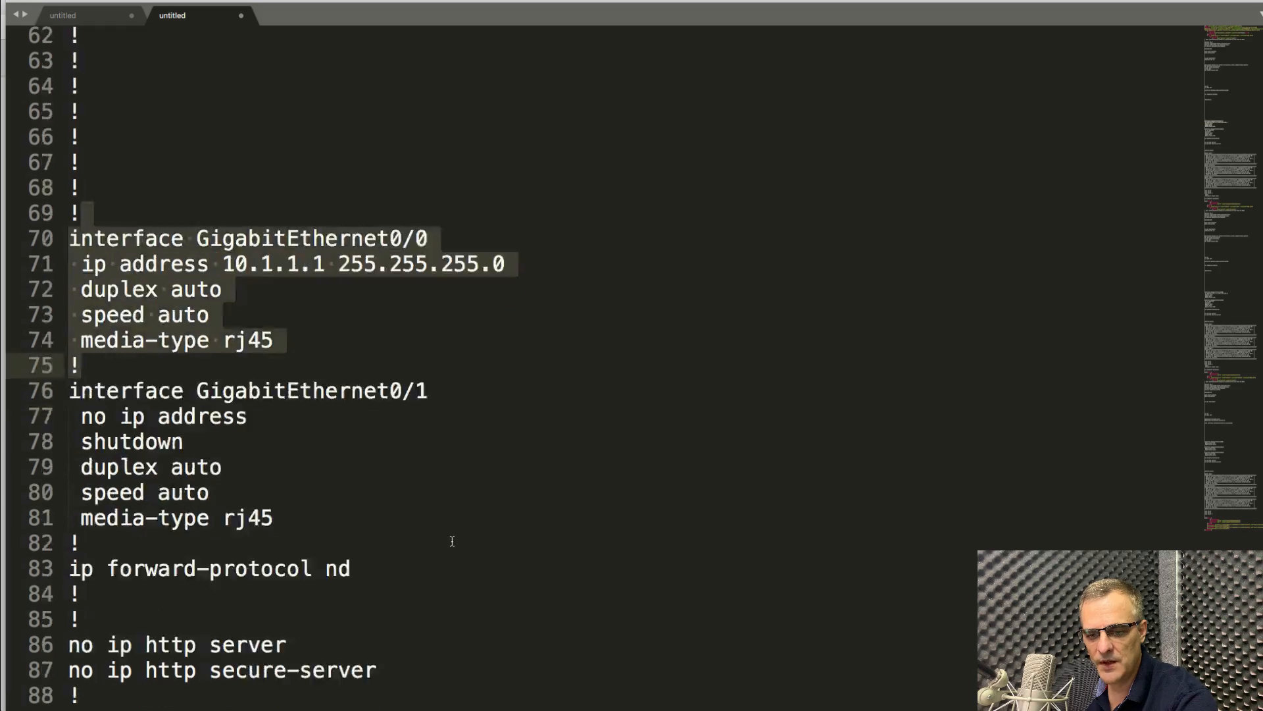
scroll(452, 540, down, 15)
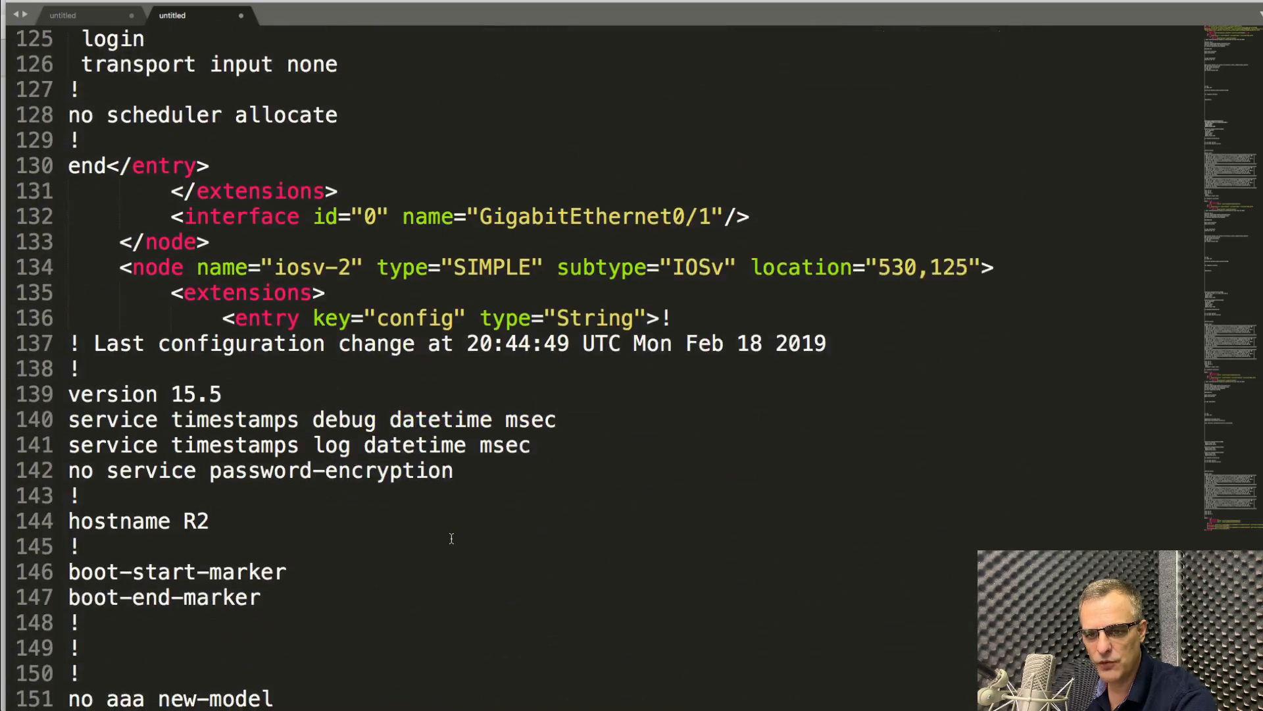
drag(307, 1, 1262, 18)
click(522, 261)
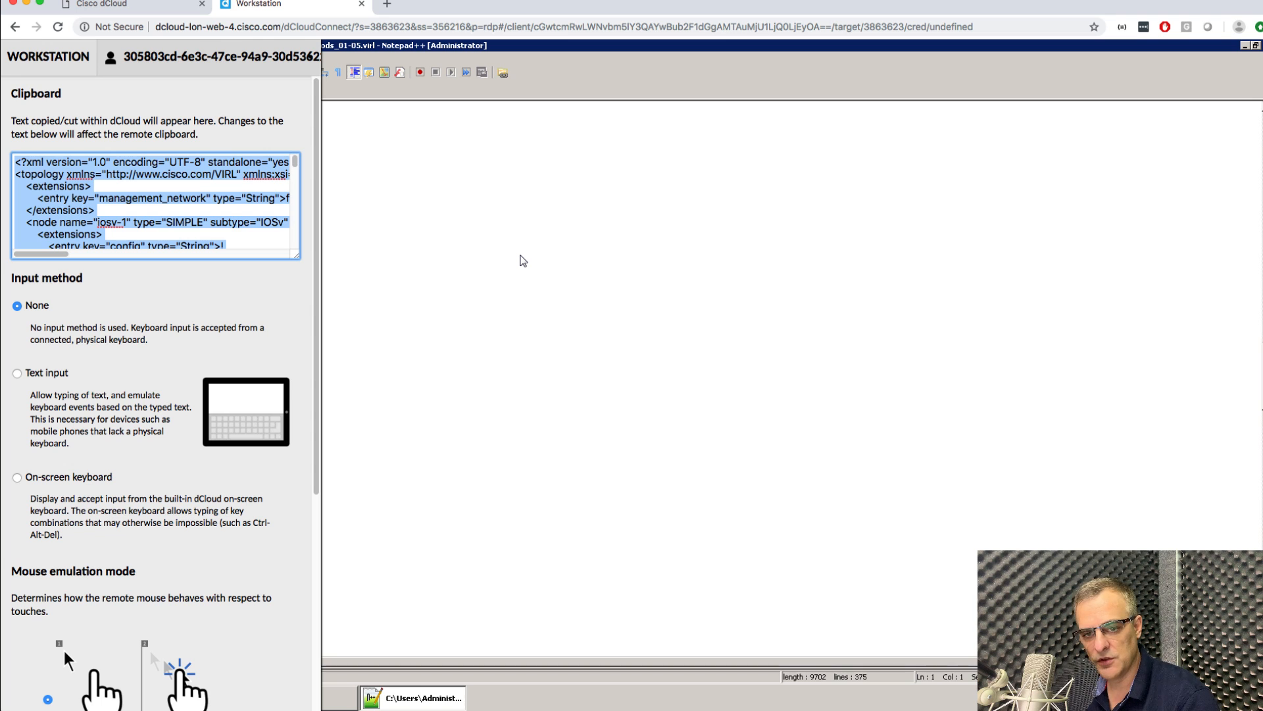
Hide the dCloud clipboard panel and minimise Notepad++ and the My Topologies window.
key(ctrl+alt+shift)
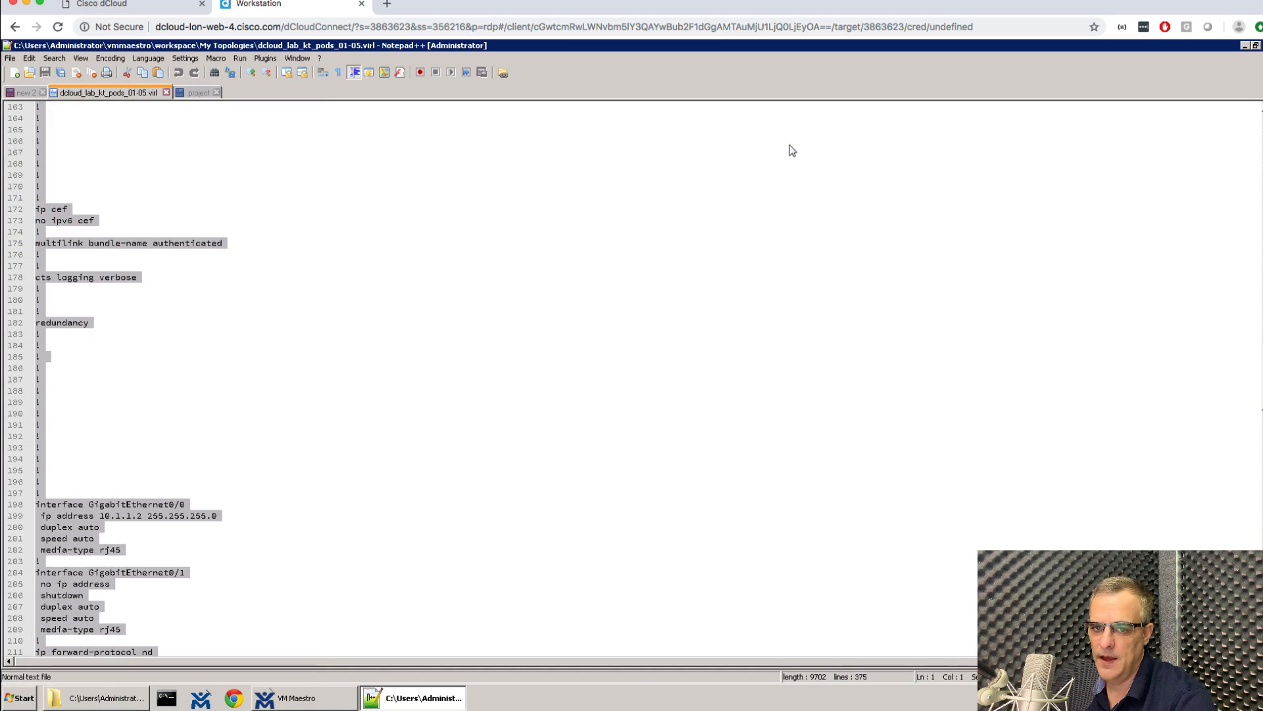
click(1245, 46)
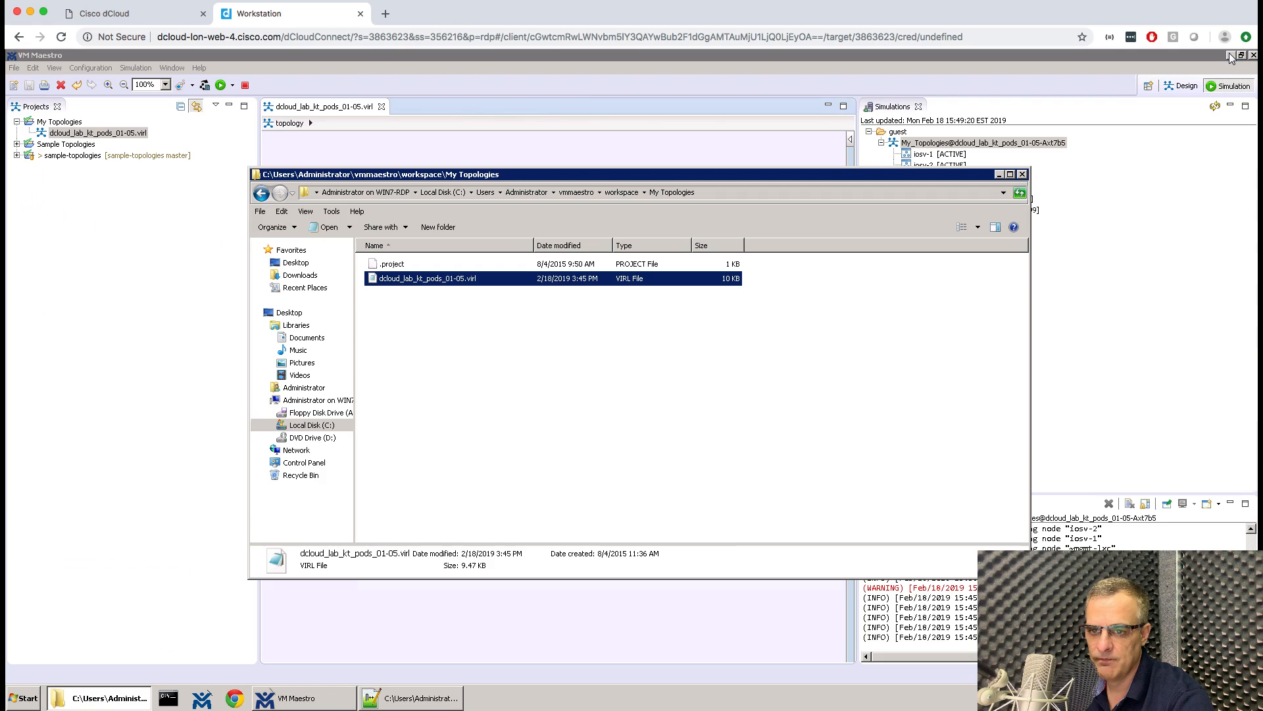
click(1001, 175)
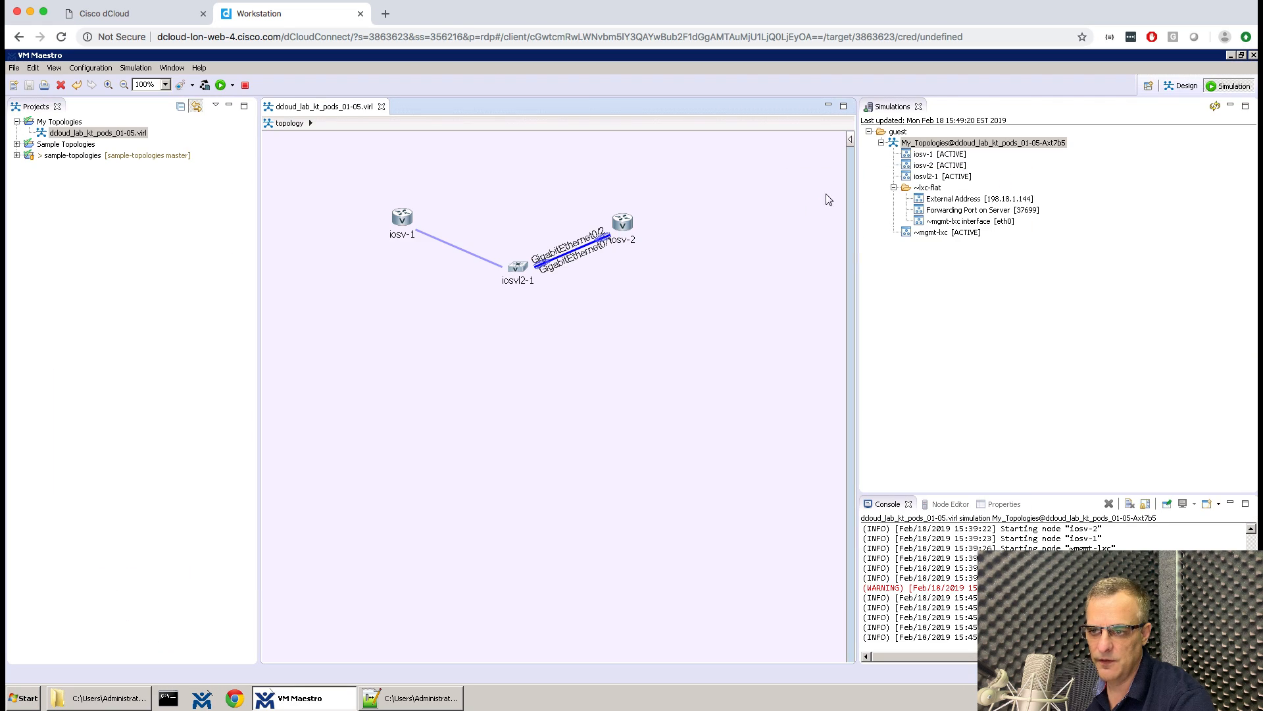
Quit VM Maestro with Extract Configurations and Stop Simulation both set to Yes.
click(1254, 56)
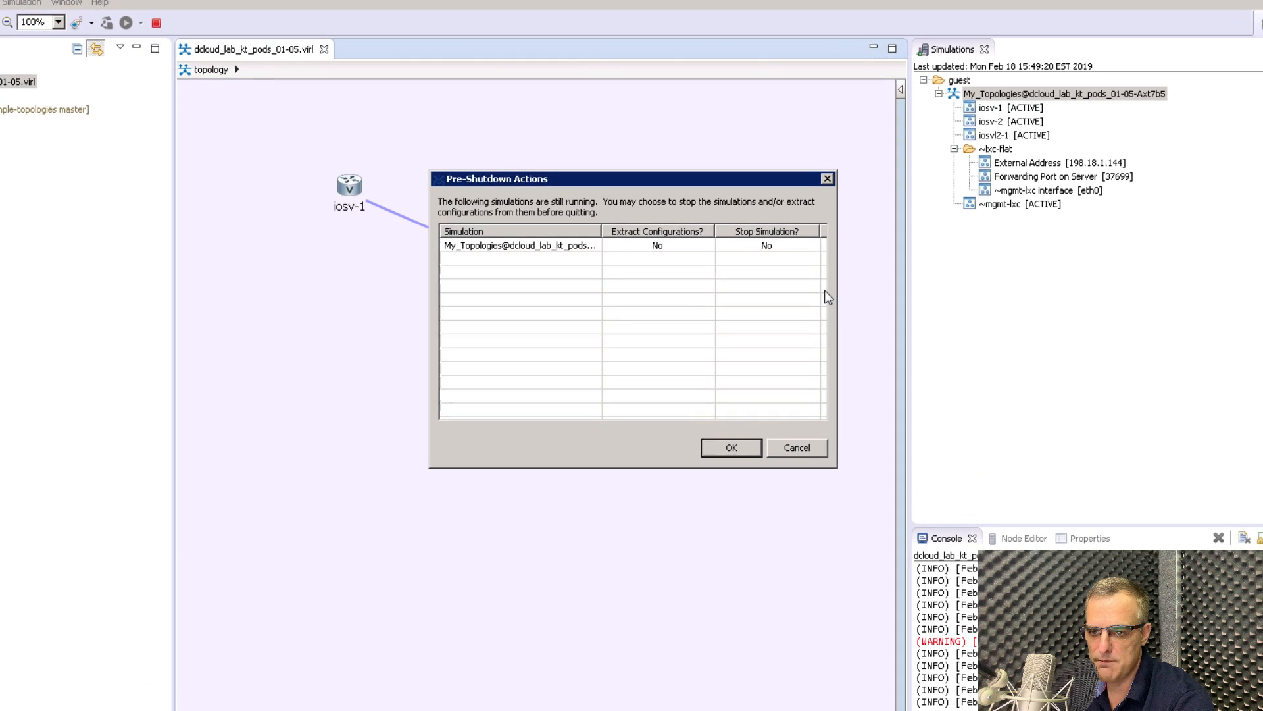
click(659, 242)
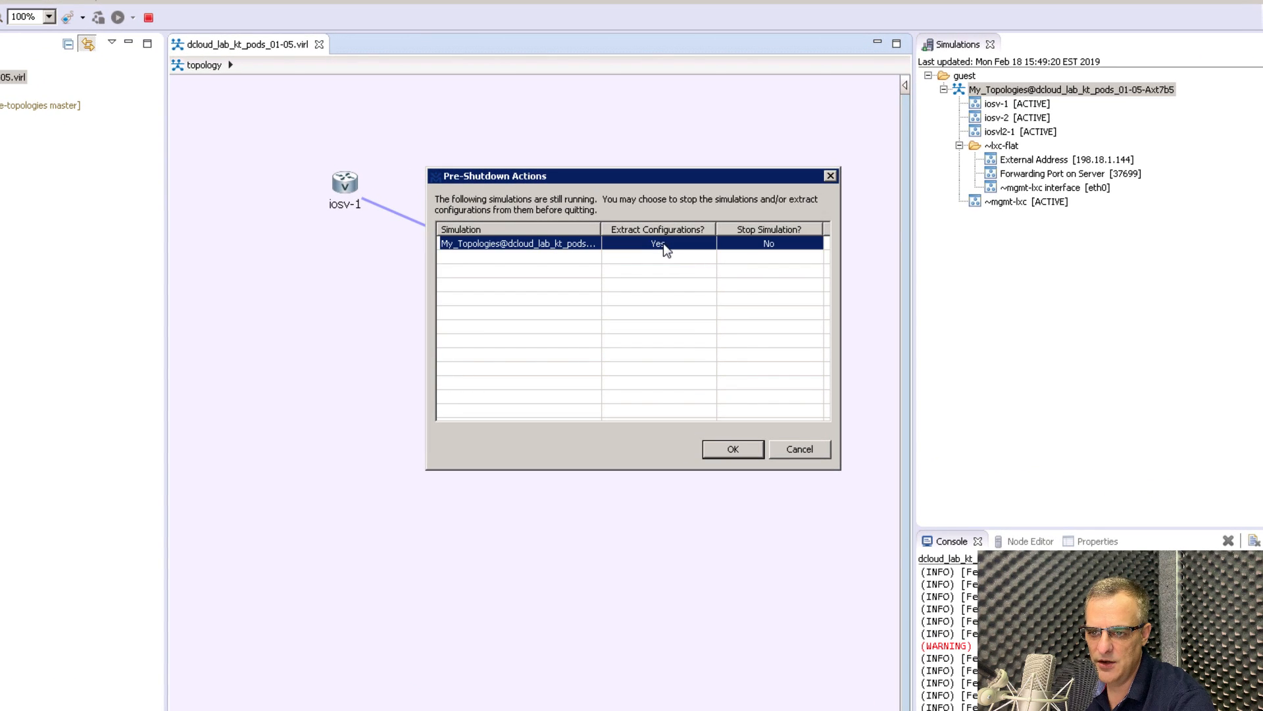
click(773, 244)
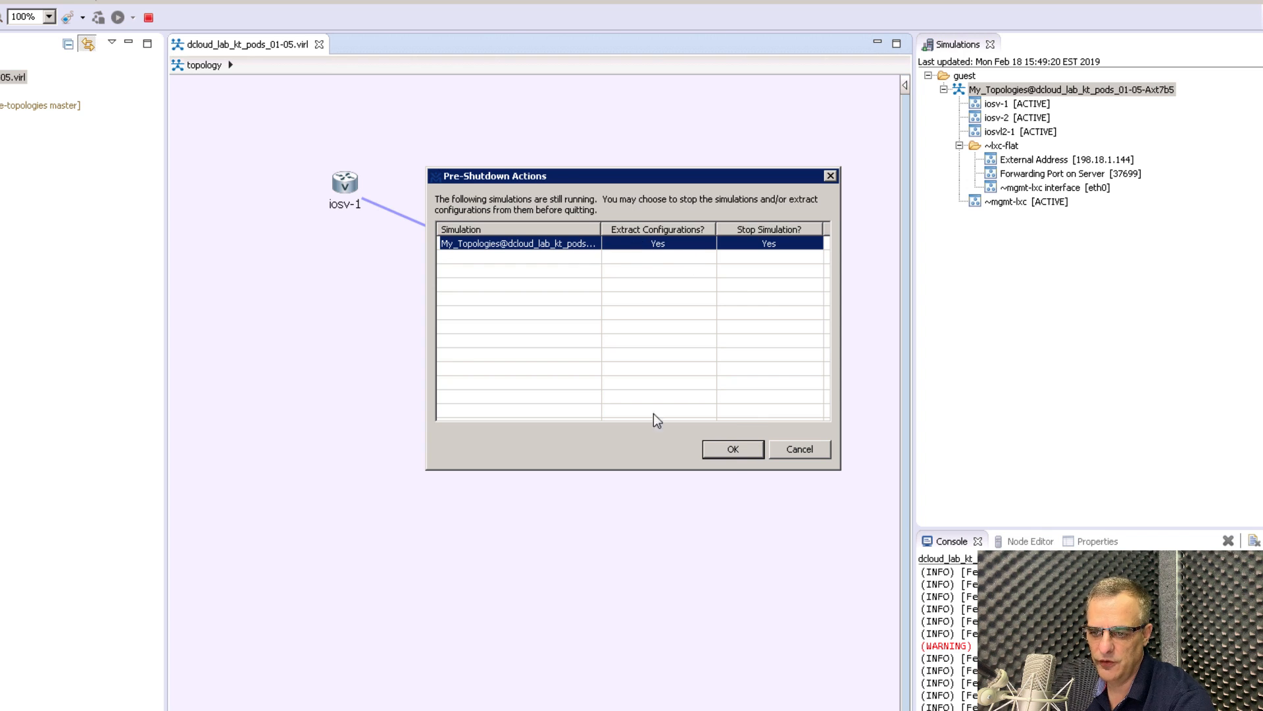
click(732, 449)
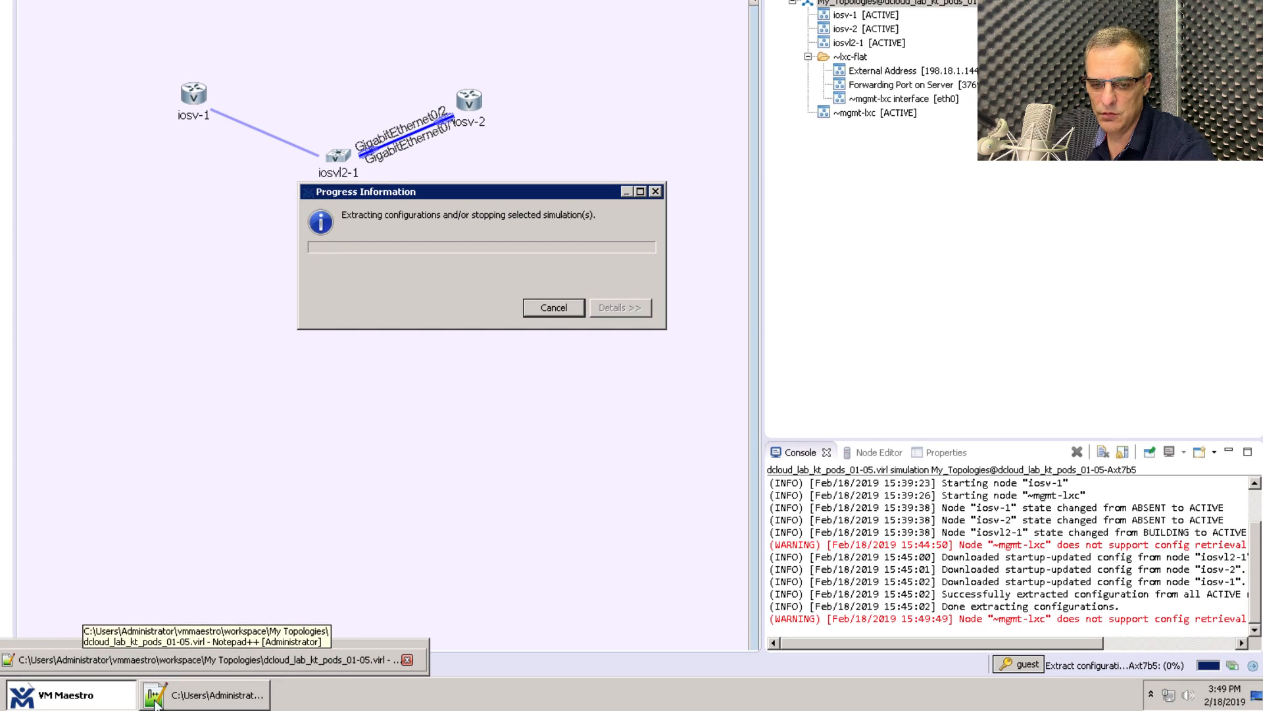
Bring the My Topologies window forward and acknowledge the completed configuration extraction with OK.
click(204, 695)
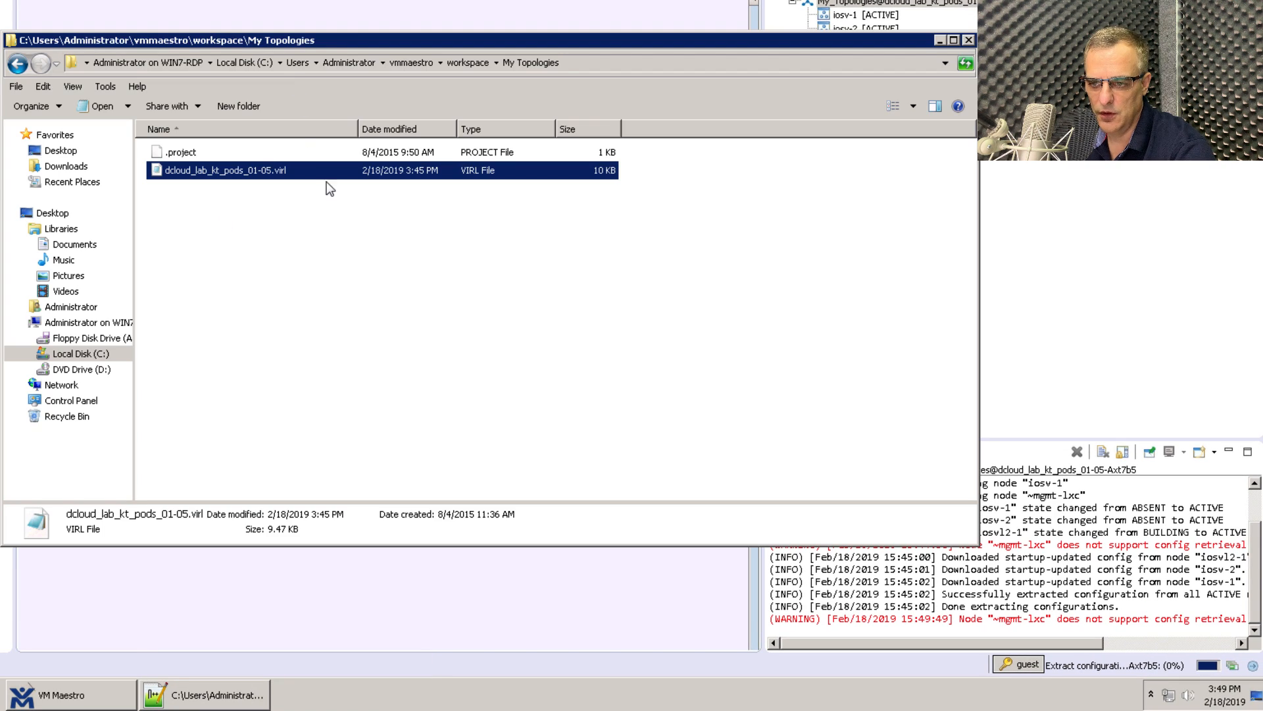
mouse_move(193, 701)
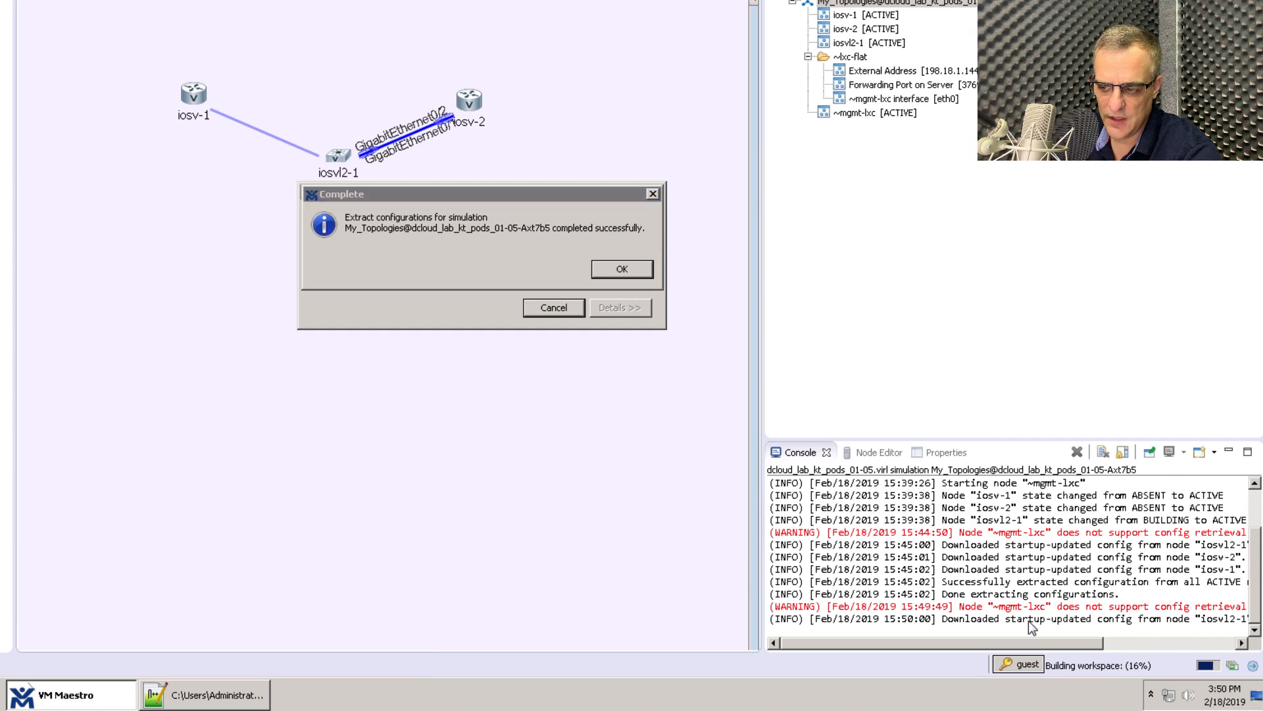
click(614, 266)
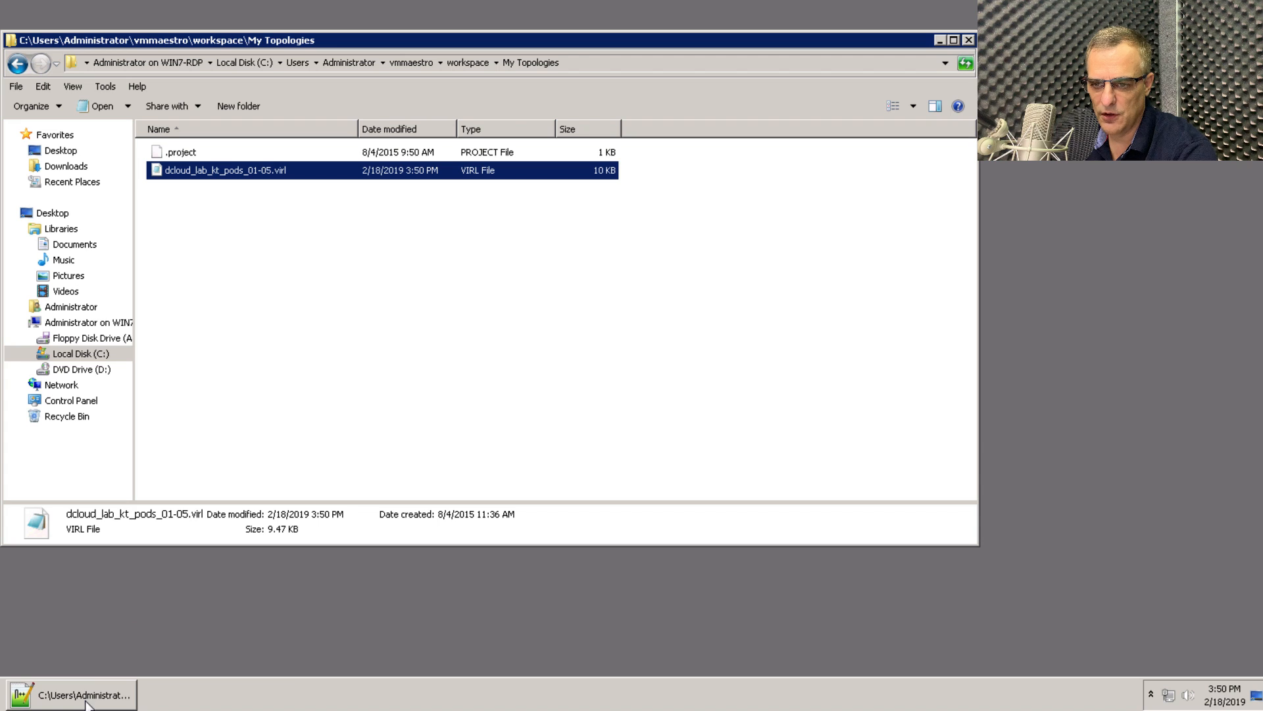
Switch to Notepad++ so it prompts to reload the modified dcloud_lab_kt_pods_01-05.virl.
click(88, 703)
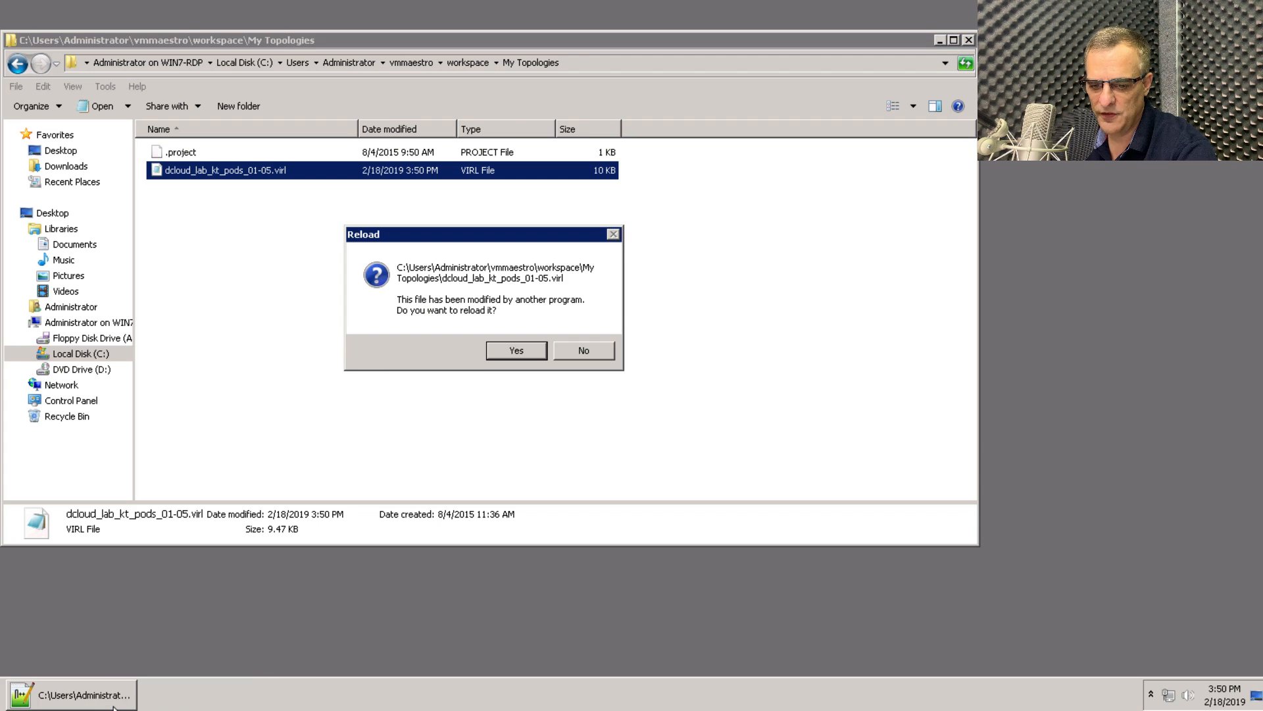
mouse_move(113, 707)
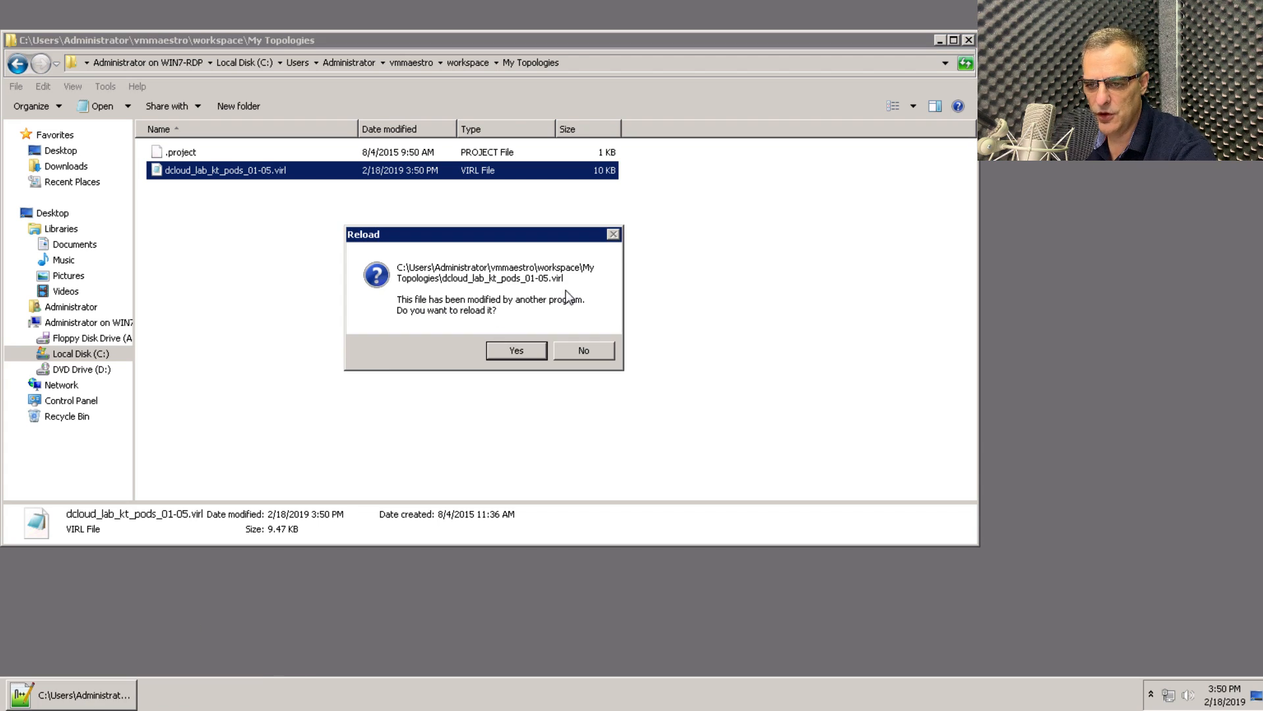
Reload dcloud_lab_kt_pods_01-05.virl with the extracted configs and inspect the .project file's contents.
click(522, 353)
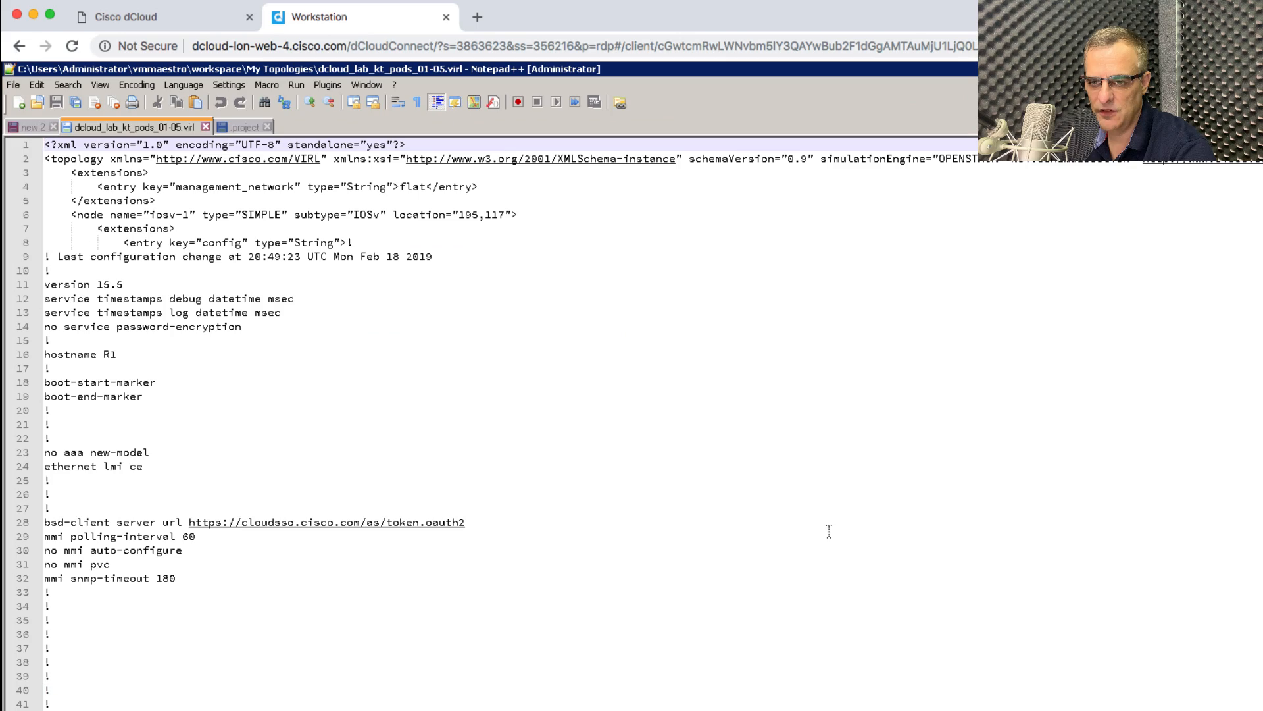
click(244, 121)
key(ctrl+a)
click(145, 125)
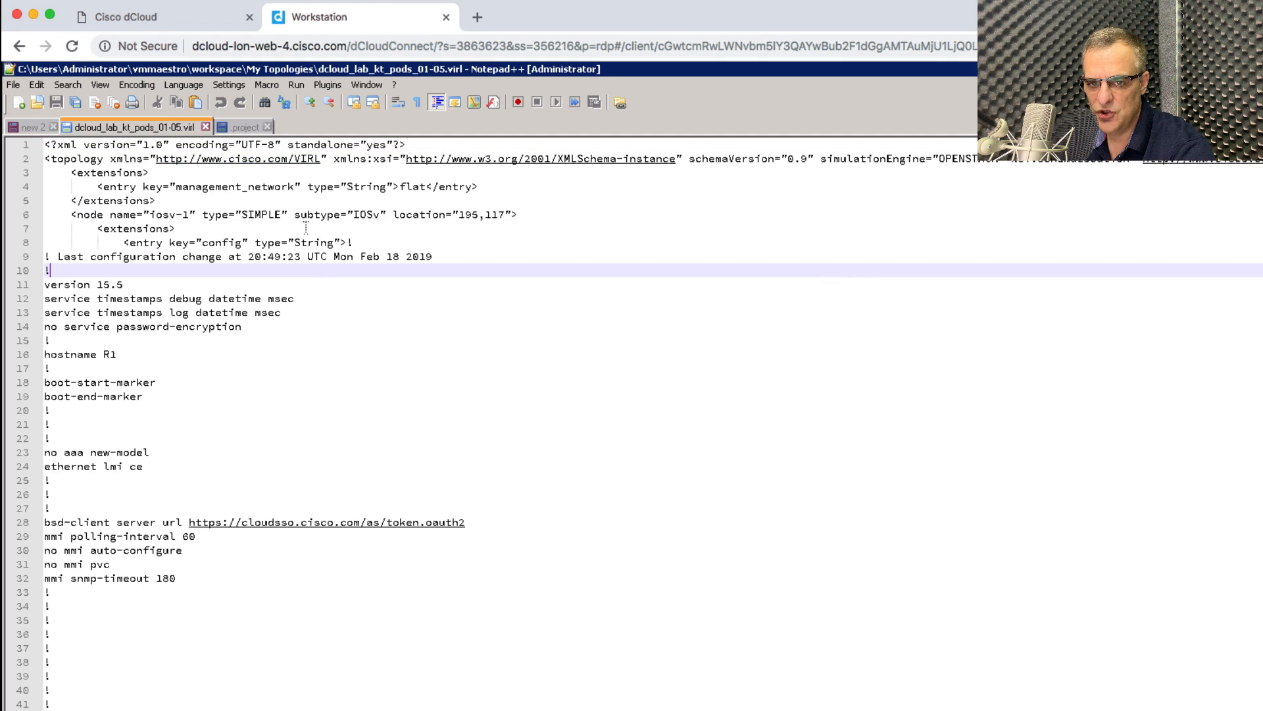
click(241, 125)
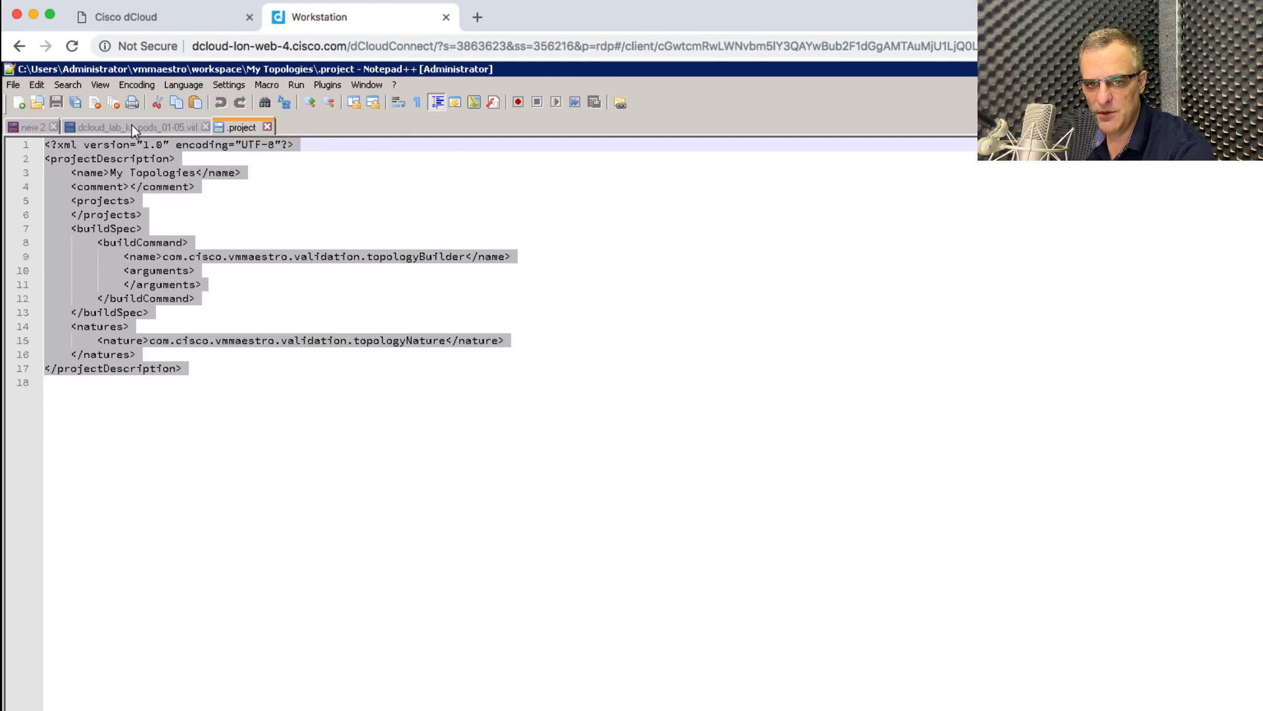
click(131, 124)
click(368, 287)
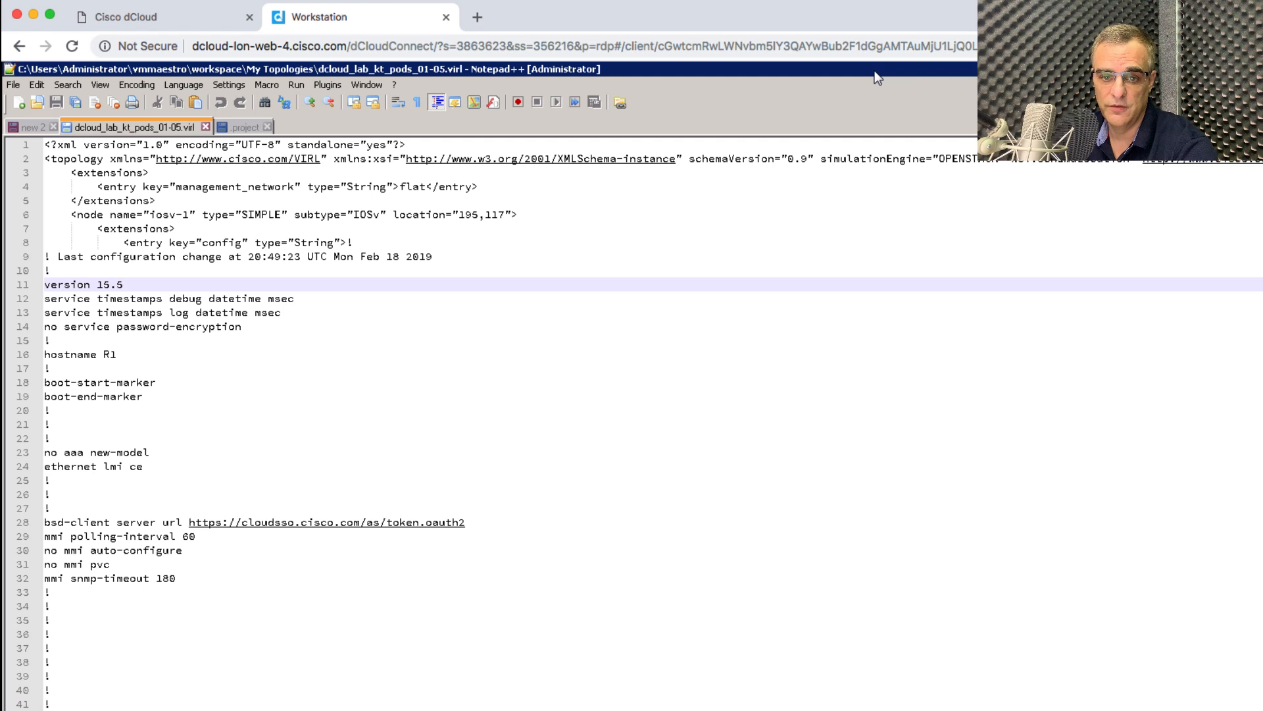
Create a folder named 'reimport' on the desktop and open it.
click(1242, 69)
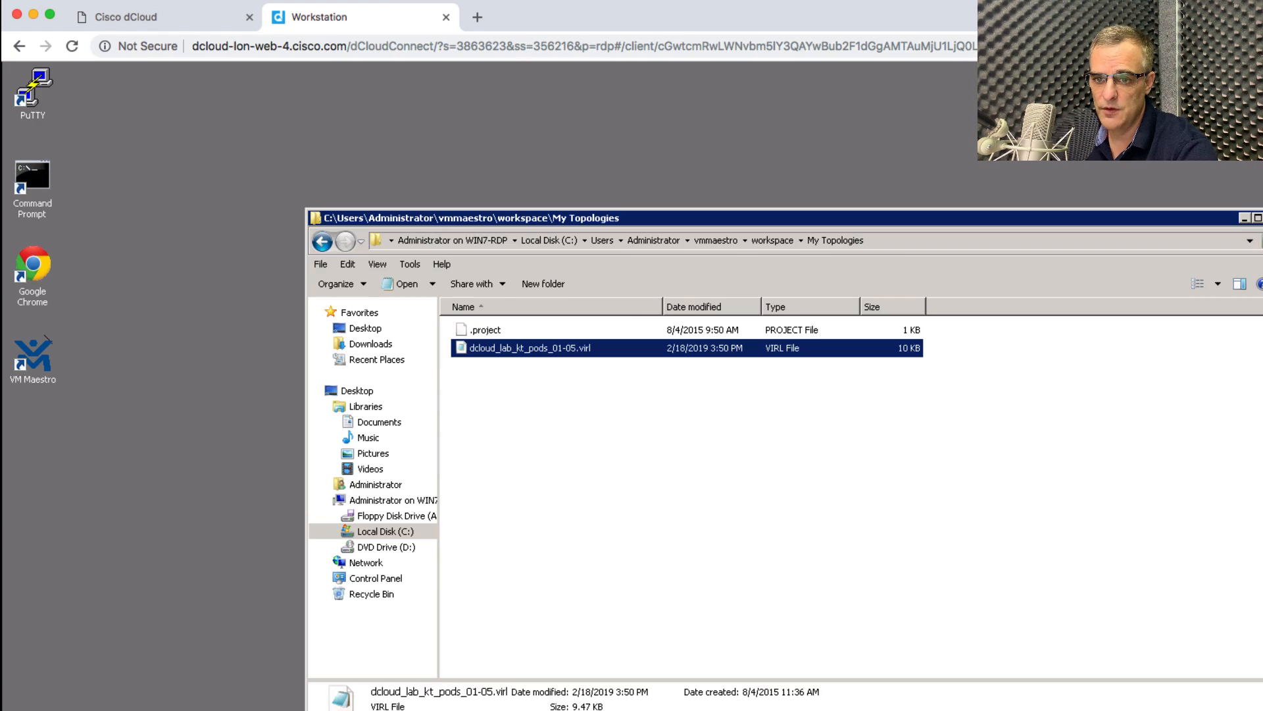
right_click(201, 212)
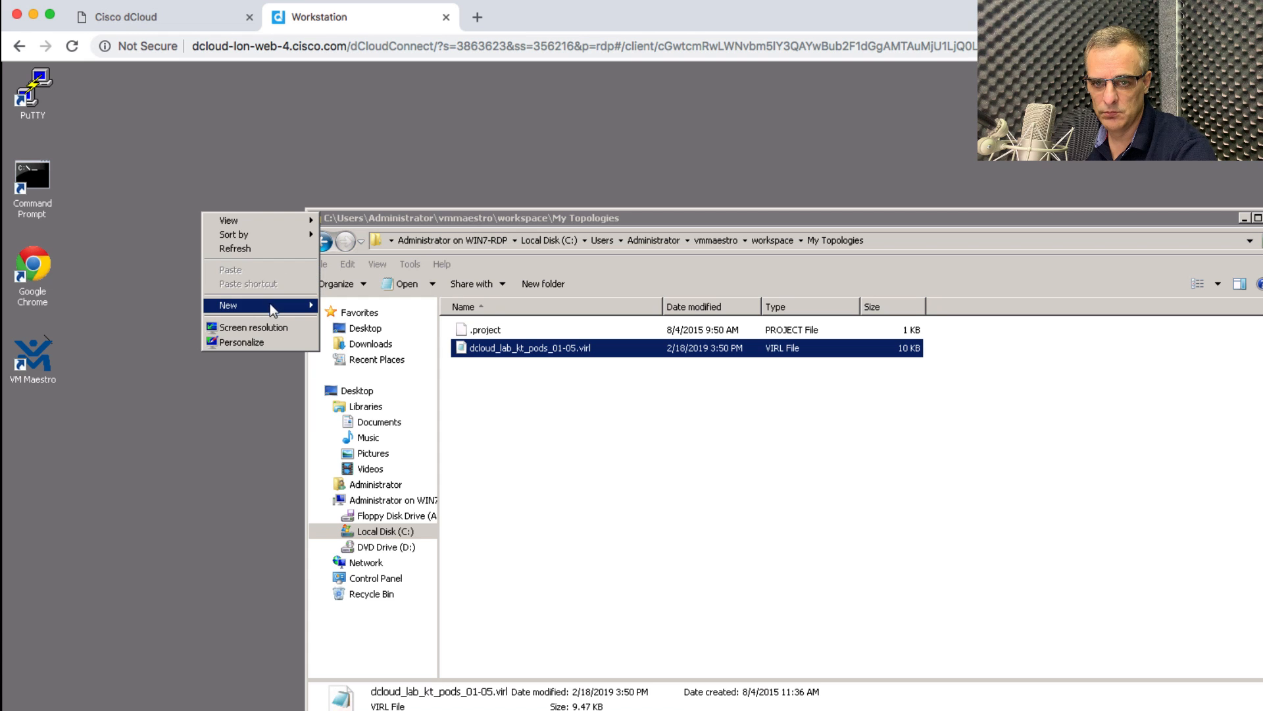
mouse_move(270, 303)
click(397, 302)
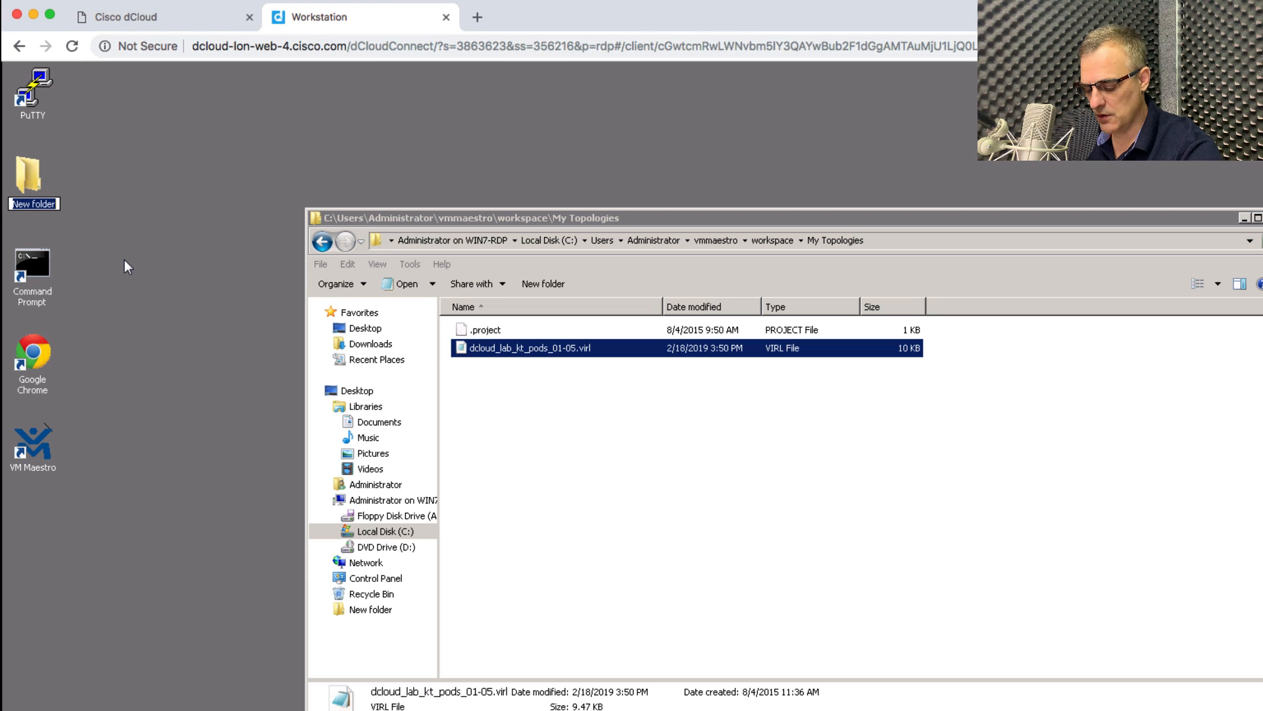
text(re)
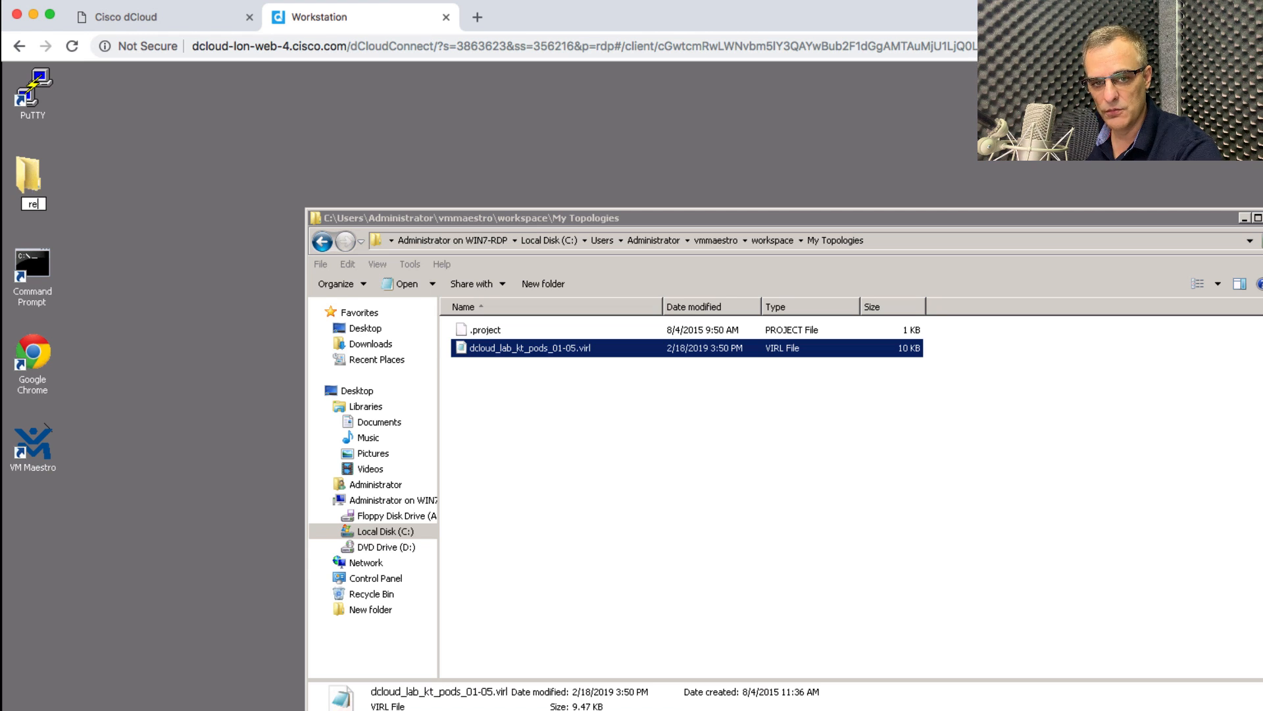
text(import)
key(Return)
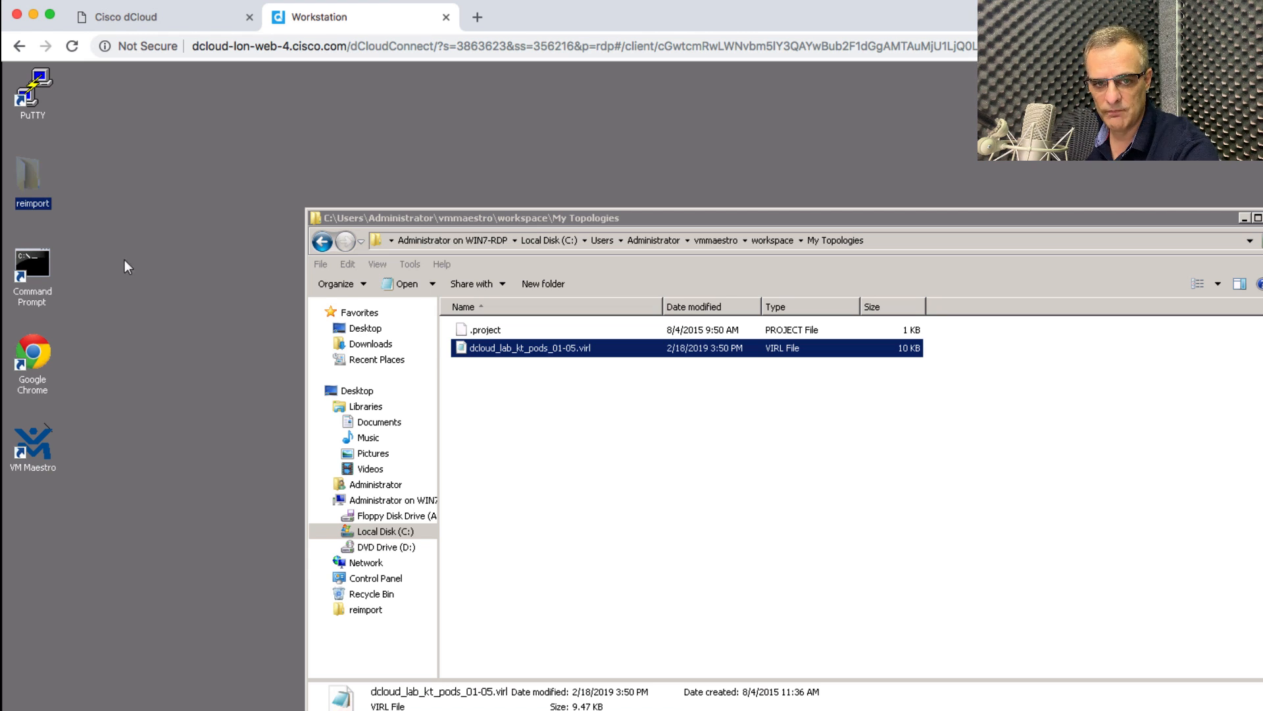
double_click(22, 180)
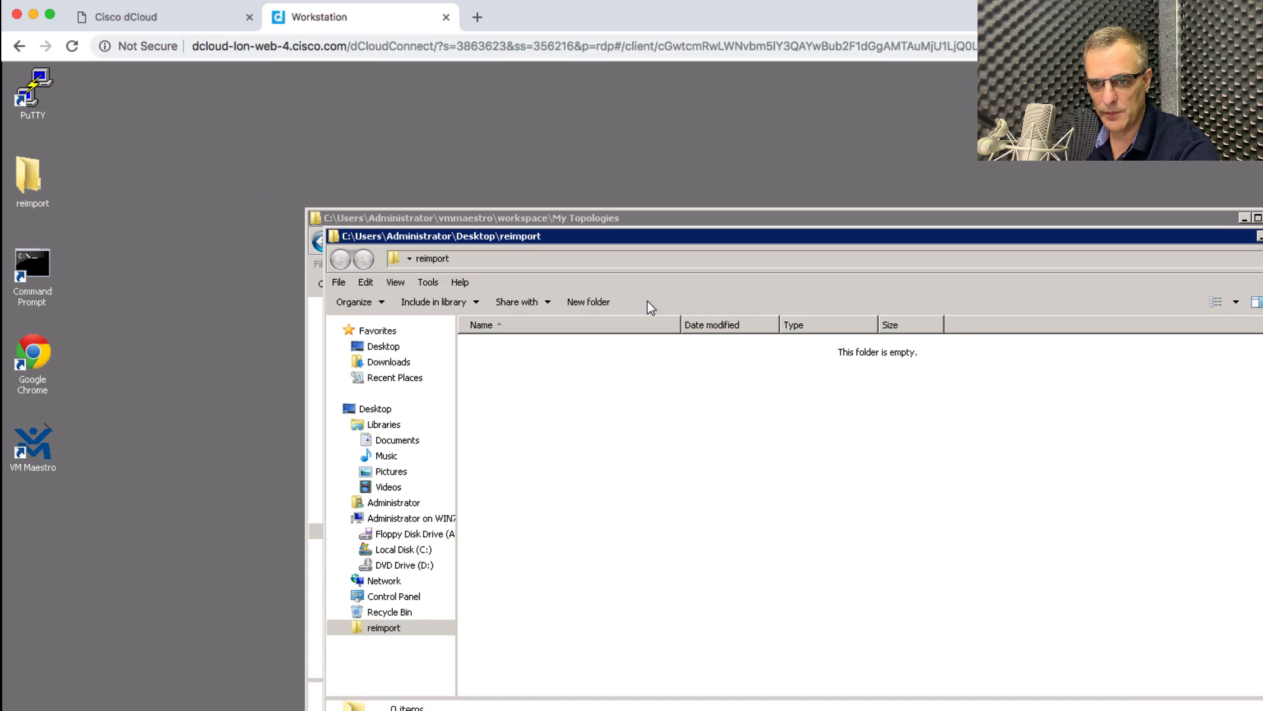
Add a new empty text document in reimport and arrange it beside the My Topologies window.
right_click(606, 371)
mouse_move(739, 536)
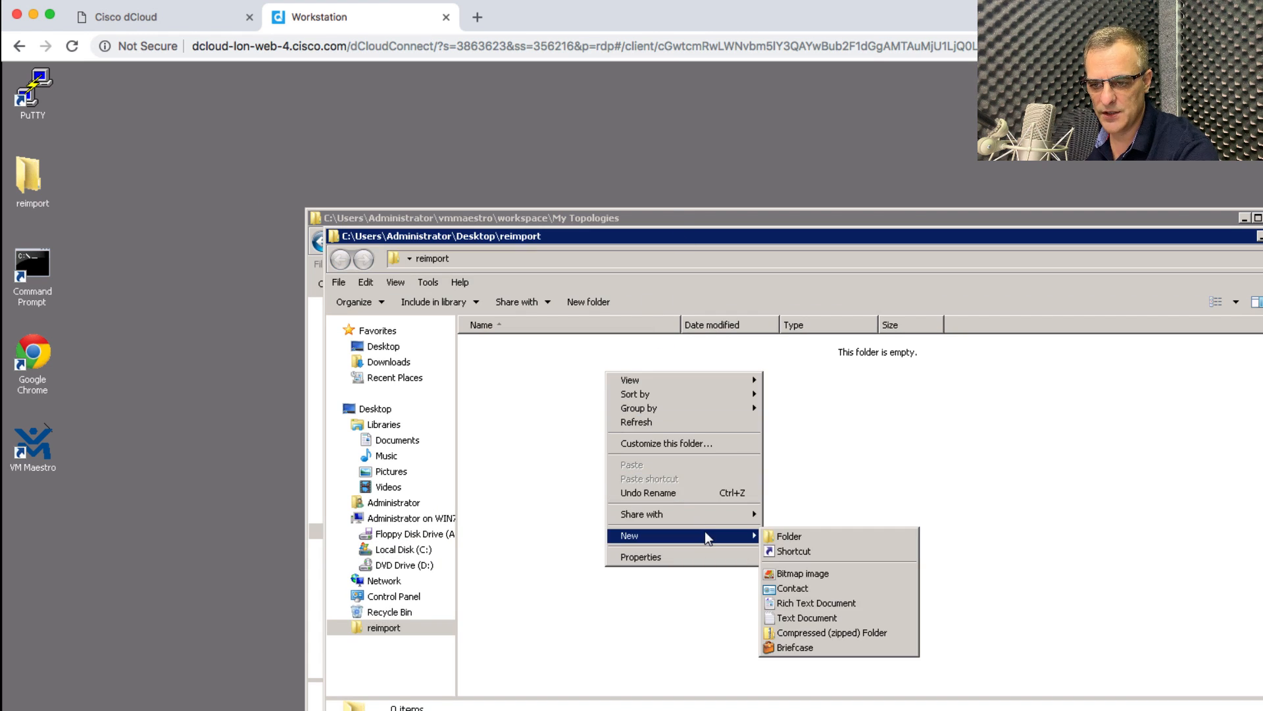
click(829, 617)
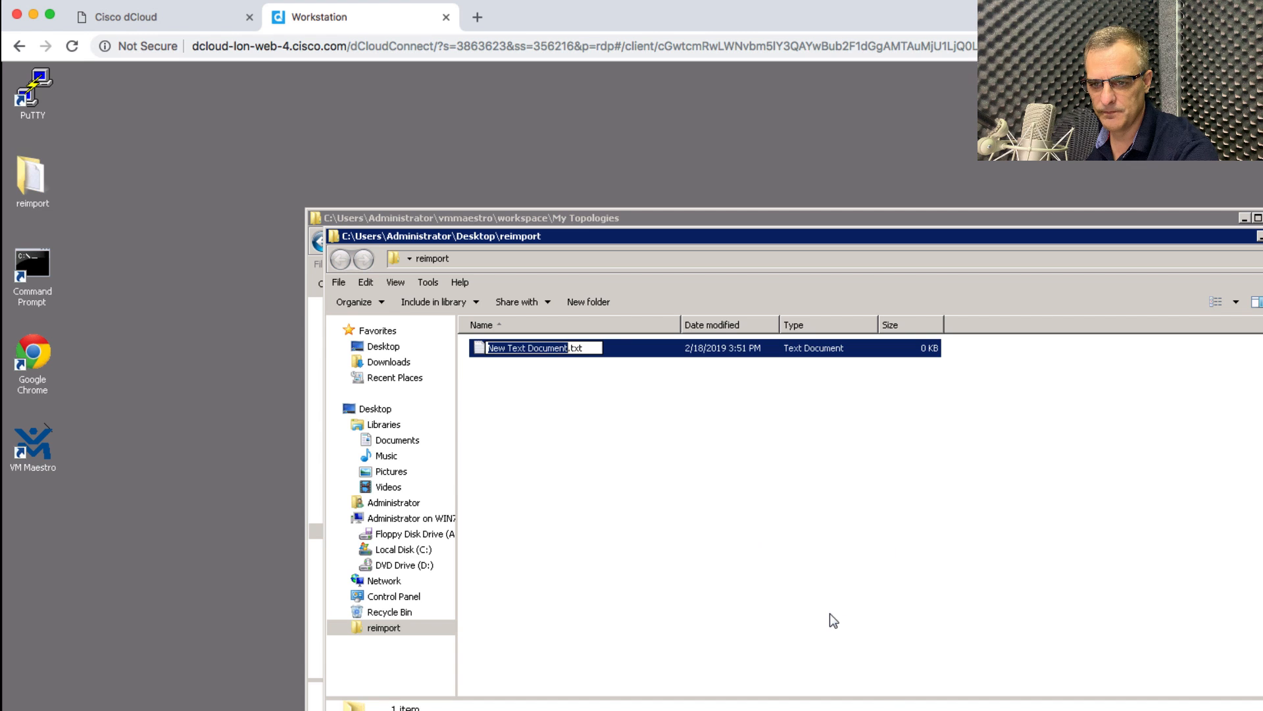
drag(642, 235, 930, 320)
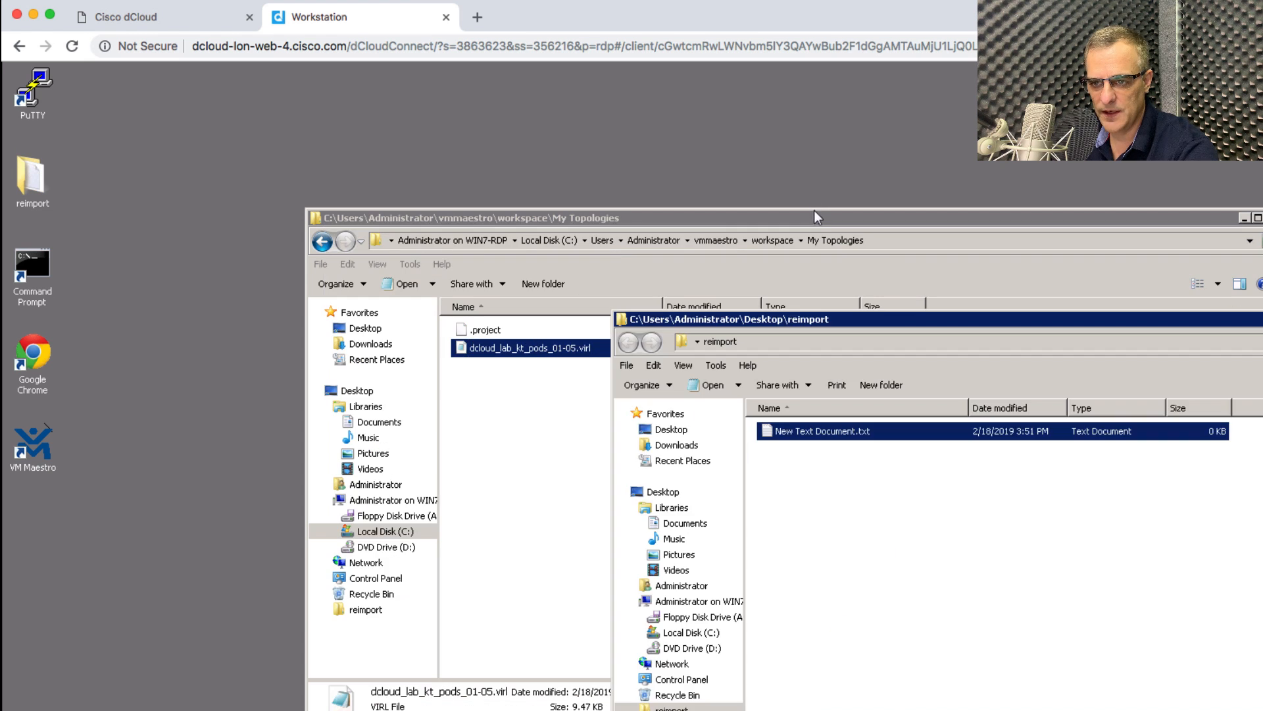
drag(685, 218, 378, 212)
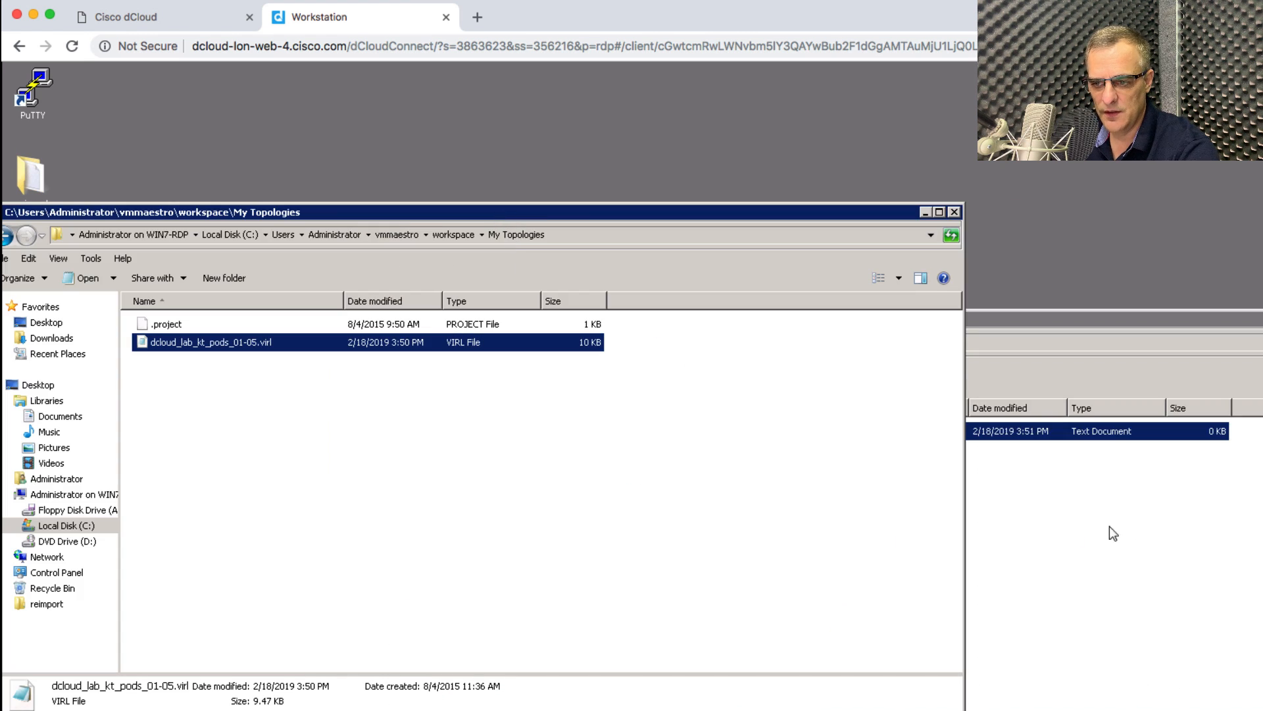
click(883, 448)
click(853, 436)
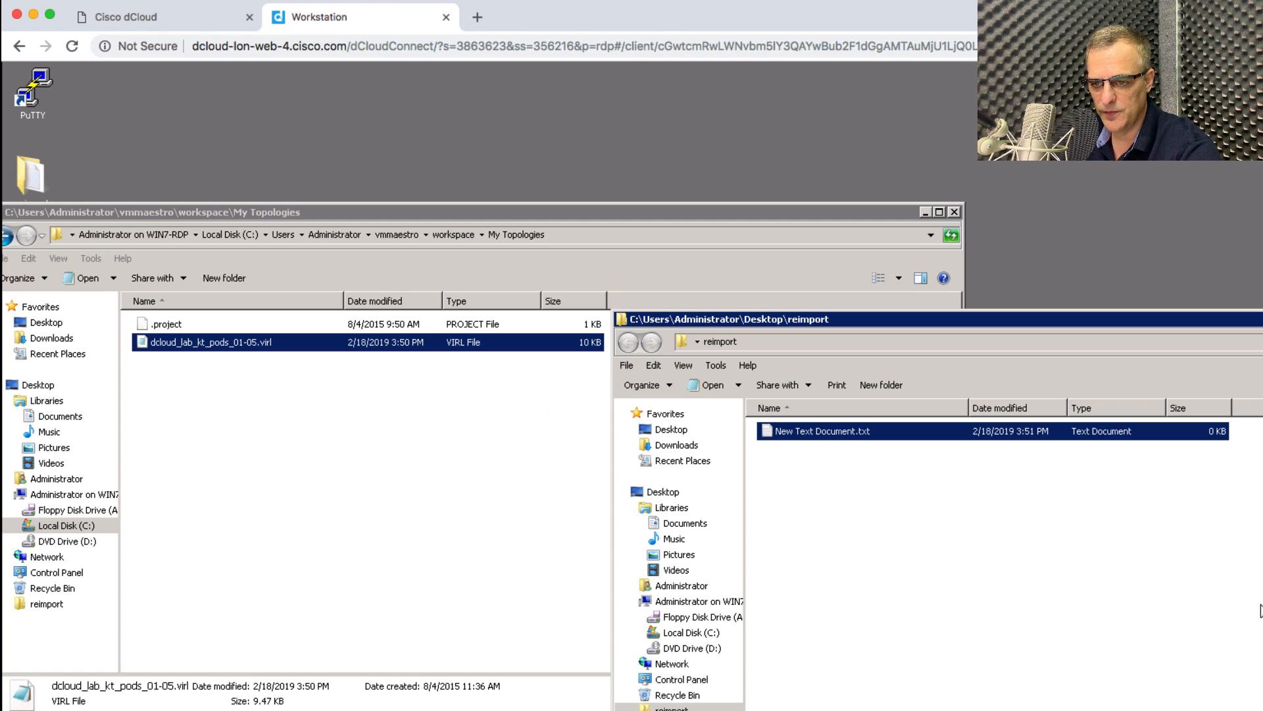
Rename the text document to 'reimport virl.virl', accepting the extension change, and open it in Notepad++.
double_click(1133, 431)
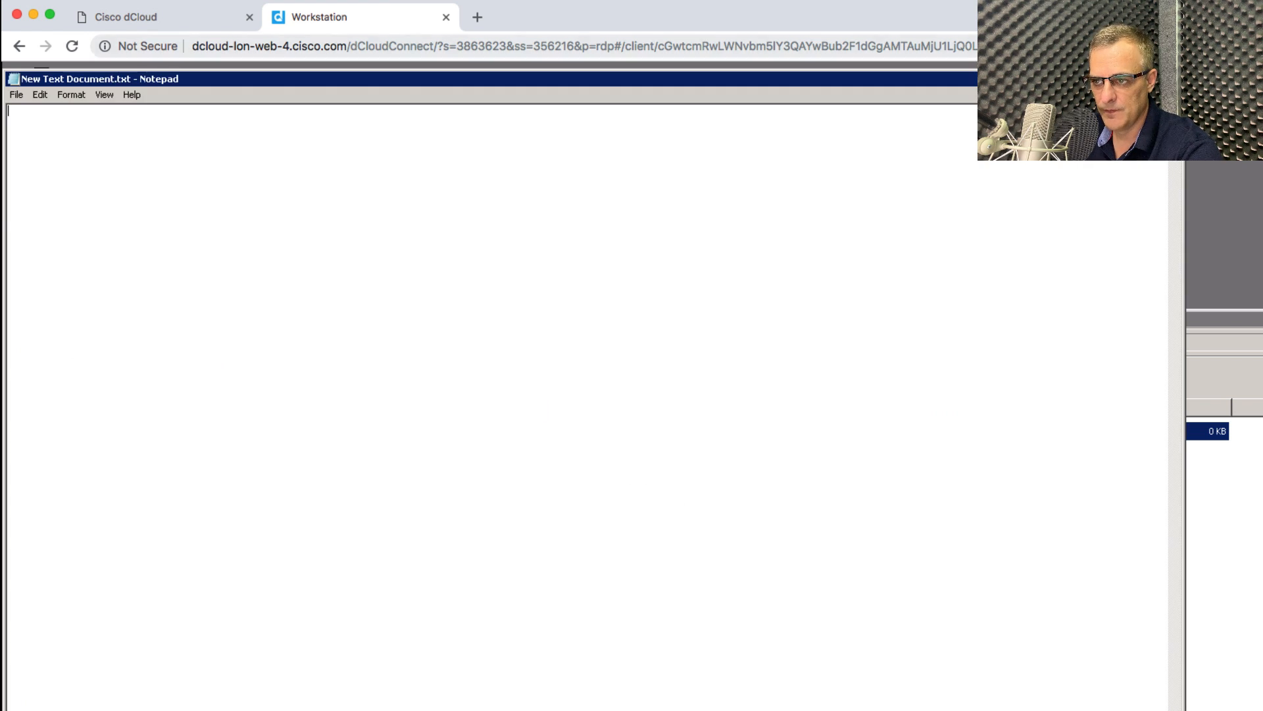
click(1176, 79)
right_click(882, 434)
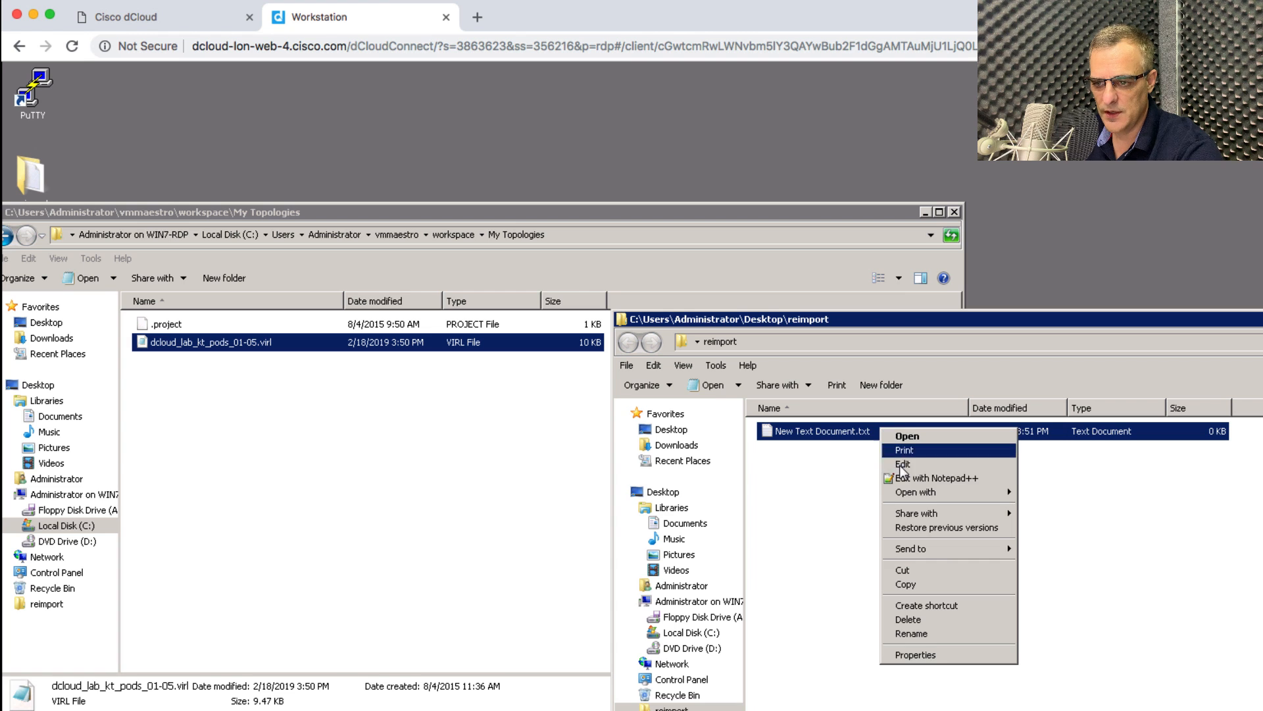
click(934, 634)
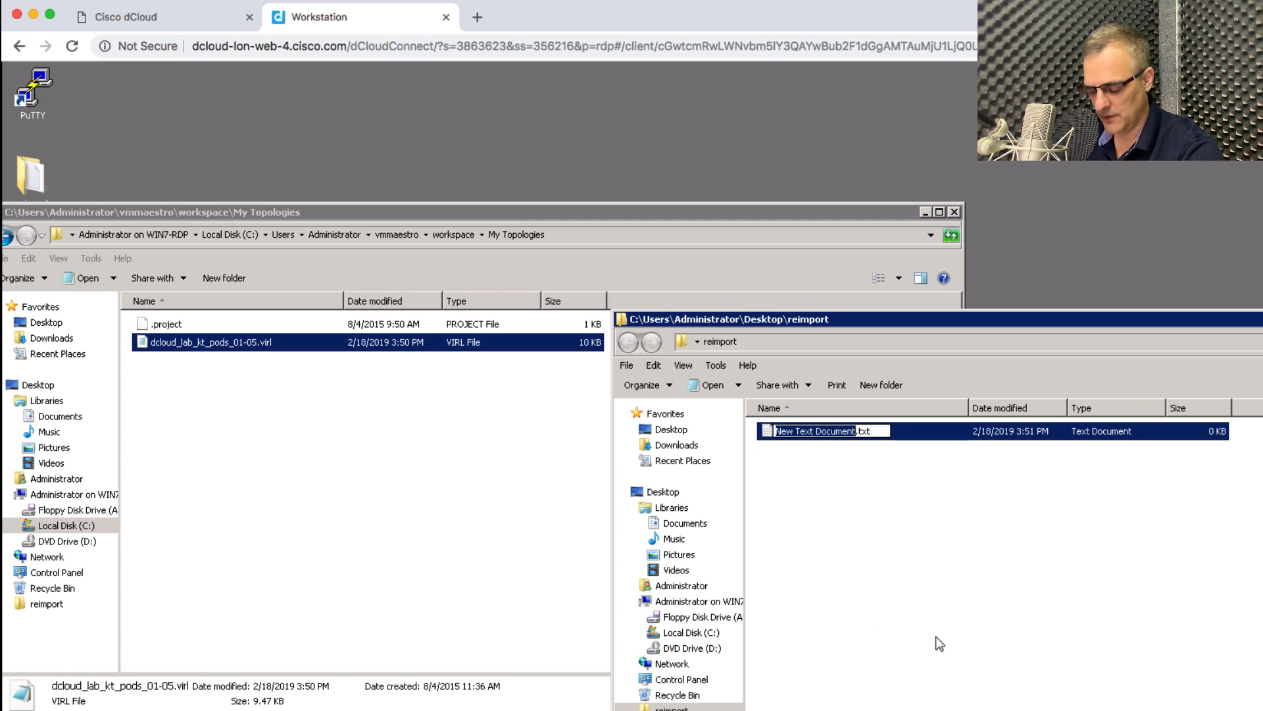
text(reimport v)
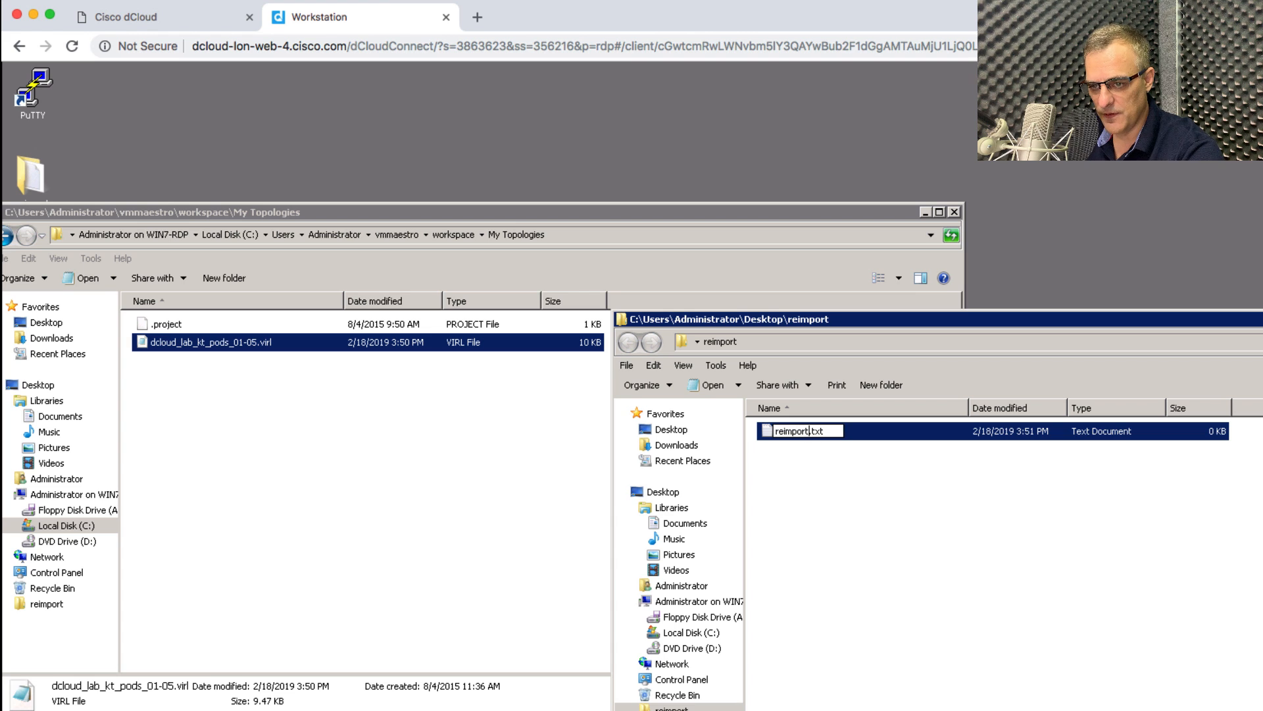
text(irl.virl)
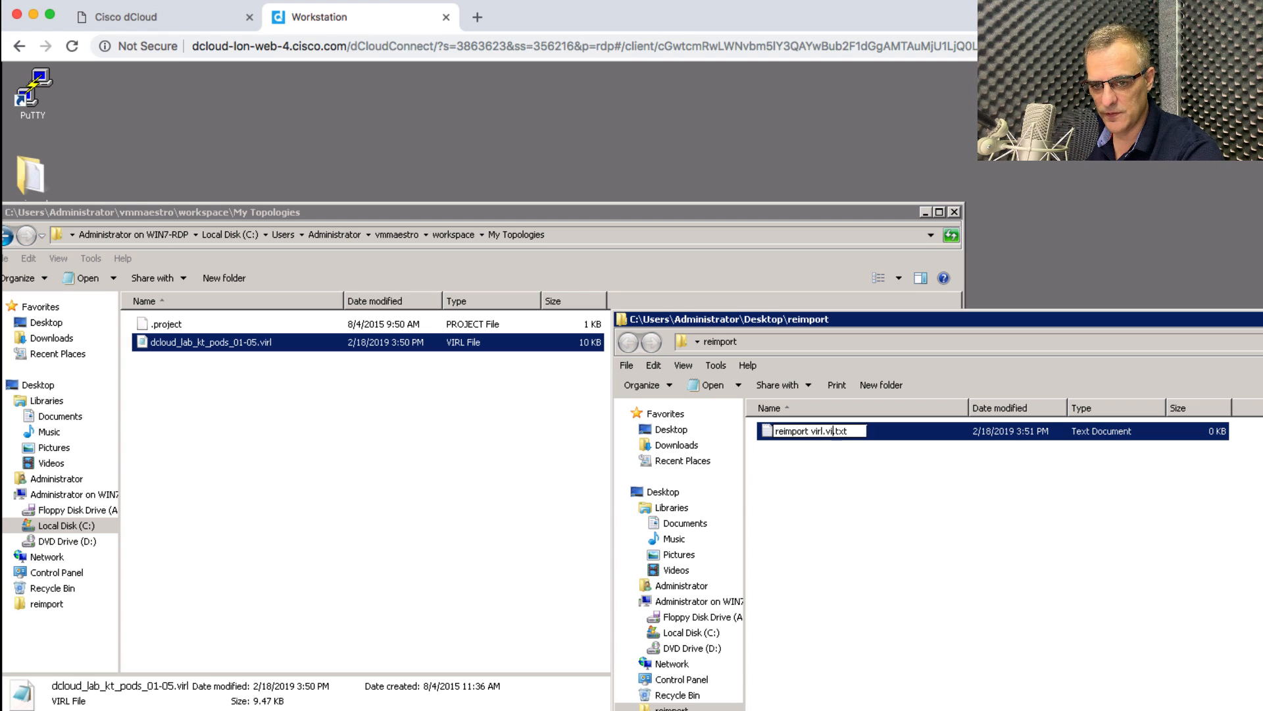
key(Delete)
key(Delete)
key(Delete)
key(Delete)
key(Return)
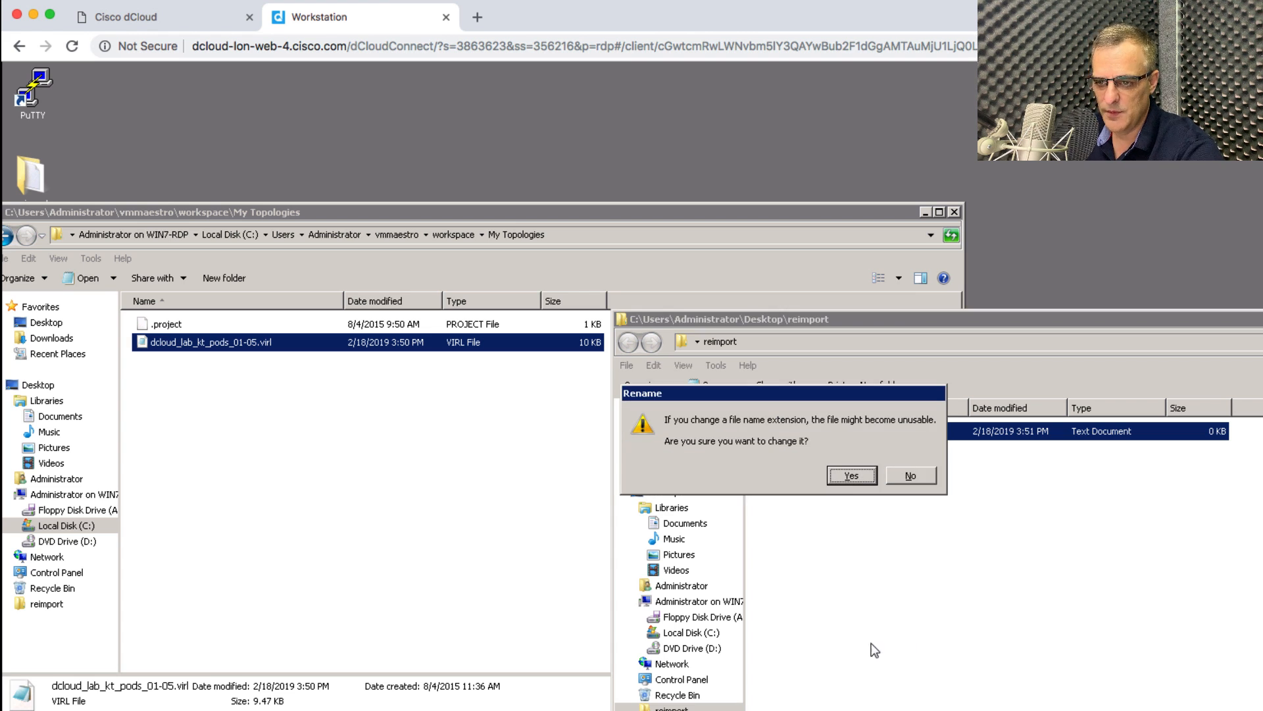
click(860, 478)
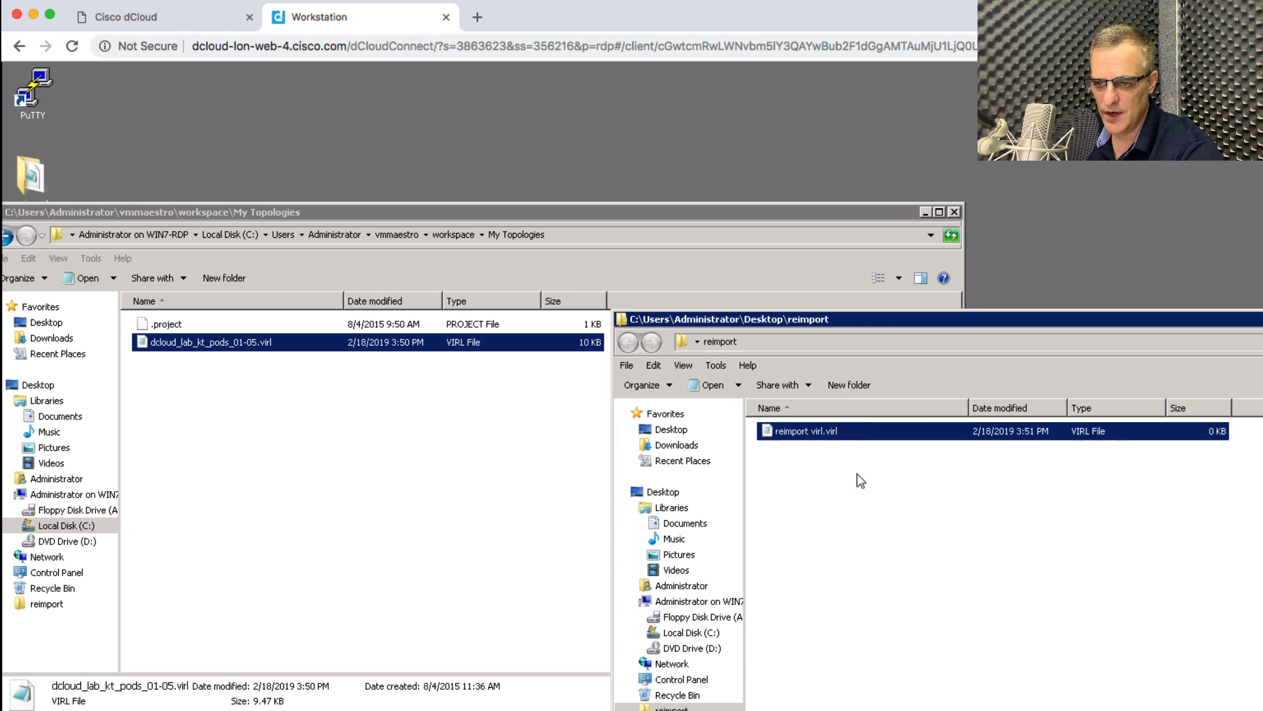
right_click(830, 439)
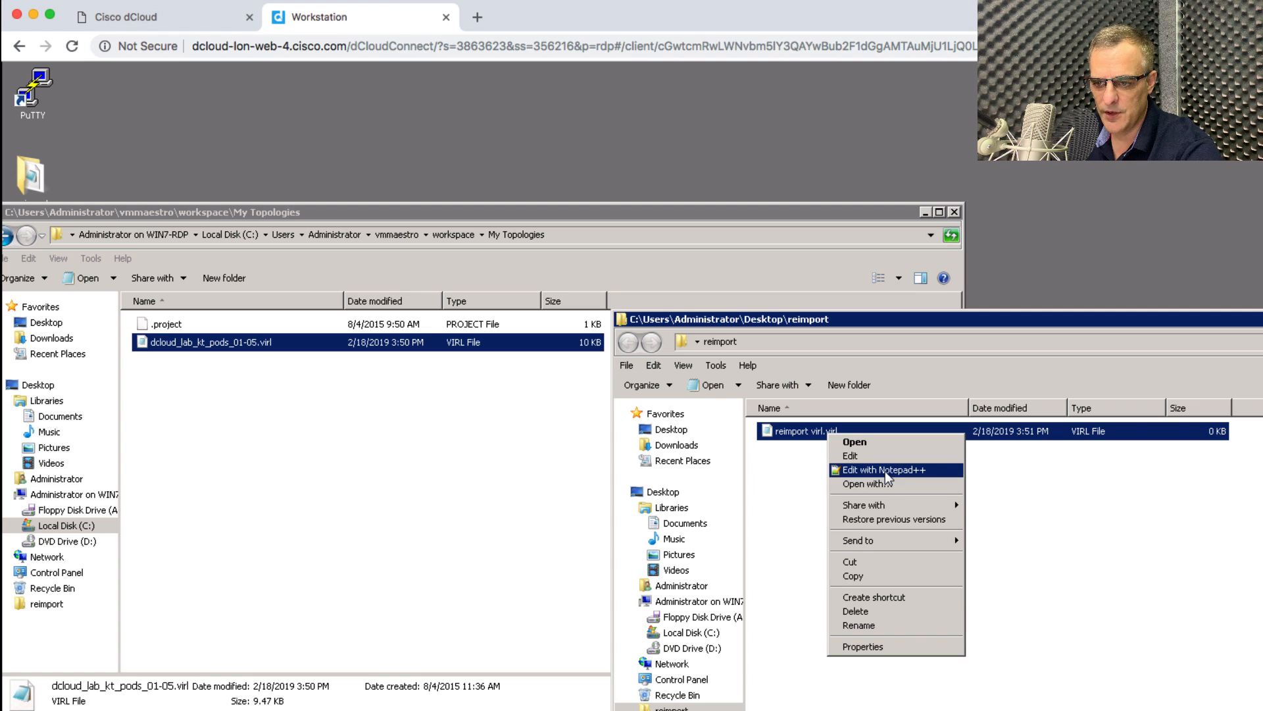
click(886, 470)
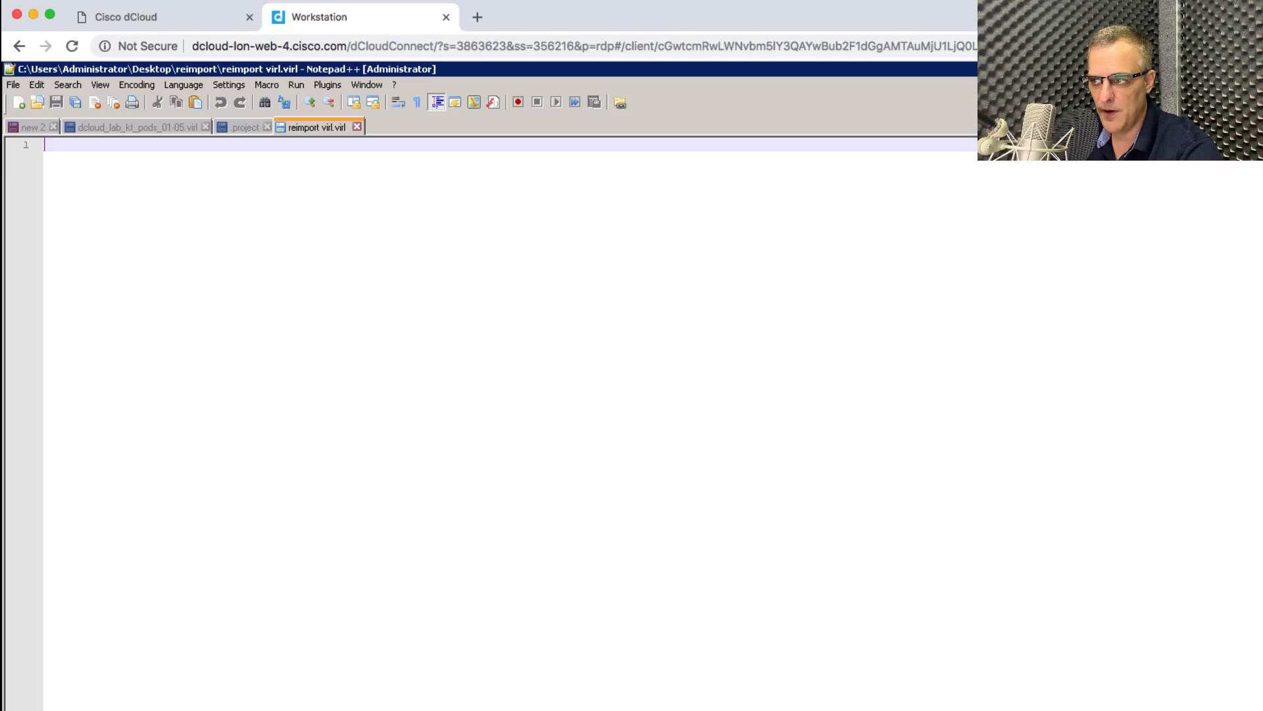
Select the entire topology XML in Sublime Text, copy it, and move Sublime aside.
drag(1262, 72, 471, 36)
scroll(387, 342, up, 20)
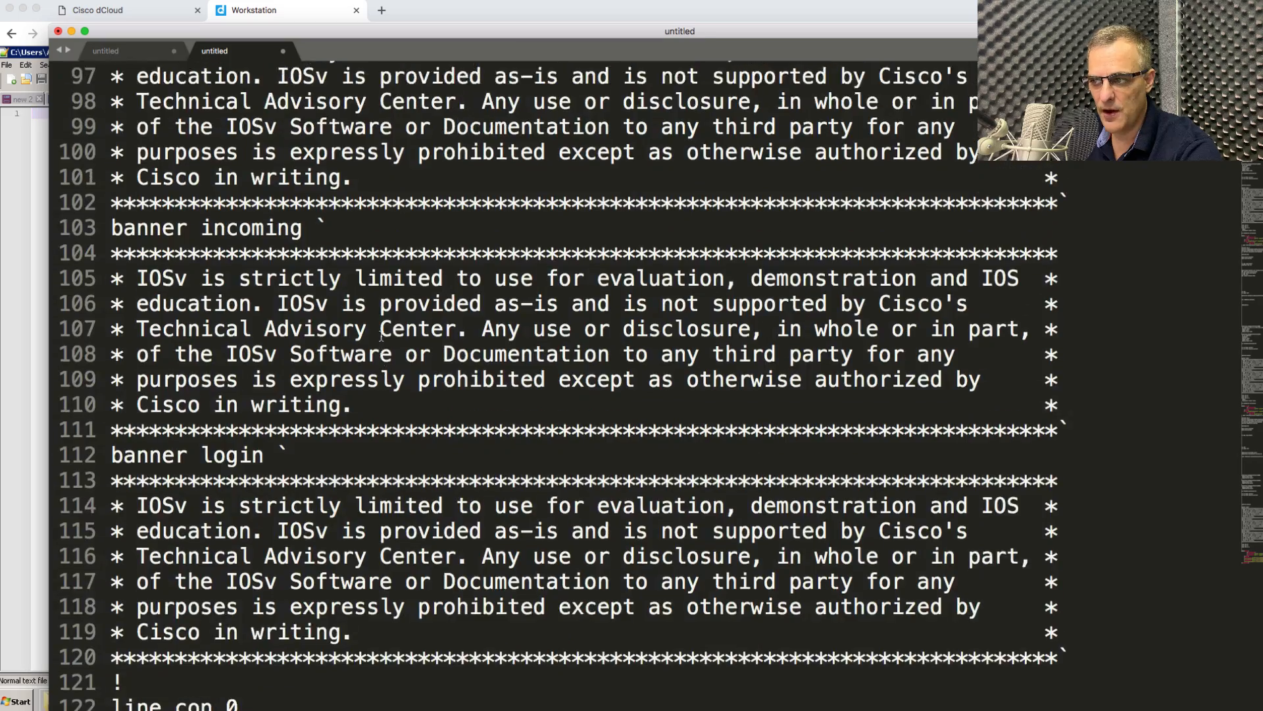
click(416, 123)
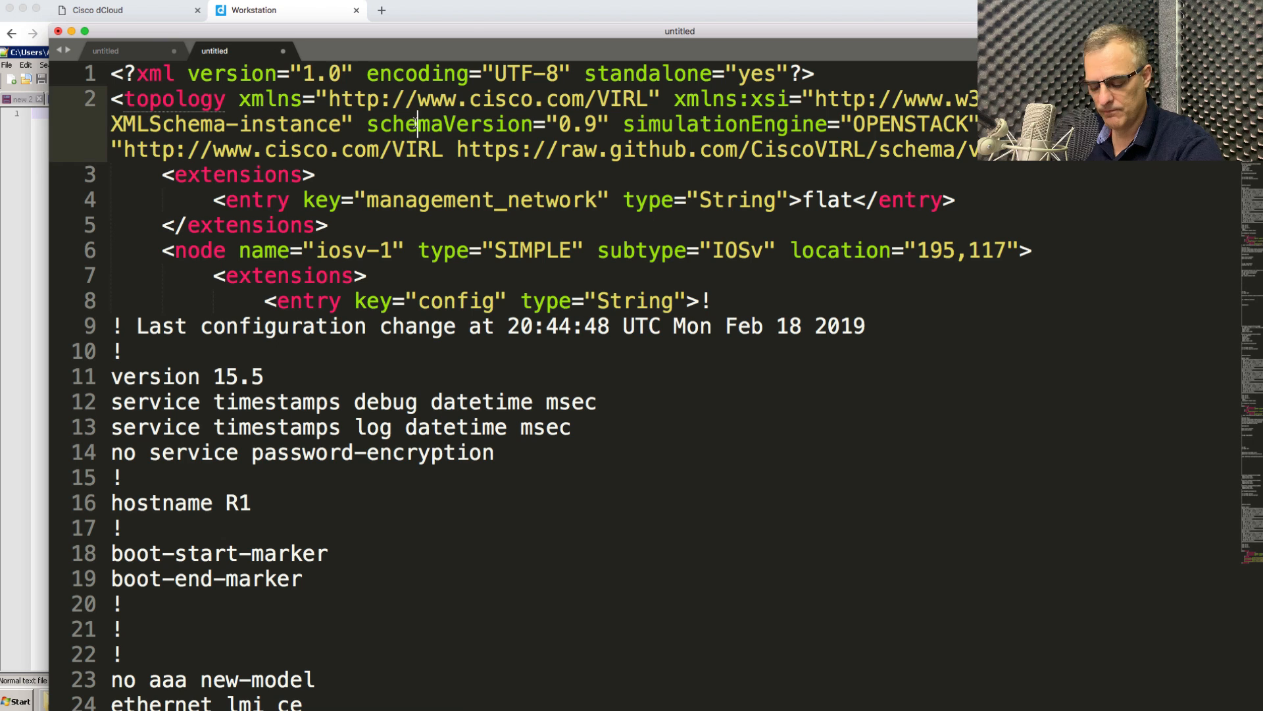
key(super+a)
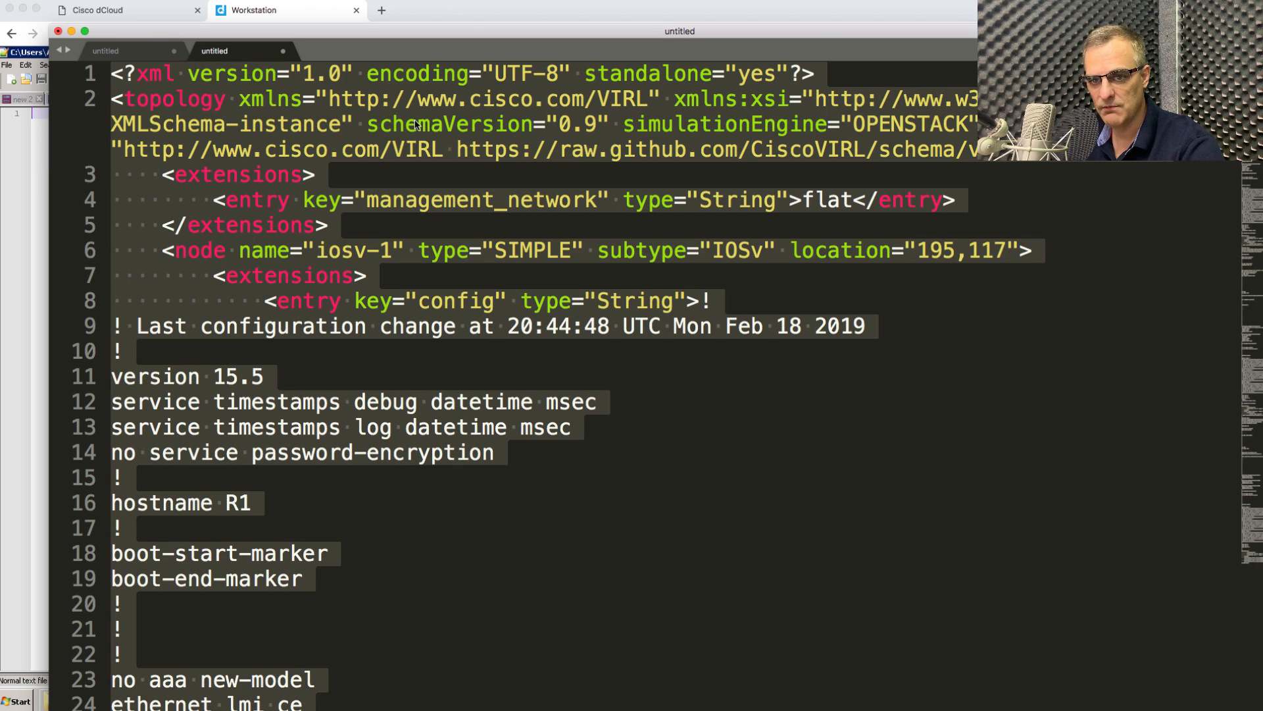
right_click(346, 68)
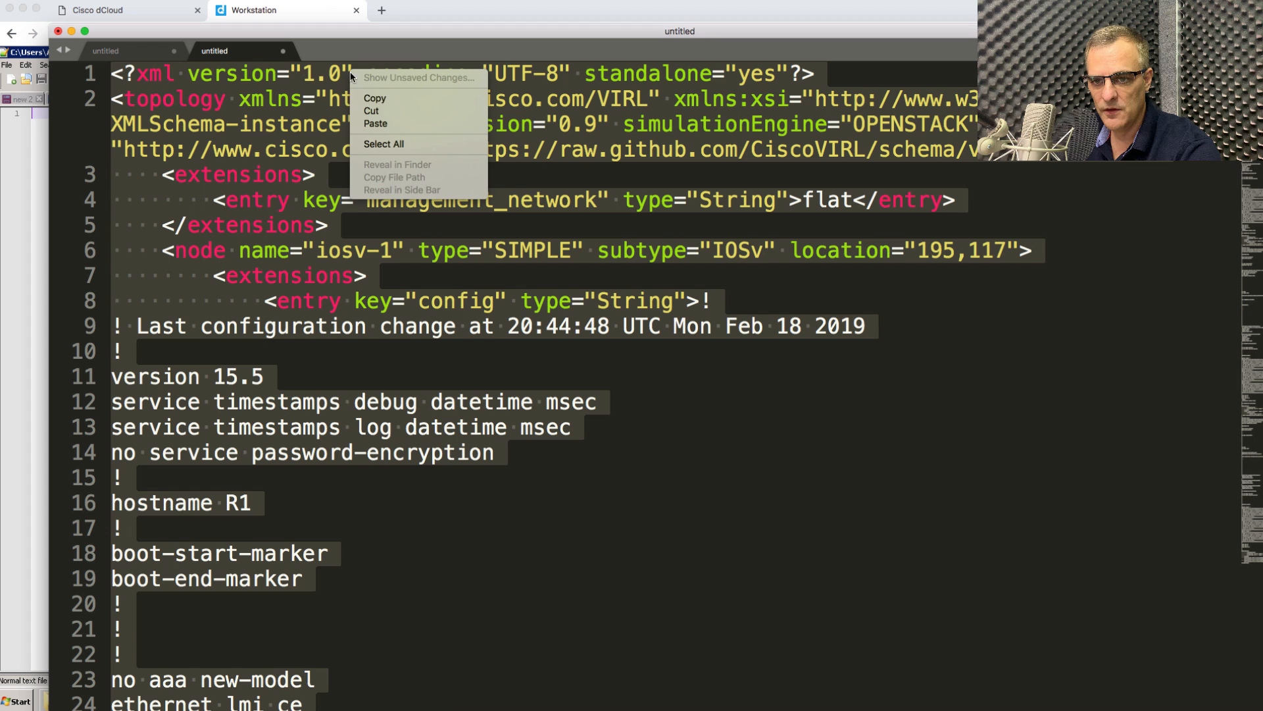
click(378, 96)
drag(340, 36, 1241, 38)
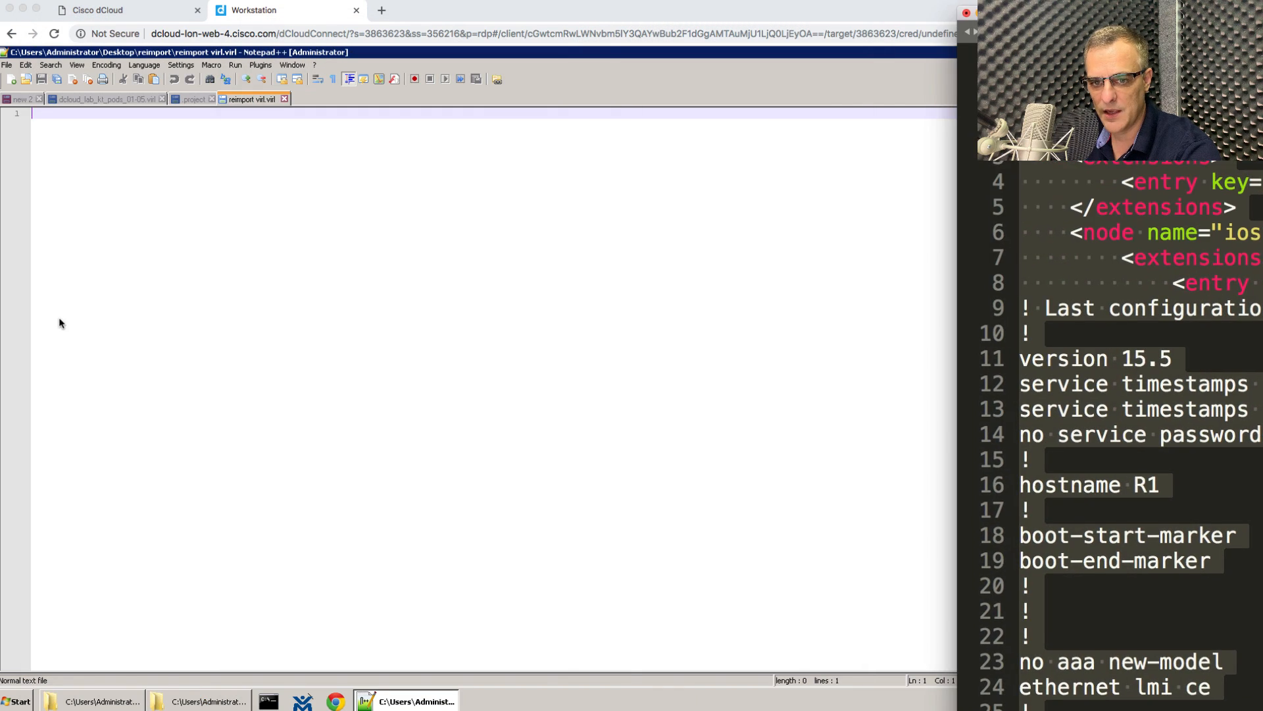
Pass the topology XML through the dCloud clipboard and paste all 374 lines into reimport virl.virl.
click(147, 300)
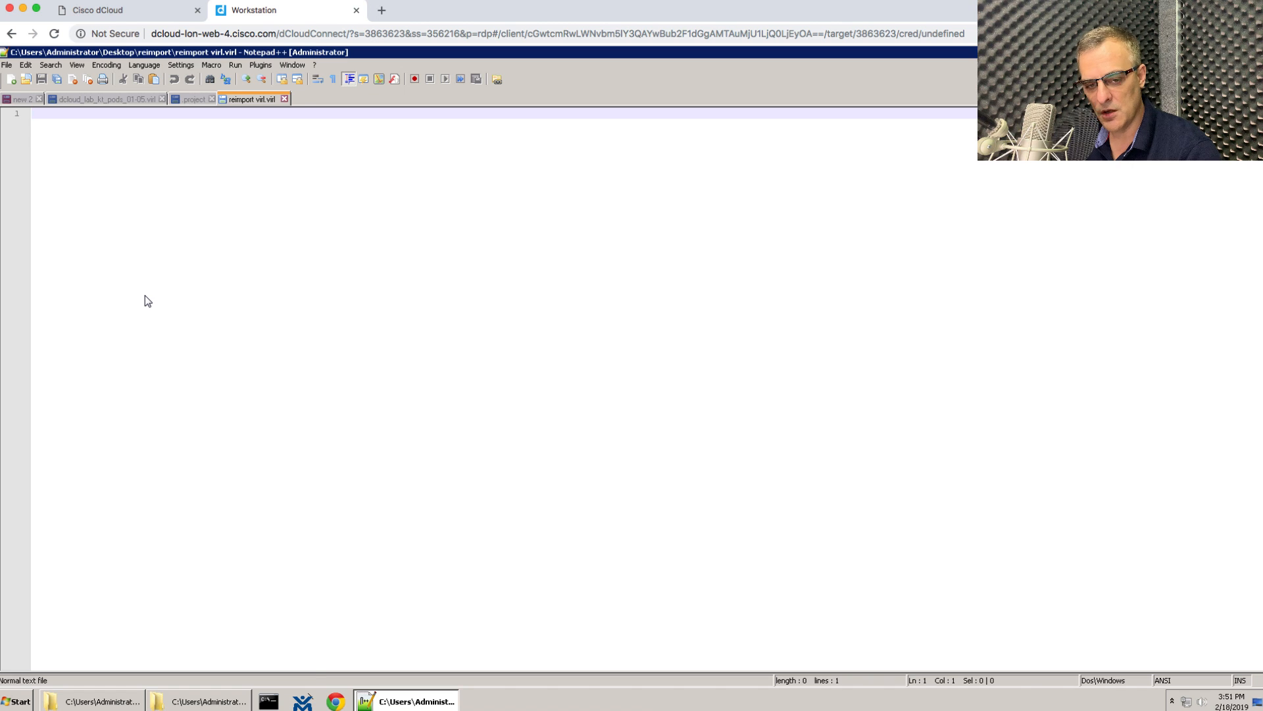
key(ctrl+alt+shift)
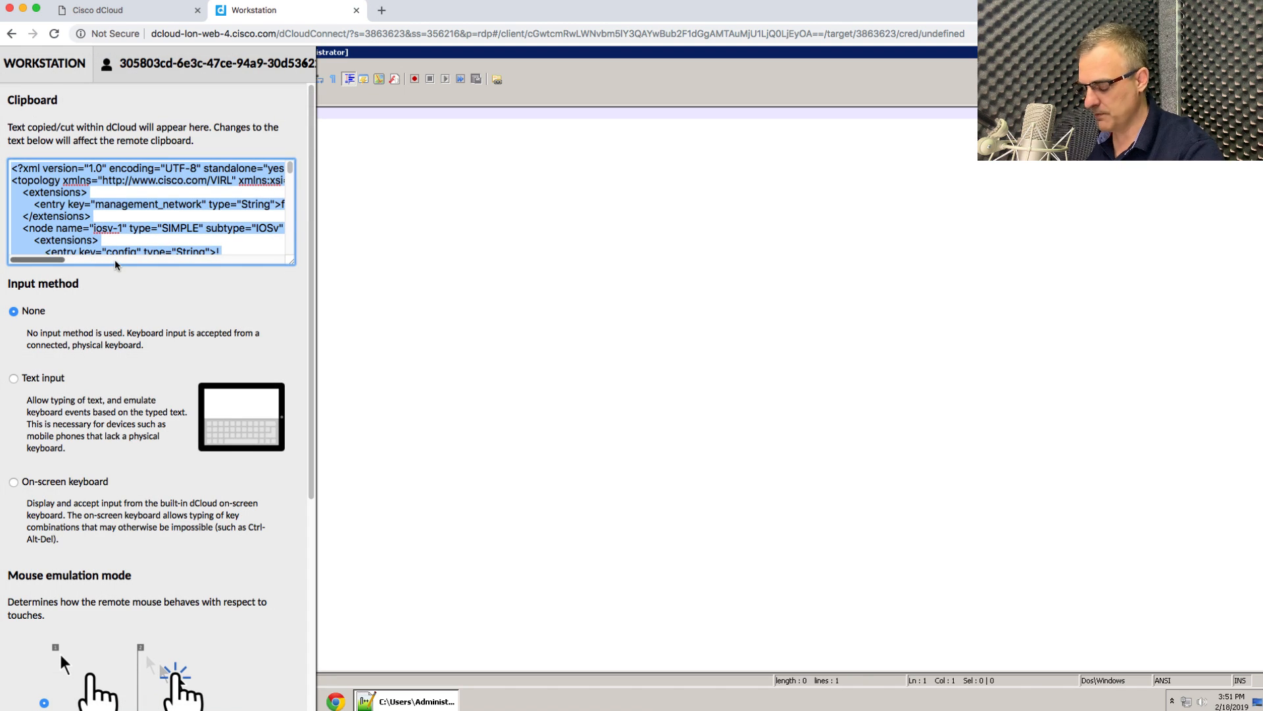
key(BackSpace)
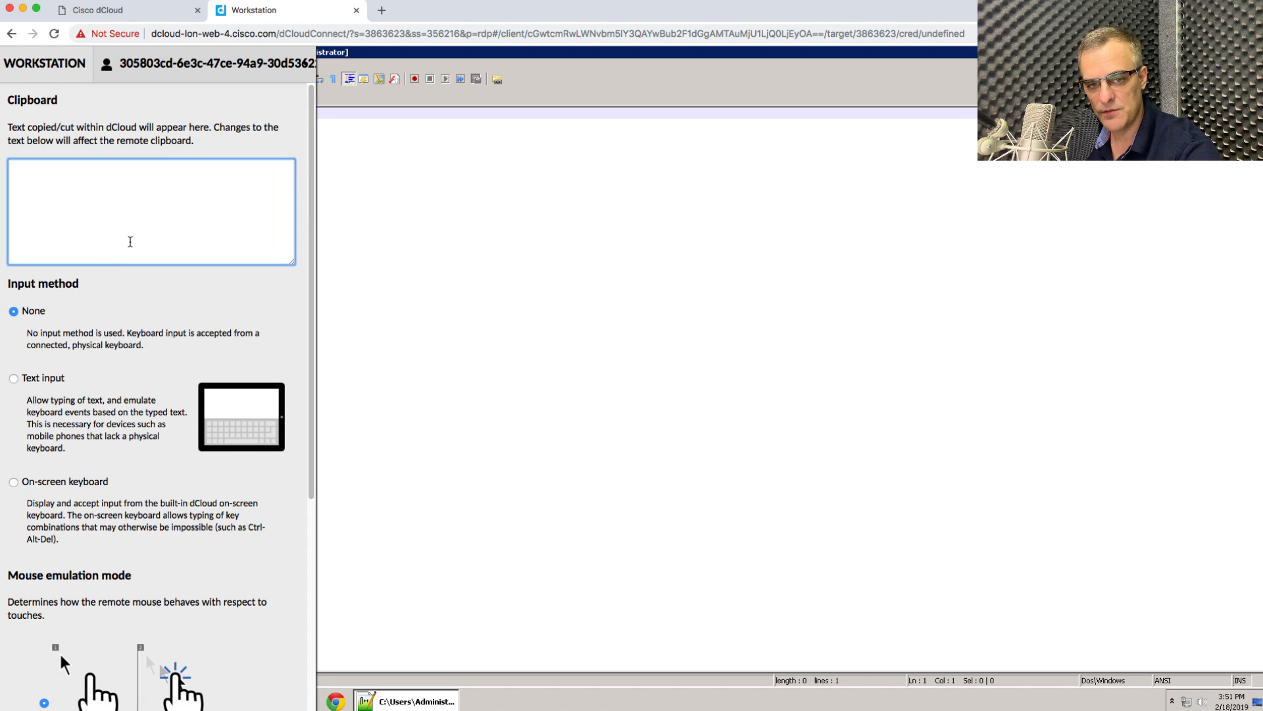
key(super+v)
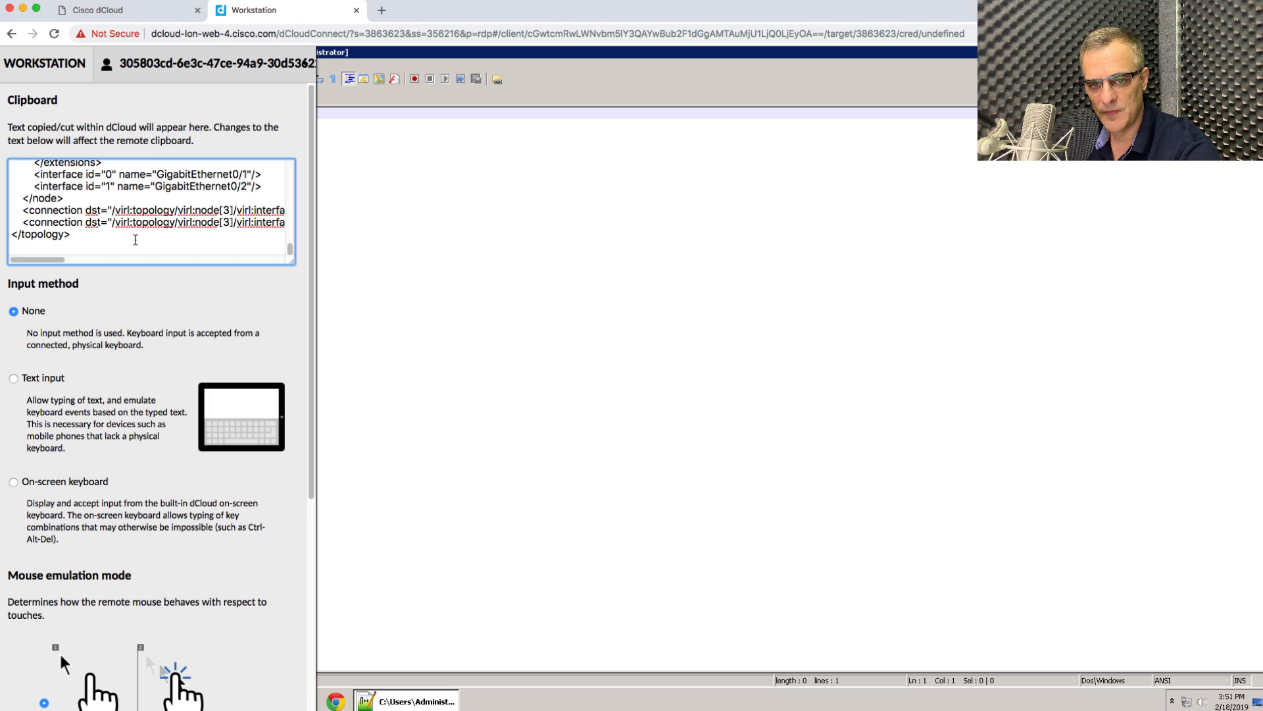
key(ctrl+alt+shift)
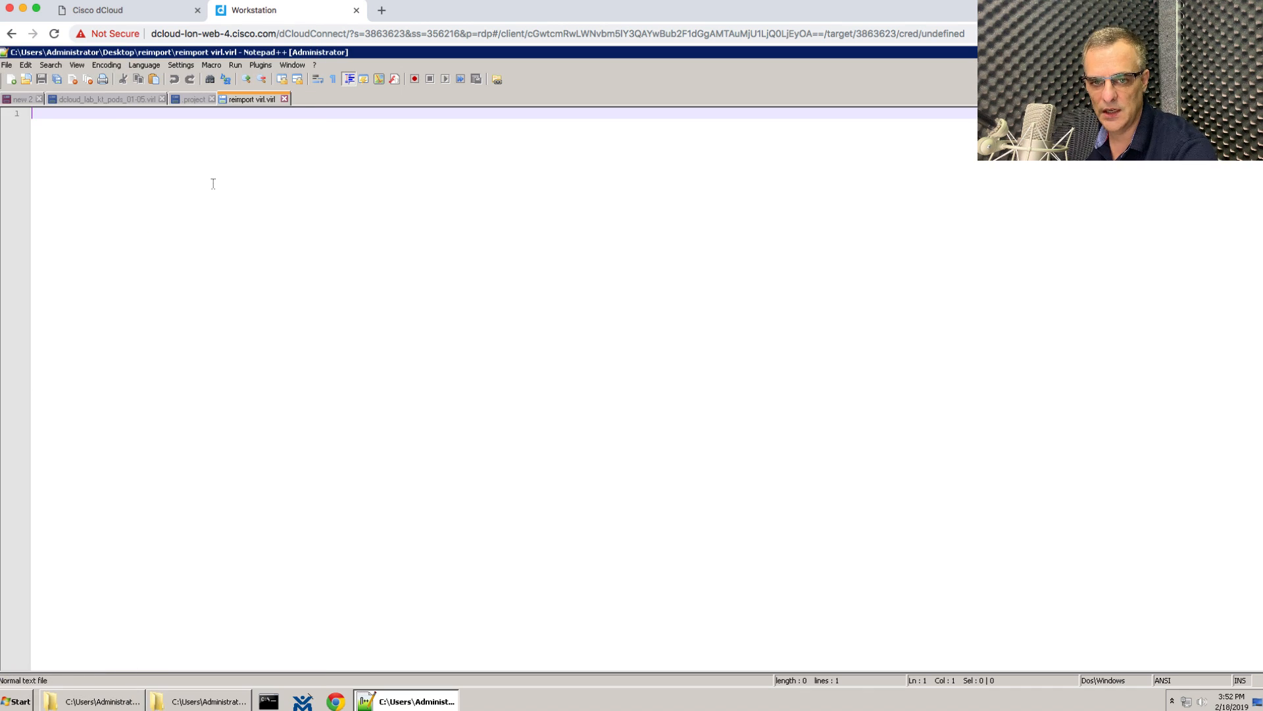
right_click(213, 177)
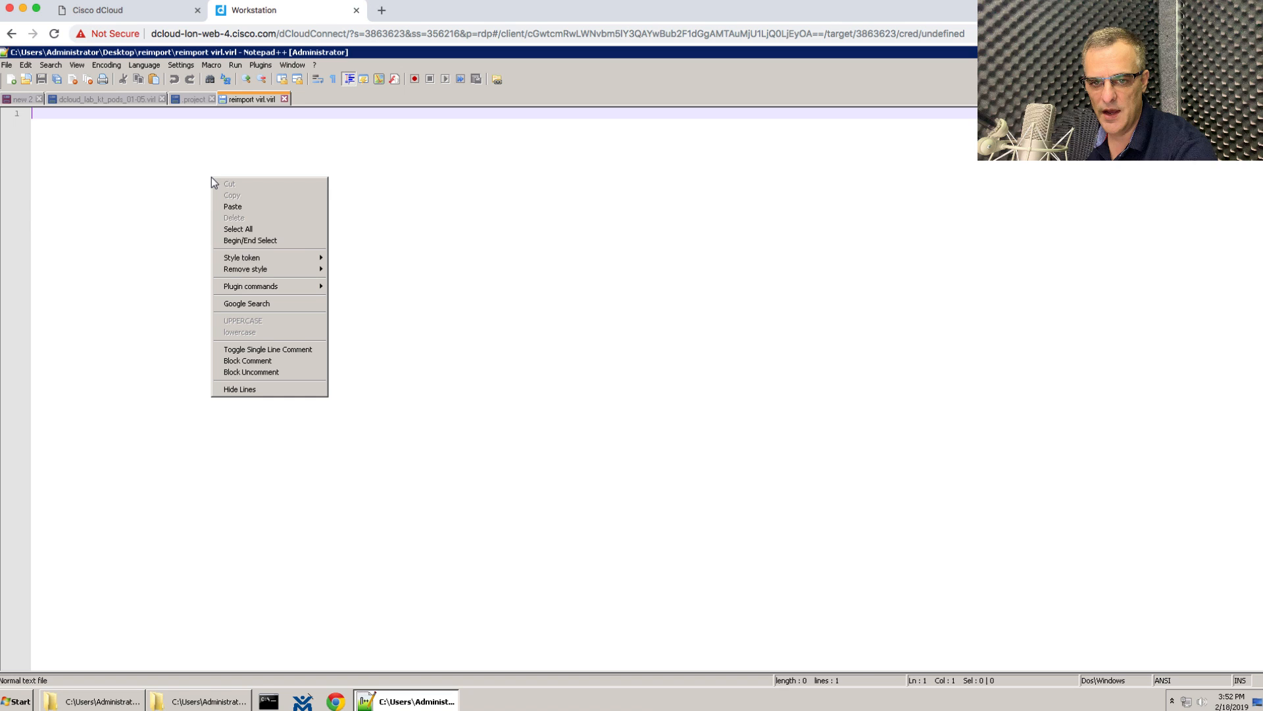
click(243, 207)
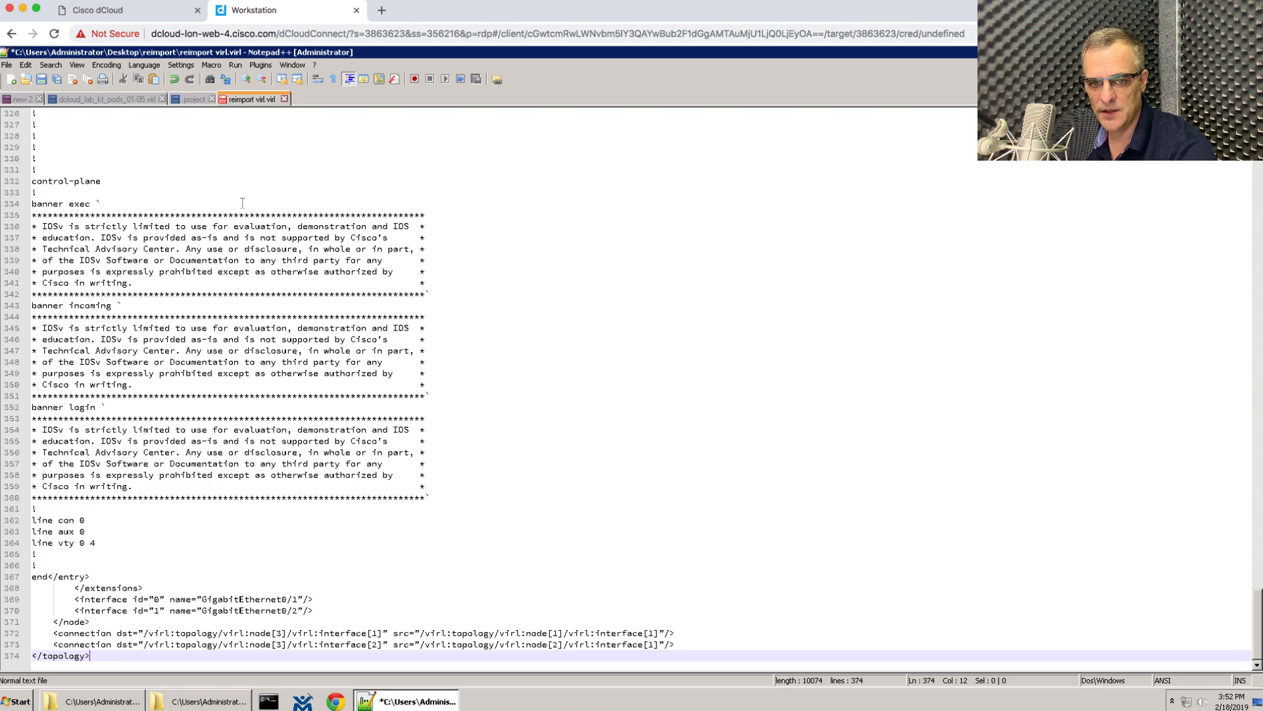
Open a new 1 tab in Notepad++ and write 'This is a local file' and 'Testing' in a new Sublime document.
double_click(321, 99)
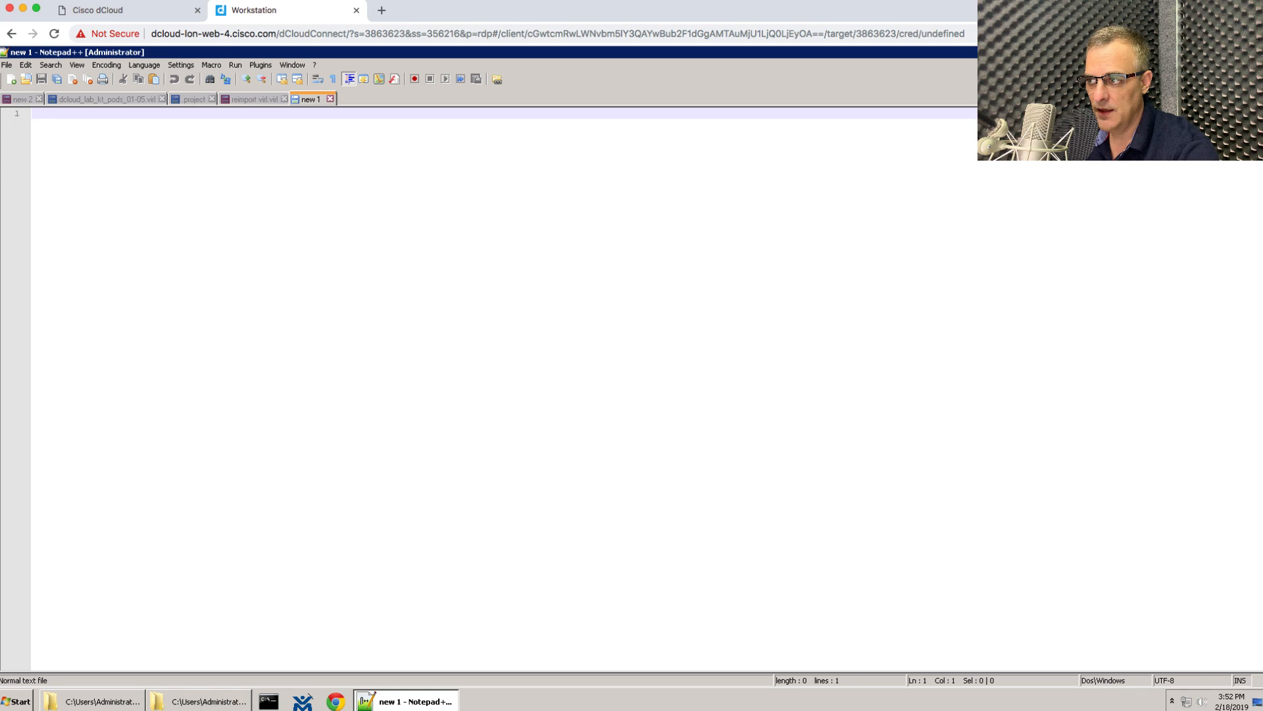
drag(1262, 38, 514, 37)
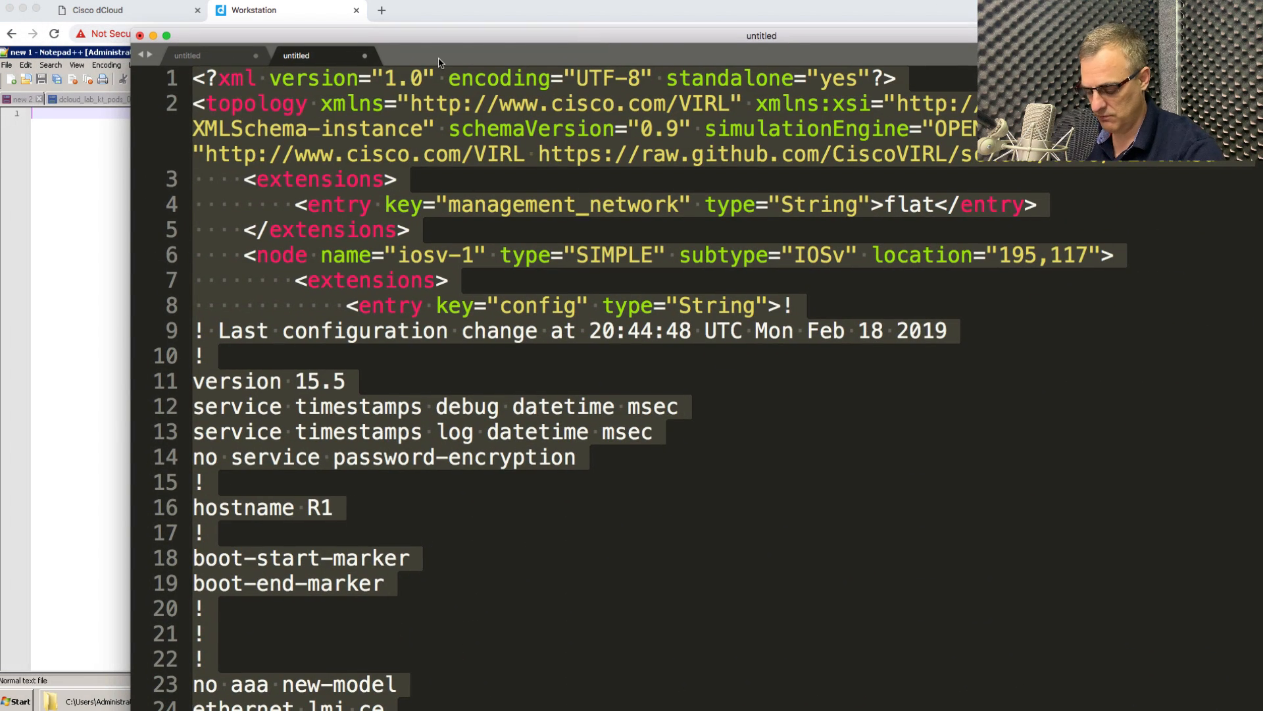
key(super+n)
text(T)
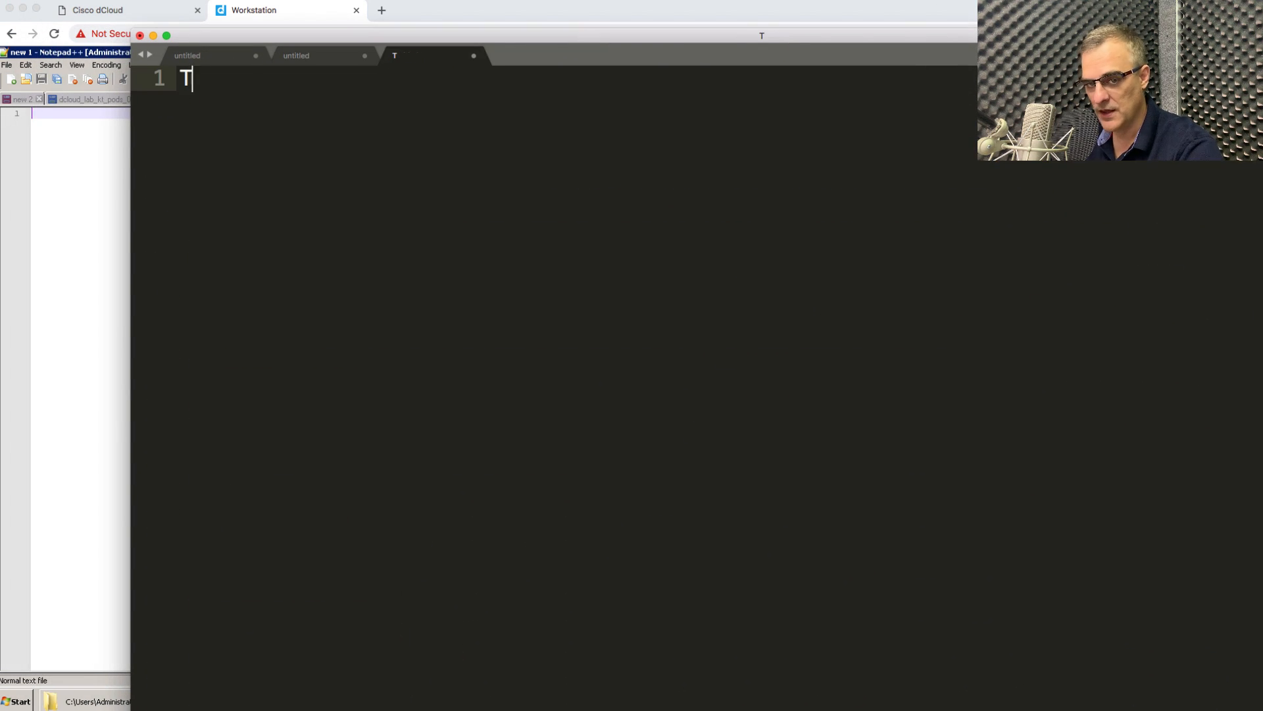
text(his is a )
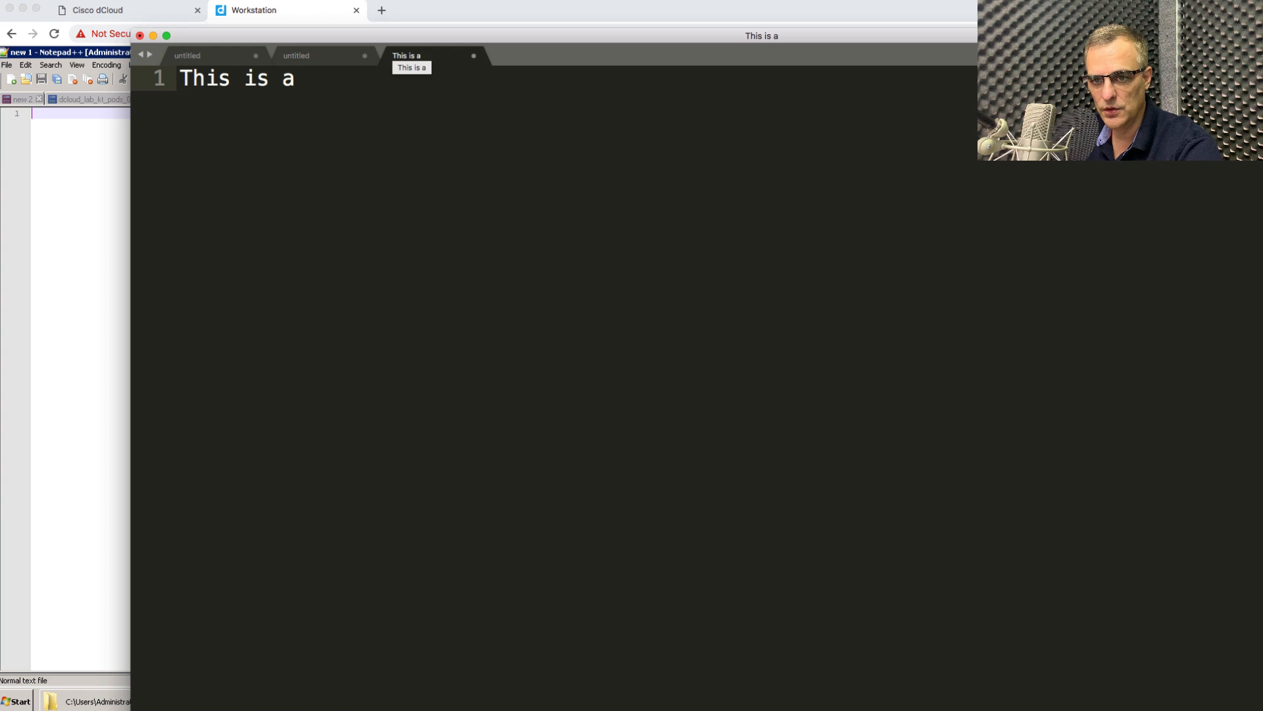
text(loc)
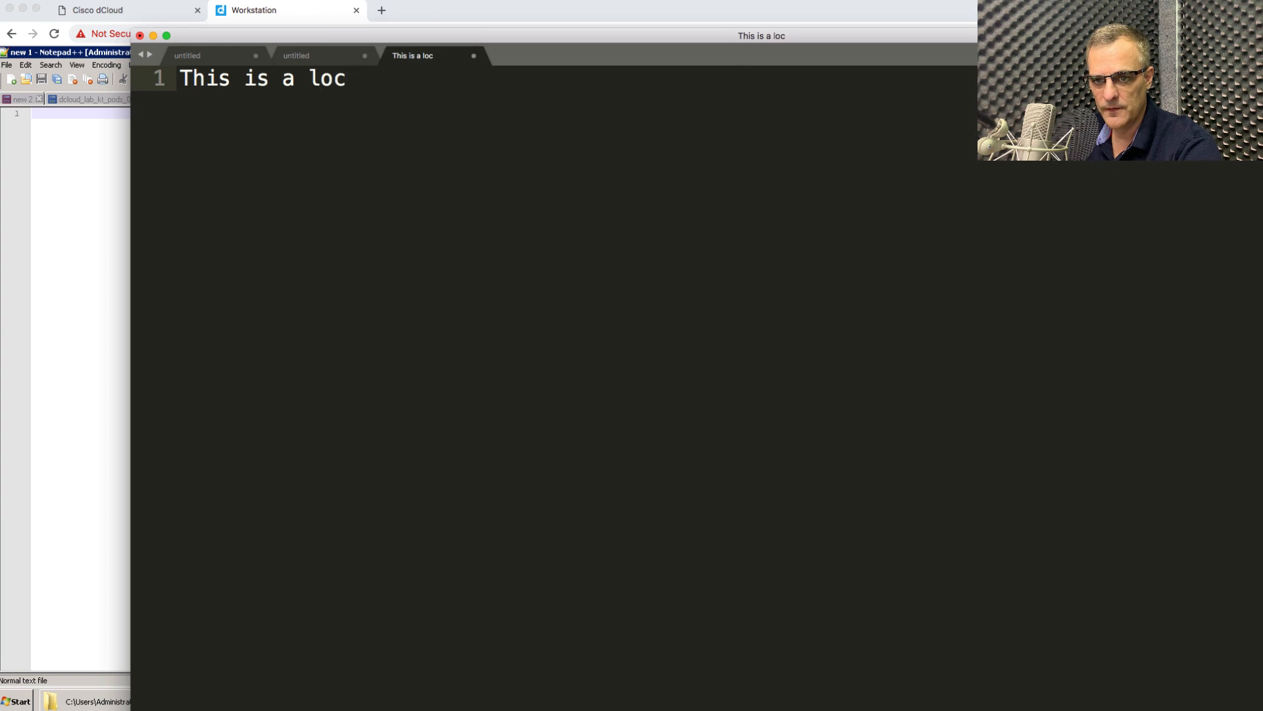
text(al file)
key(Return)
key(Return)
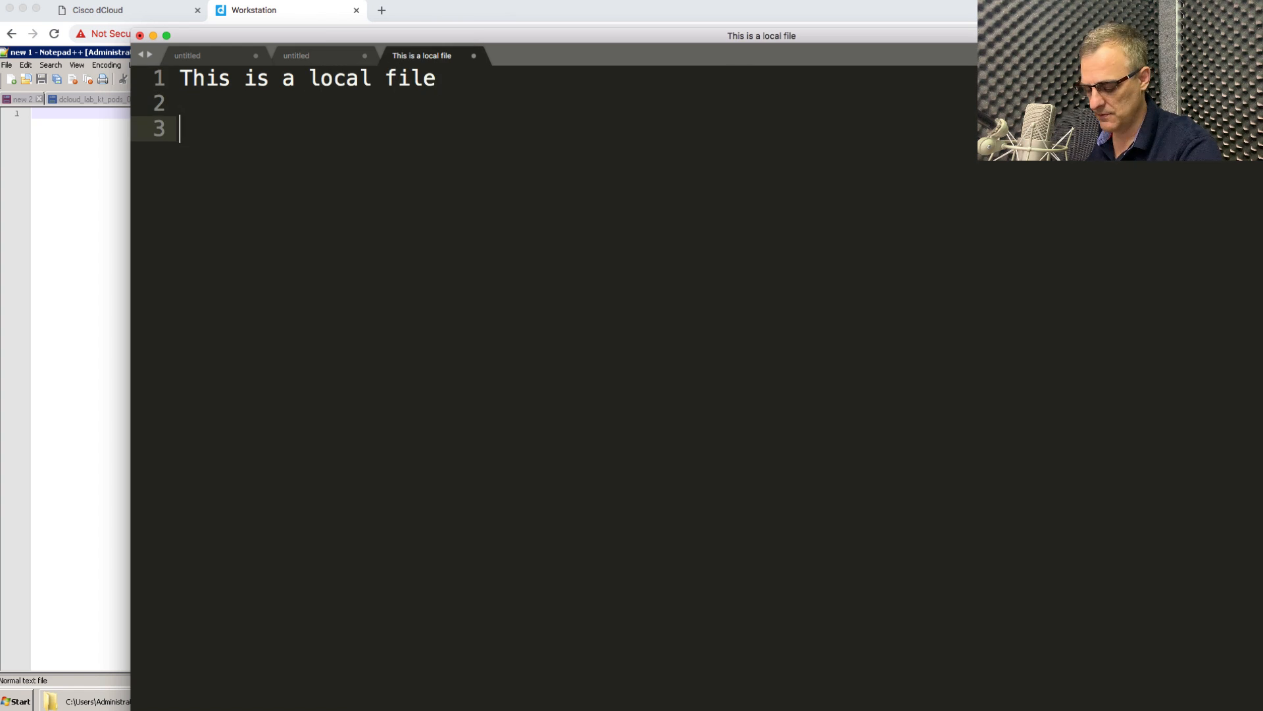
text(Testing)
key(Return)
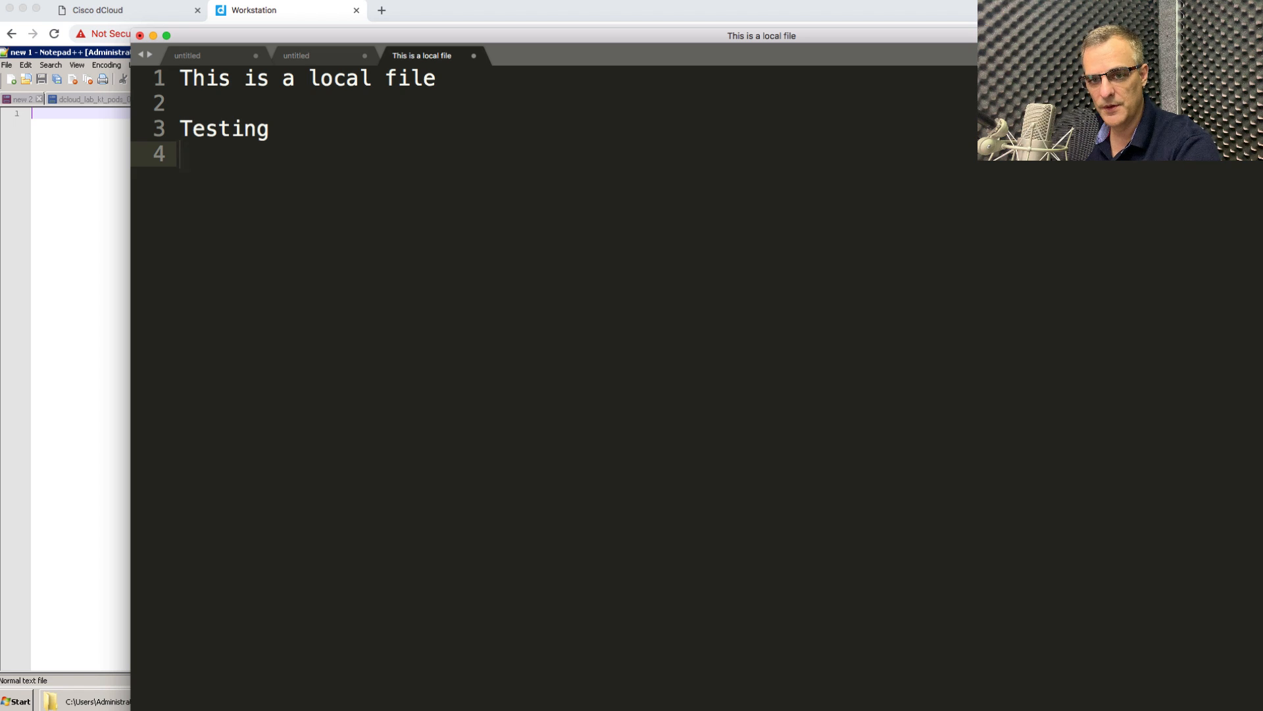
Copy the test note from Sublime Text and return focus to the remote Notepad++ session.
key(super+a)
right_click(237, 80)
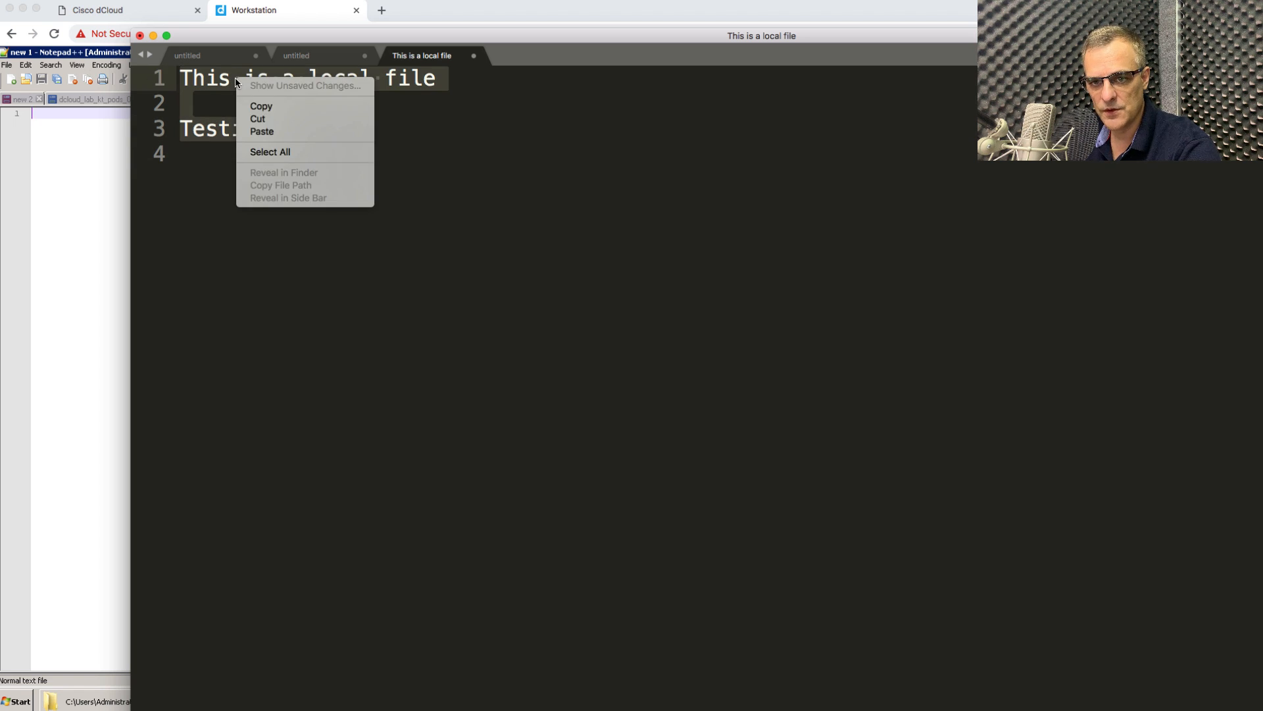
click(256, 108)
drag(461, 36, 876, 67)
click(160, 392)
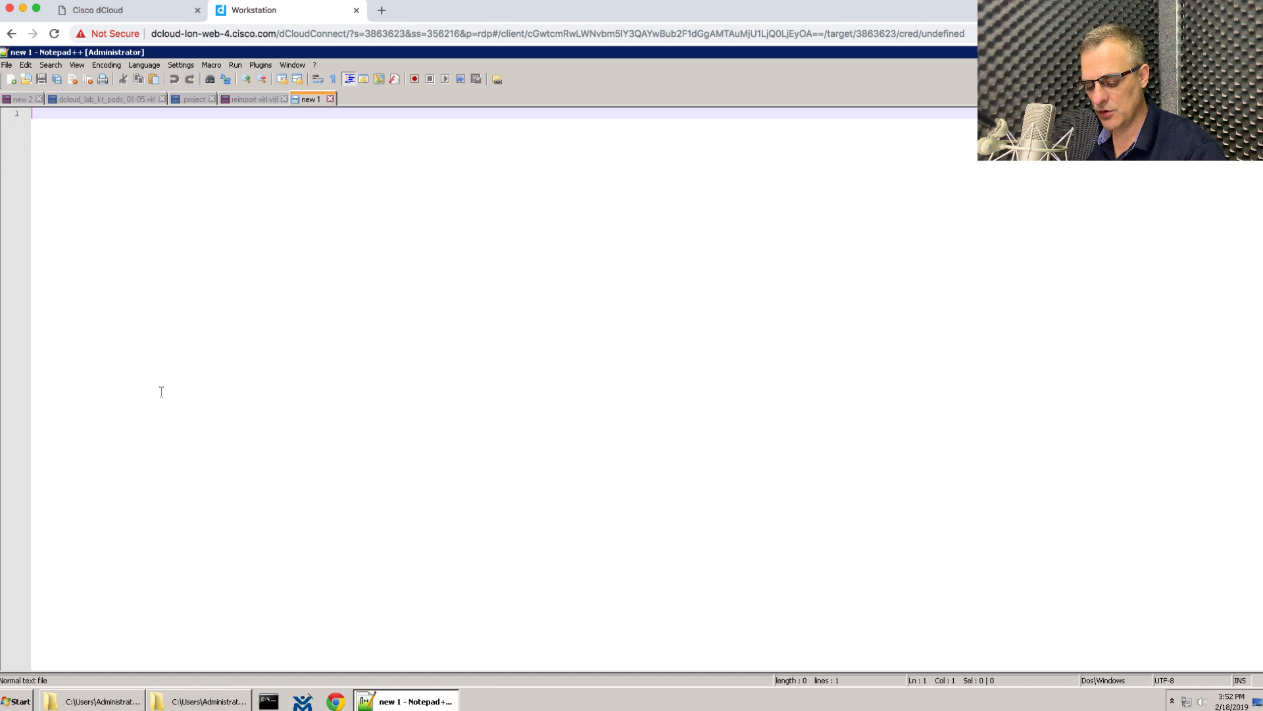
Replace the dCloud clipboard's old XML with the 'This is a local file'/'Testing' note.
key(ctrl+alt+shift)
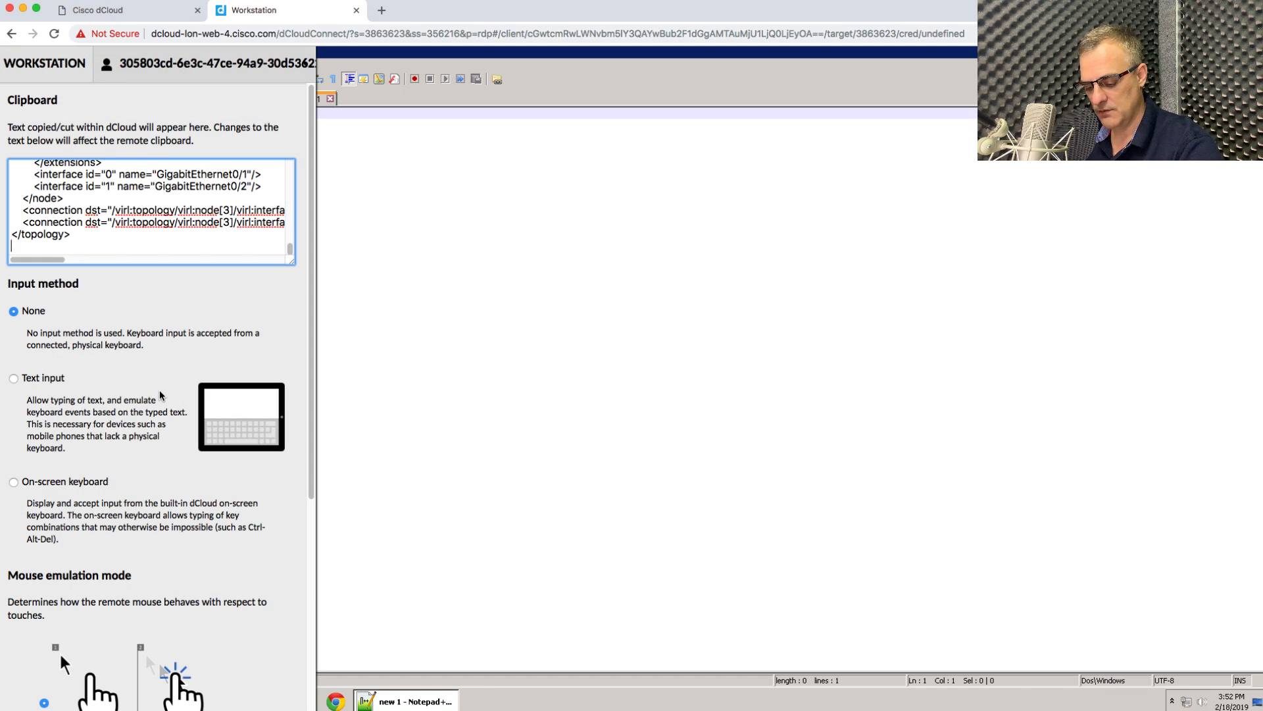
key(super+a)
key(BackSpace)
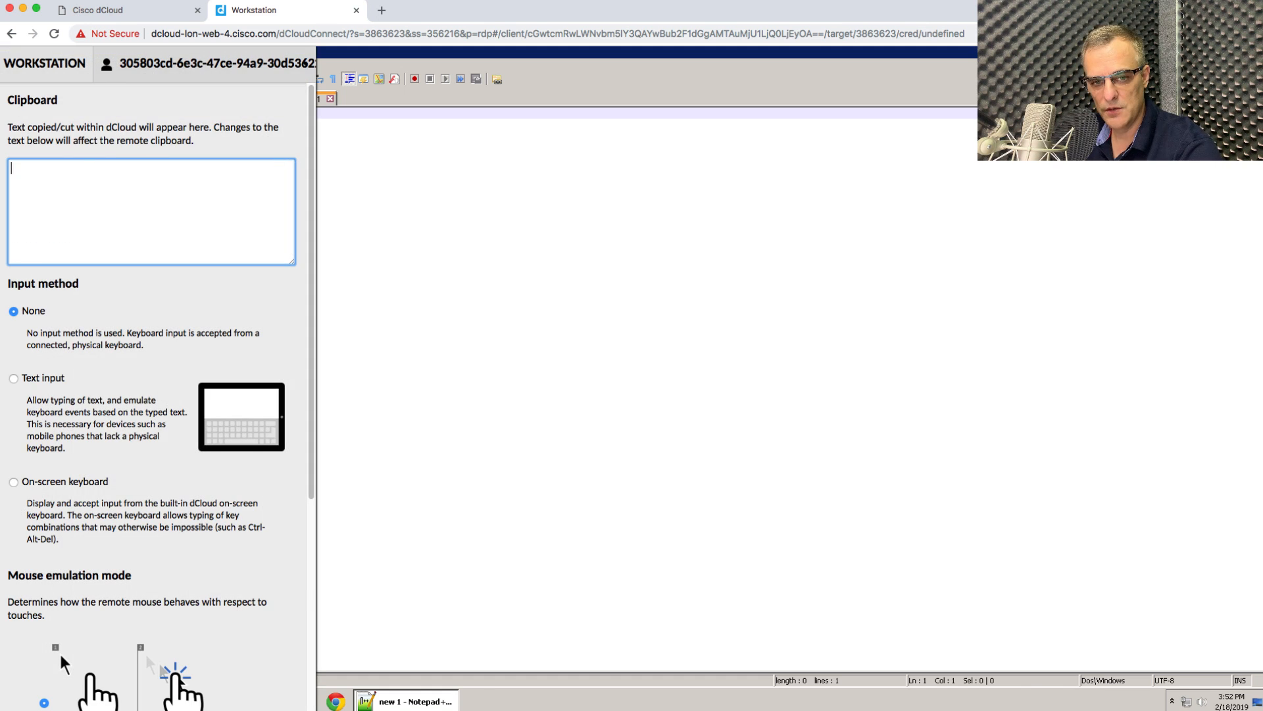
key(super+v)
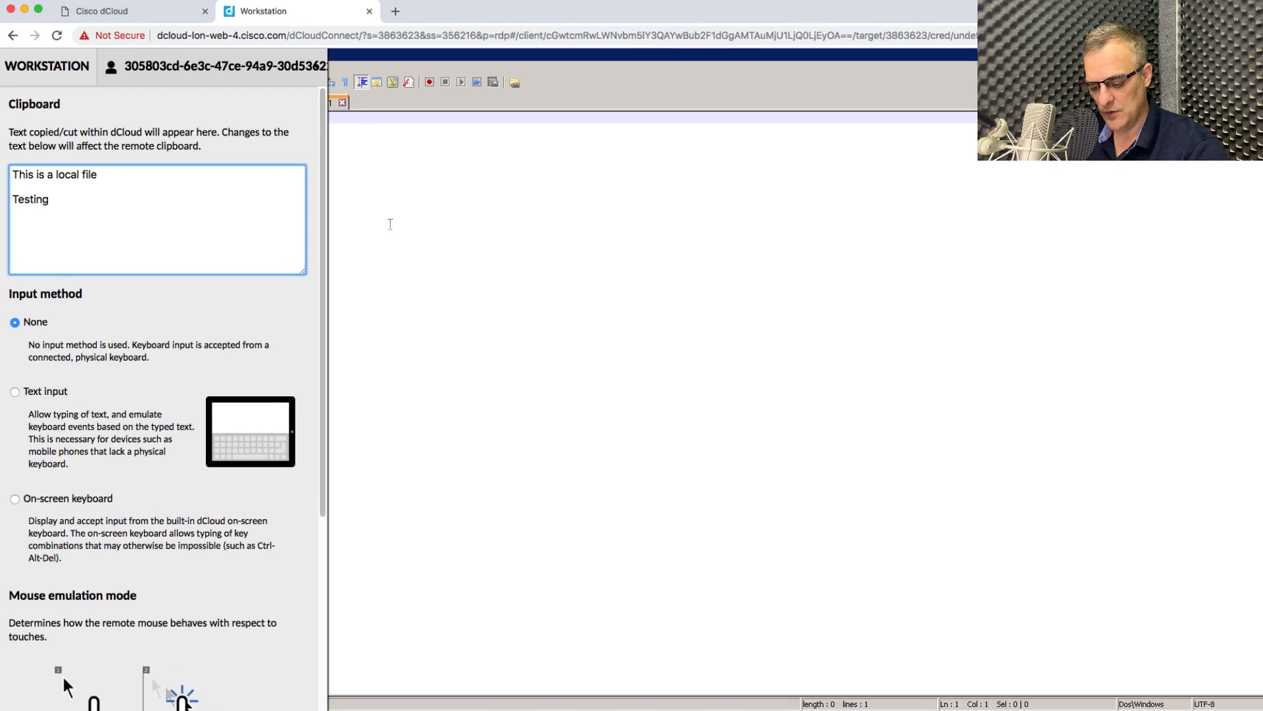
key(ctrl+alt+shift)
Paste the test note into the blank new 1 document, then save reimport virl.virl.
right_click(472, 273)
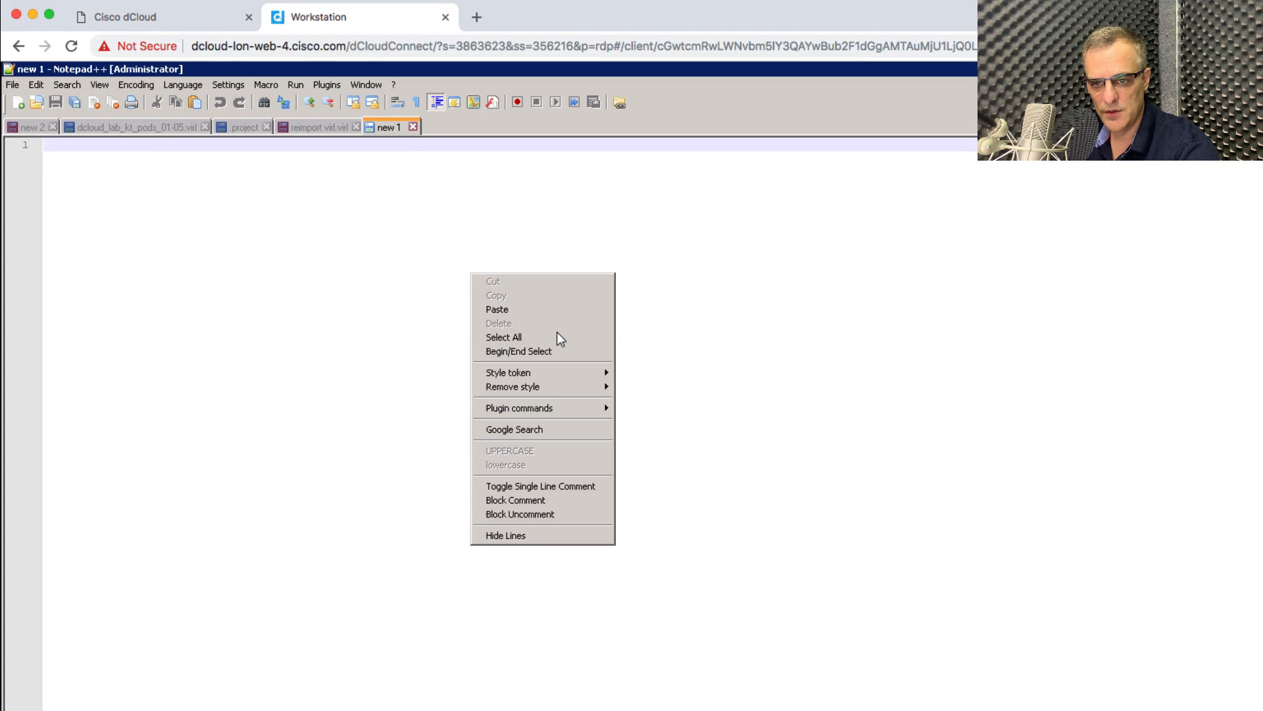
click(545, 307)
drag(546, 308, 46, 128)
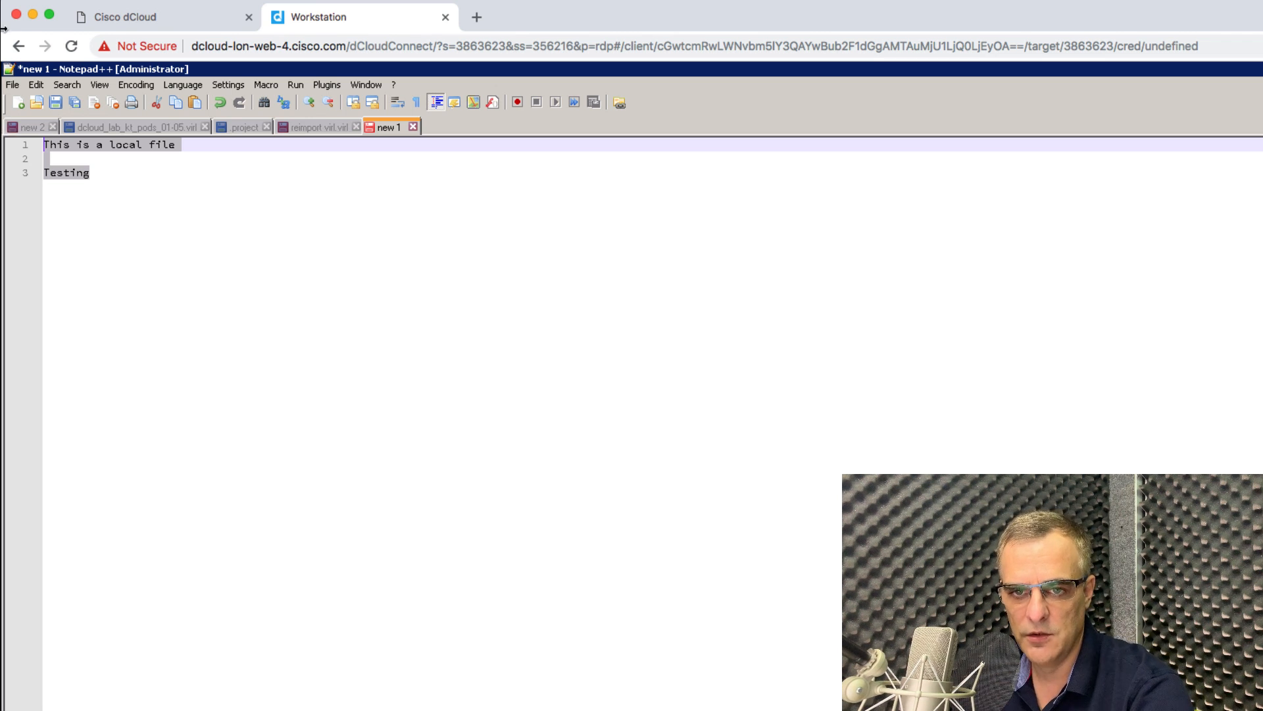
click(315, 126)
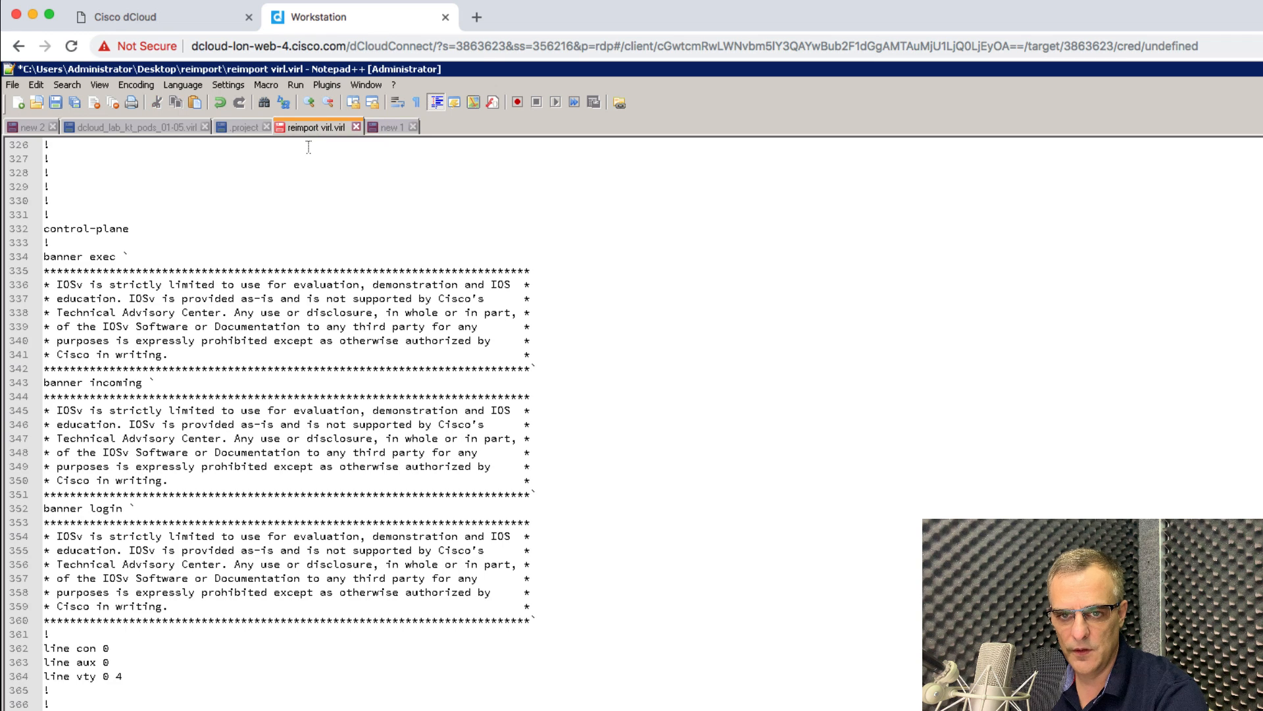
key(ctrl+s)
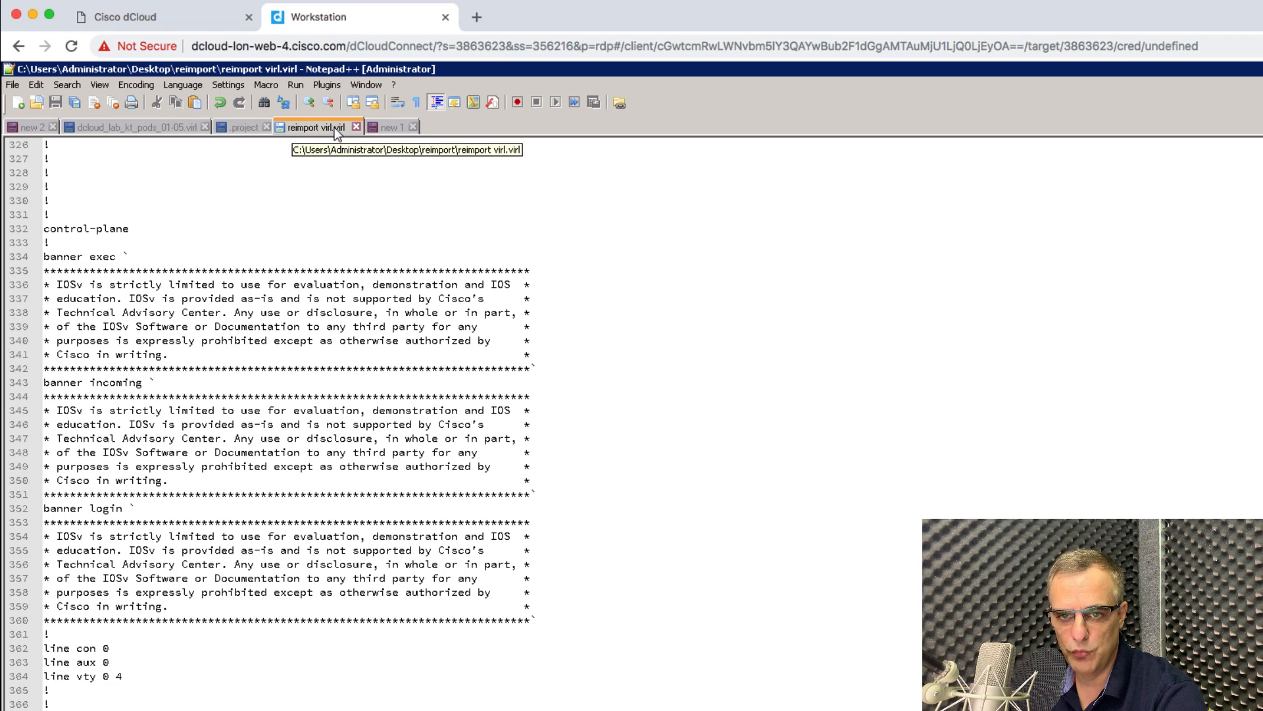
Try creating a '.project' text document in the reimport folder, dismissing the missing file name error.
click(486, 710)
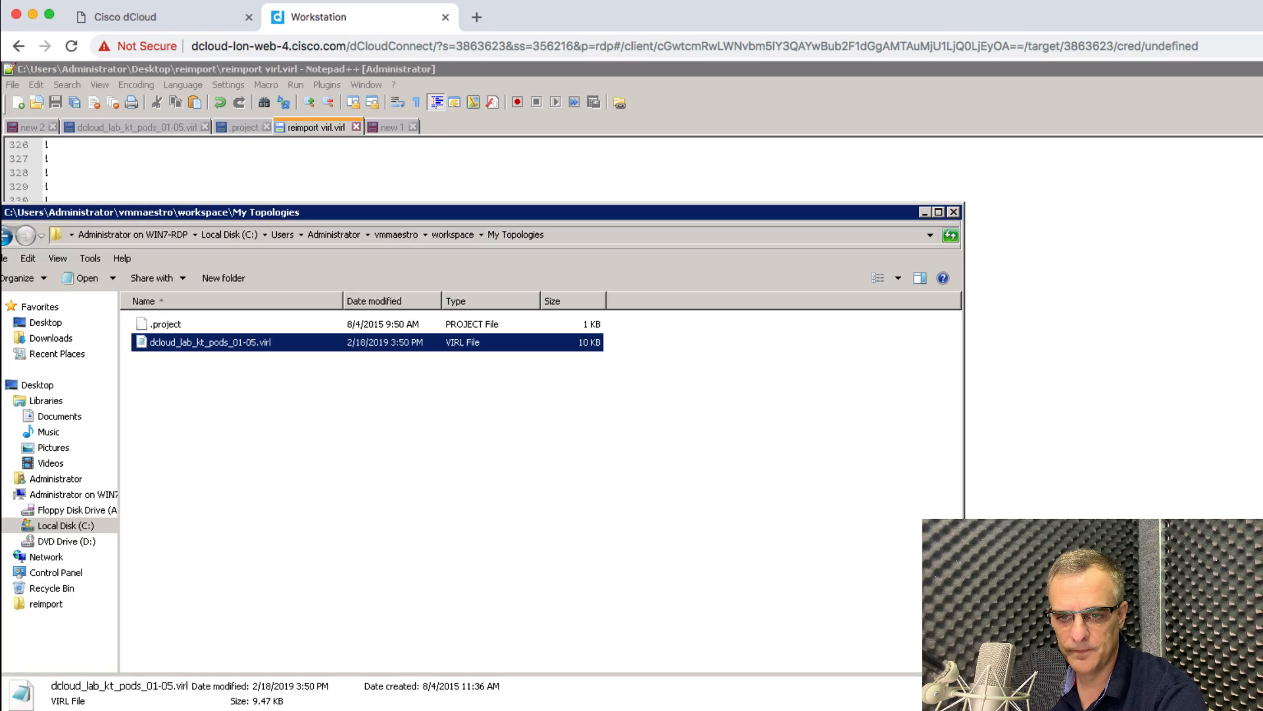
click(626, 710)
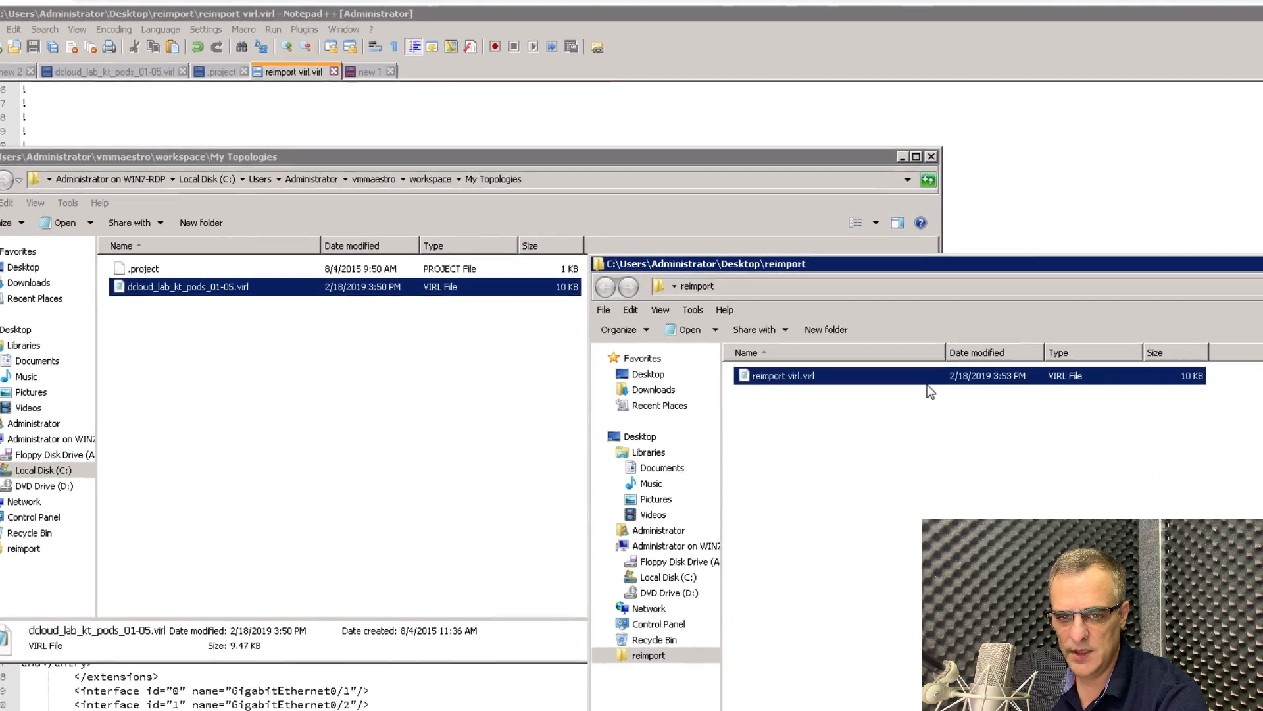
click(927, 384)
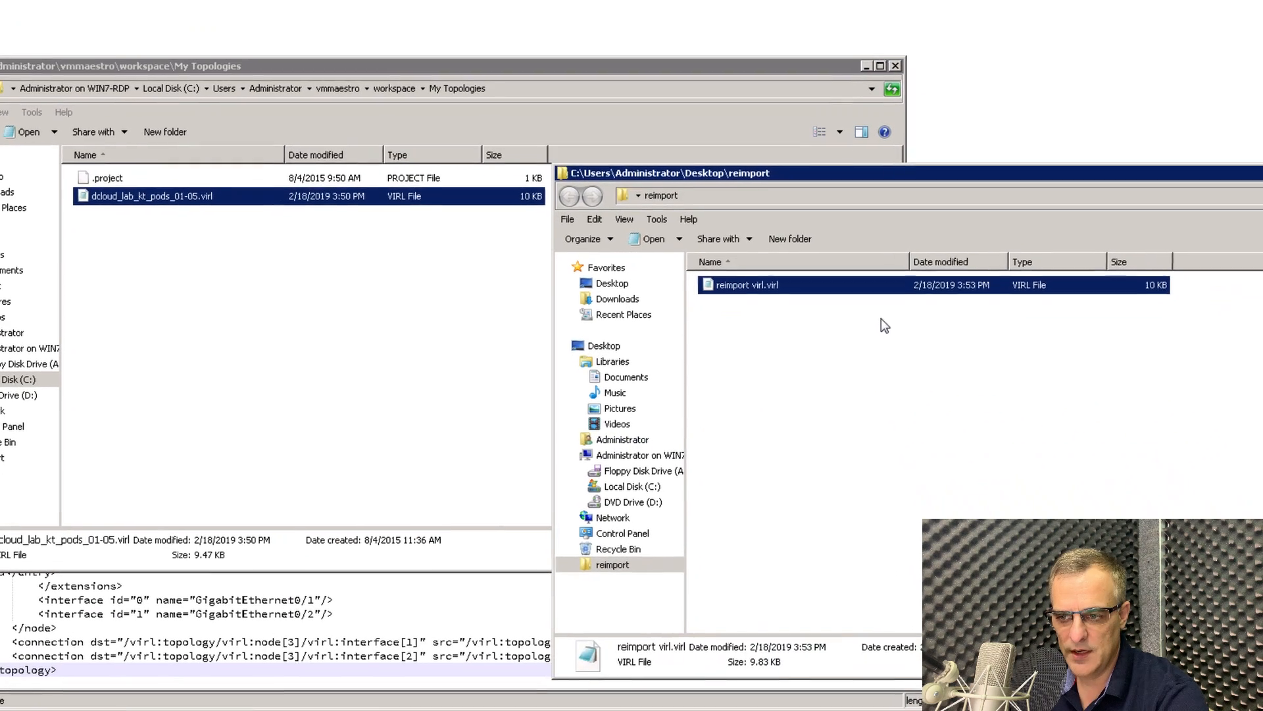
right_click(891, 420)
mouse_move(931, 494)
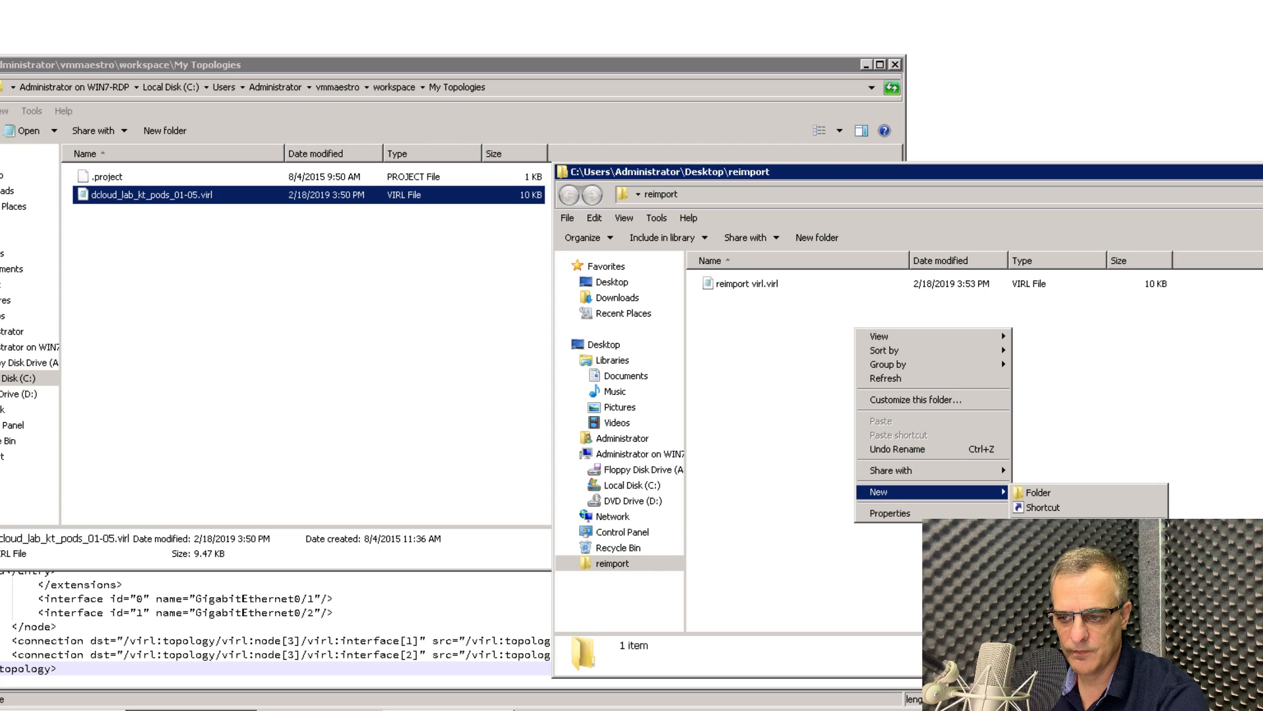
click(1053, 573)
text(.p)
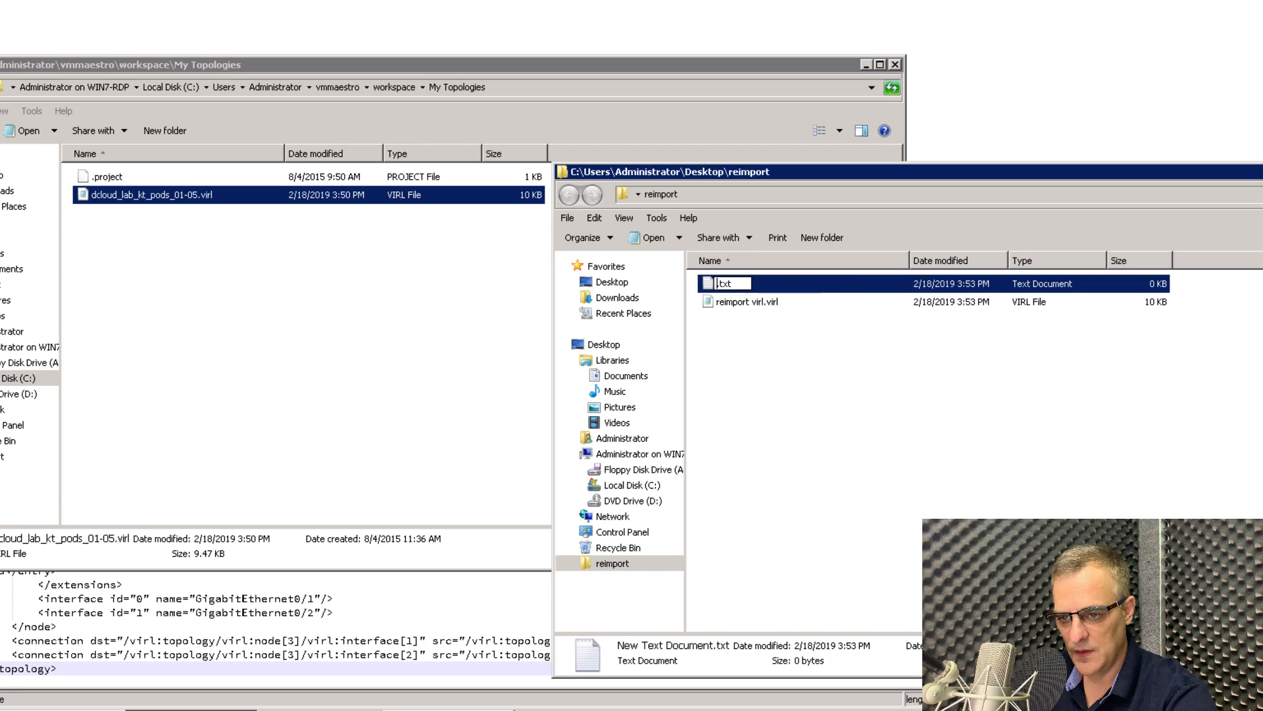
key(Delete)
key(Delete)
key(Delete)
key(Delete)
text(roject)
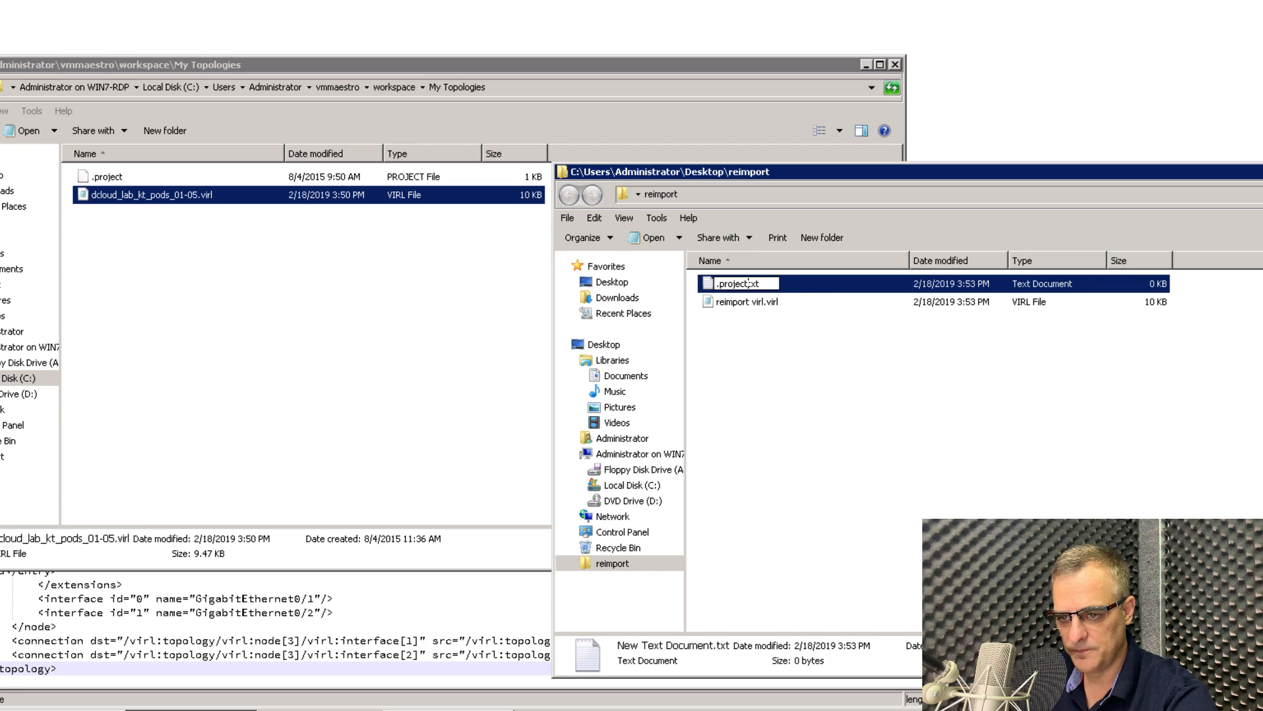
key(Return)
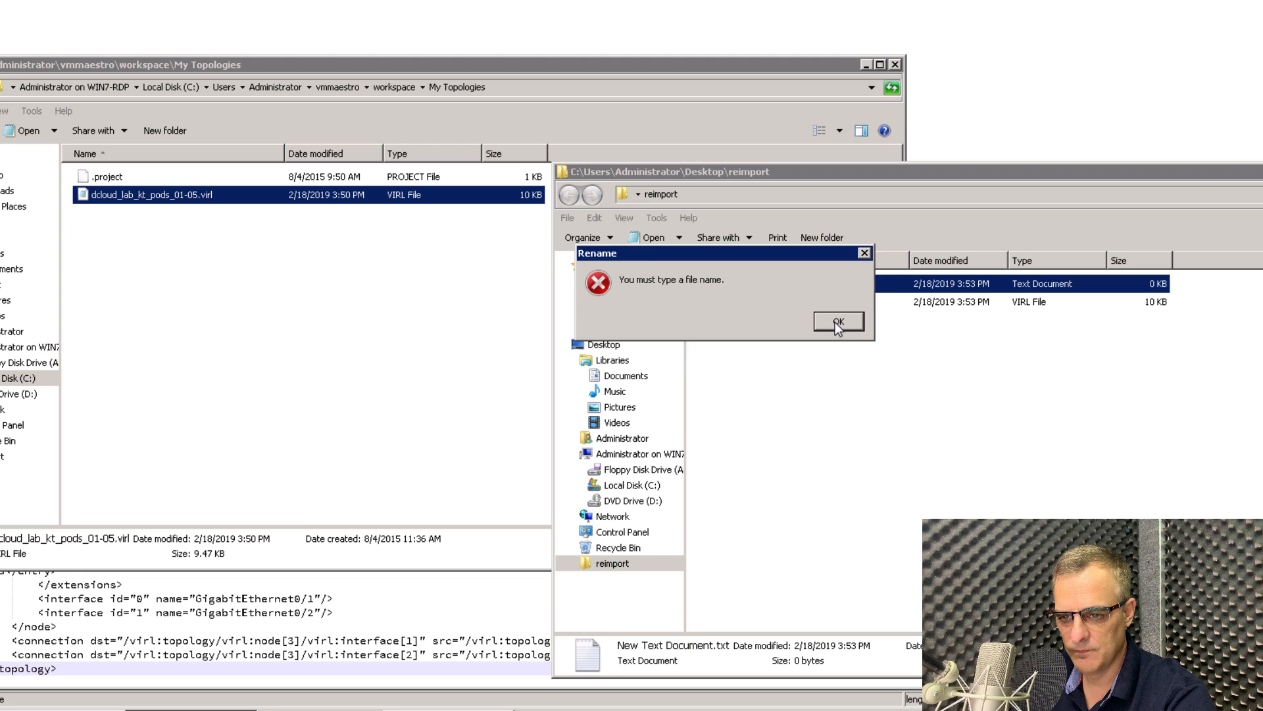
click(835, 323)
Copy the .project file from My Topologies and paste it into the reimport folder.
click(105, 176)
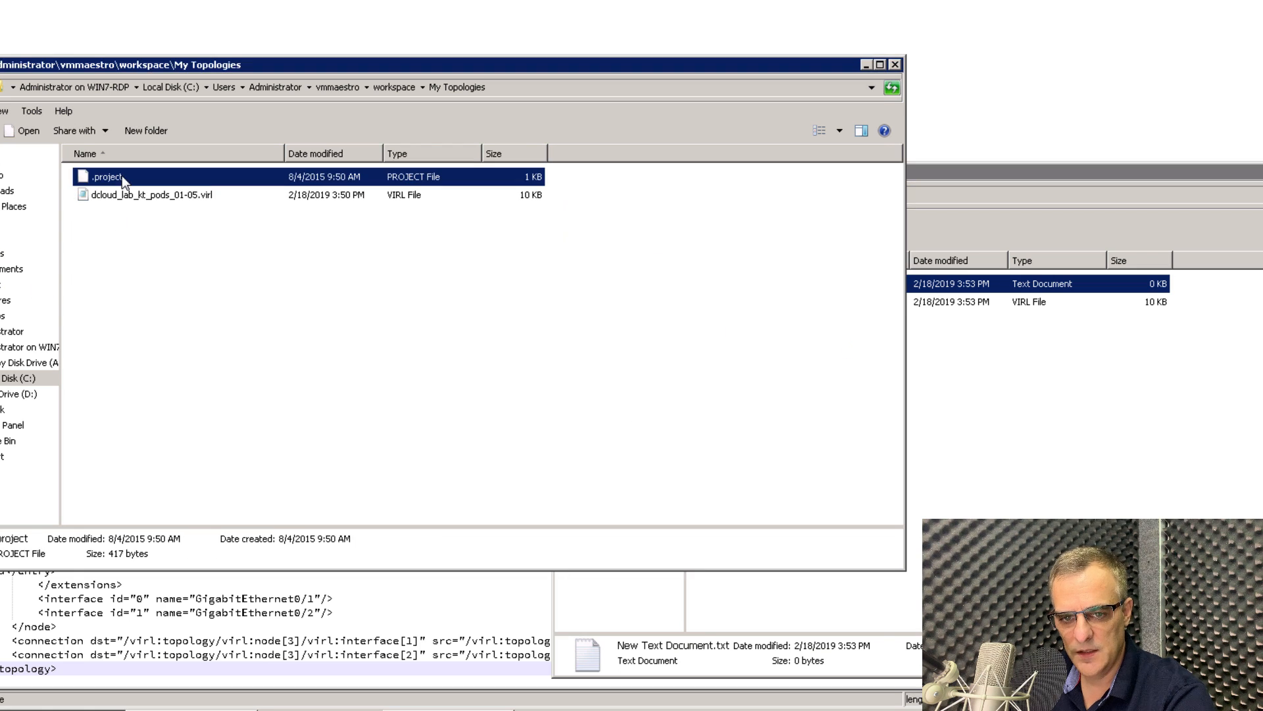
right_click(123, 178)
click(201, 290)
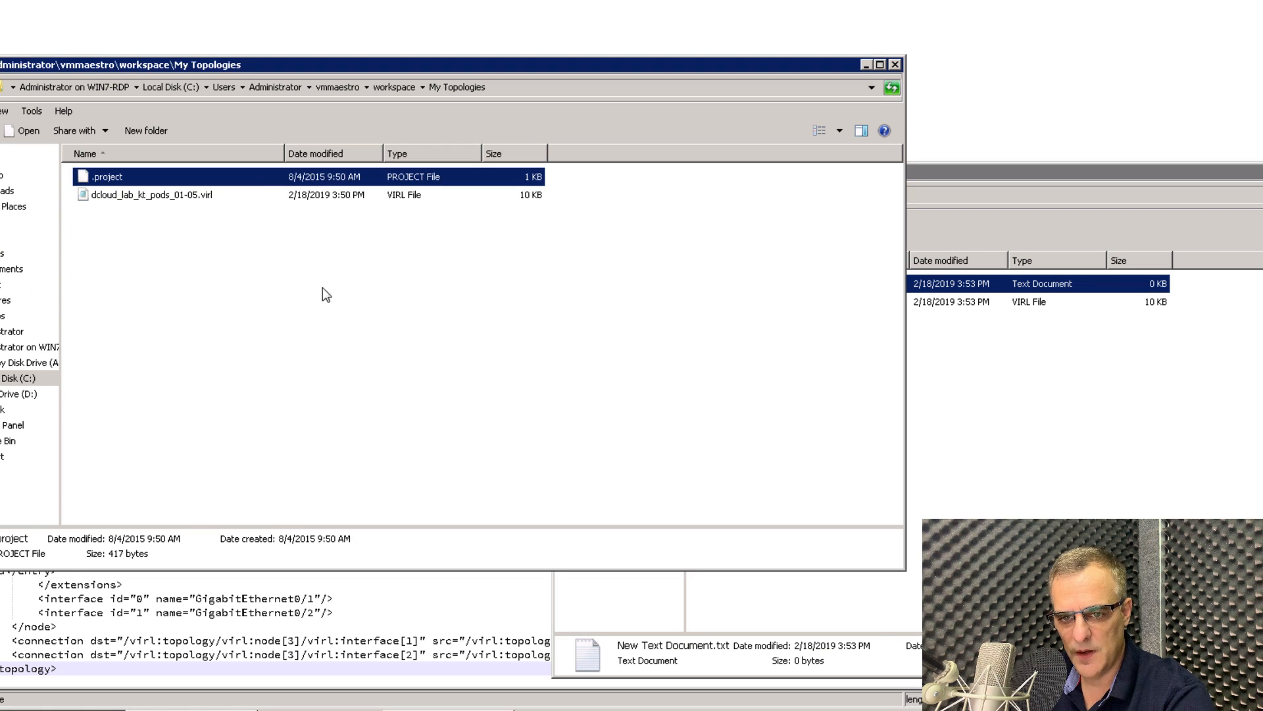
click(1066, 430)
right_click(762, 392)
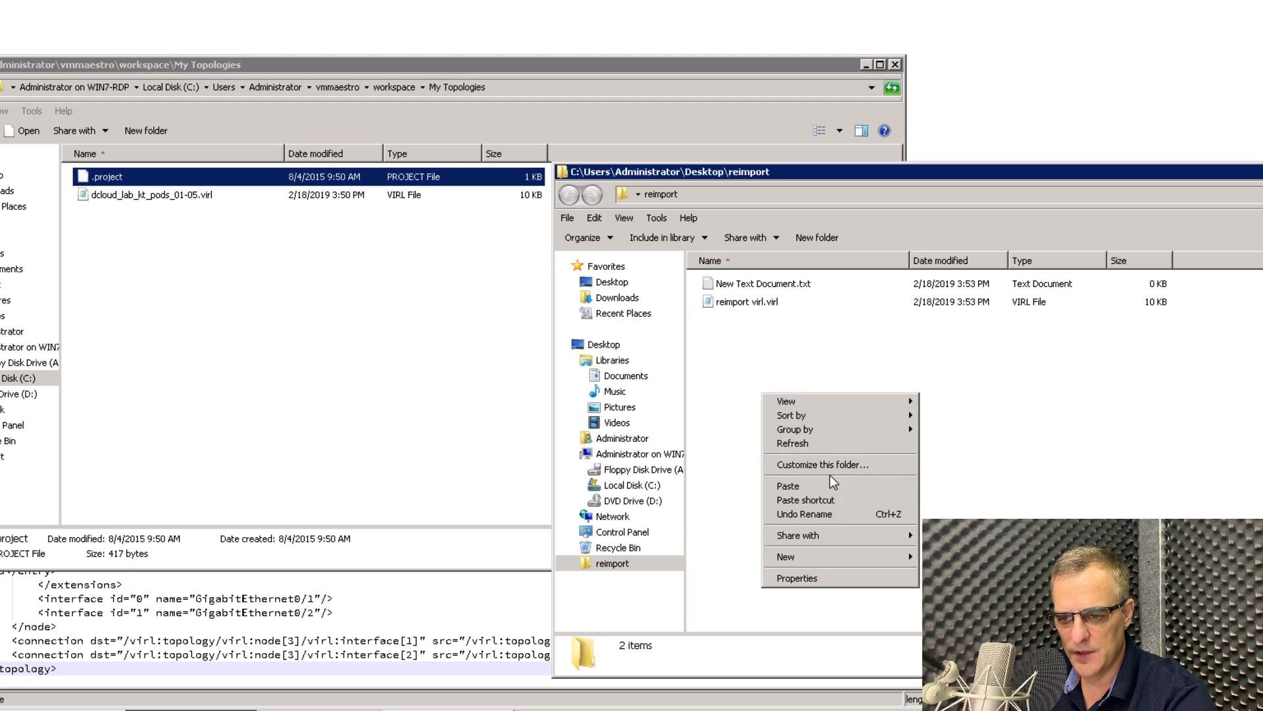
click(819, 485)
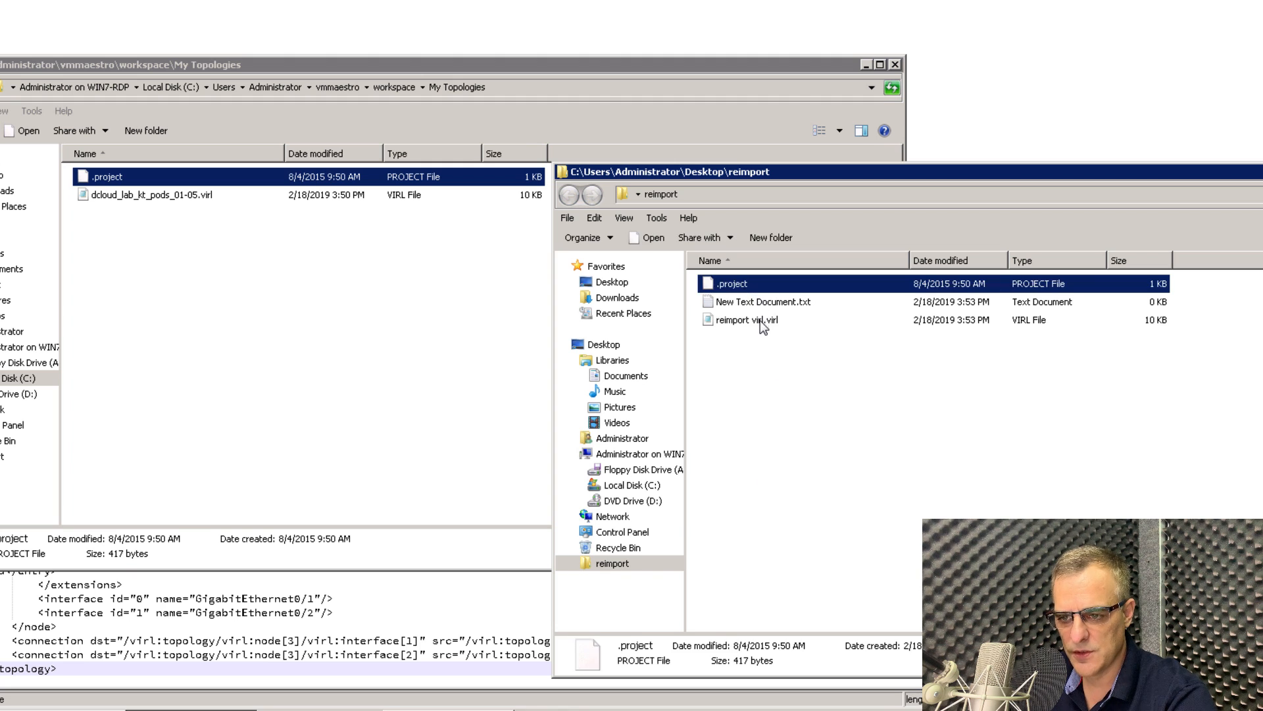
Delete the leftover New Text Document and open the copied .project in Notepad++.
click(760, 321)
click(760, 302)
key(Delete)
key(Return)
click(727, 284)
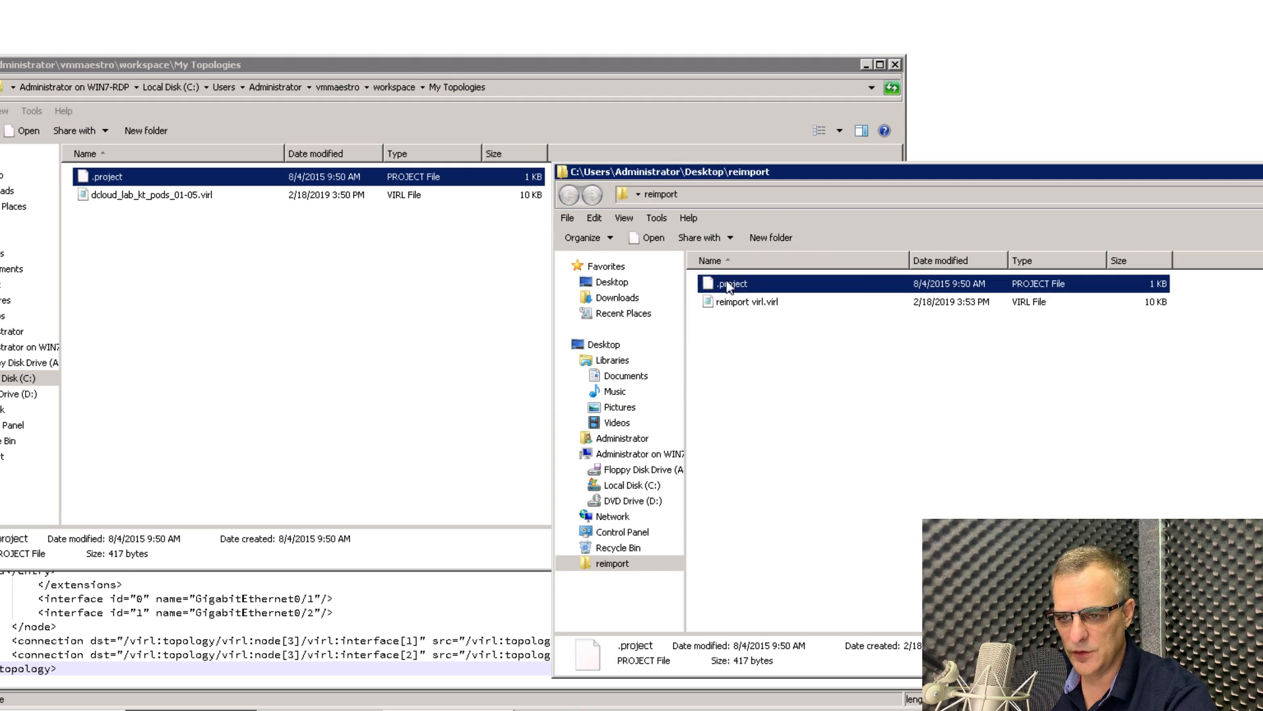
right_click(728, 285)
click(770, 299)
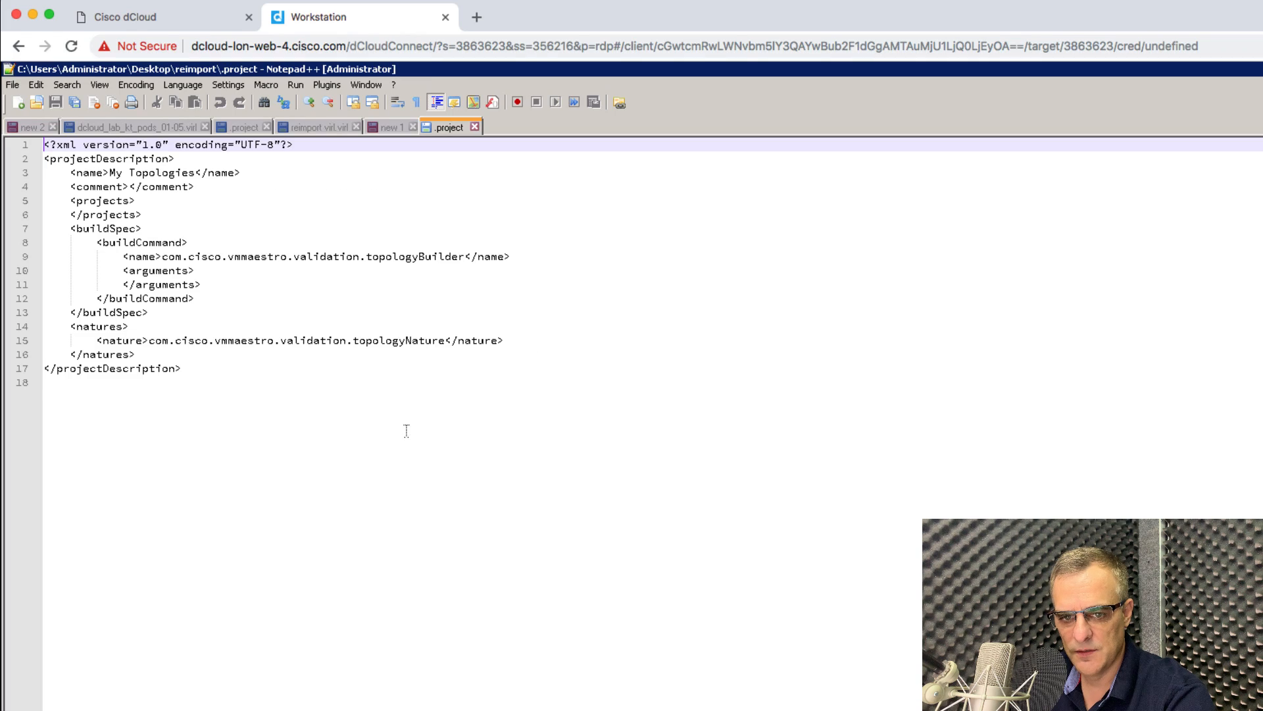
Delete all the existing XML in .project, leaving the file empty.
drag(348, 285, 296, 1)
key(Delete)
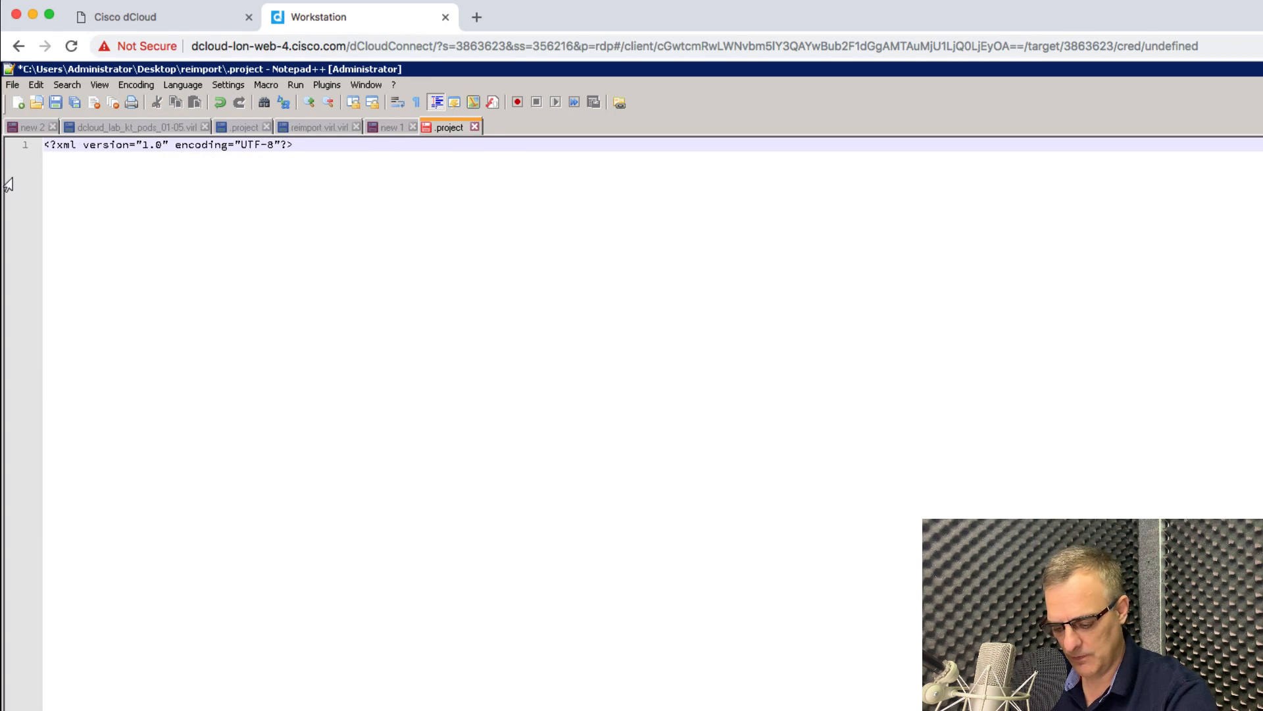
key(ctrl+a)
key(Delete)
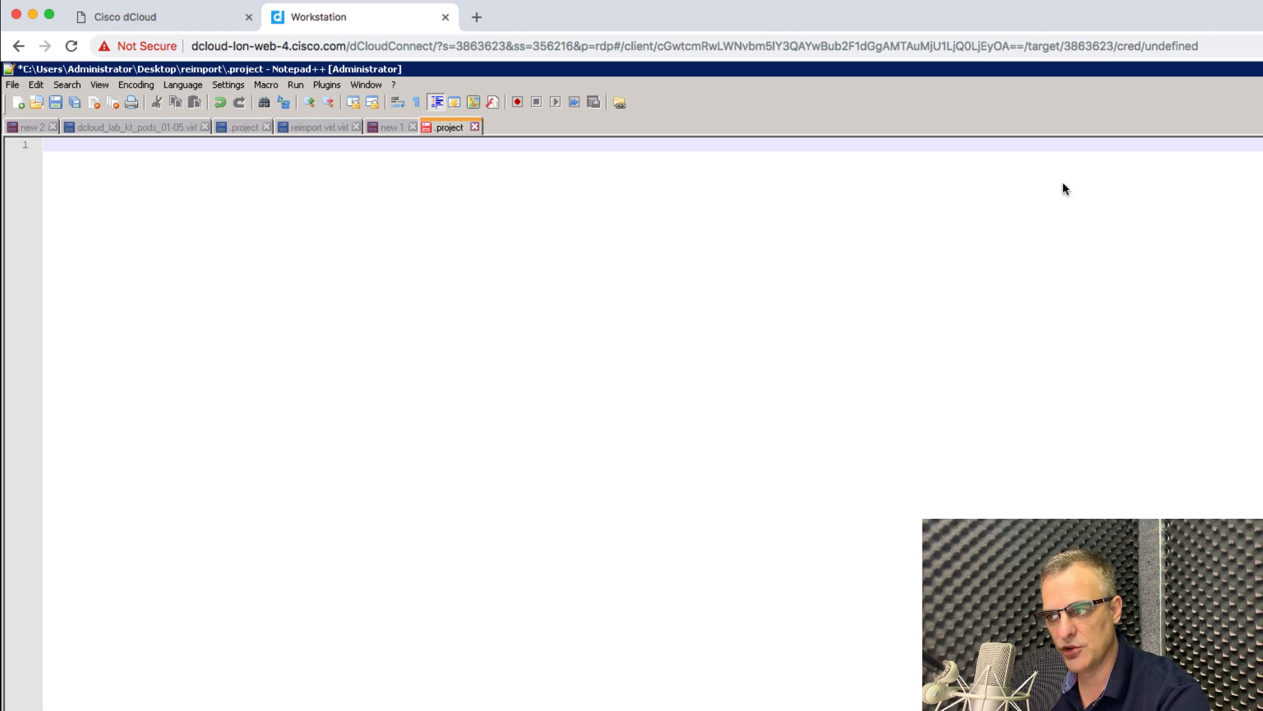
Copy the full project description XML from the untitled file in local Sublime Text.
key(super+Tab)
click(762, 118)
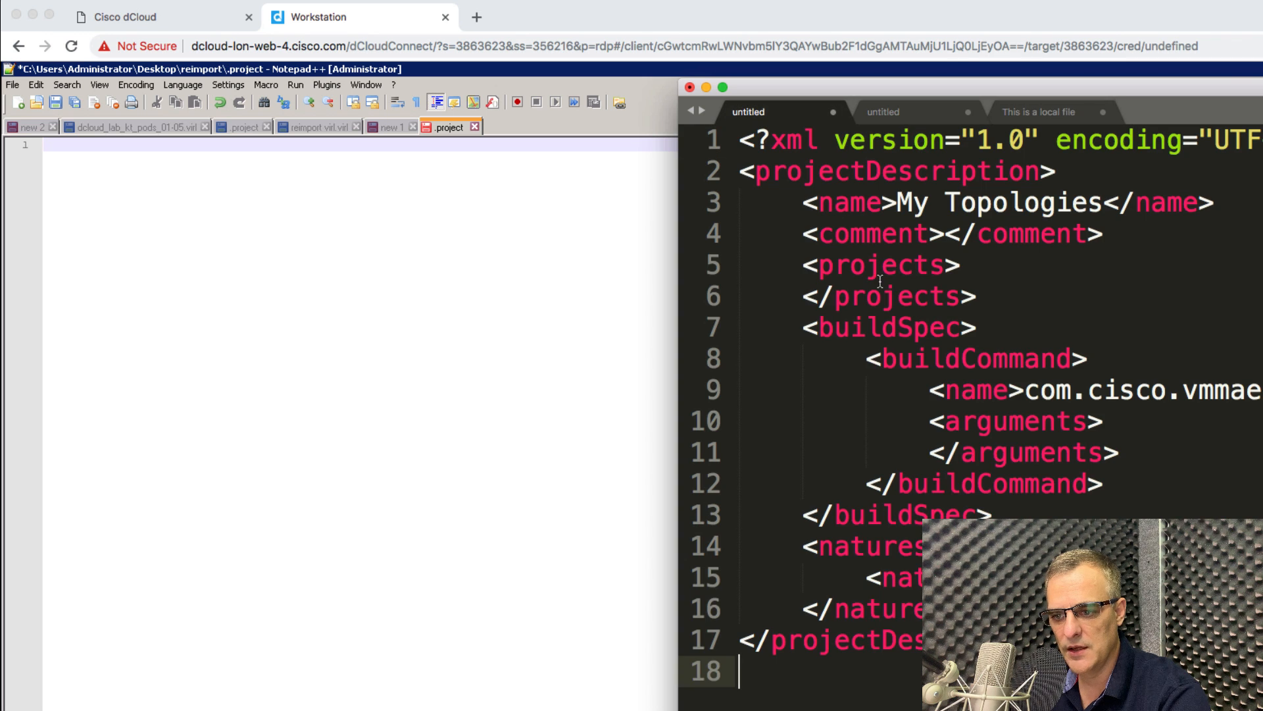
drag(1224, 88, 815, 72)
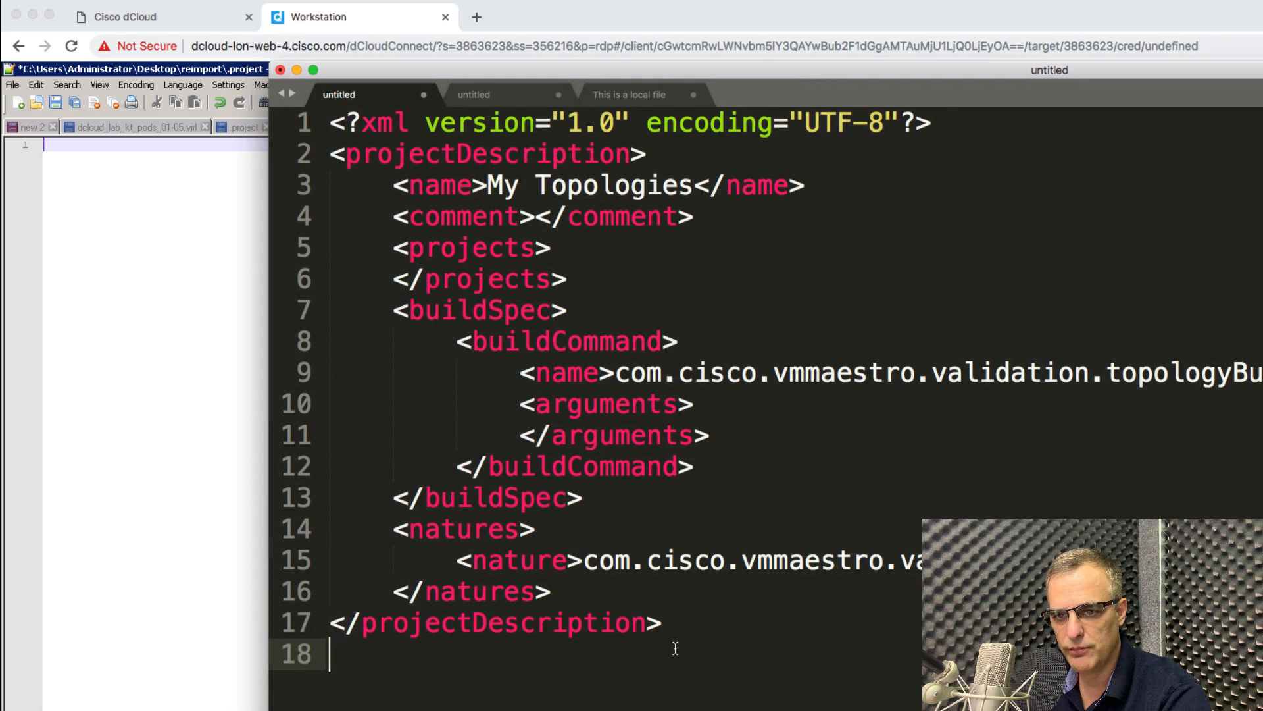
drag(592, 658, 40, 60)
right_click(378, 223)
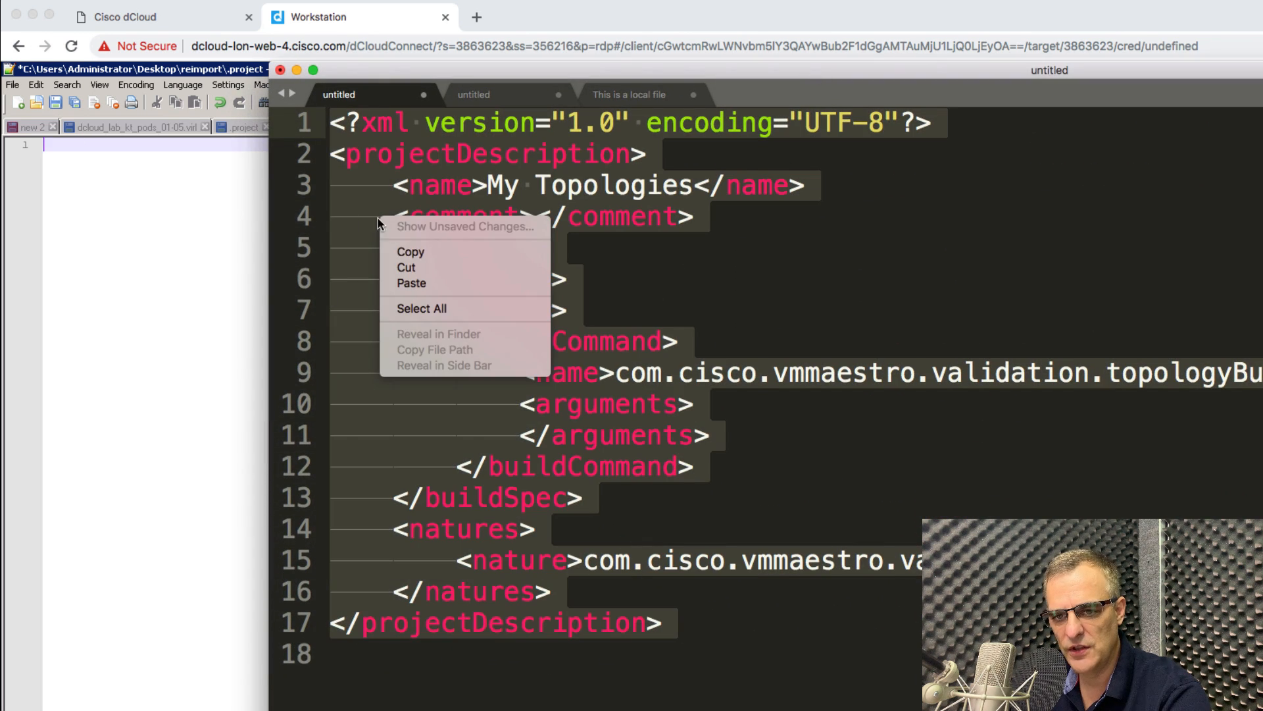
click(411, 252)
click(227, 193)
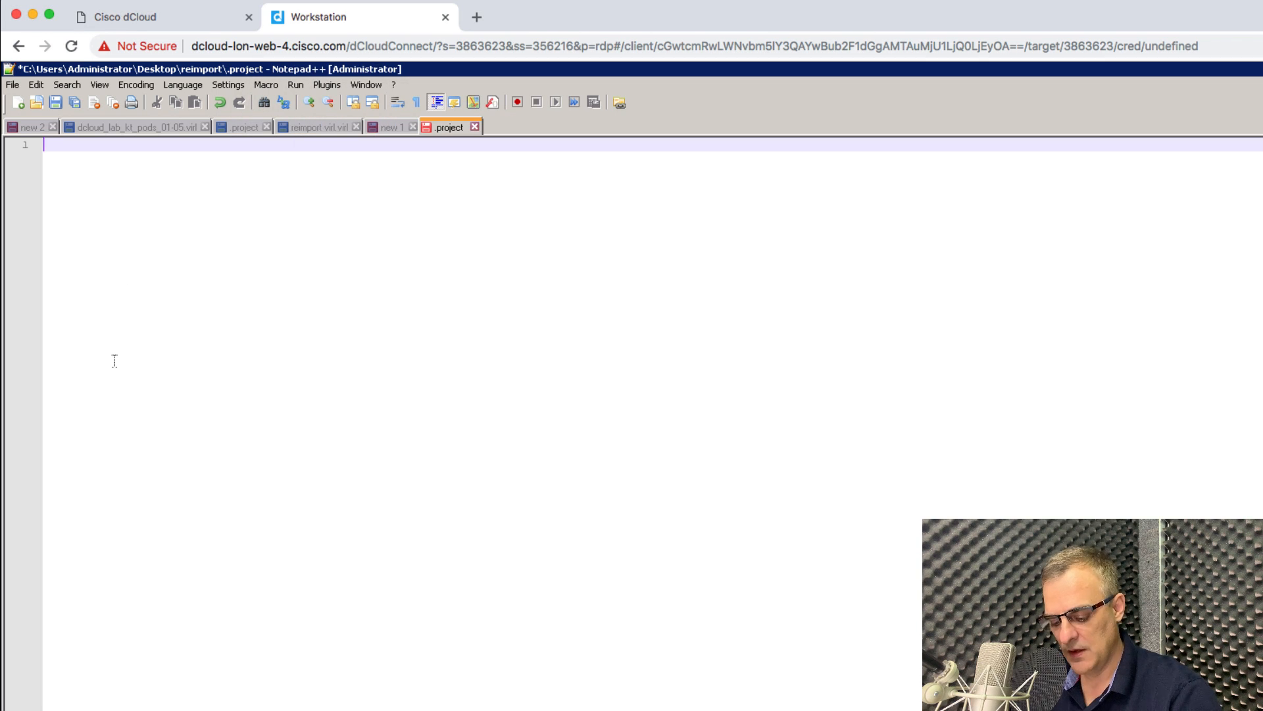
Paste the XML into the dCloud clipboard, then into .project, and save it.
key(ctrl+alt+shift)
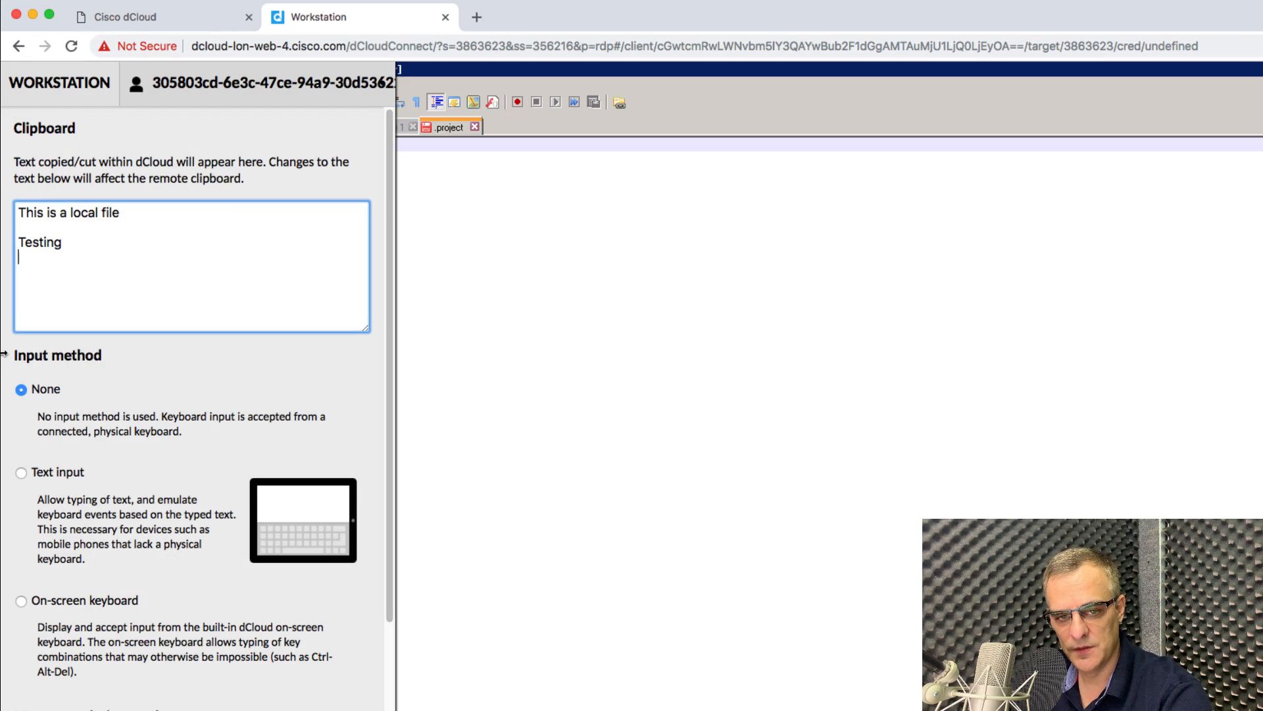
key(ctrl+a)
key(super+v)
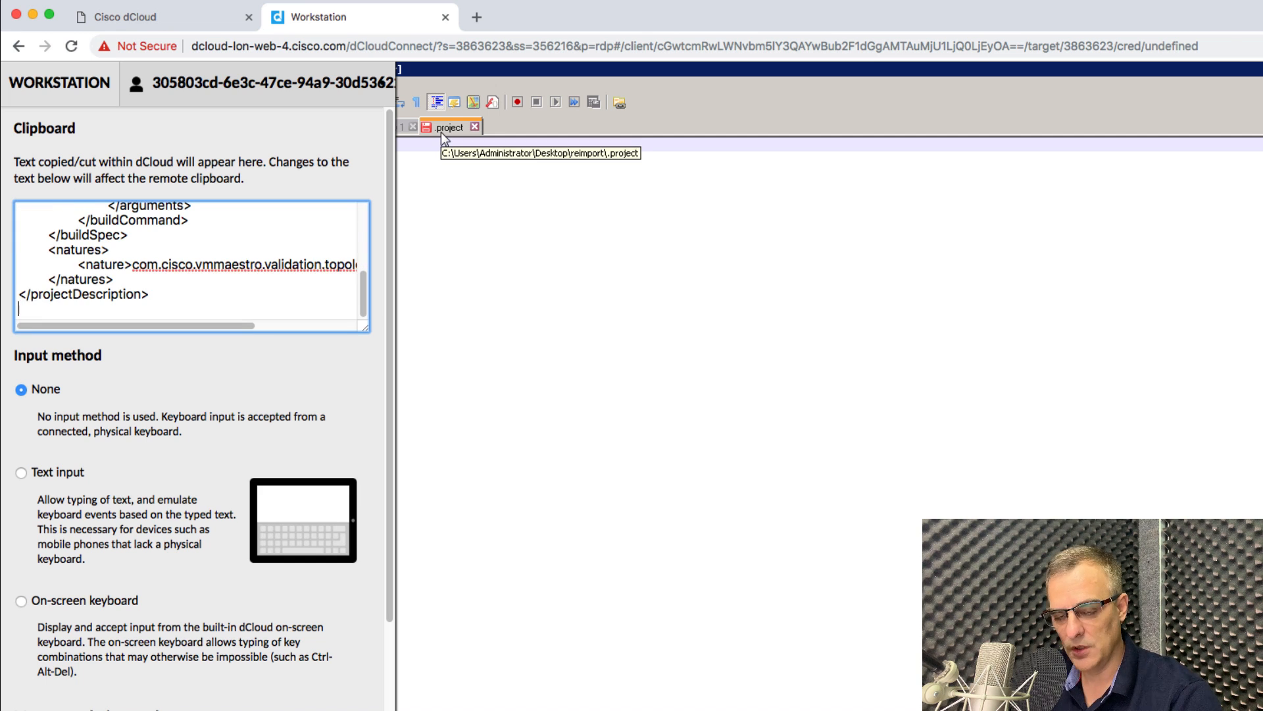
key(ctrl+alt+shift)
right_click(425, 212)
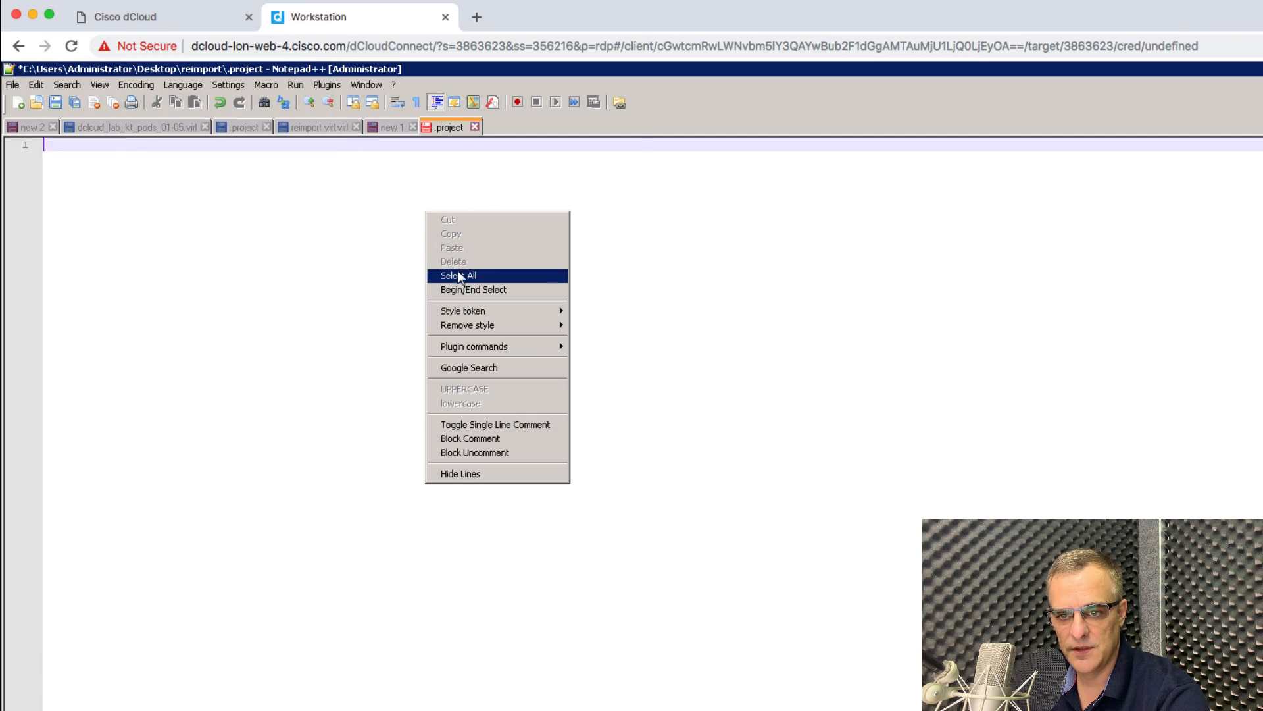
click(352, 220)
right_click(341, 199)
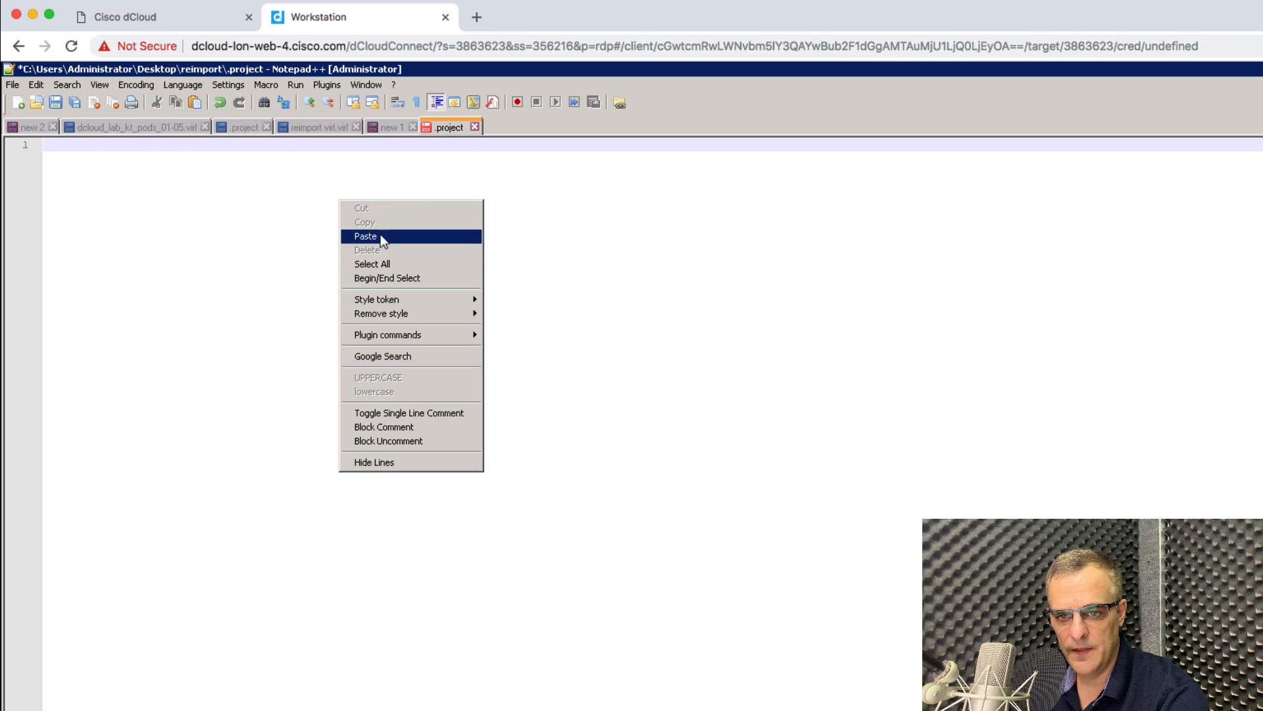
click(381, 234)
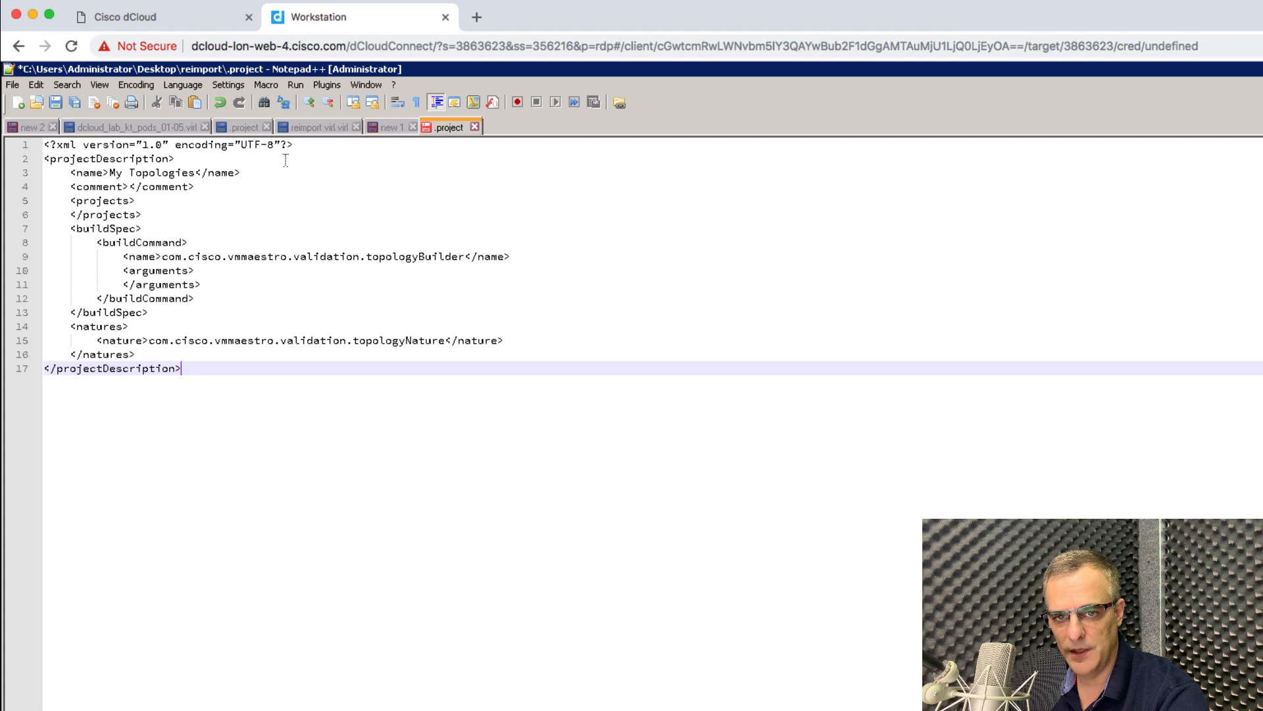
key(ctrl+s)
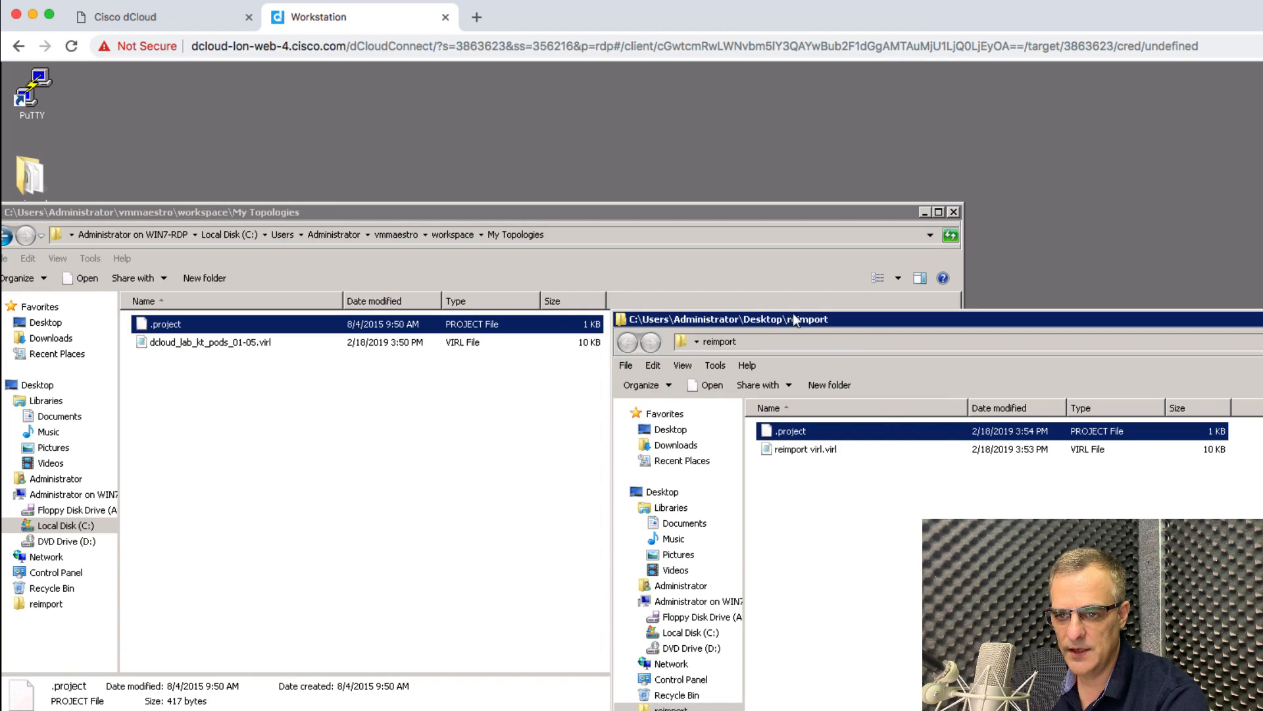
Move the reimport and My Topologies windows aside and start VM Maestro from its desktop shortcut.
drag(795, 320, 495, 265)
drag(437, 221, 647, 502)
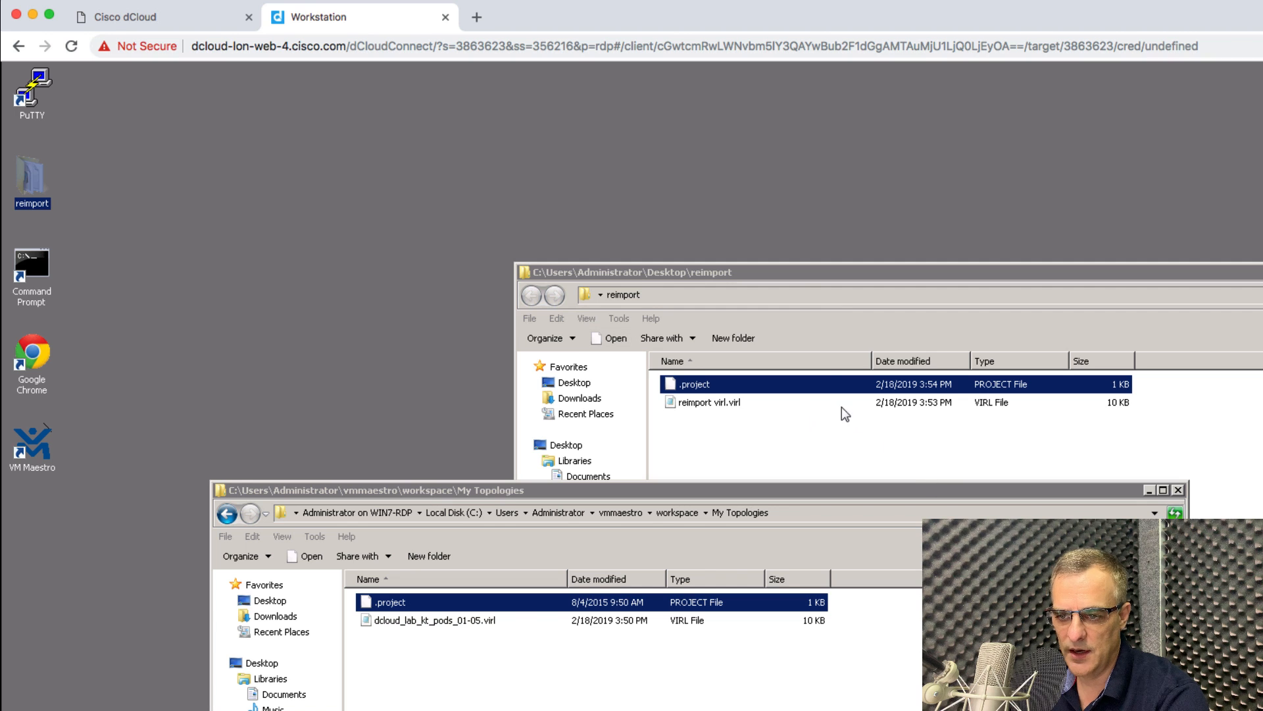
click(819, 397)
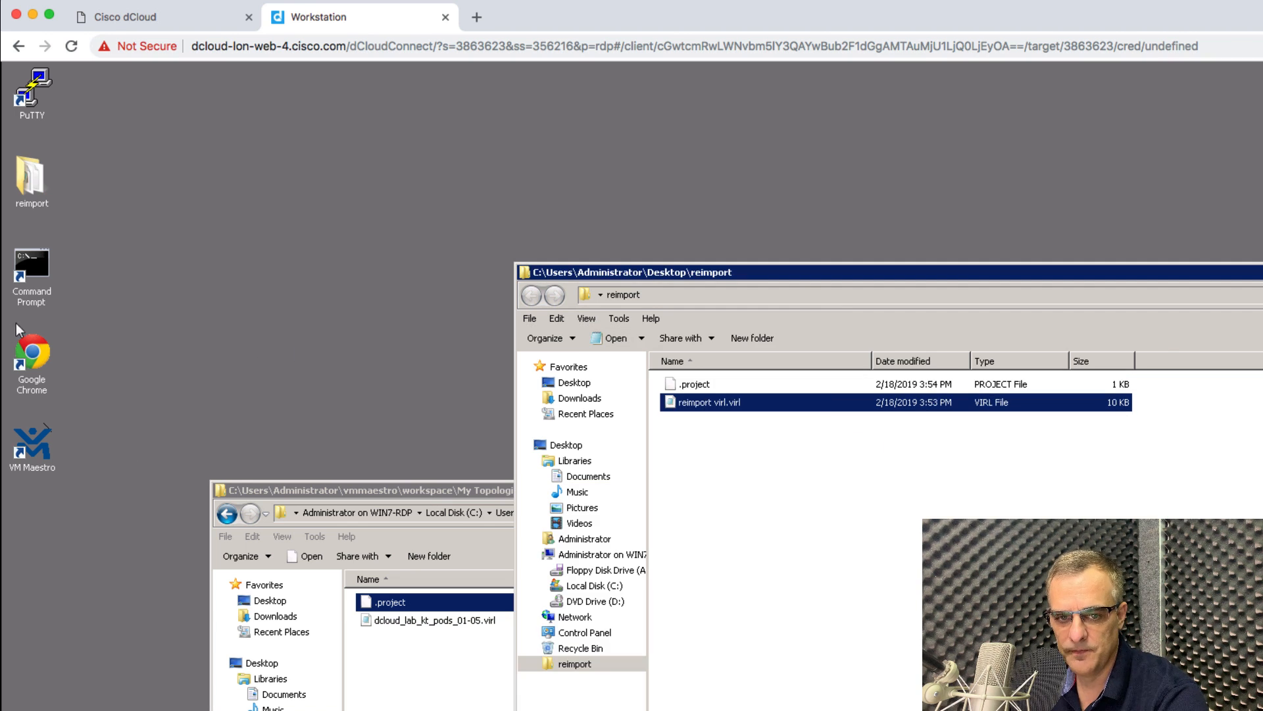
click(37, 455)
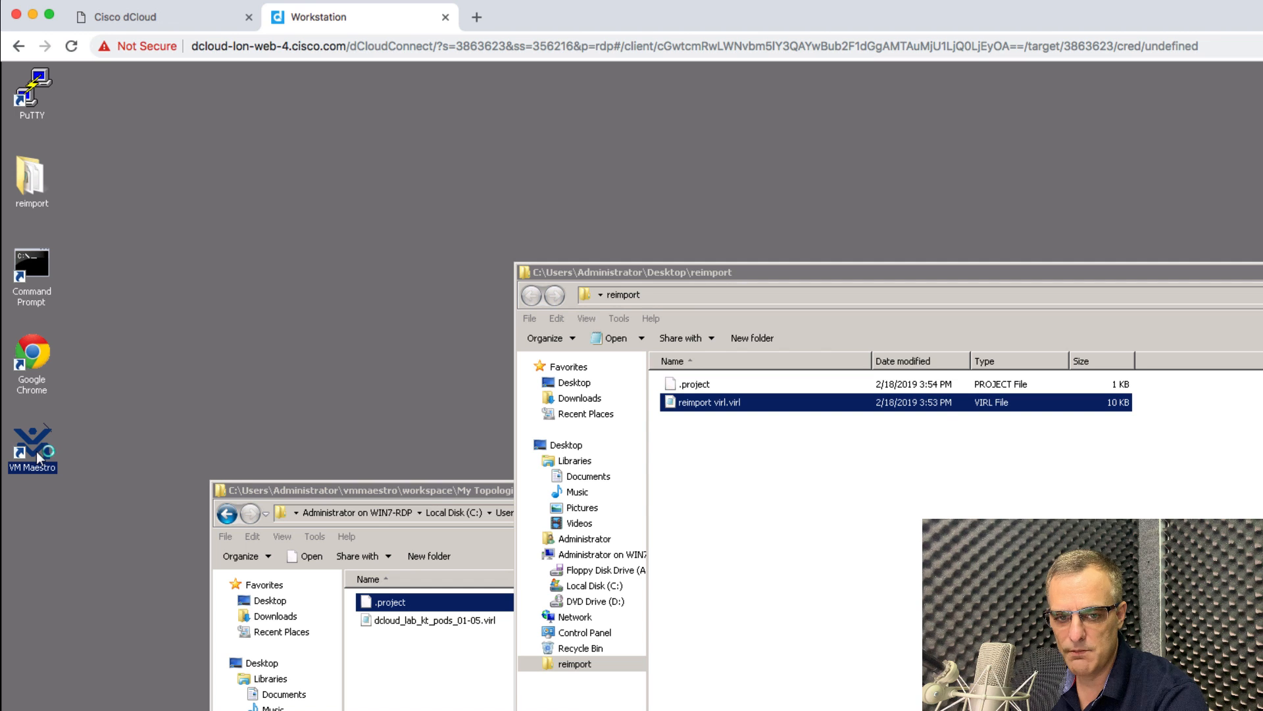
double_click(37, 454)
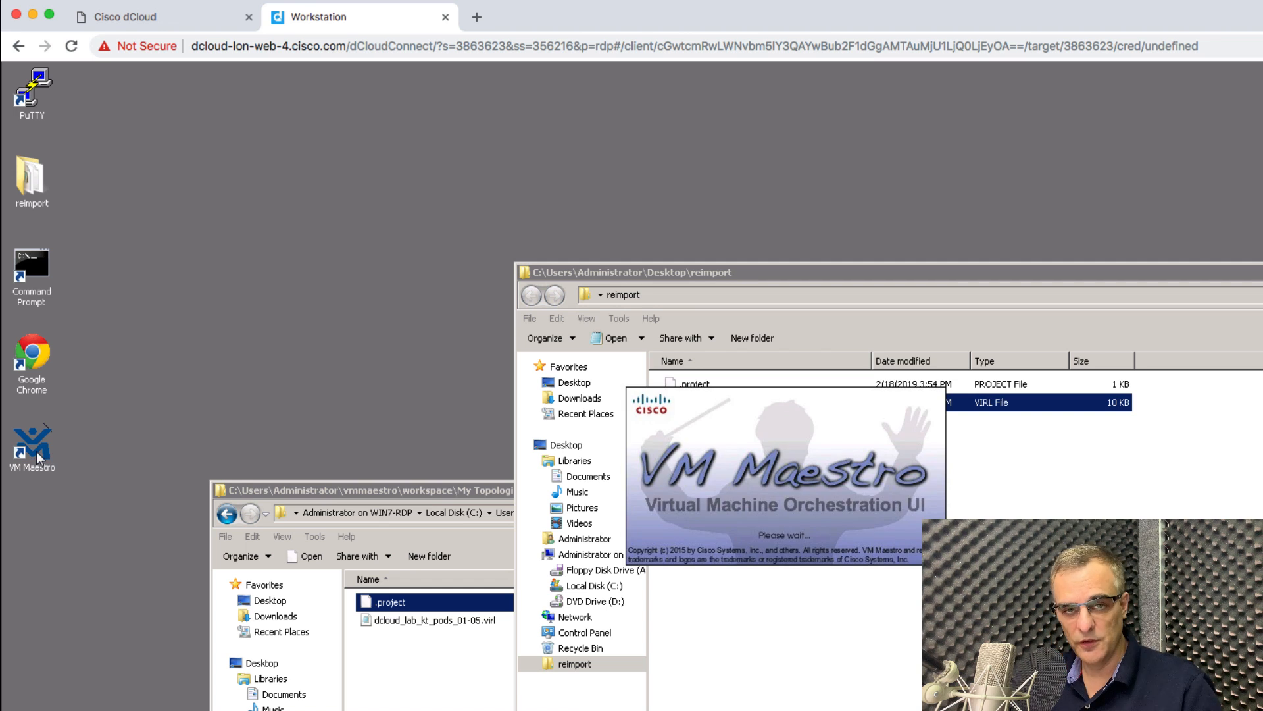
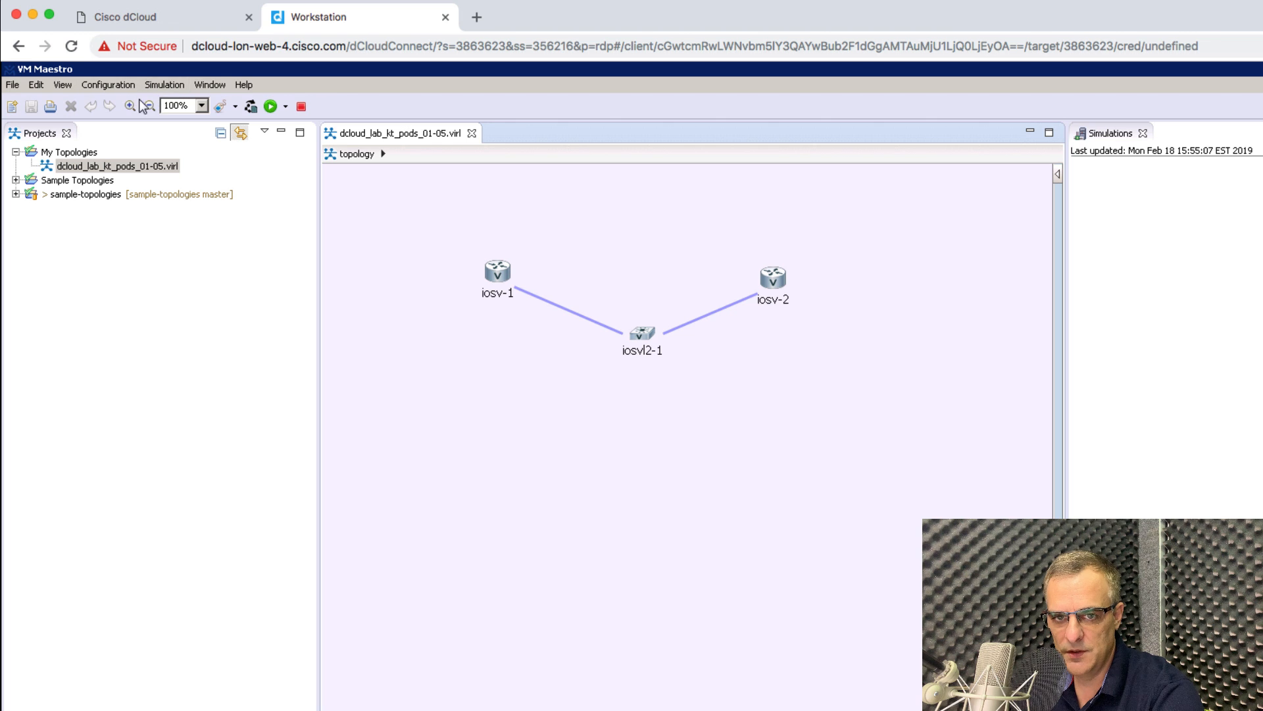
Start a File > Import of a topology file from the file system.
click(62, 84)
click(34, 85)
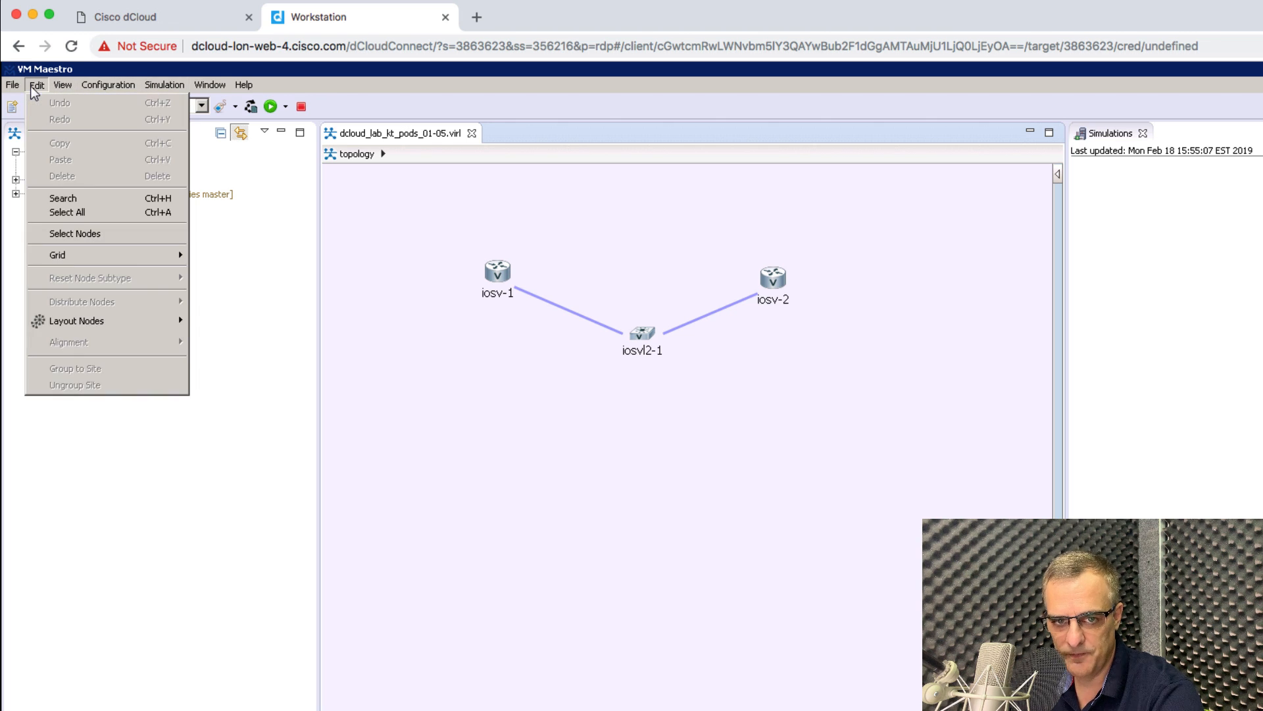
click(13, 86)
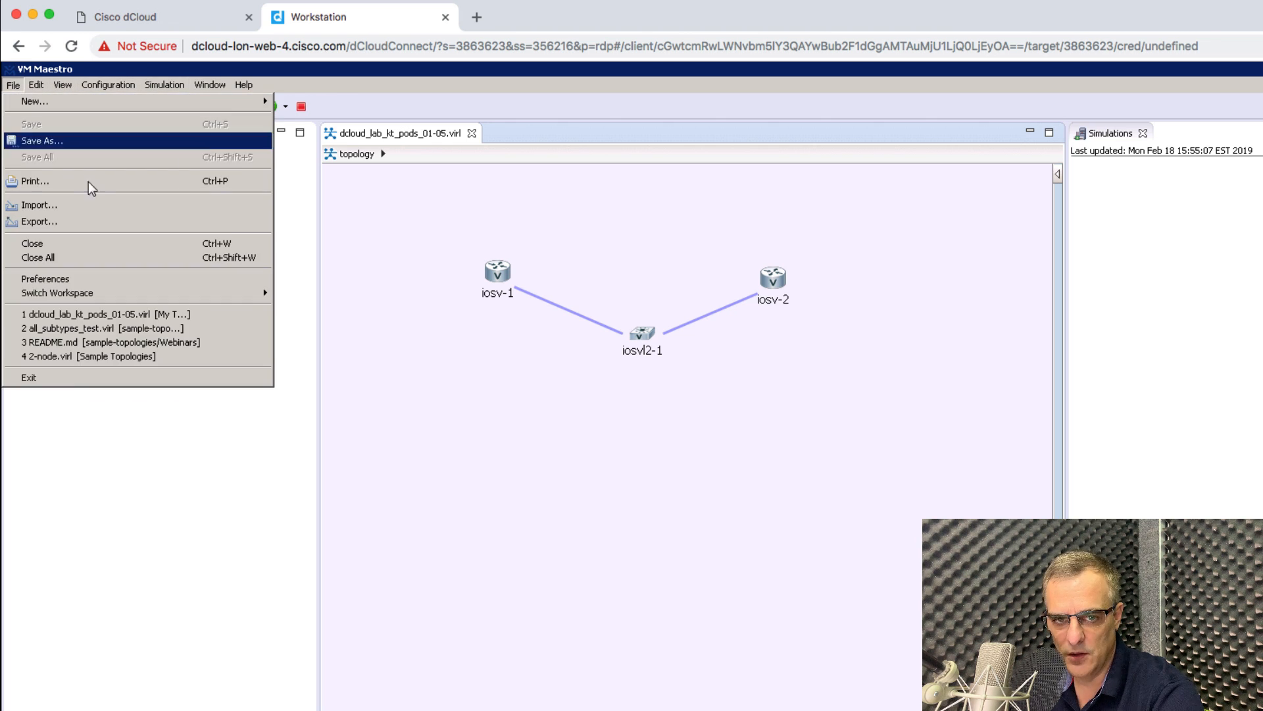
click(94, 204)
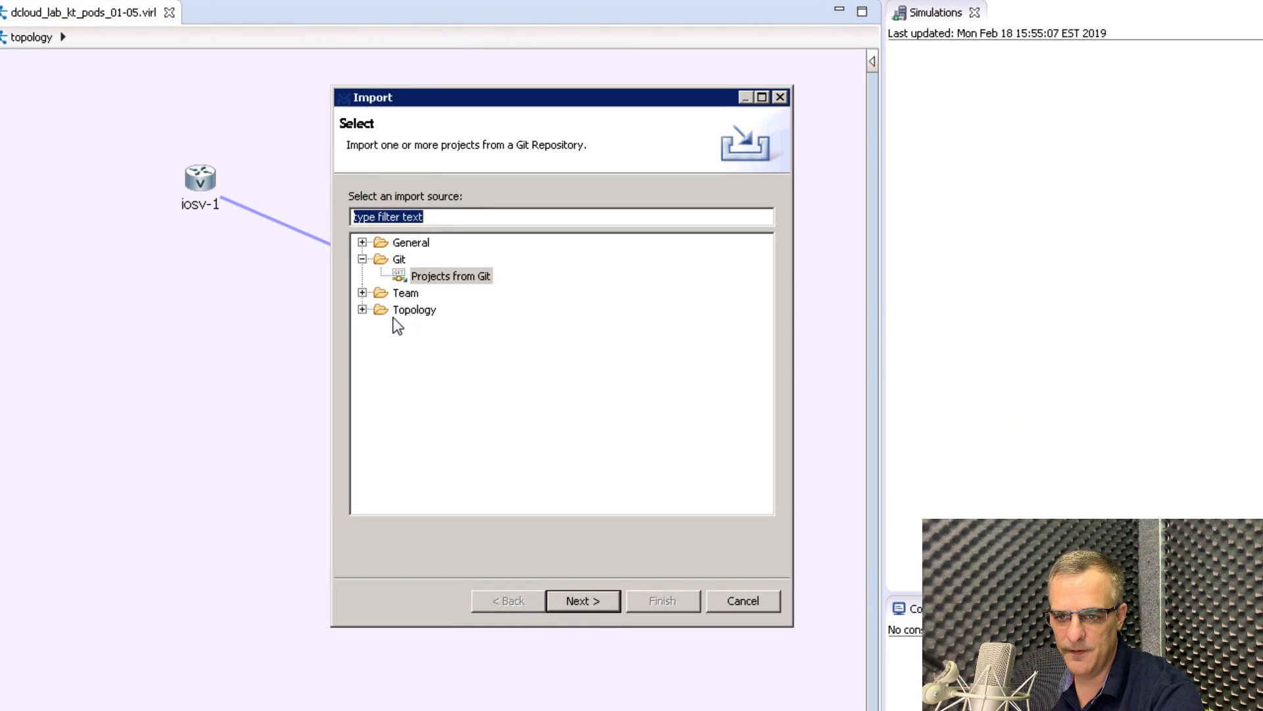
click(362, 309)
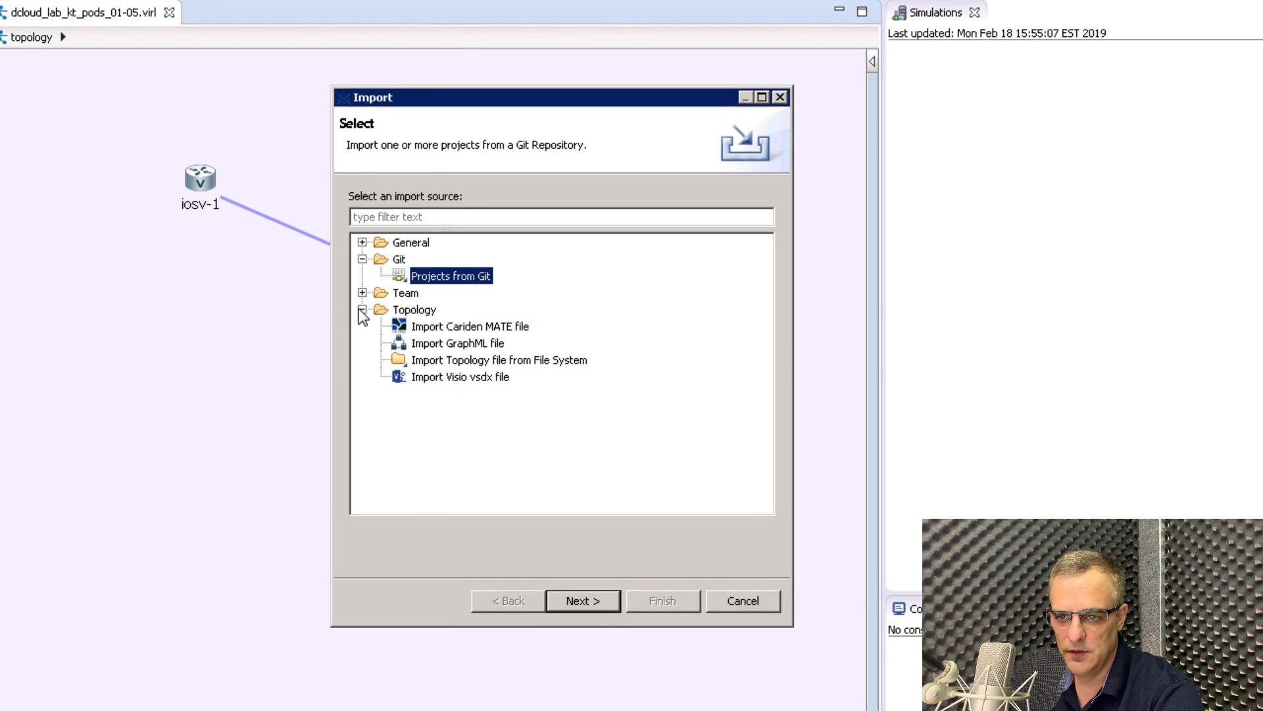
click(497, 362)
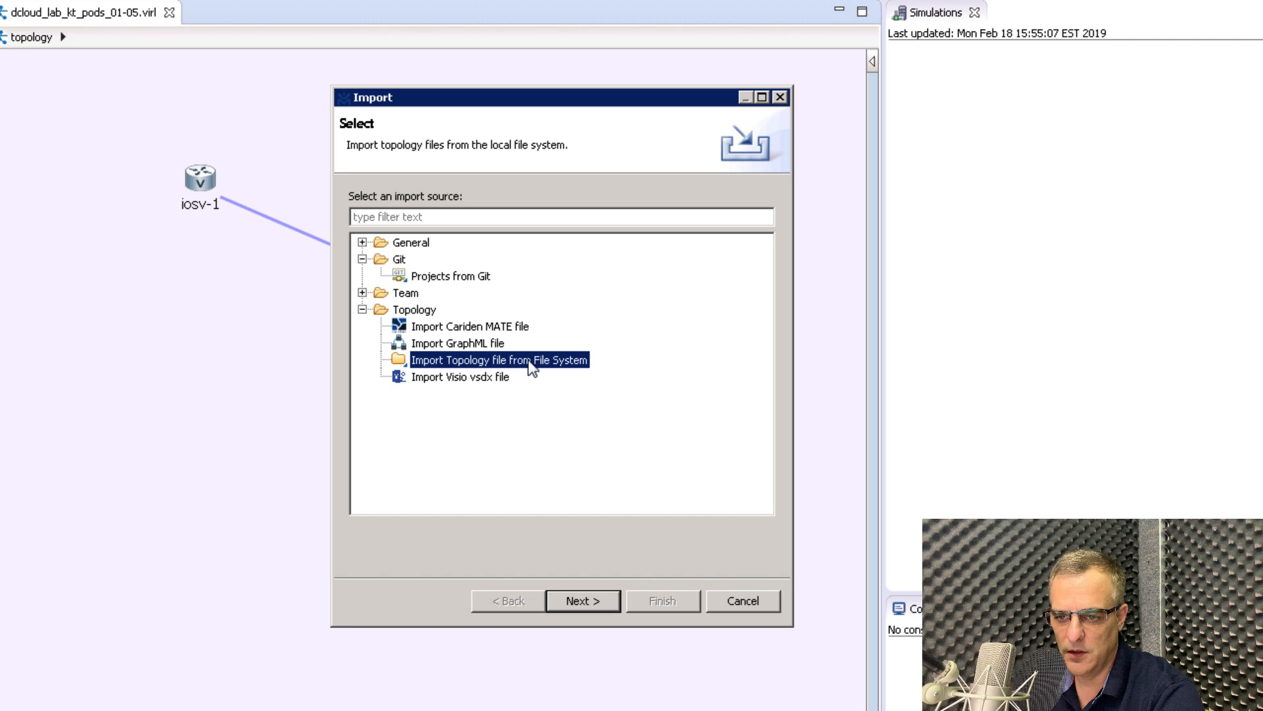
click(590, 604)
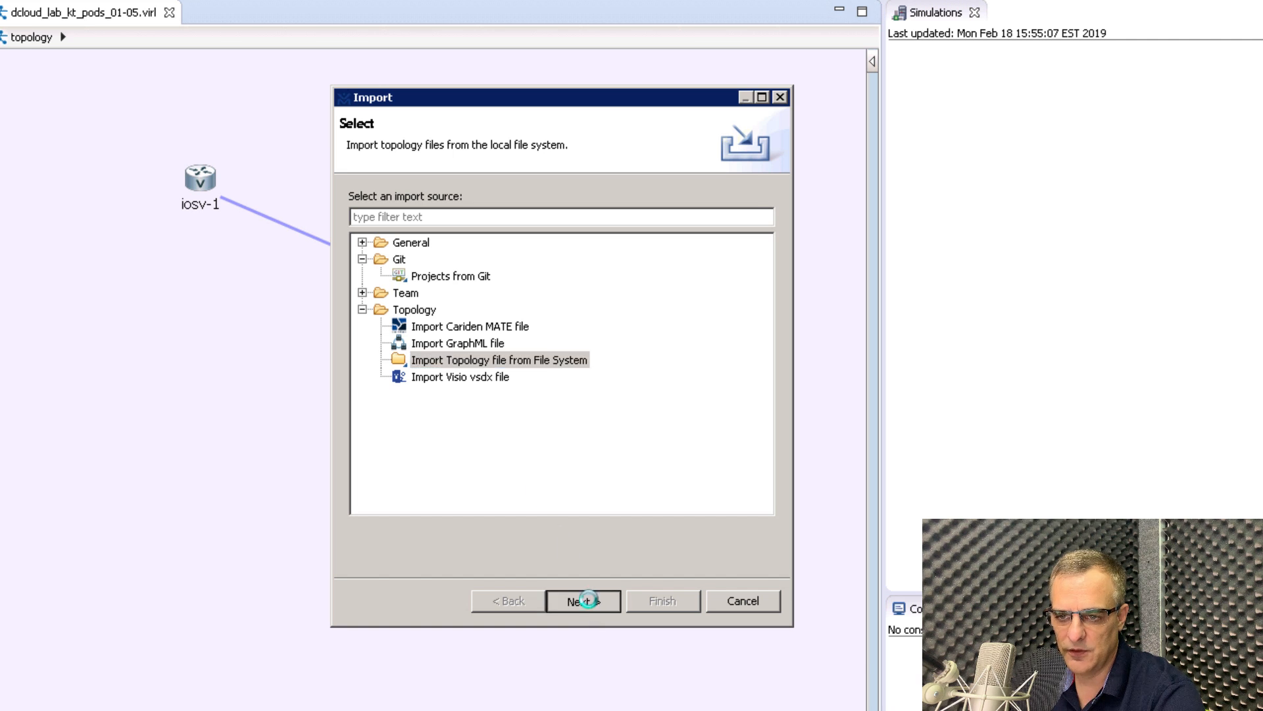
Import the Desktop\reimport files into My Topologies, overwriting the existing .project file.
click(788, 204)
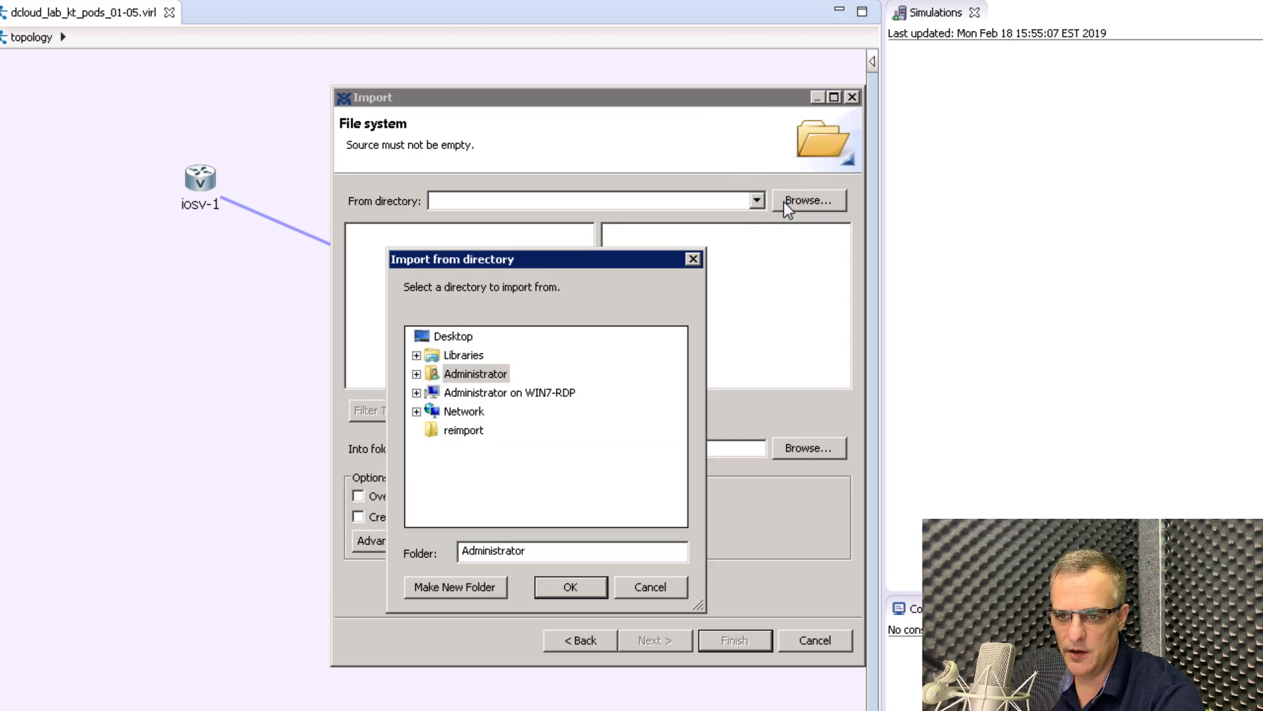
click(453, 337)
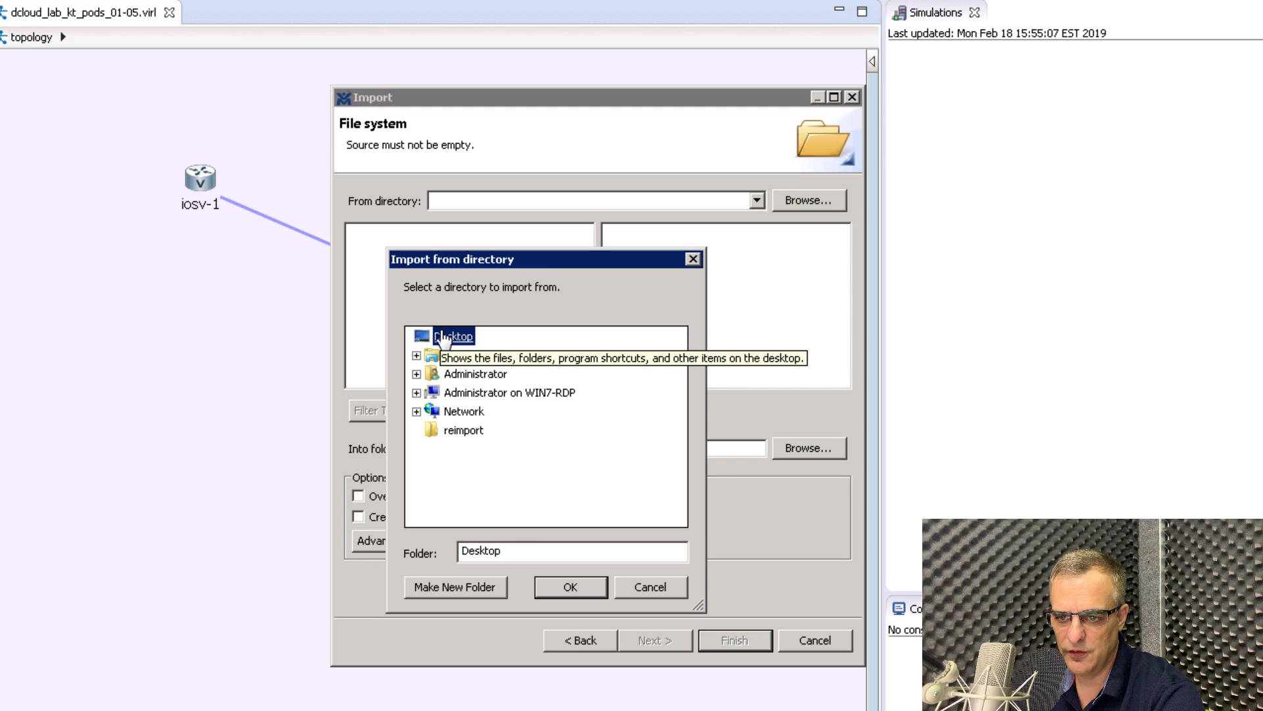
click(455, 435)
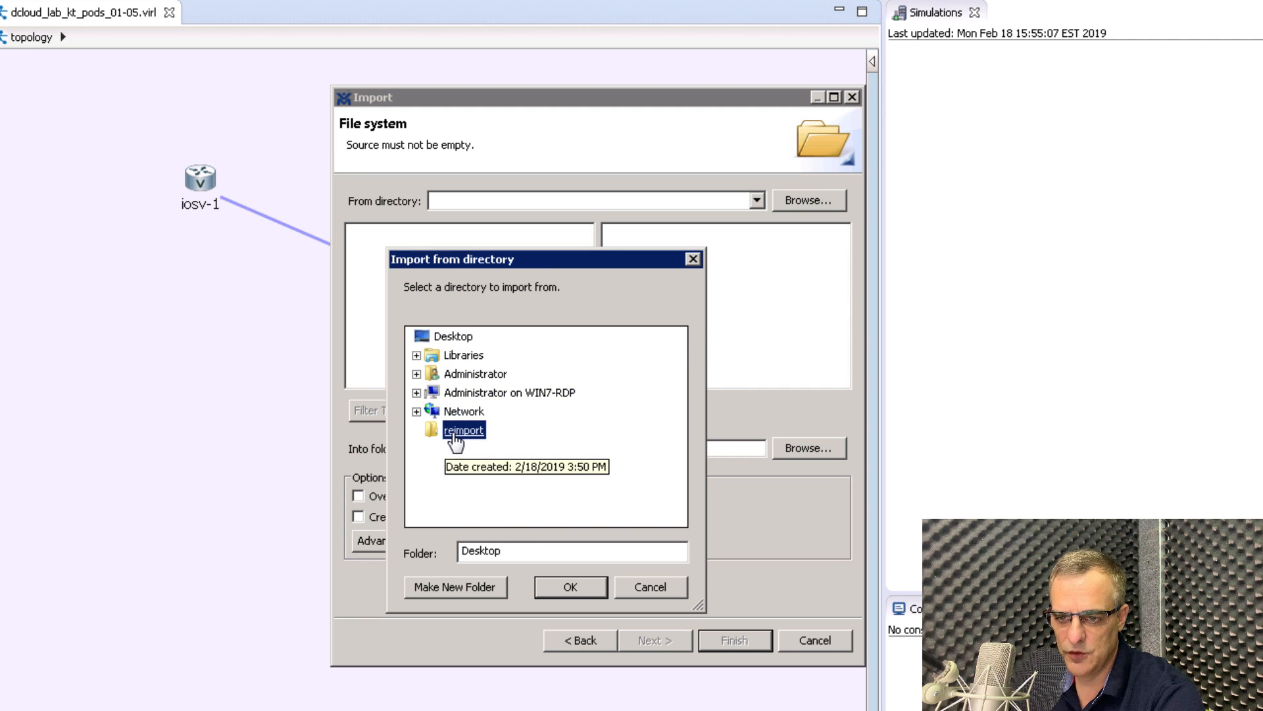
click(575, 582)
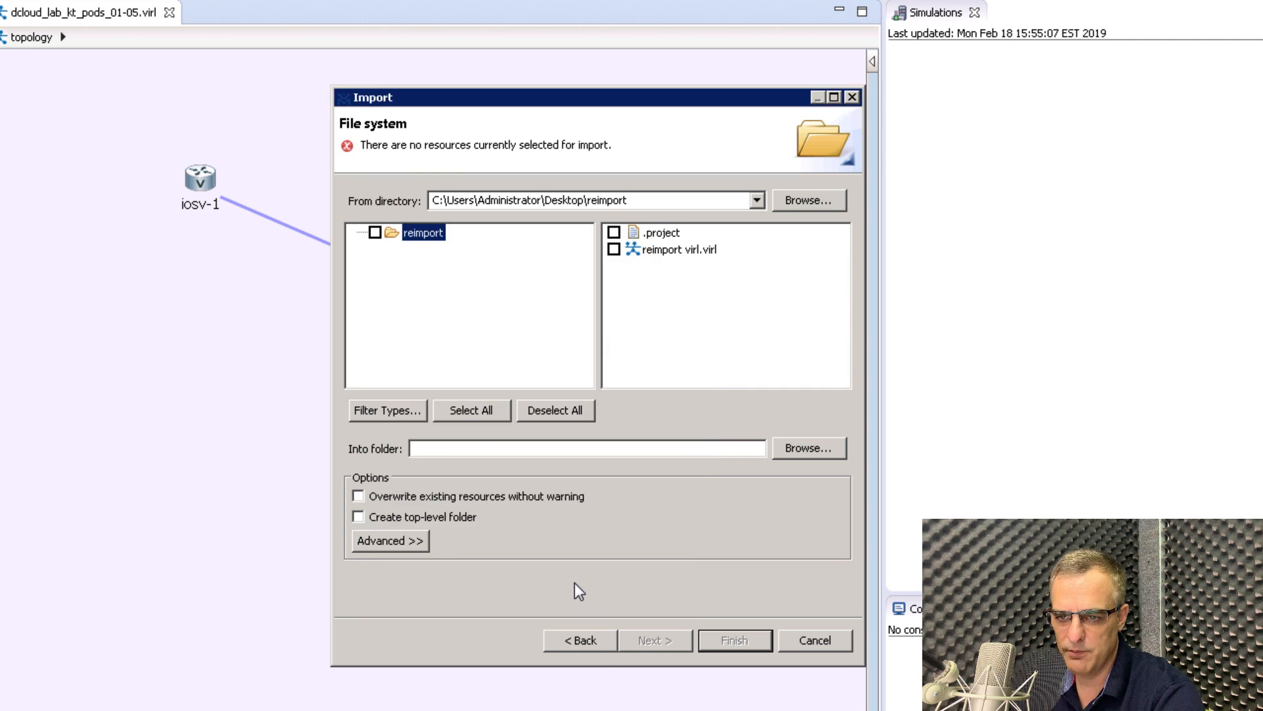
click(613, 232)
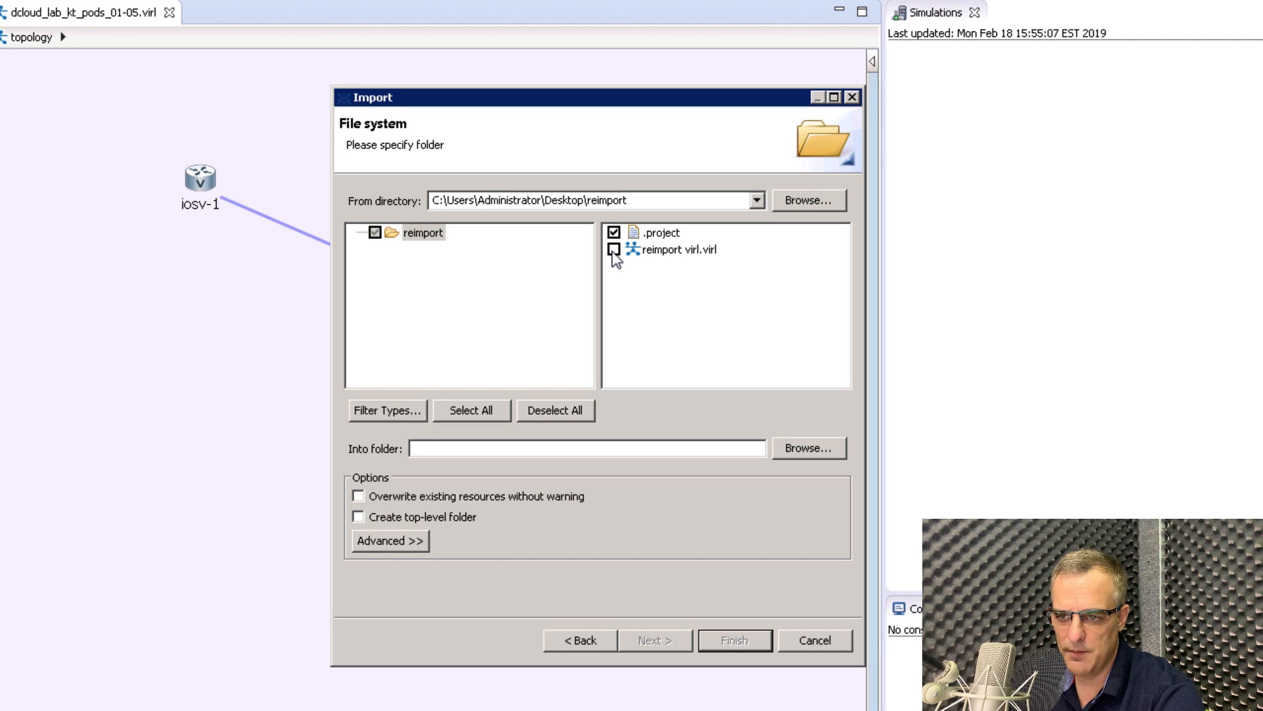
click(787, 448)
click(512, 170)
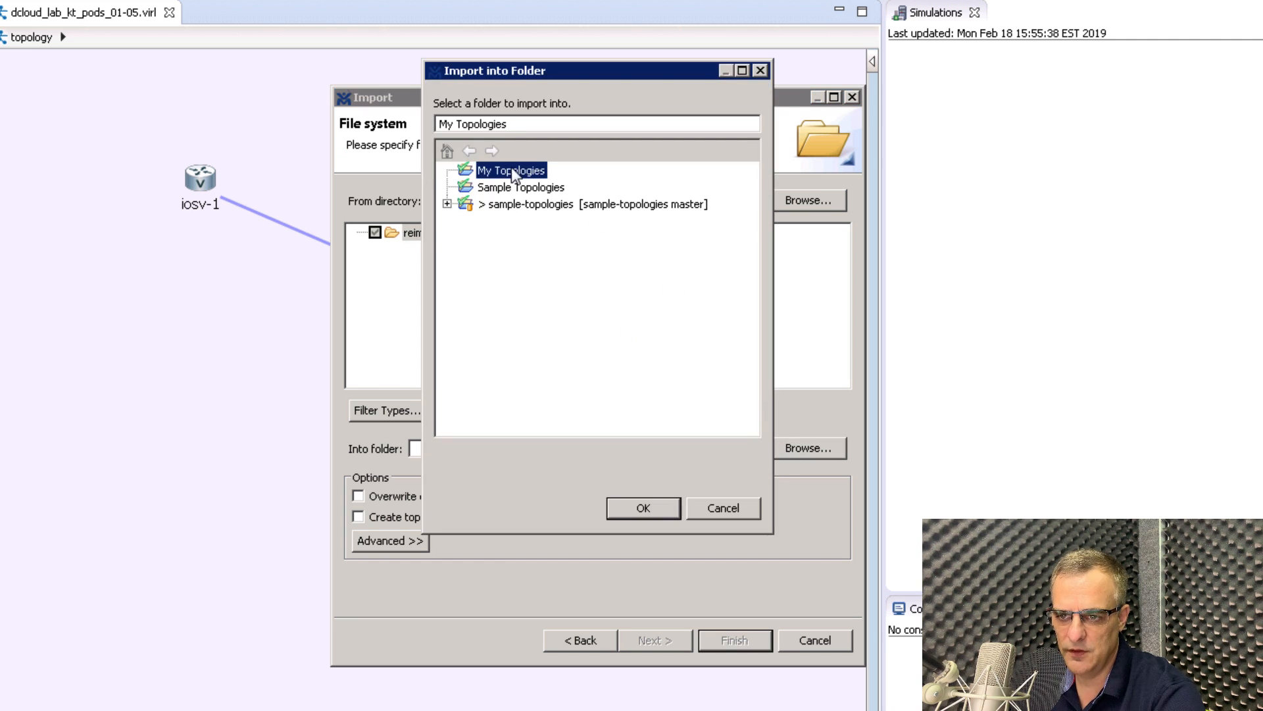
click(644, 508)
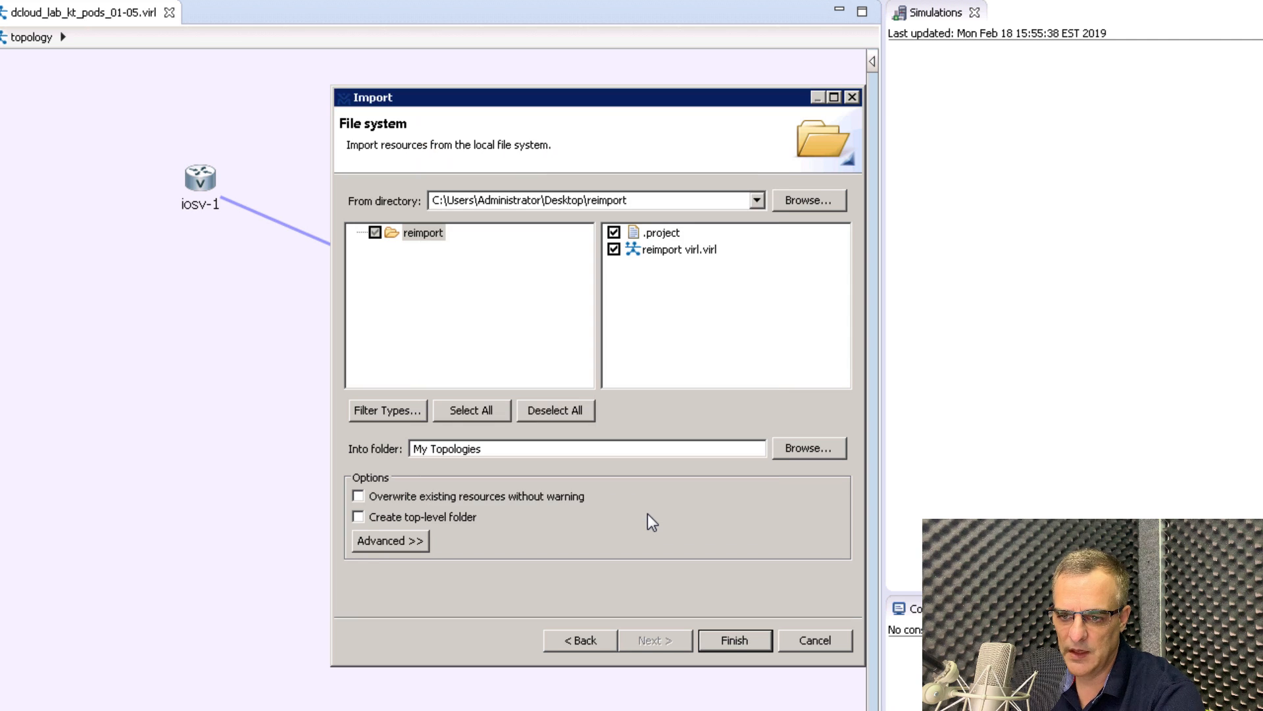
click(730, 642)
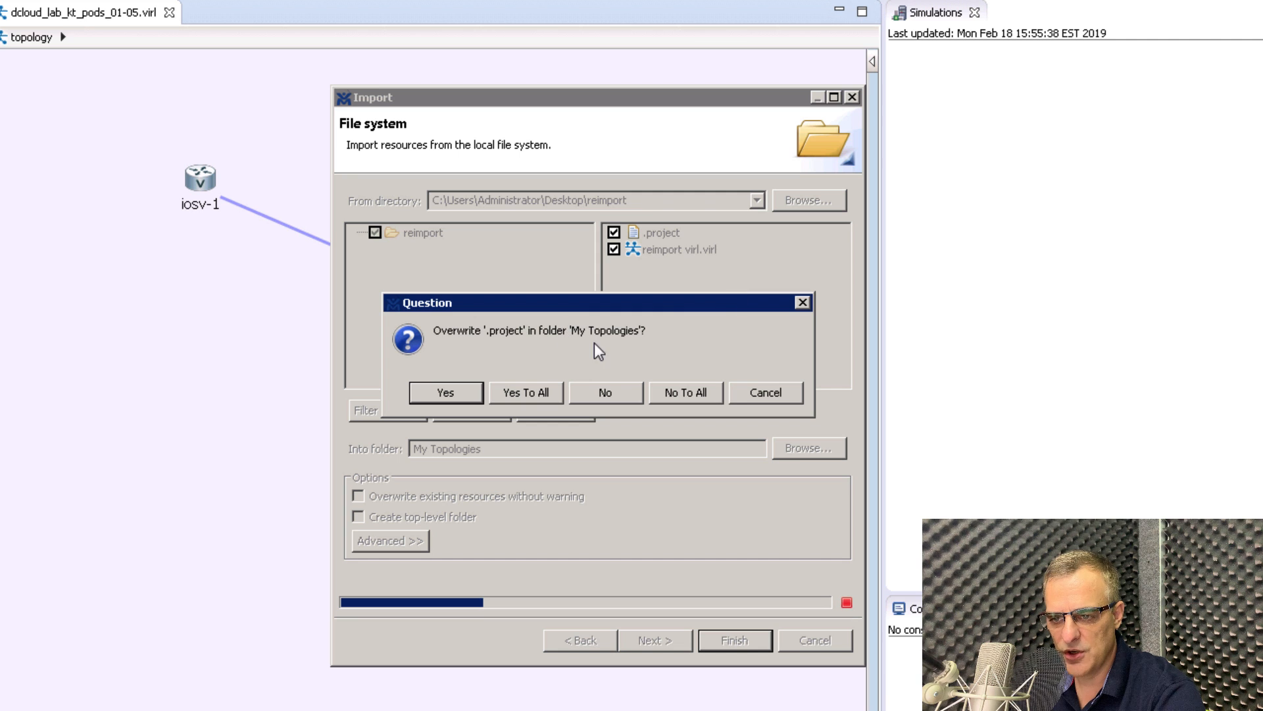
click(453, 392)
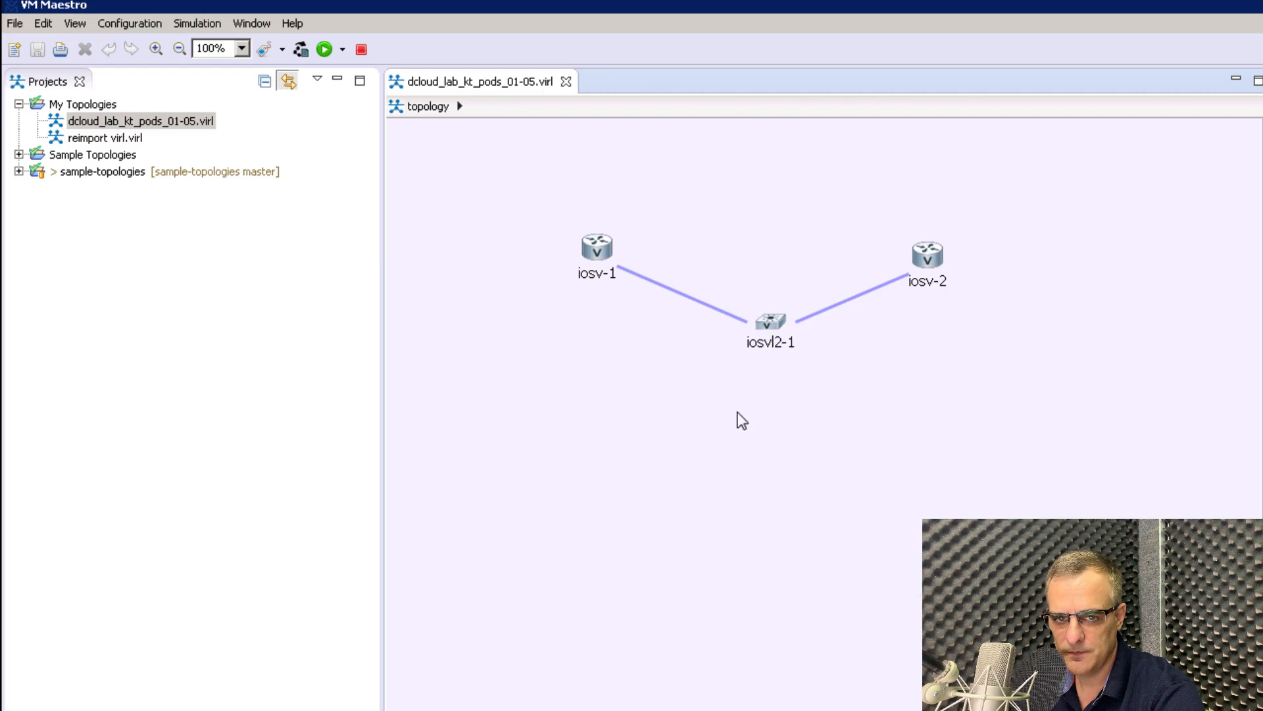
Open reimport virl.virl and launch its simulation.
click(111, 139)
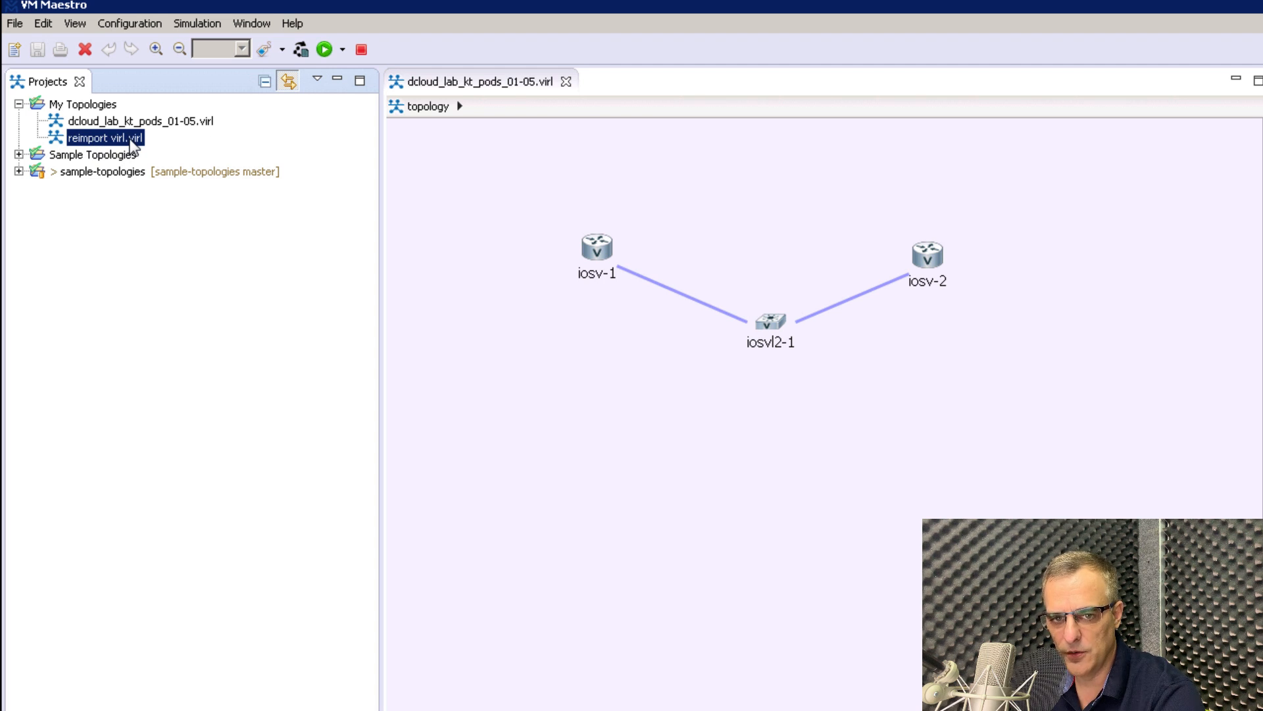
double_click(132, 141)
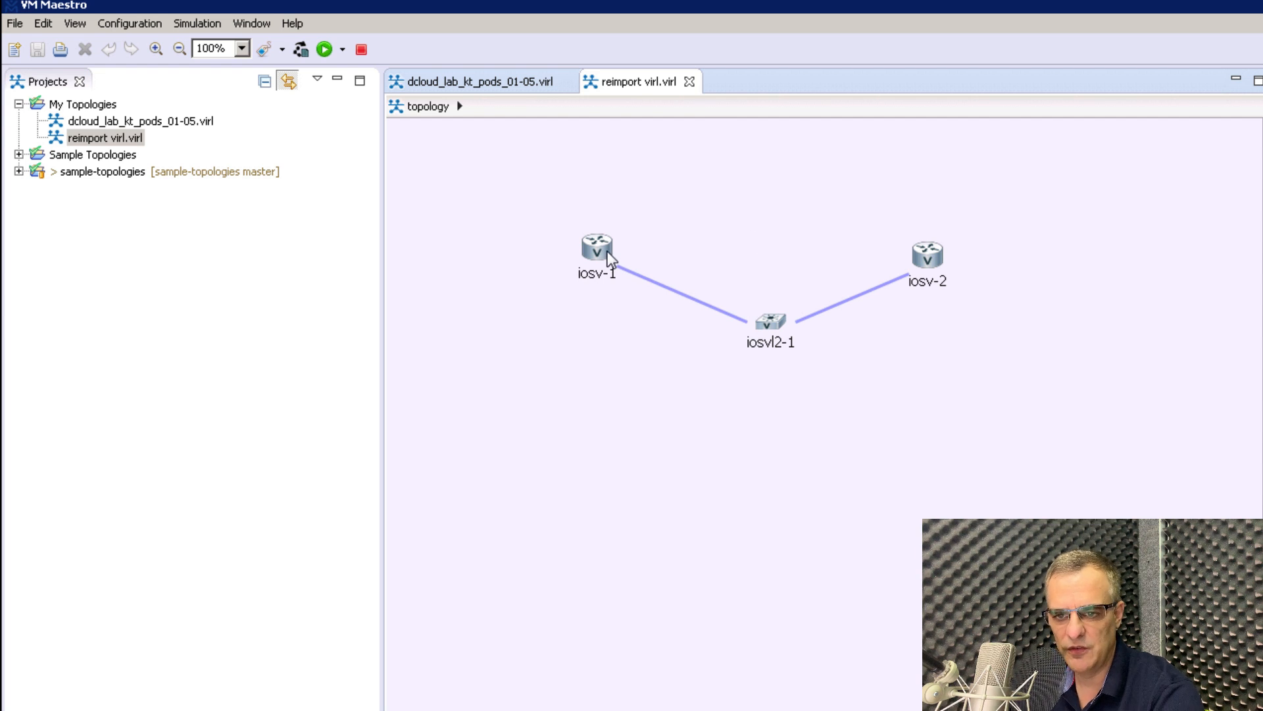
click(328, 49)
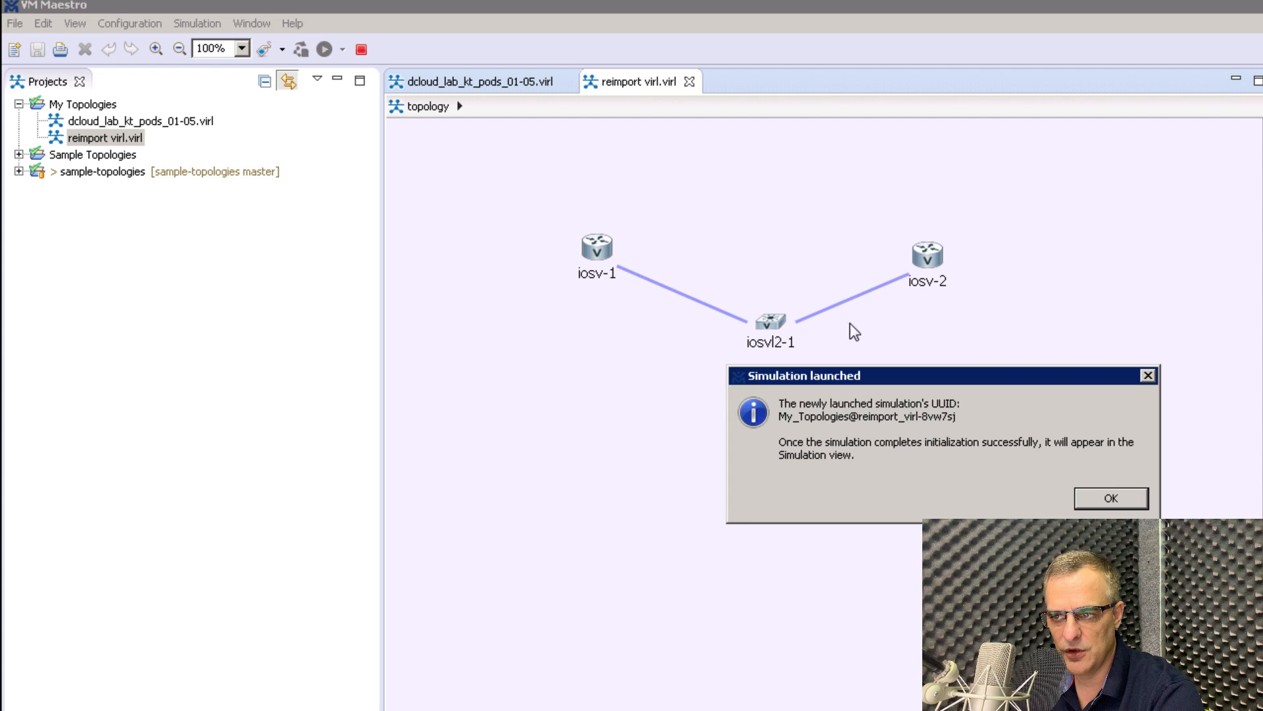
click(1118, 502)
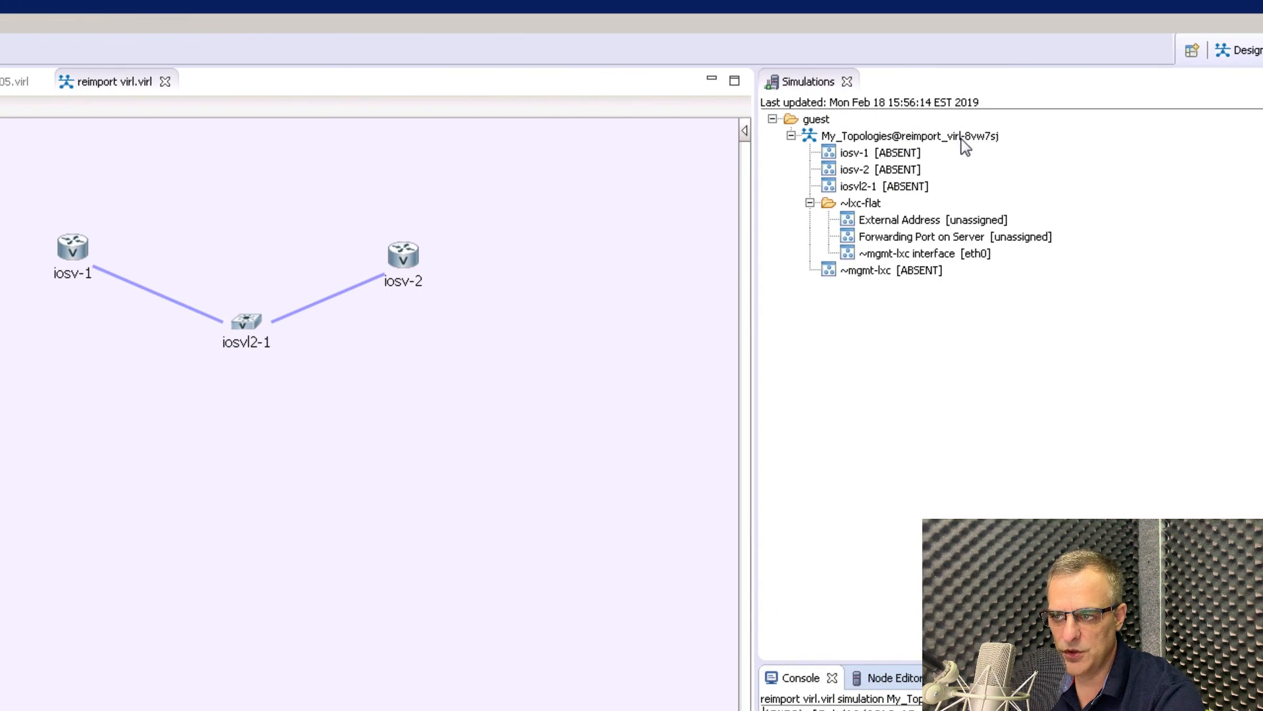
Select the new simulation and its iosv-1 node in the Simulations panel.
click(961, 137)
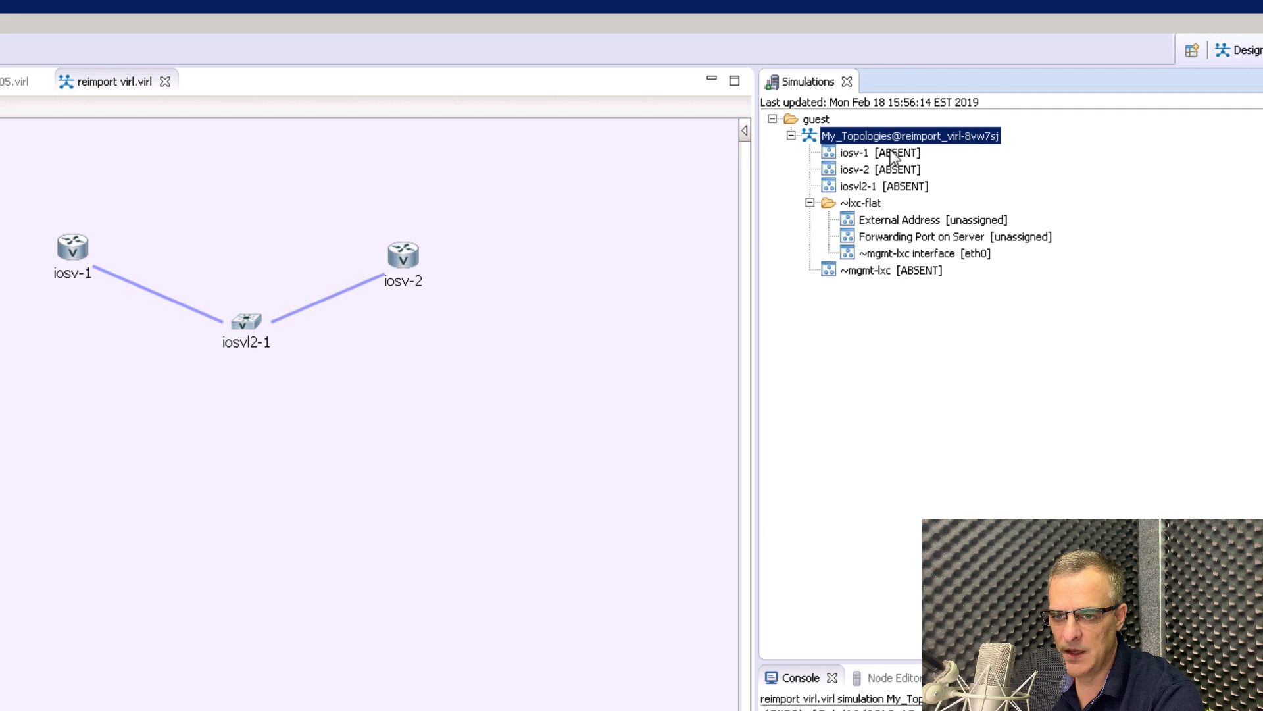
key(Down)
key(Down)
key(Down)
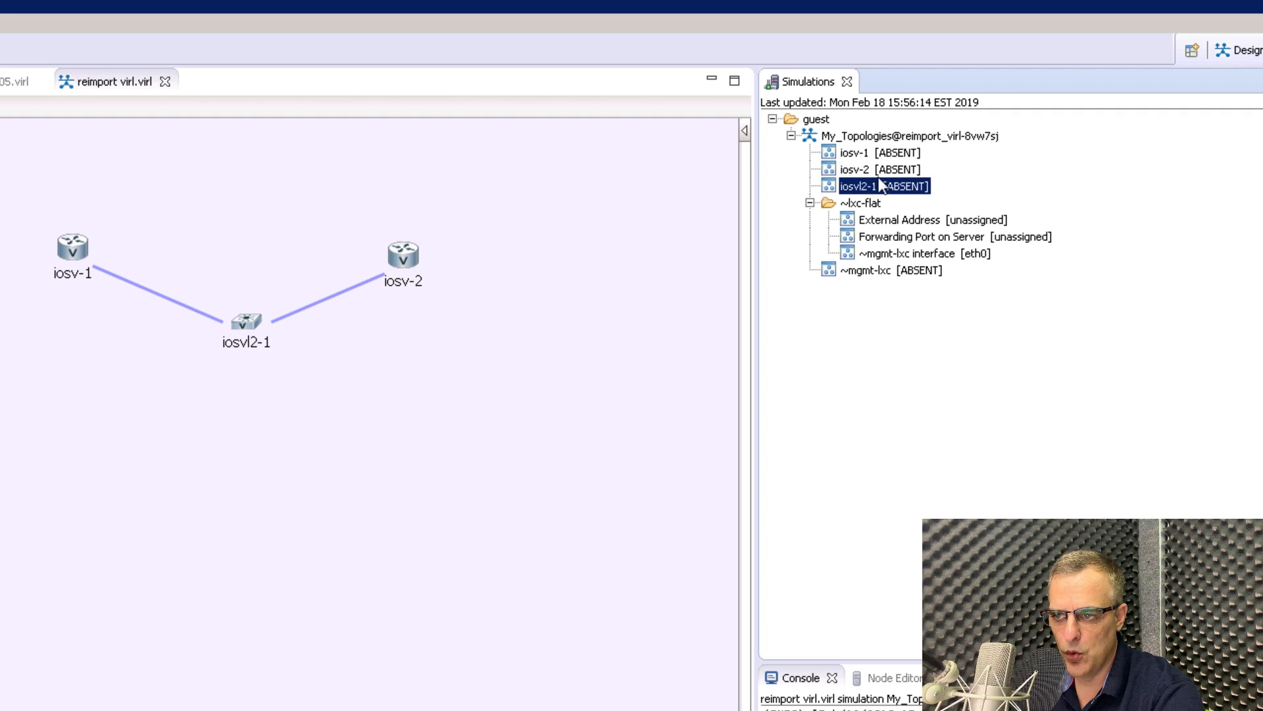
key(Up)
click(886, 152)
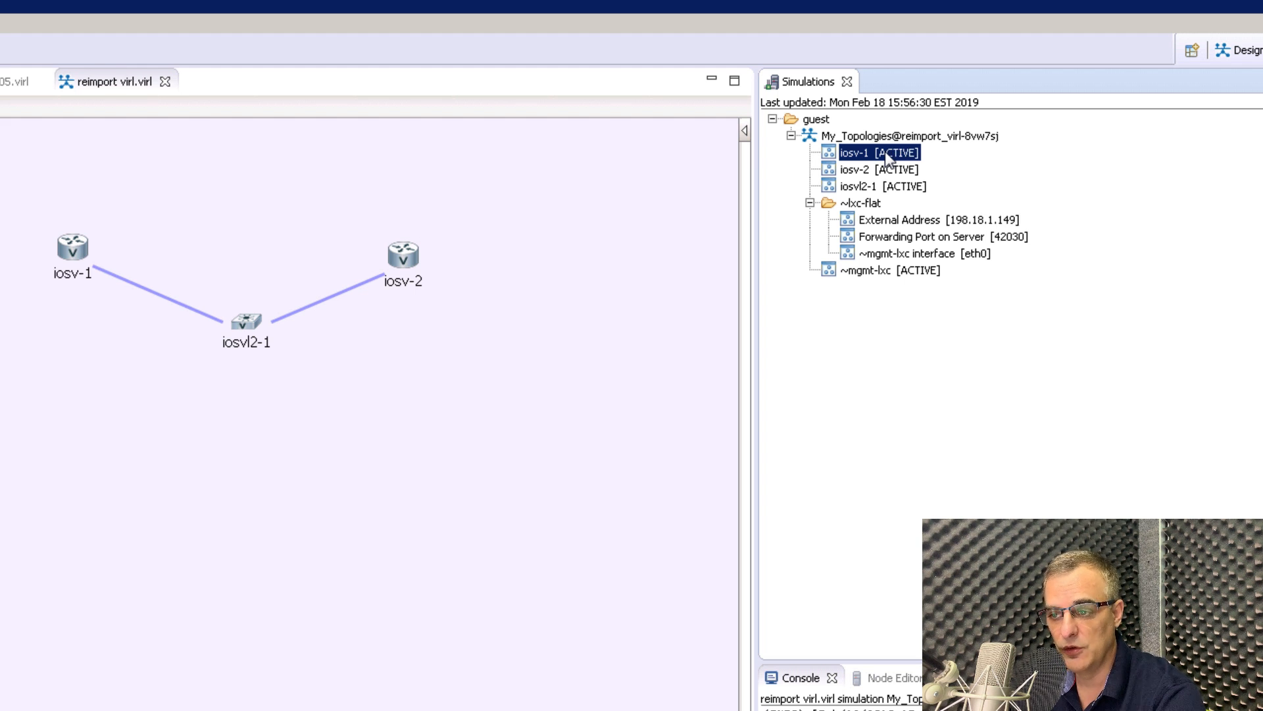
Telnet to the console ports of iosv-1, iosv-2 and iosvl2-1, showing the IOSv boot console.
right_click(893, 163)
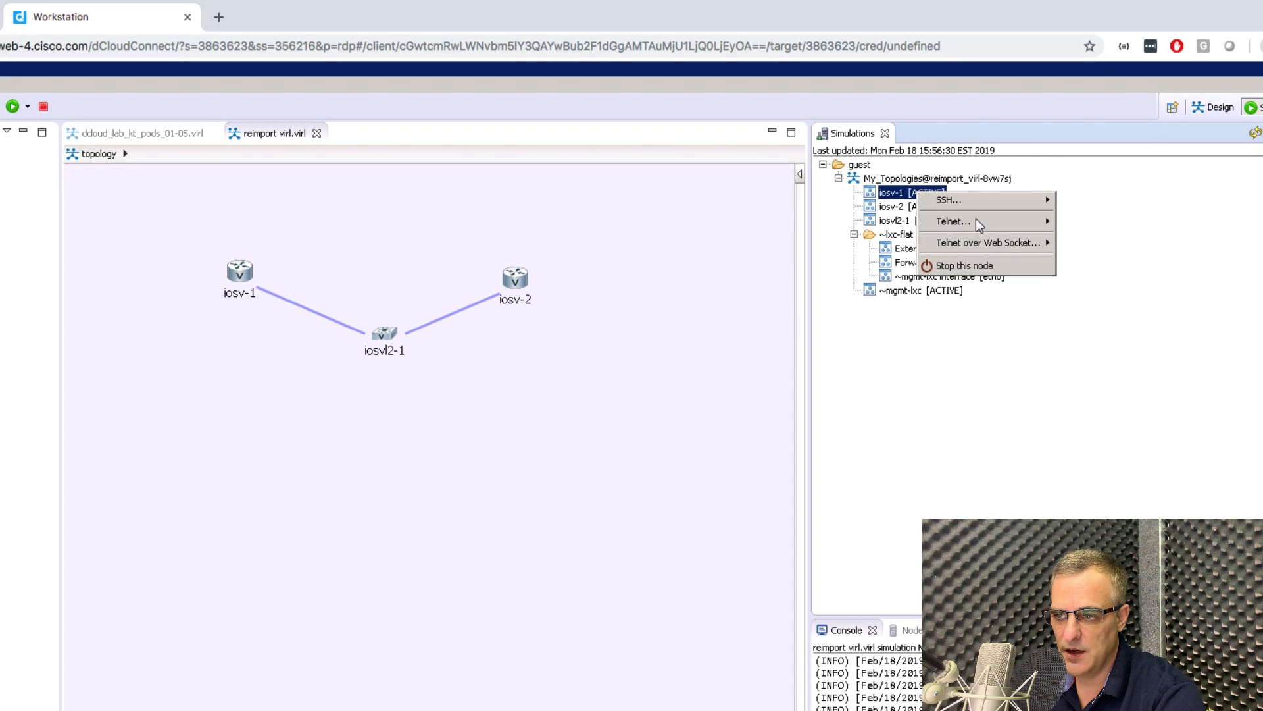
mouse_move(935, 194)
click(1093, 244)
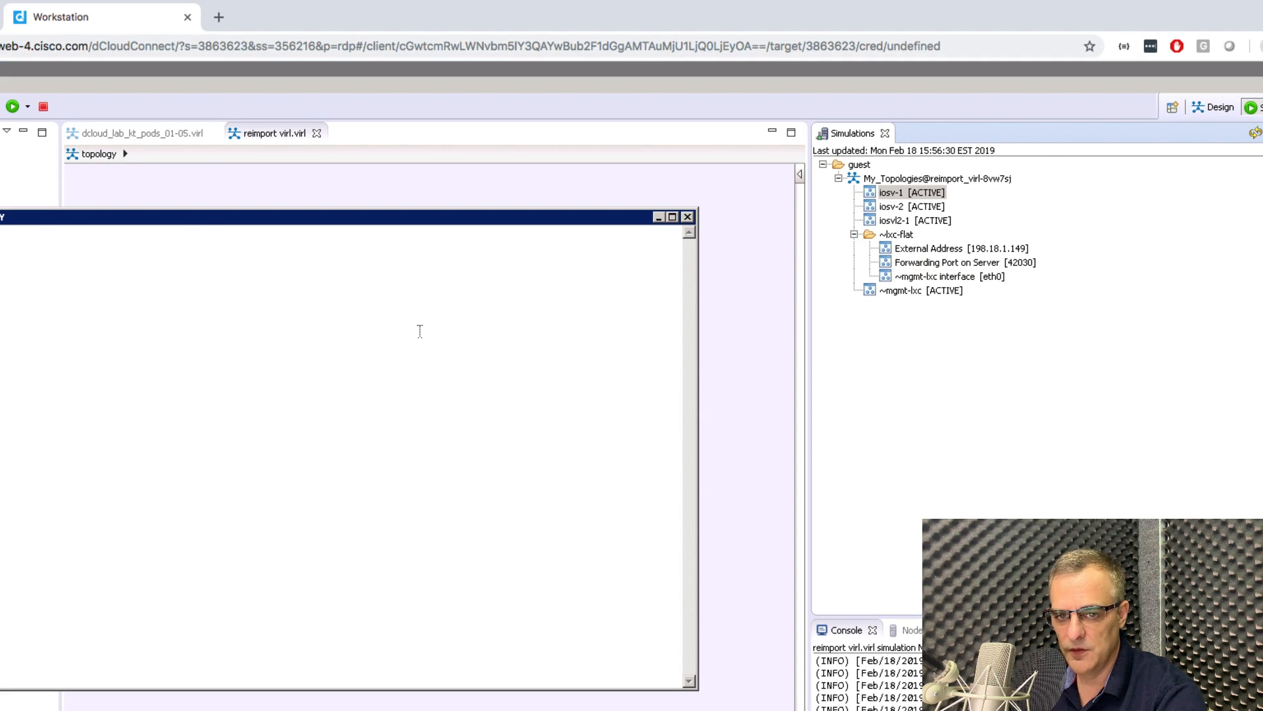
right_click(906, 207)
mouse_move(960, 241)
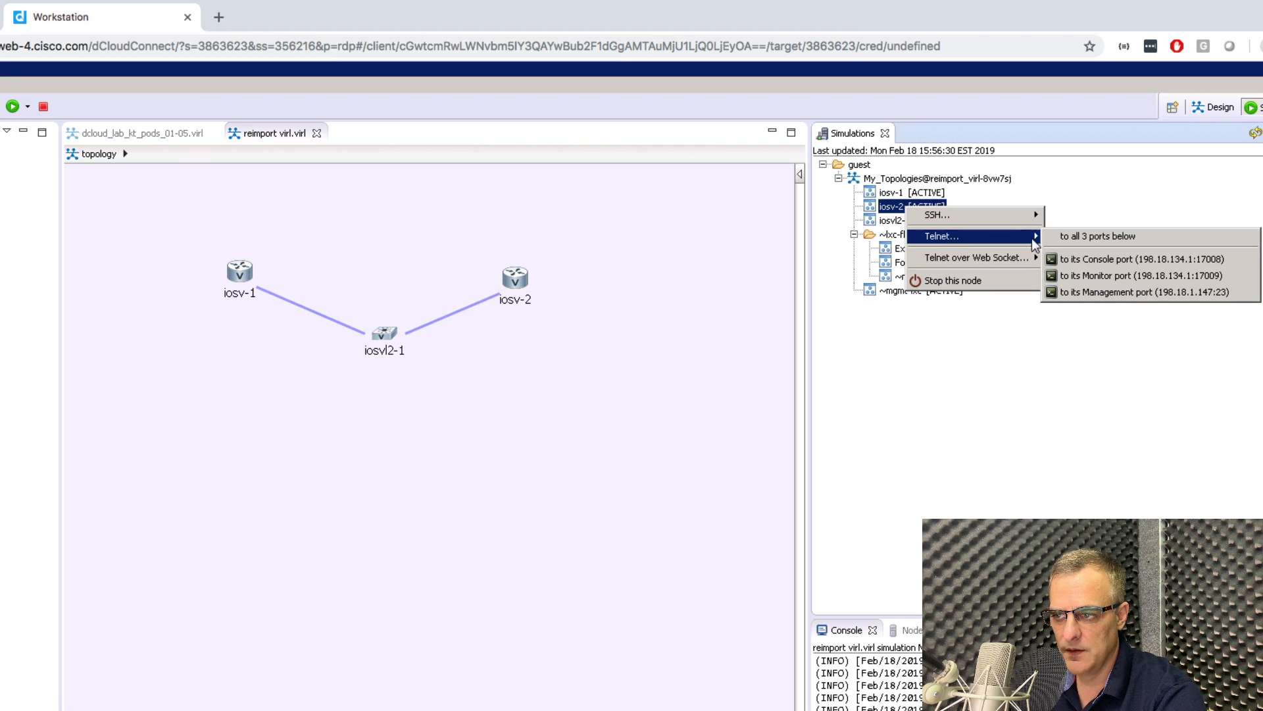
click(1091, 258)
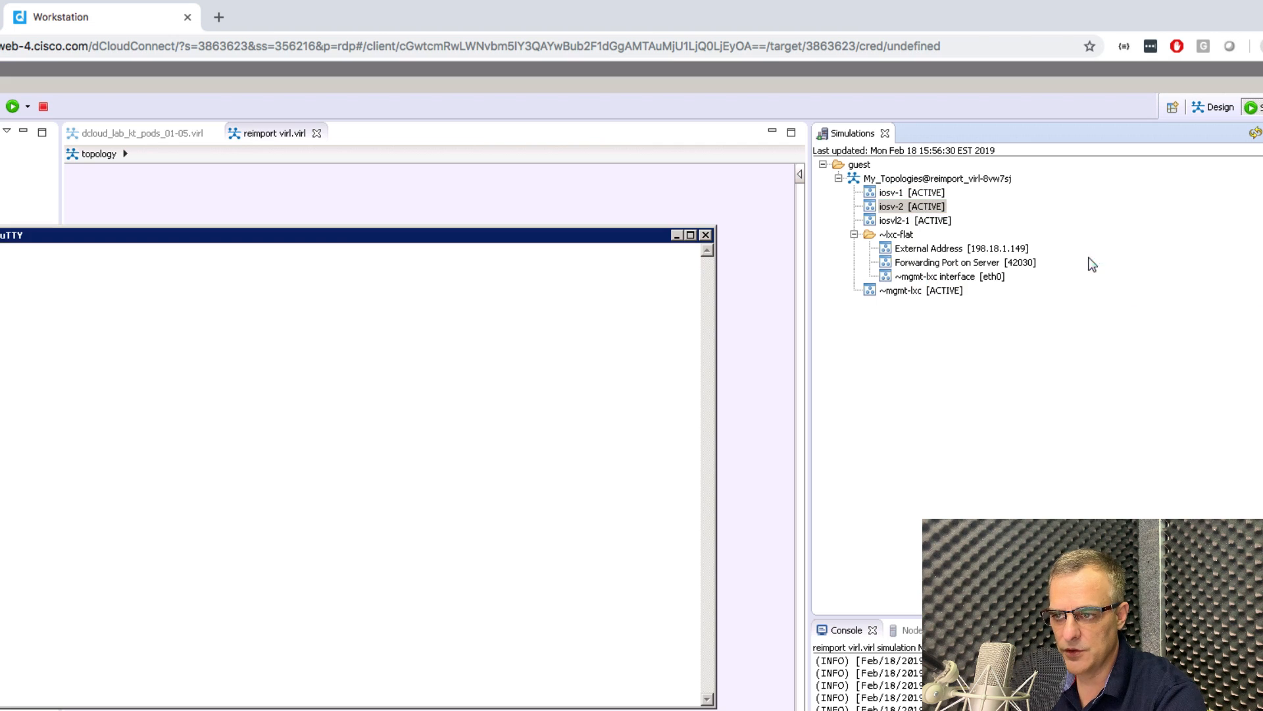
right_click(918, 223)
mouse_move(997, 257)
click(1152, 276)
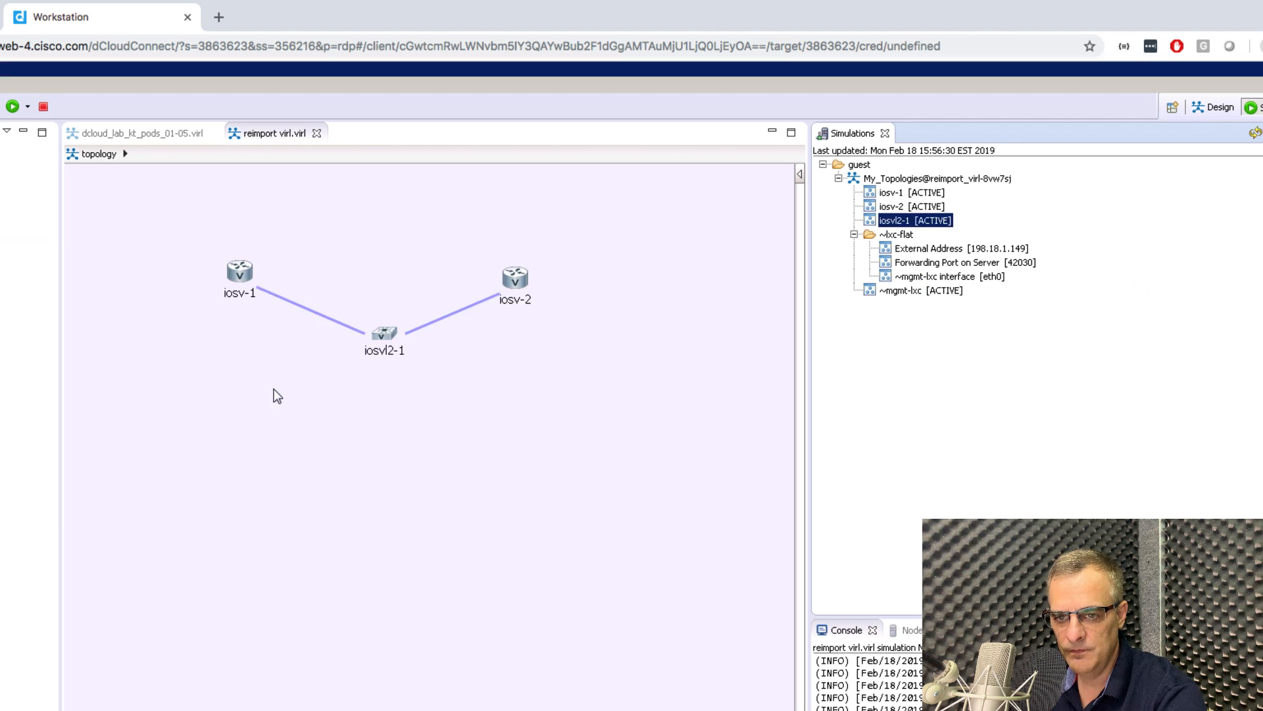
click(619, 704)
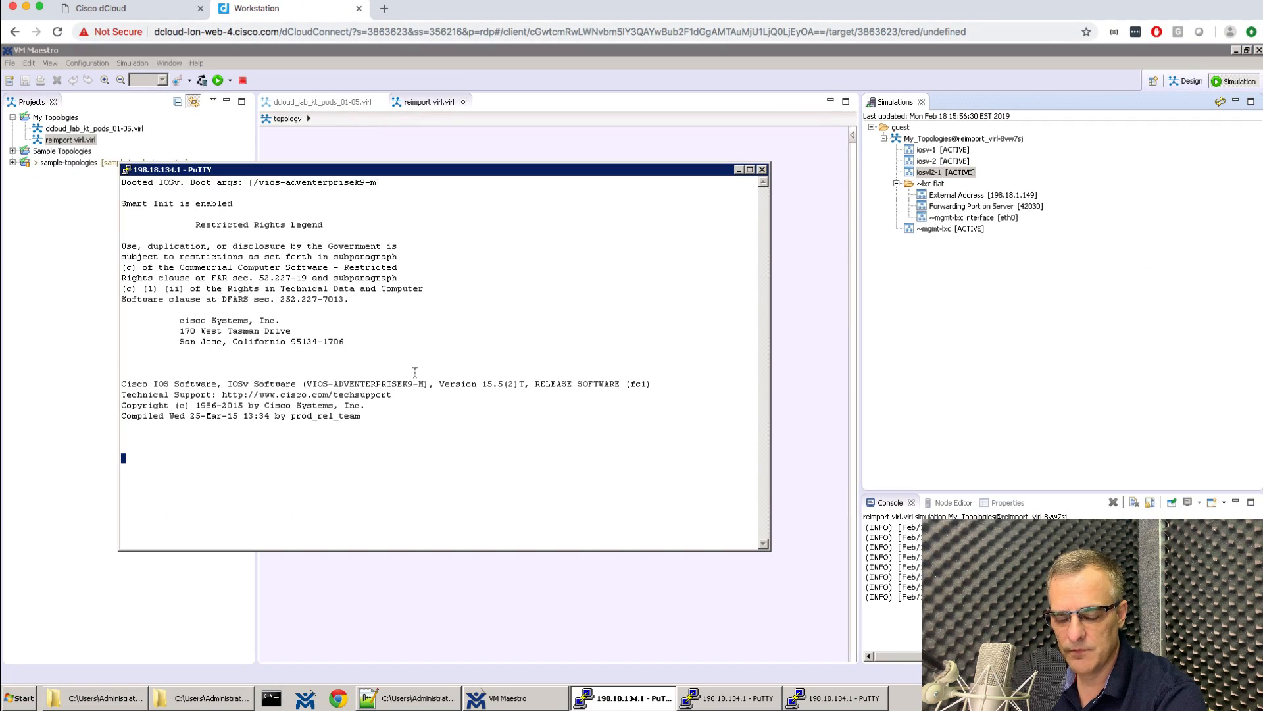
Set the first console's font to bold 16-point and resize and reposition its window.
right_click(484, 179)
click(547, 339)
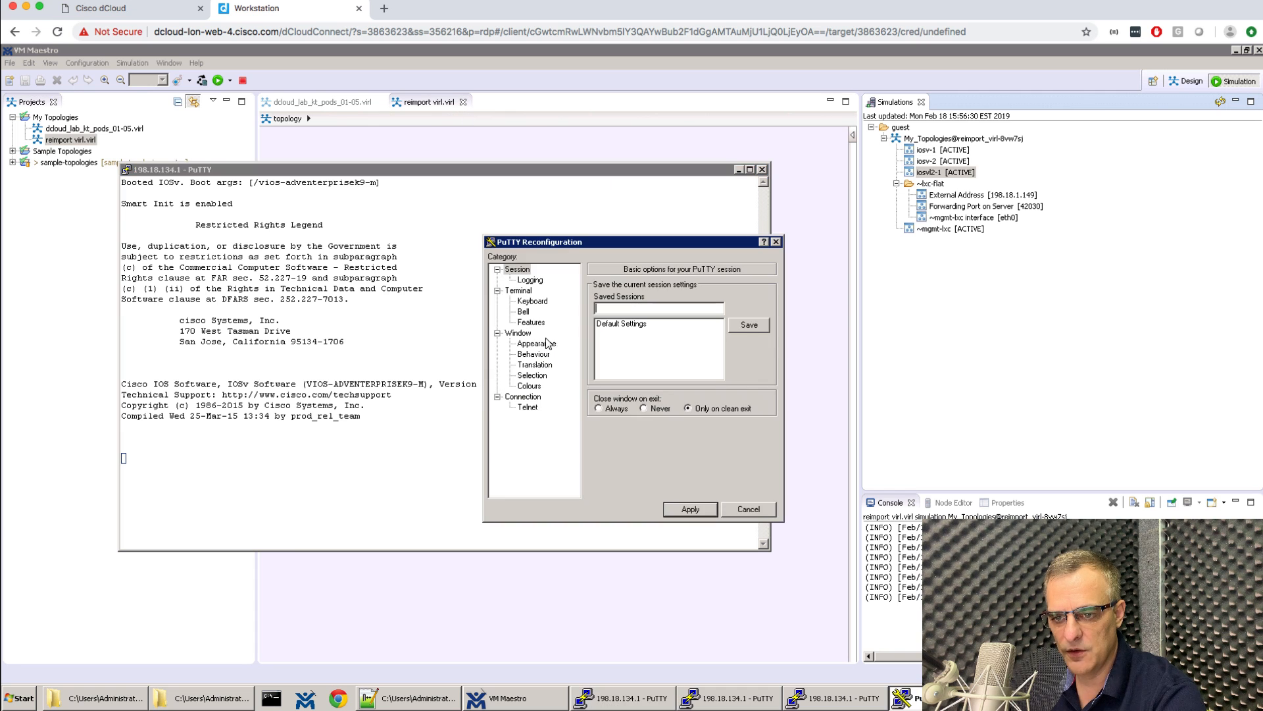
click(535, 344)
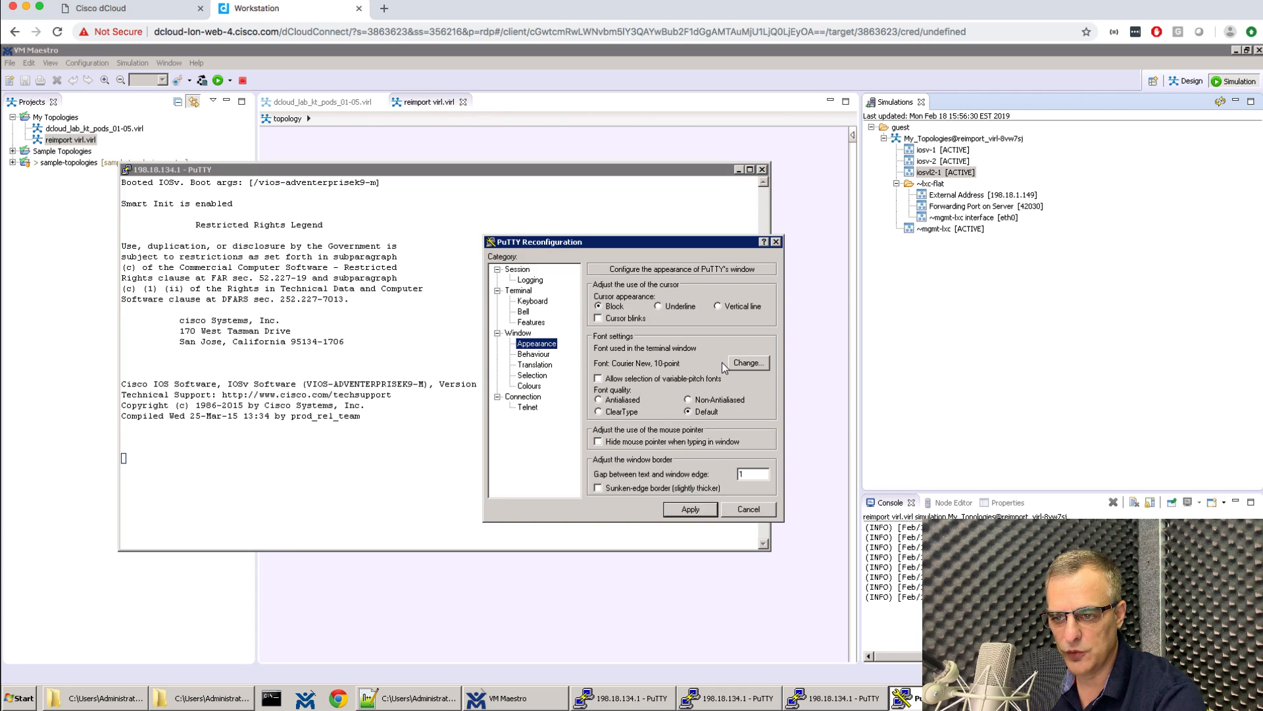
click(752, 363)
click(658, 398)
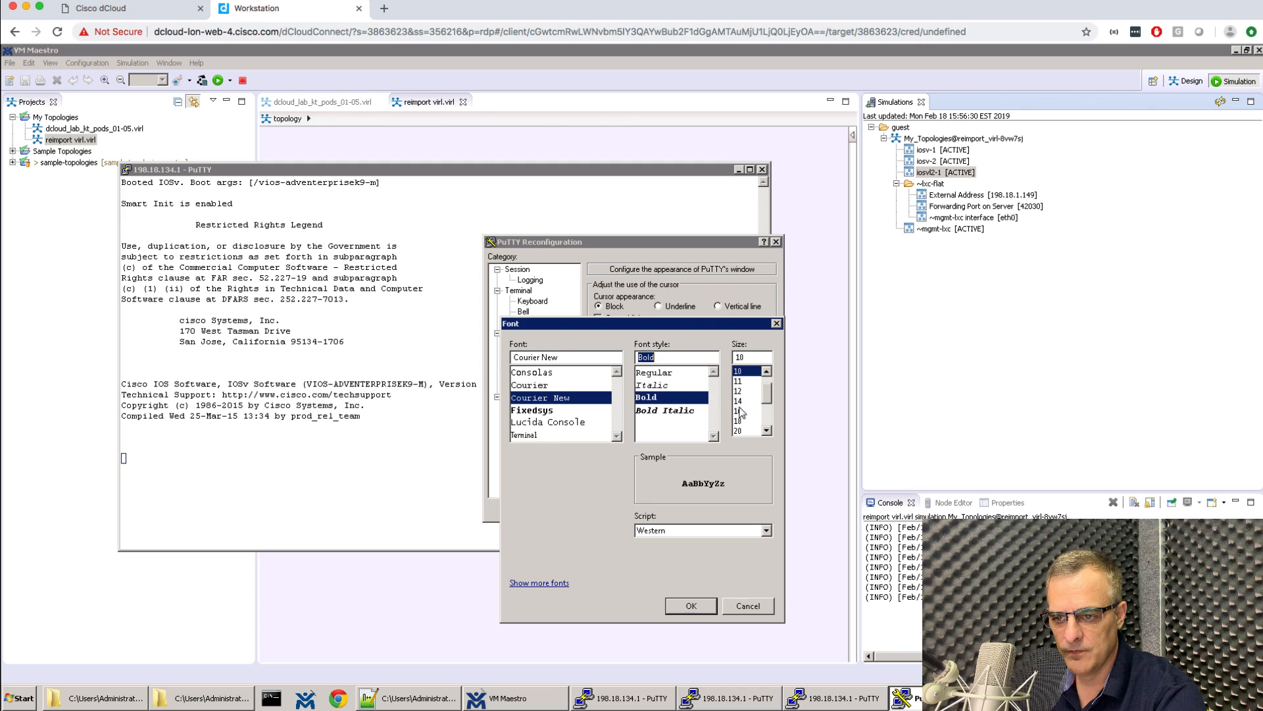
click(740, 411)
click(690, 607)
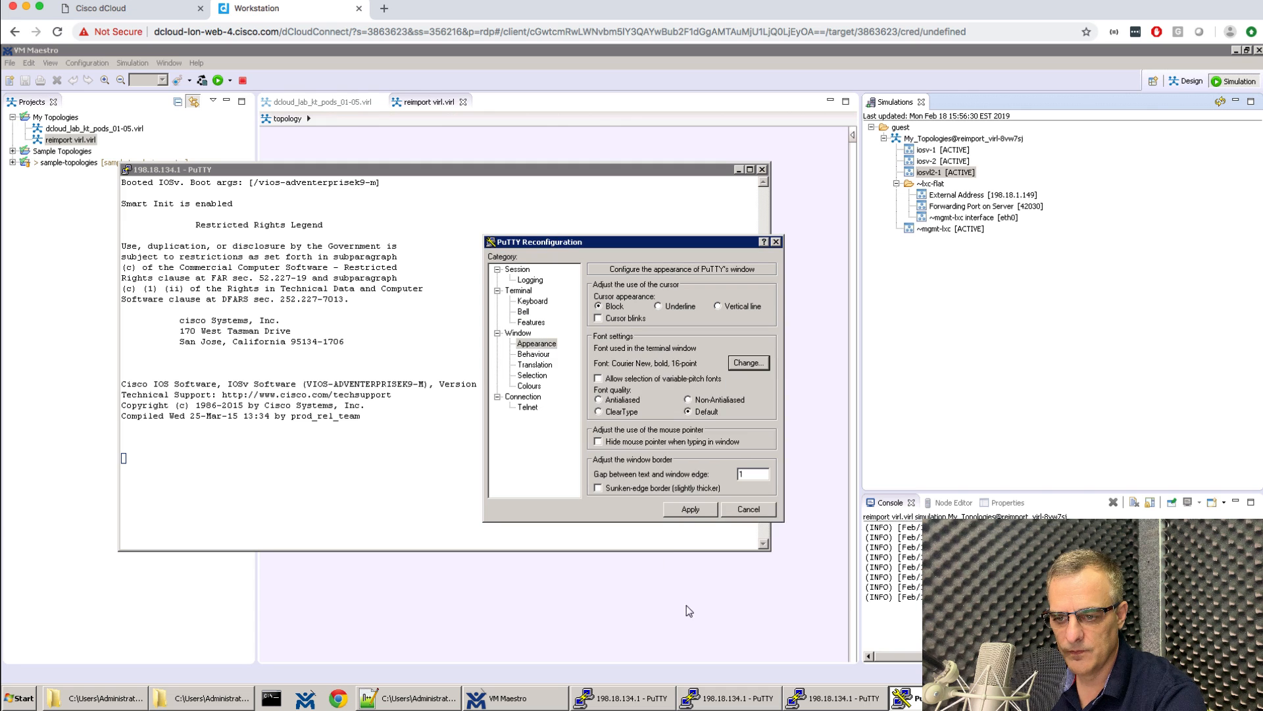
click(690, 509)
drag(471, 161, 464, 369)
drag(331, 305, 373, 313)
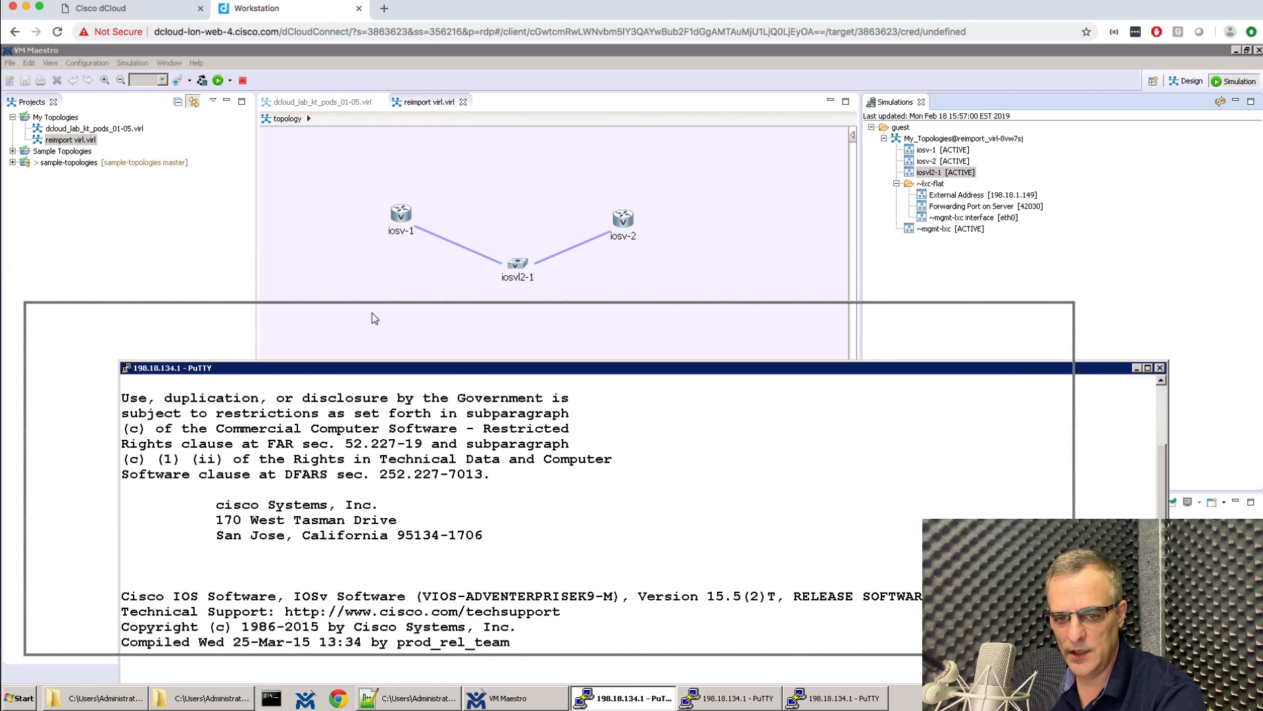
Give the second console bold 16-point text and move it lower on screen.
click(732, 699)
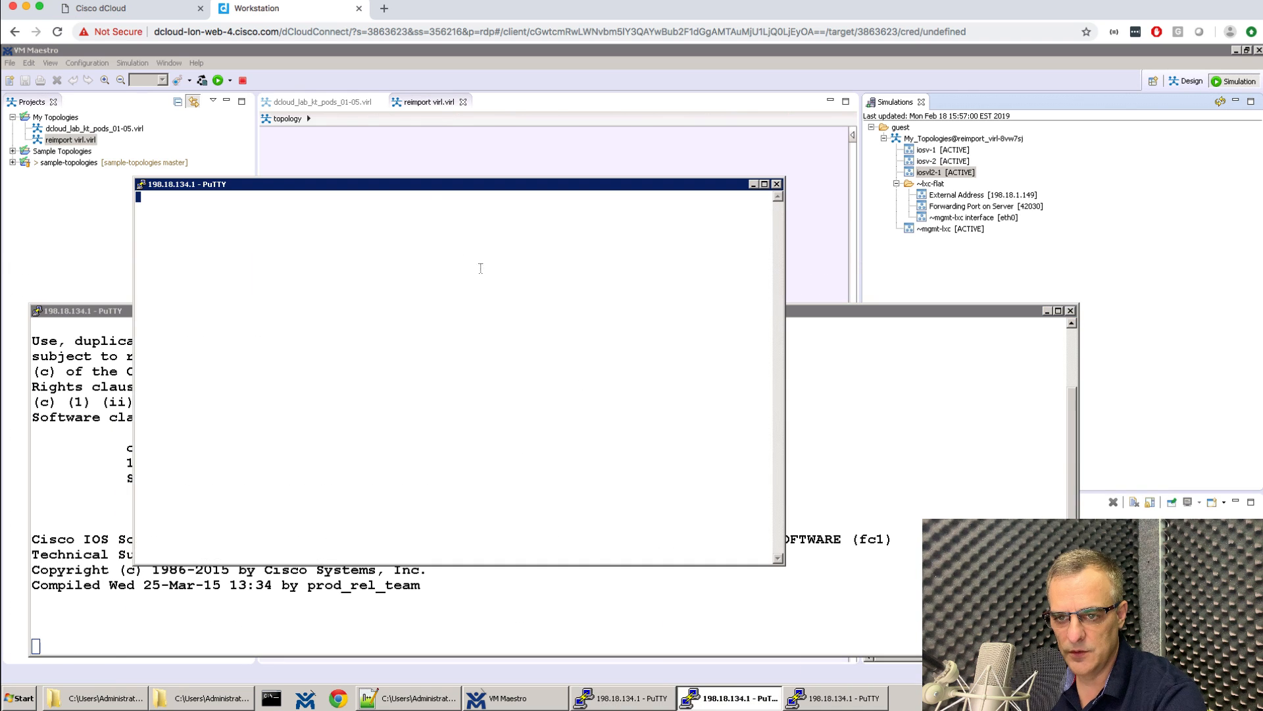
right_click(434, 192)
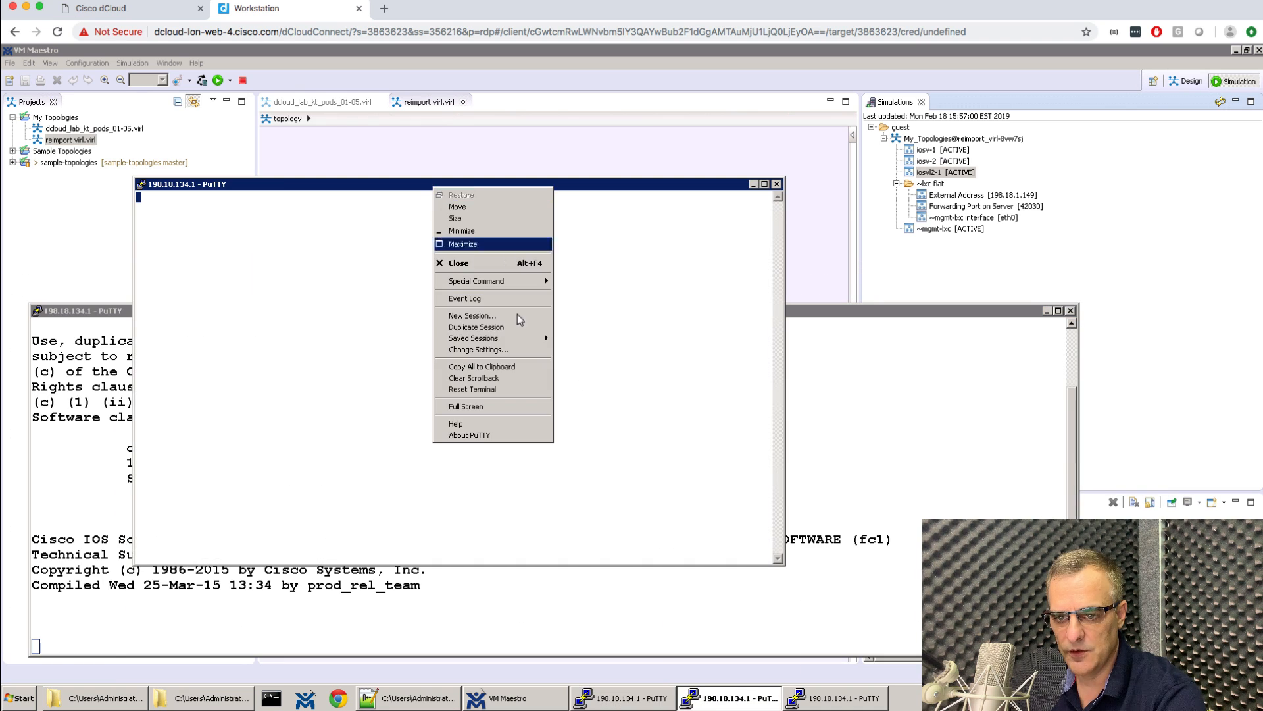
click(500, 349)
click(749, 362)
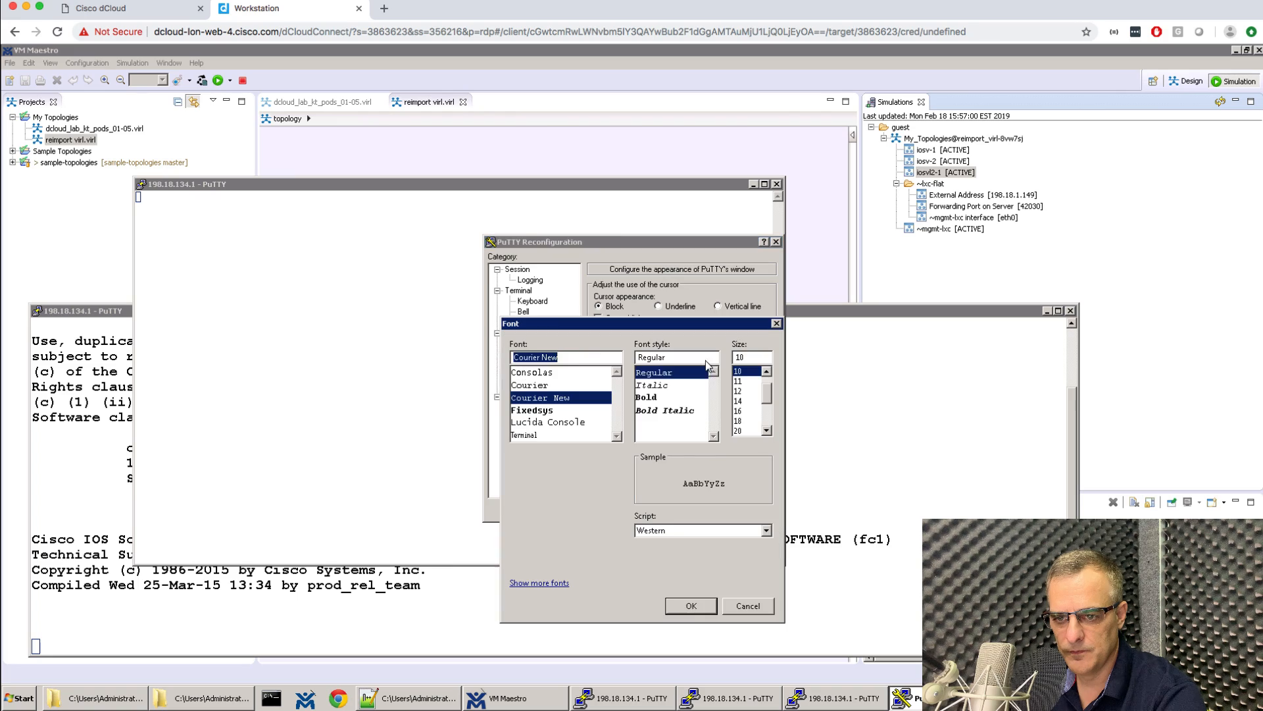
click(672, 393)
click(744, 415)
click(691, 605)
click(690, 508)
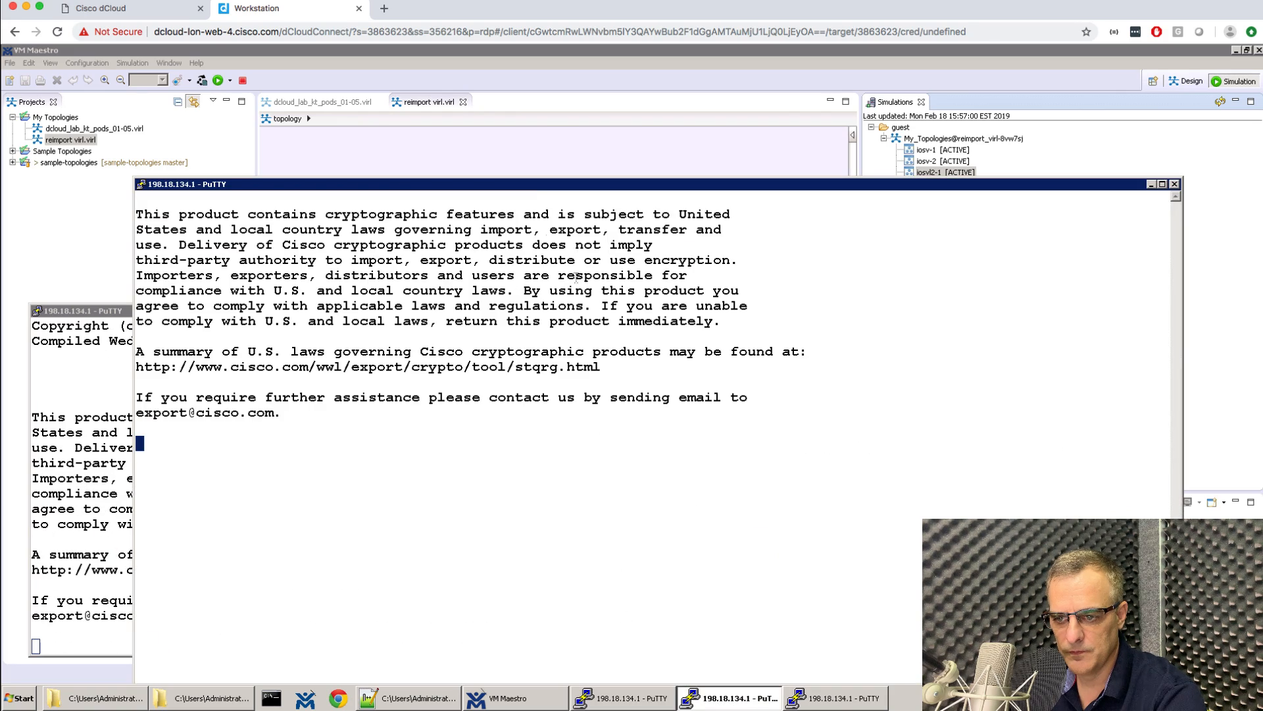
drag(533, 187, 532, 298)
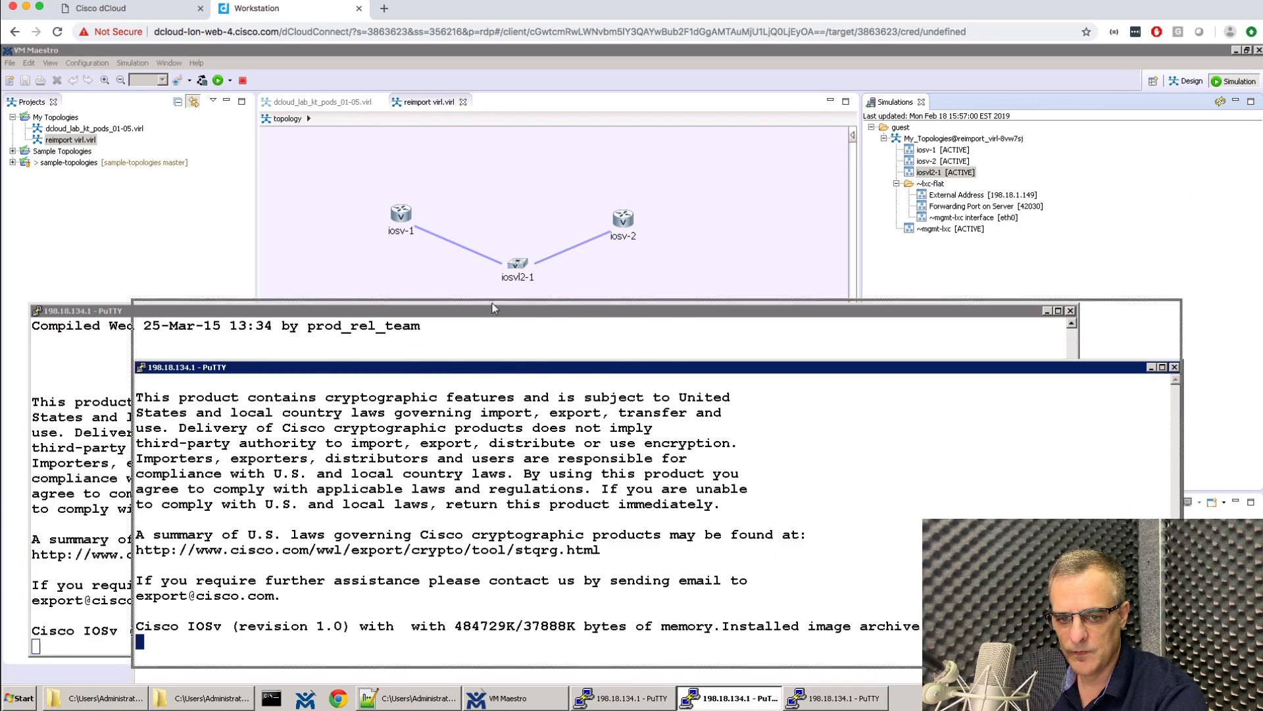
Give the third console bold 16-point text and wake R1's console to its prompt.
click(855, 697)
right_click(486, 199)
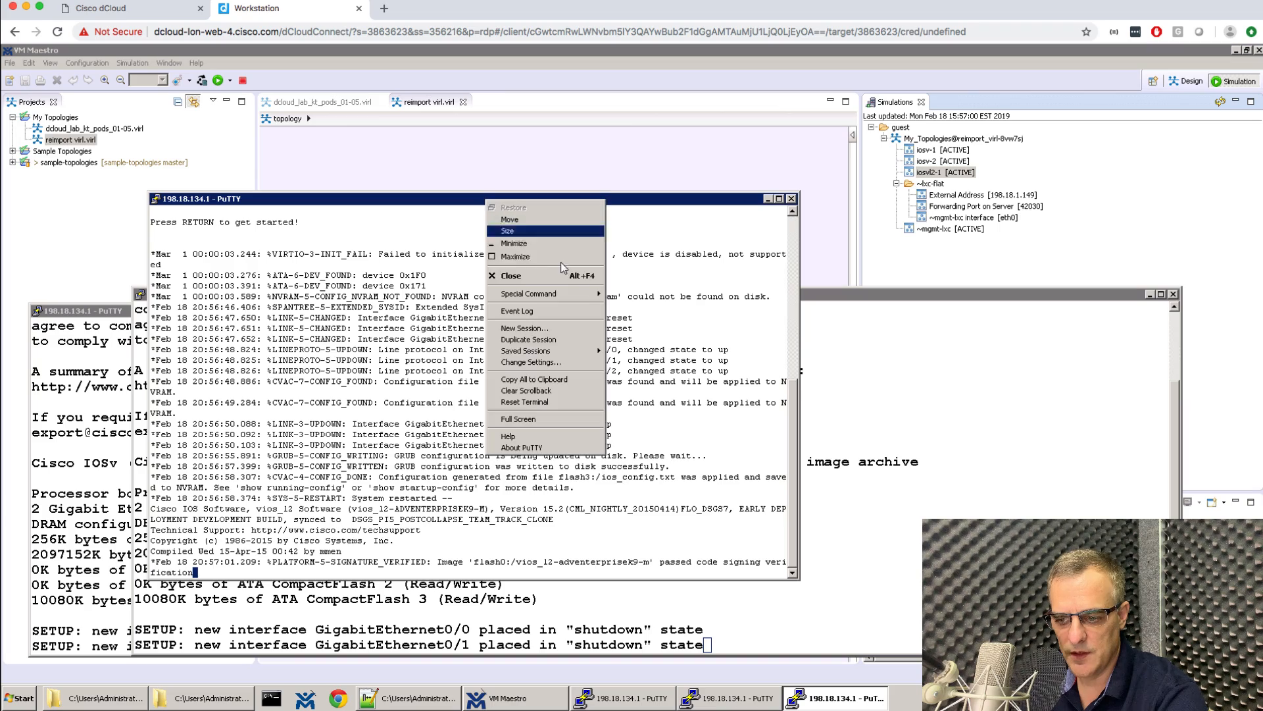
click(559, 362)
click(536, 343)
click(750, 367)
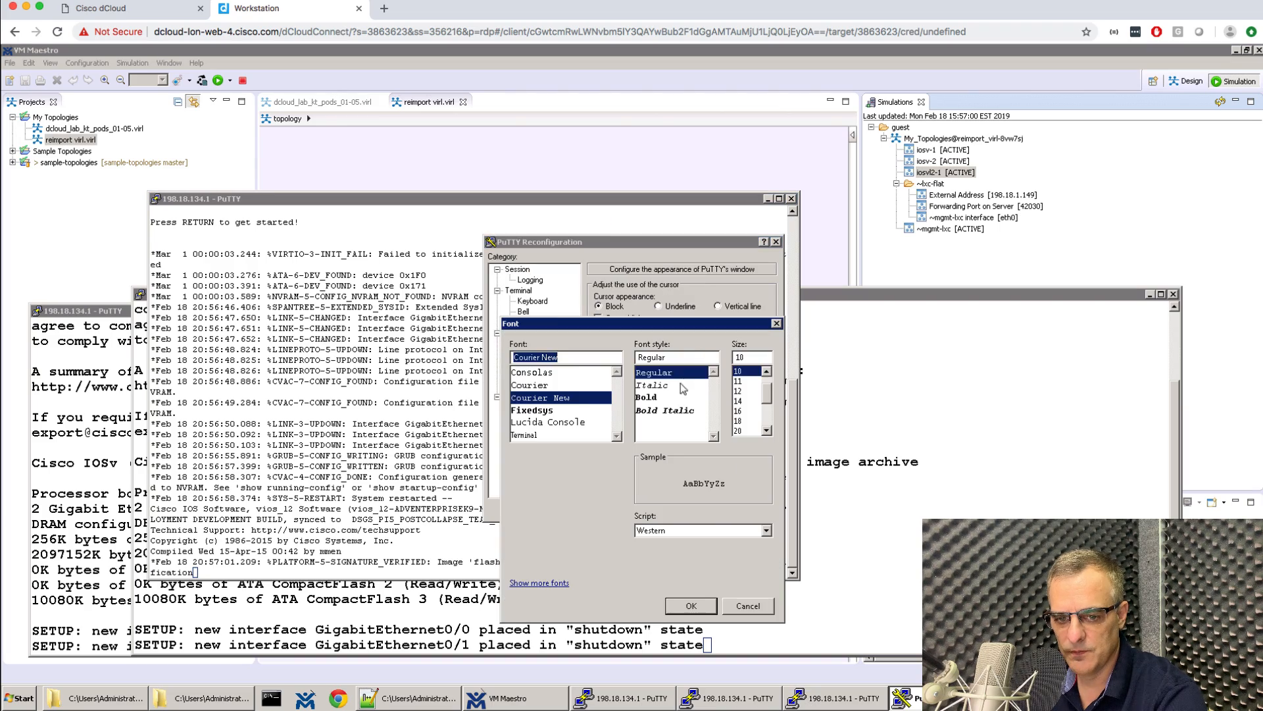
click(646, 397)
click(747, 412)
click(691, 605)
click(698, 515)
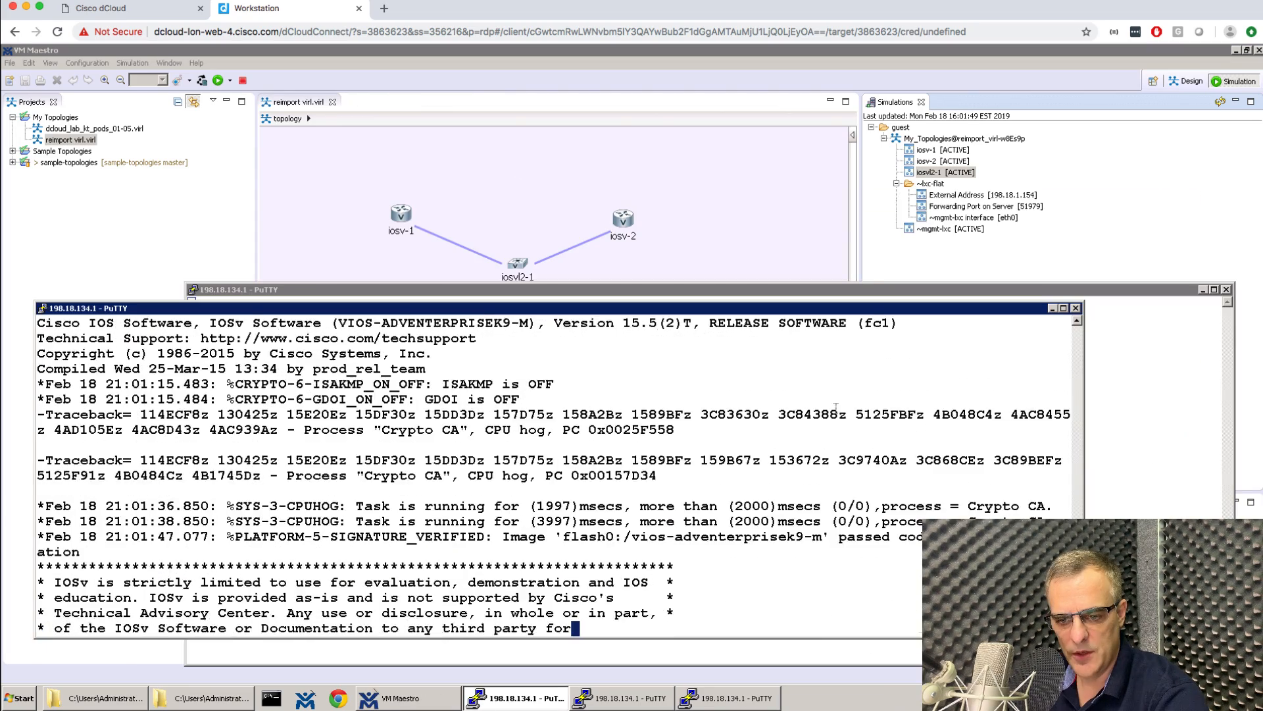
key(Return)
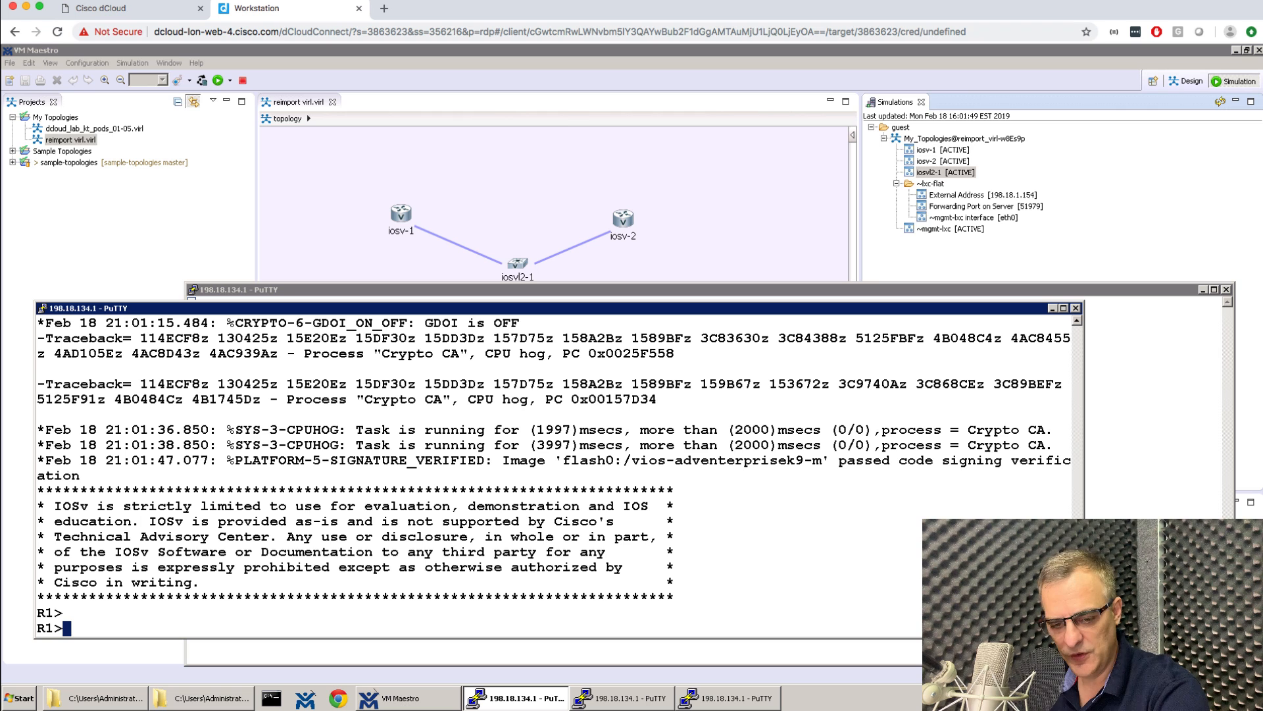
Enter privileged mode with 'en' on the R1, R2 and S1 consoles.
text(en)
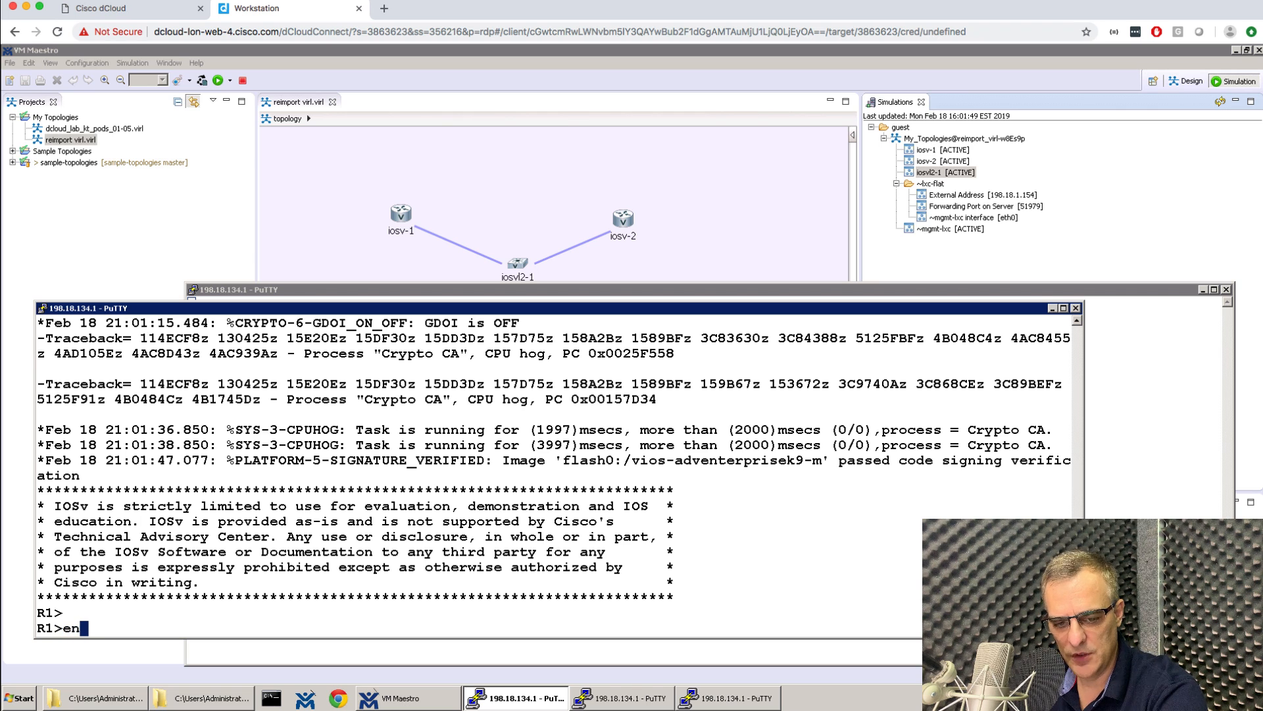
key(Return)
click(604, 704)
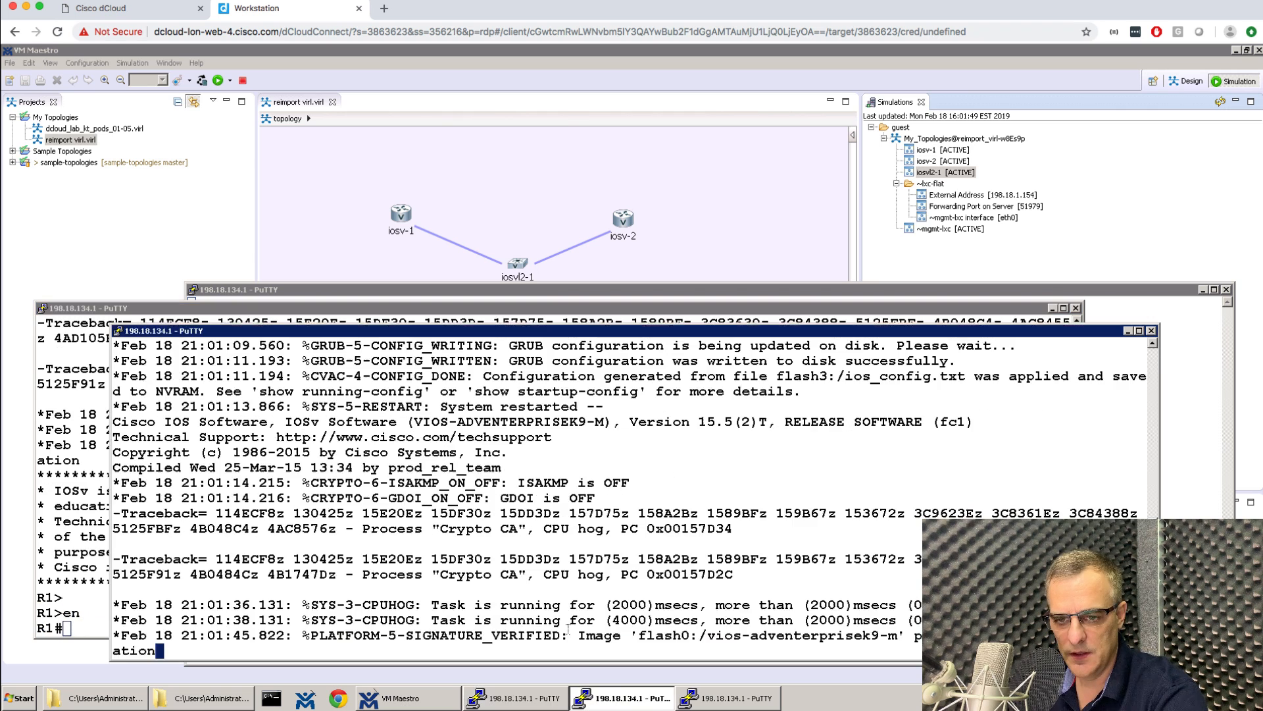
key(Return)
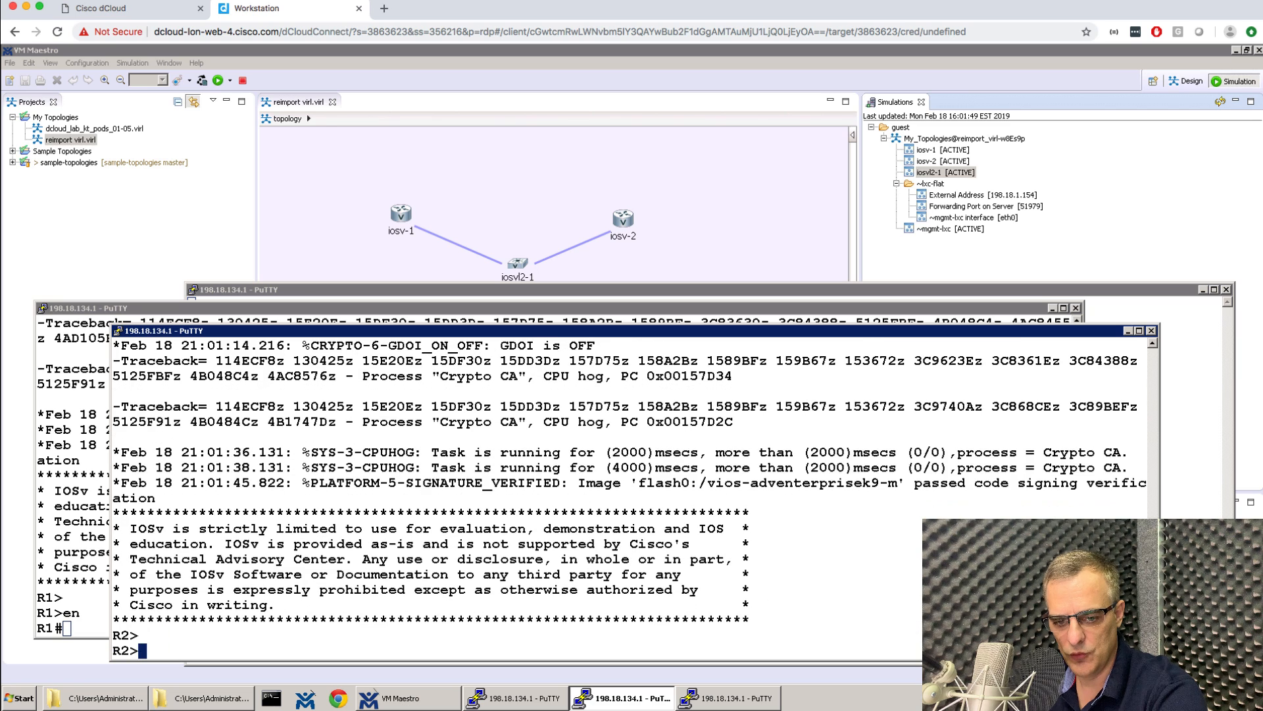
text(en)
key(Return)
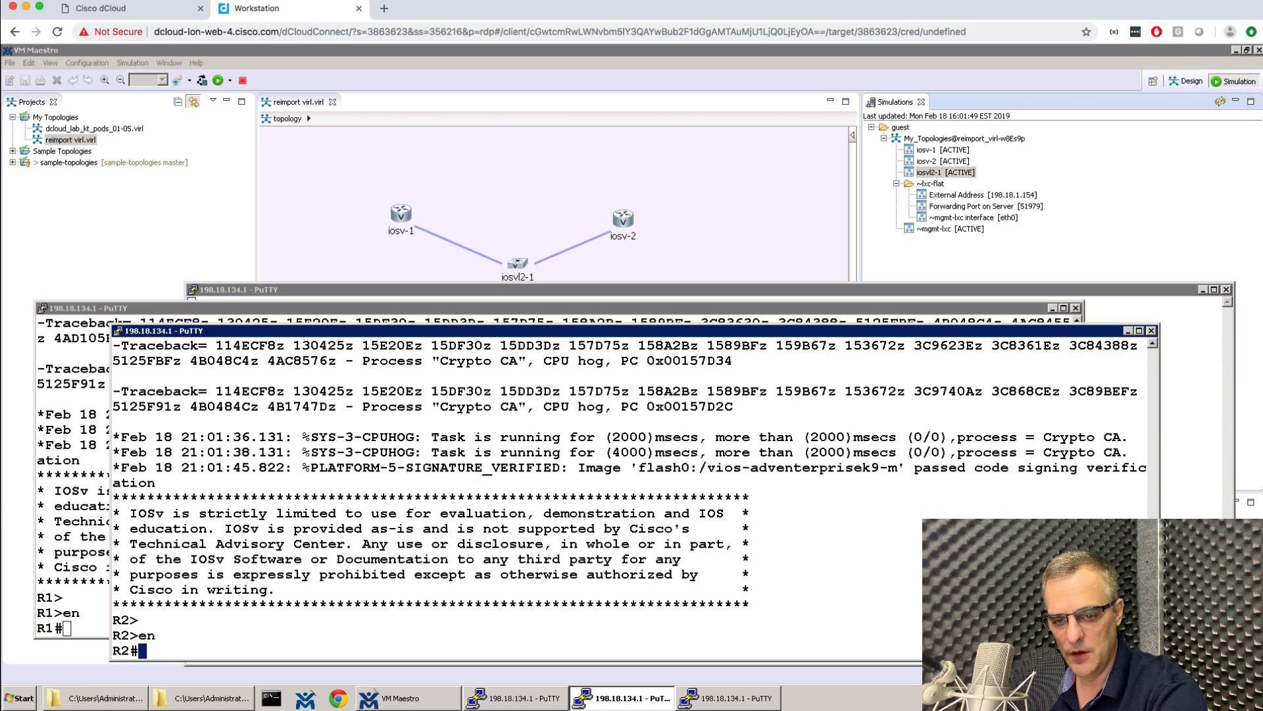
key(Return)
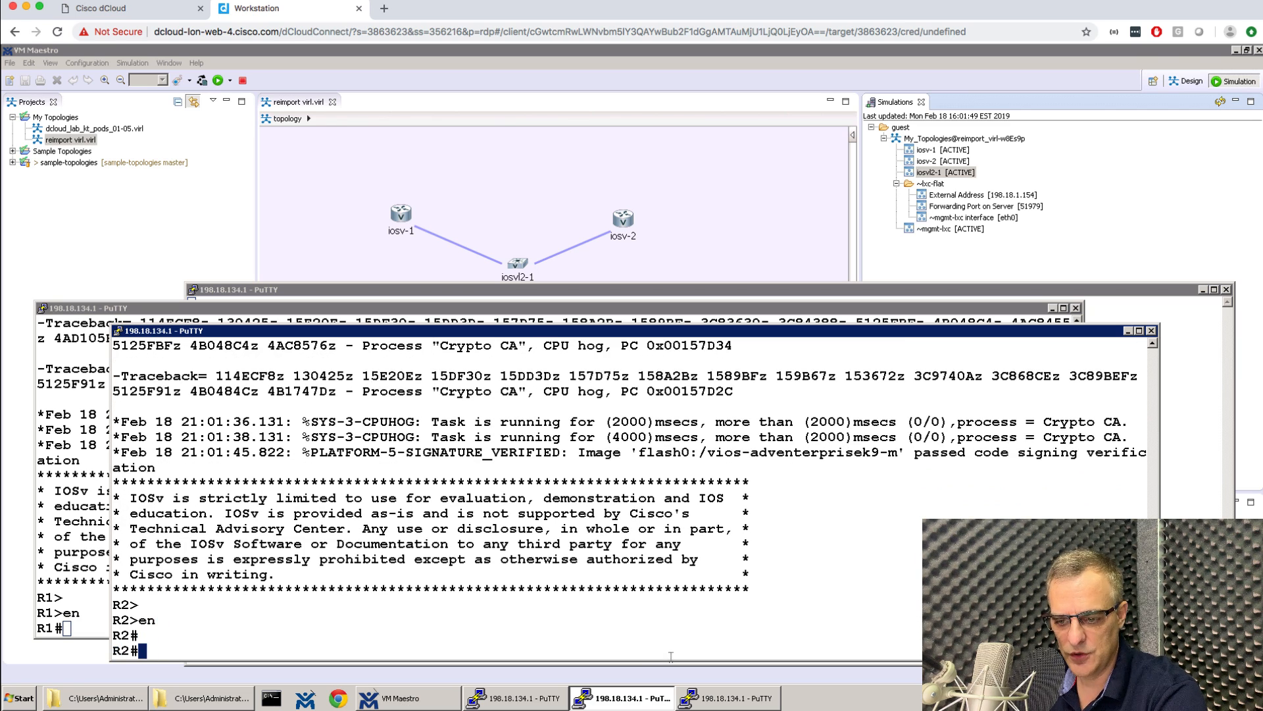
click(708, 696)
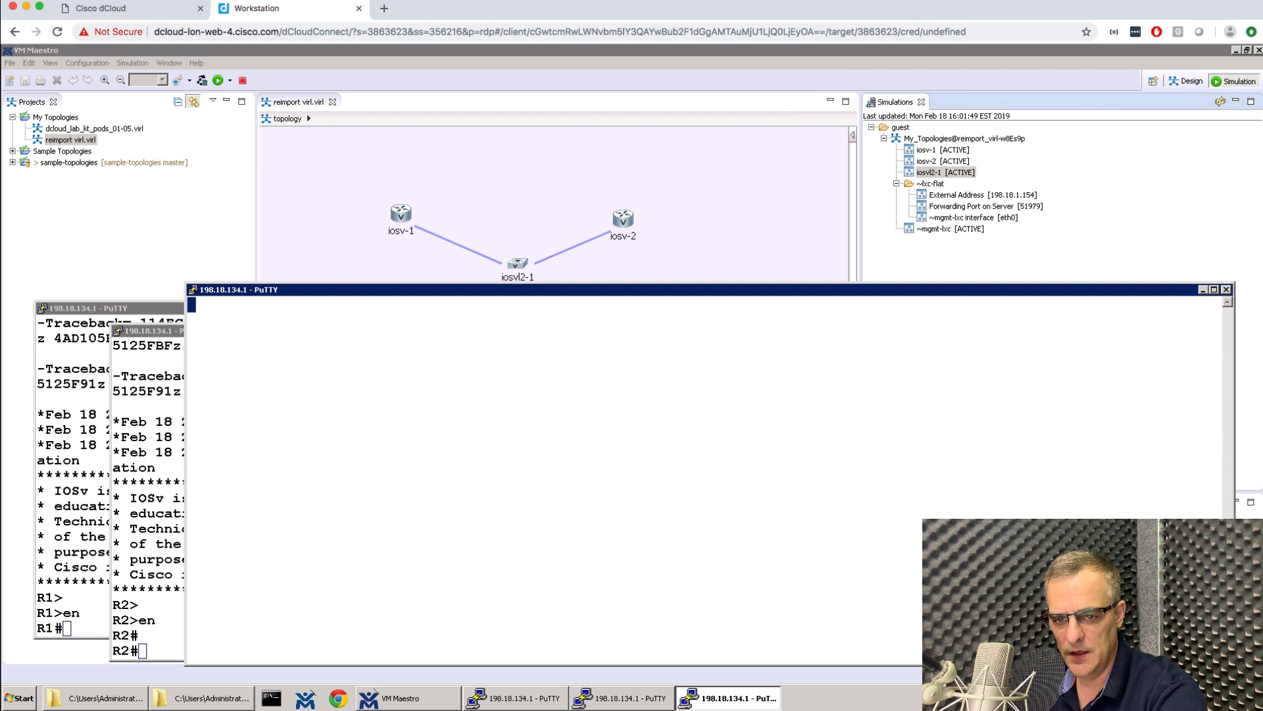
key(Return)
key(Return)
key(Return)
text(en)
key(Return)
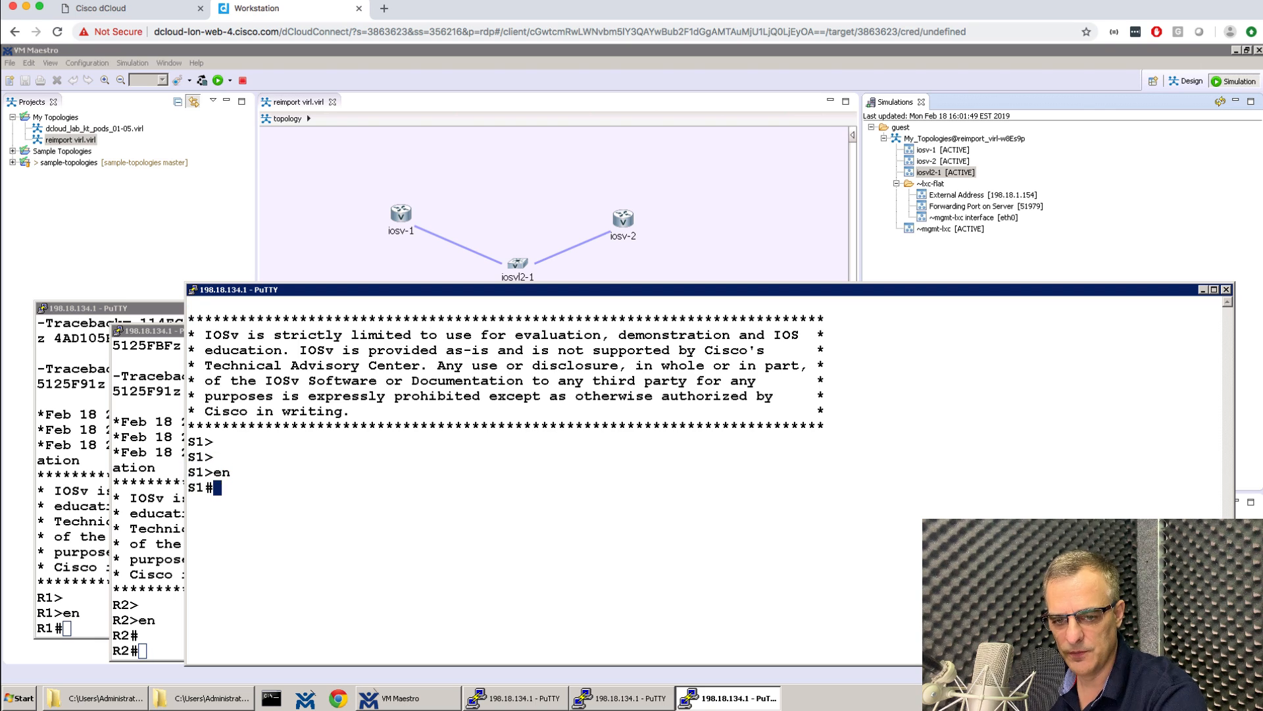
key(Return)
key(Return)
click(73, 474)
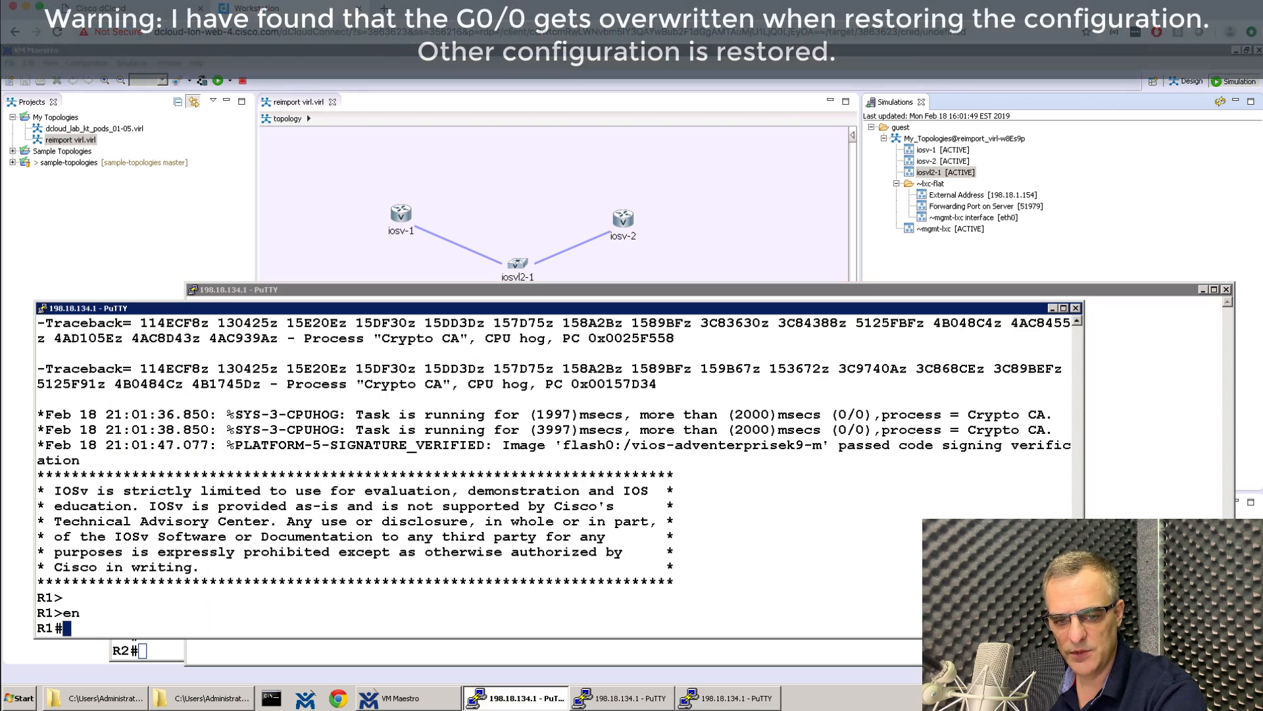
key(Return)
key(Return)
key(Return)
Run 'sh ip int brief' on R1 and R2, showing G0/0 at 198.18.1.153 and 198.18.1.152.
text(sh ip int brief)
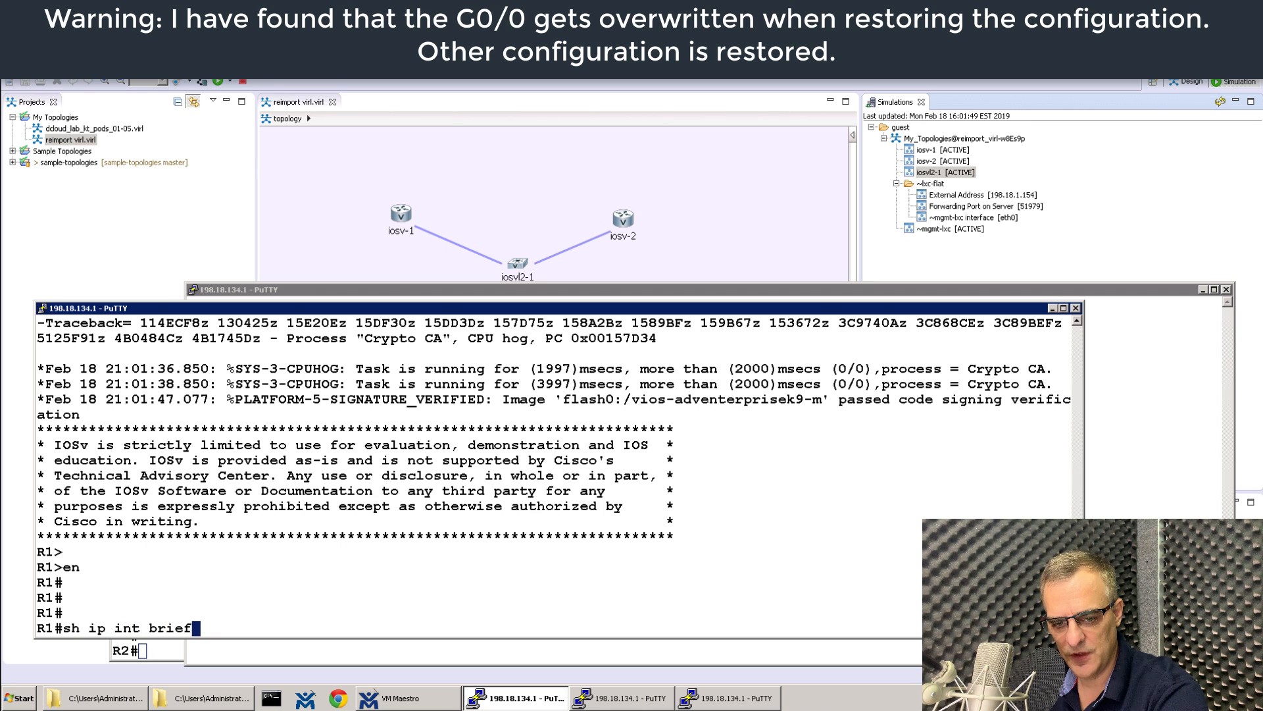
key(Return)
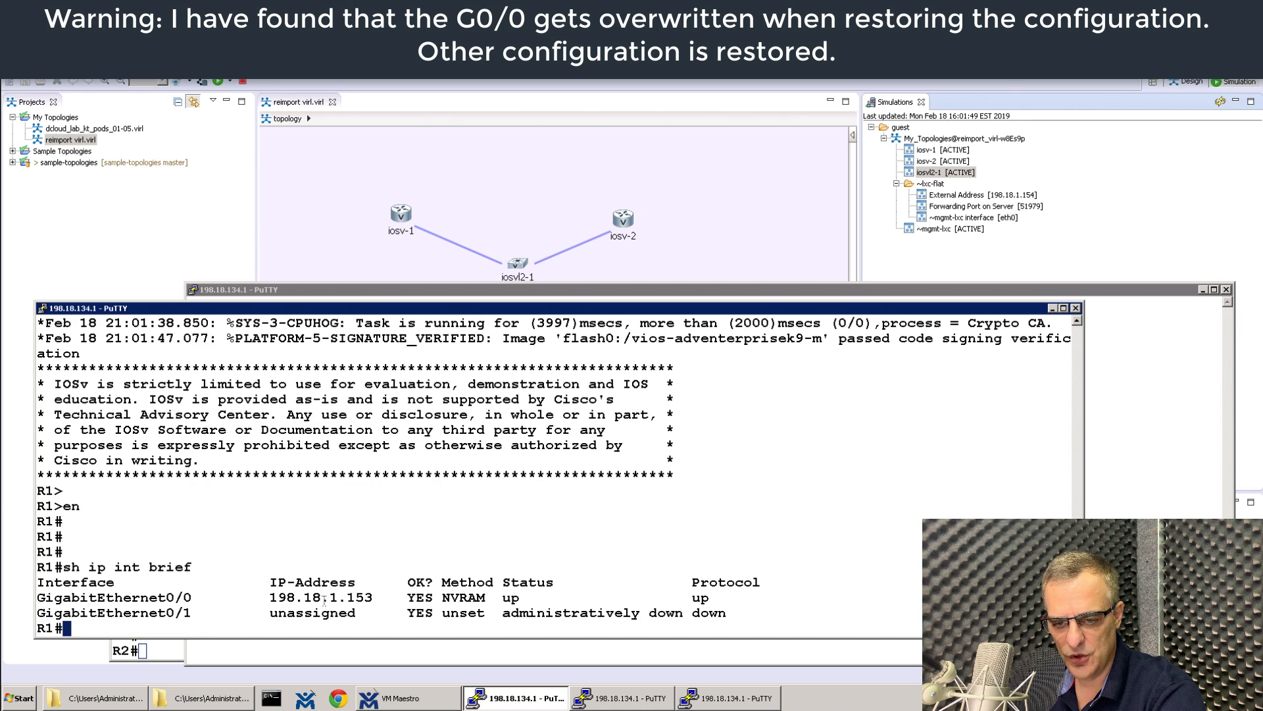
drag(244, 597, 429, 596)
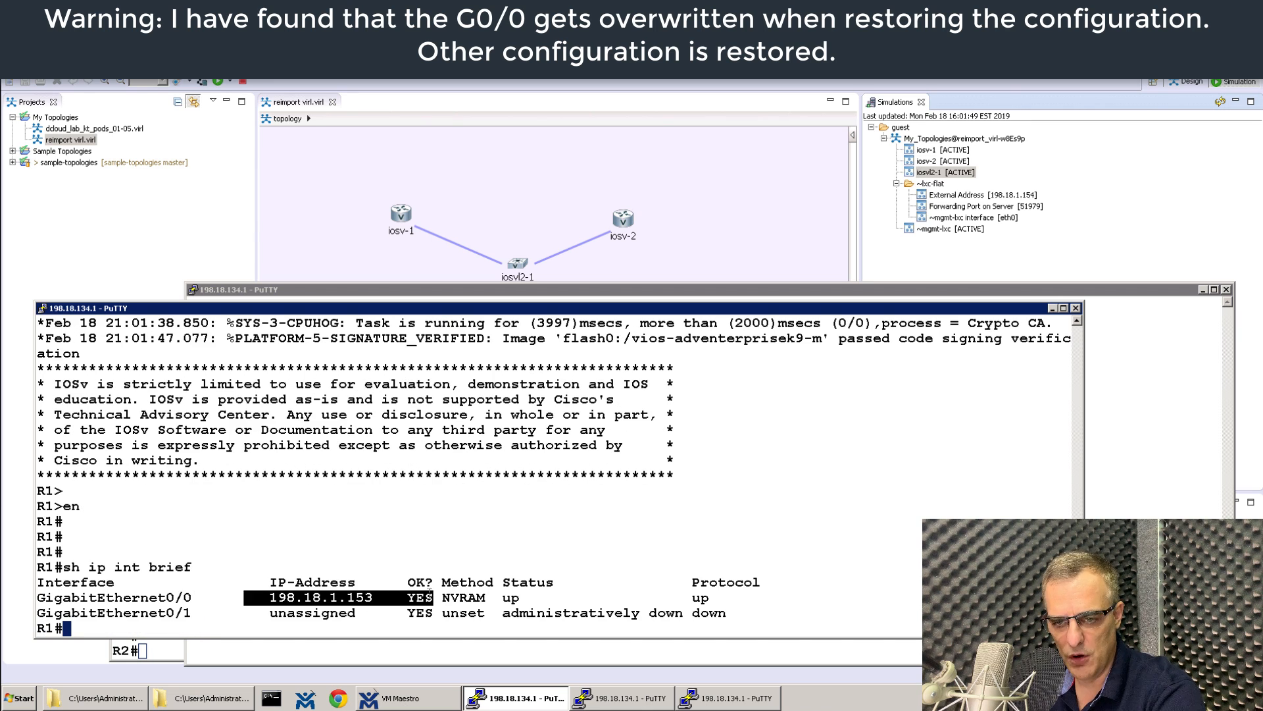
click(166, 647)
text(sh ip )
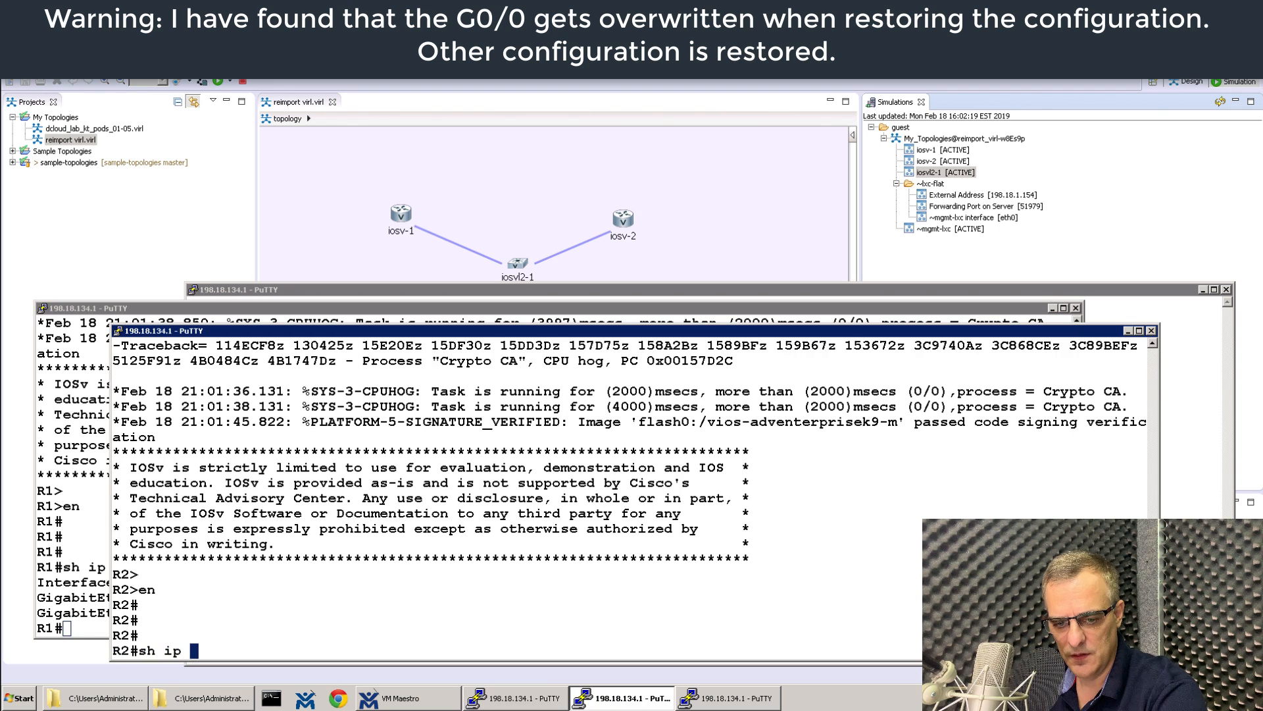
text(intb rief)
key(Return)
text(sh )
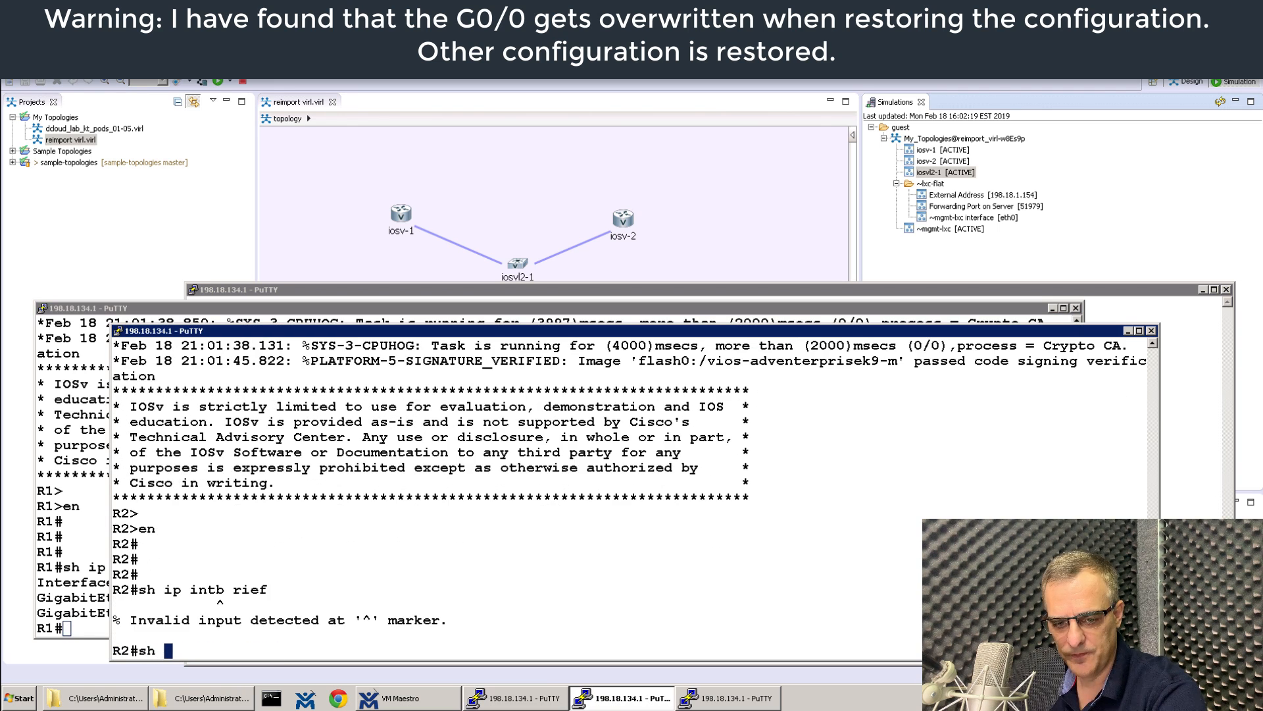
text(ip int brief)
key(Return)
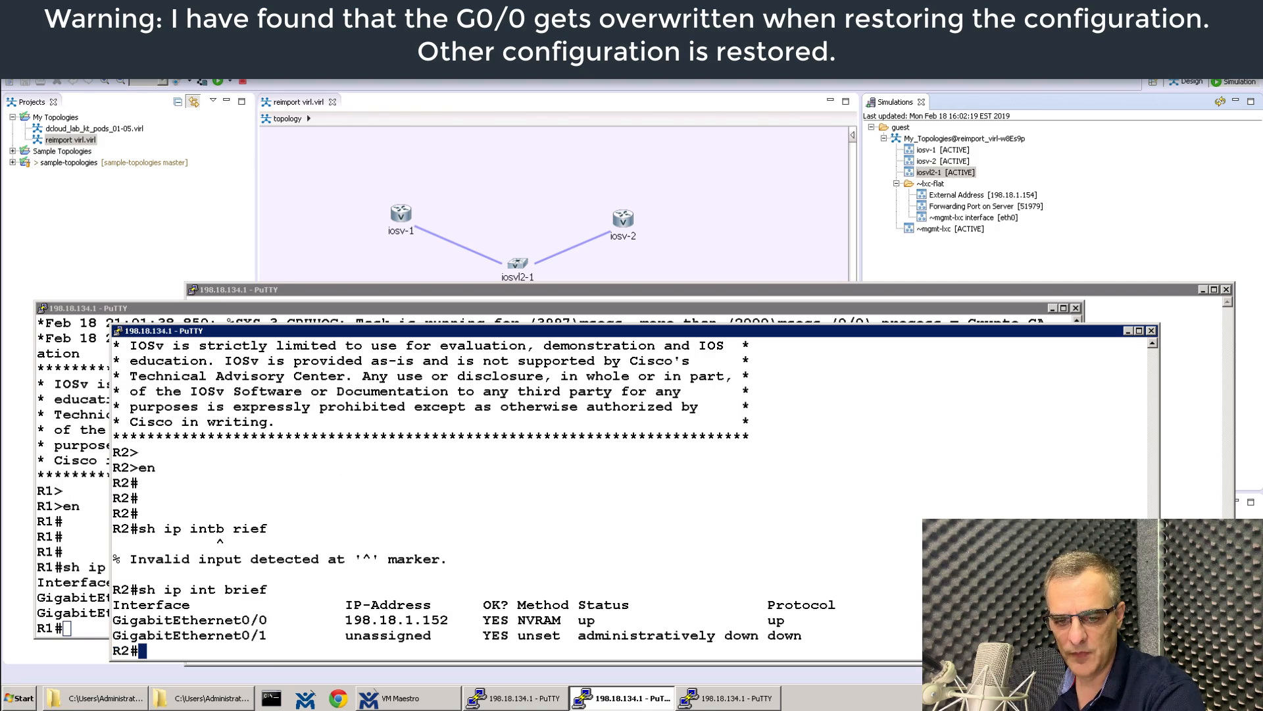
click(172, 701)
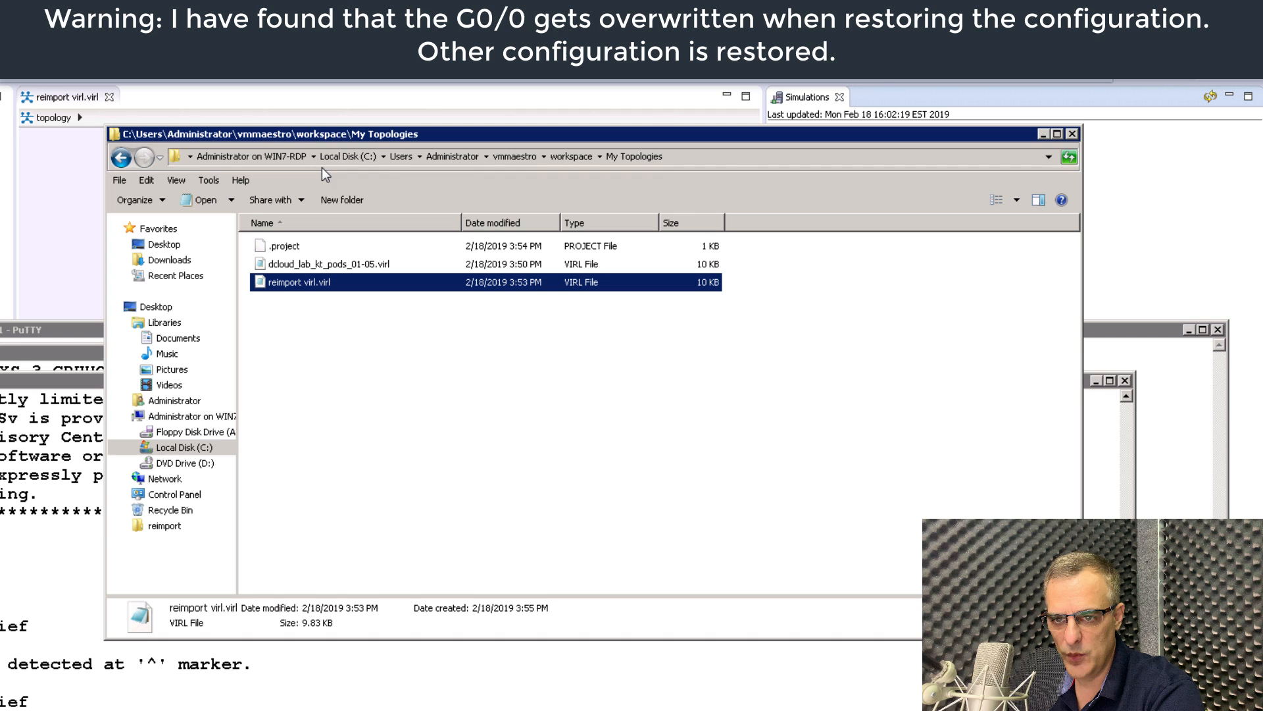
Open reimport virl.virl from the My Topologies folder with Edit with Notepad++.
click(724, 155)
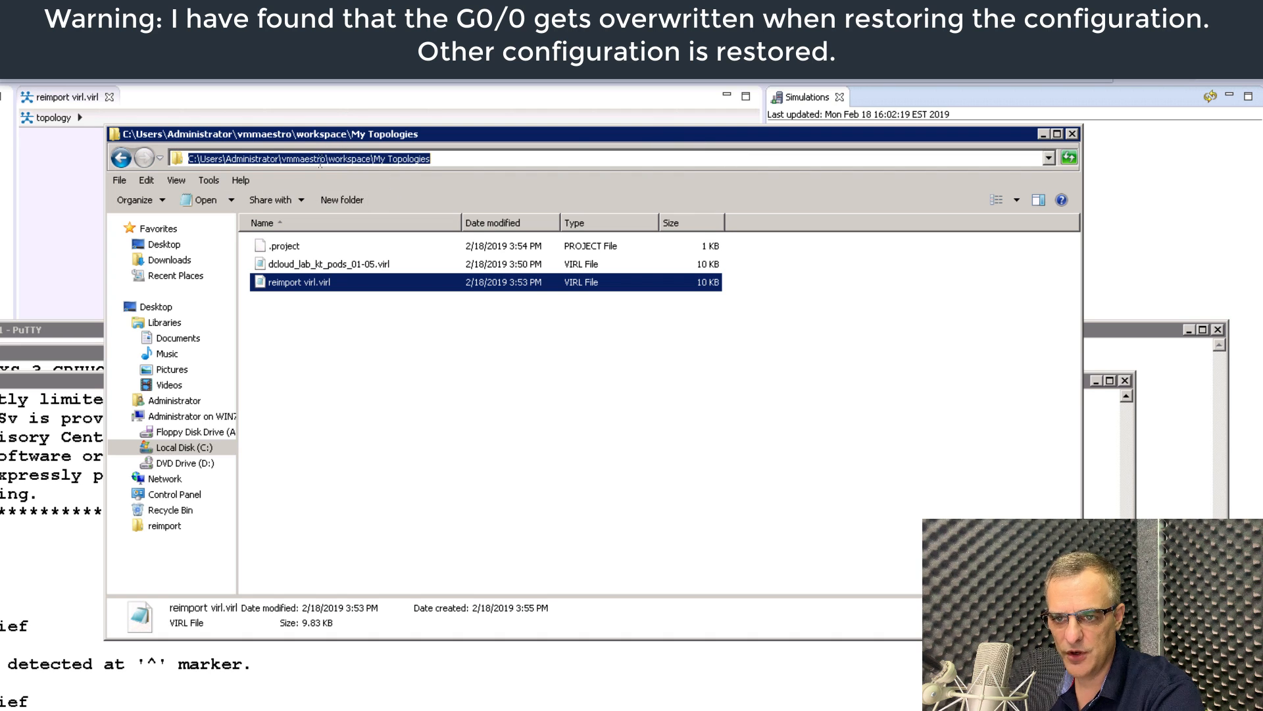
click(412, 395)
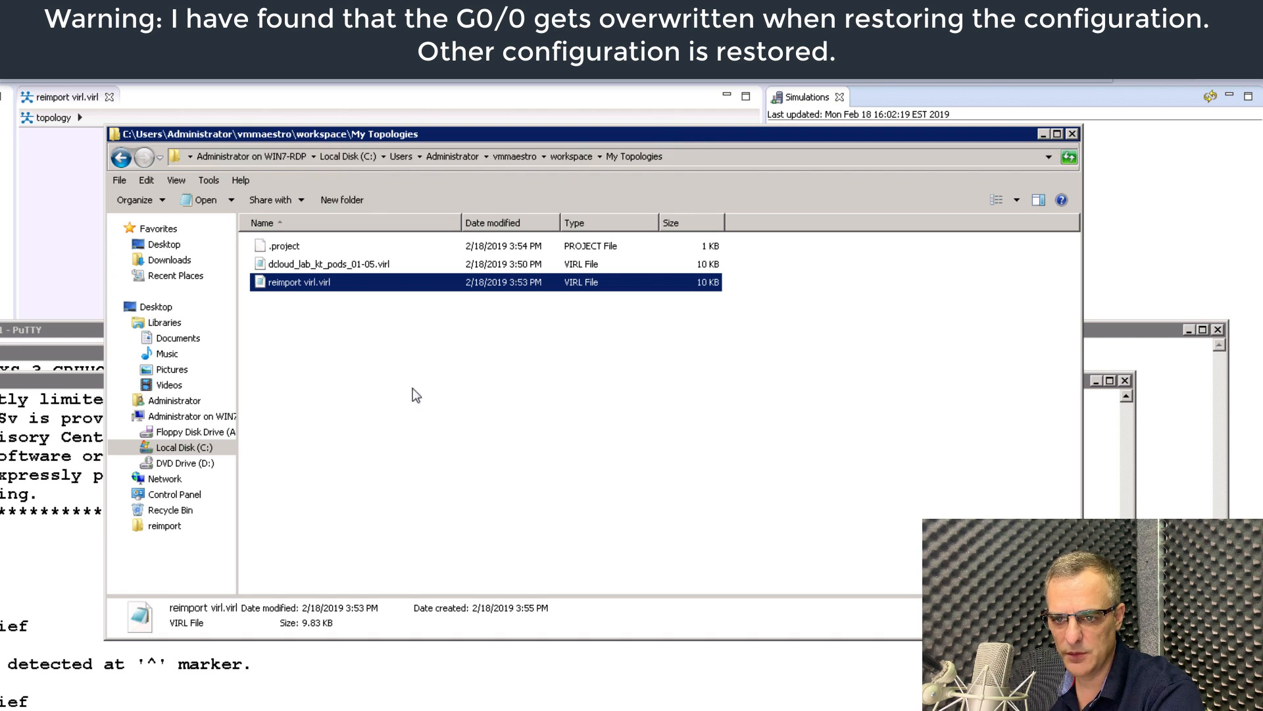
right_click(353, 283)
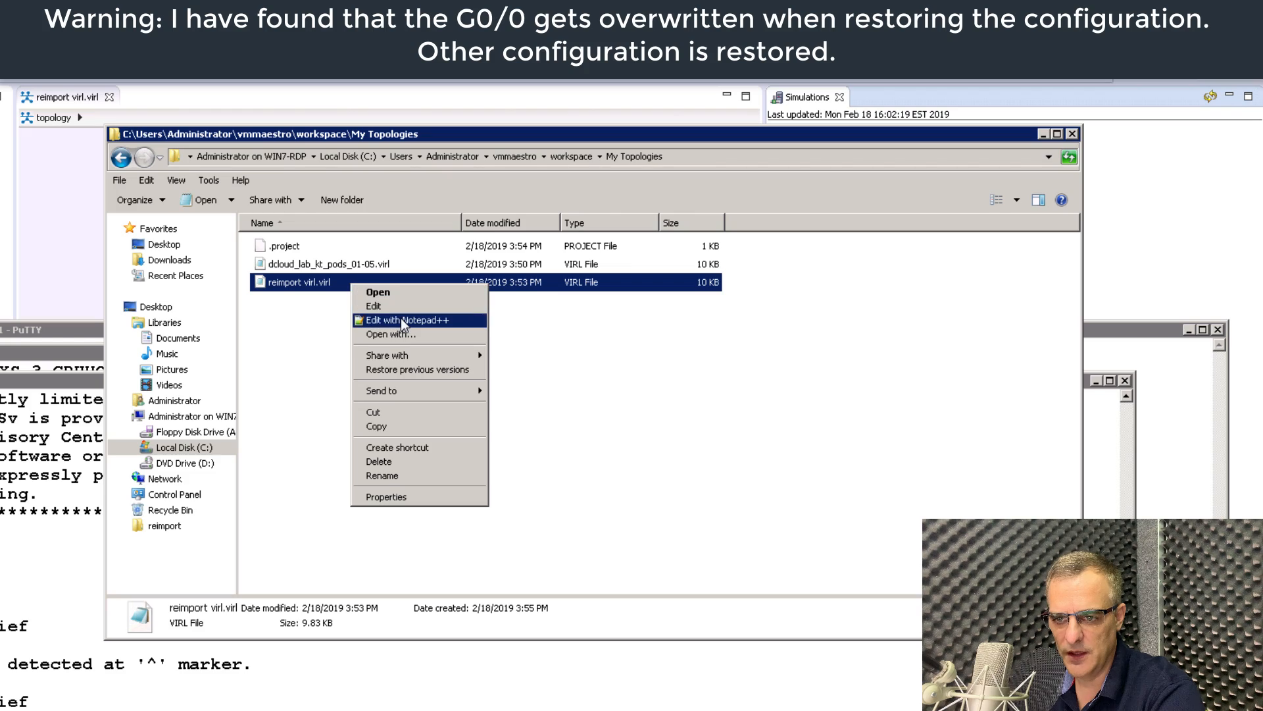
click(403, 321)
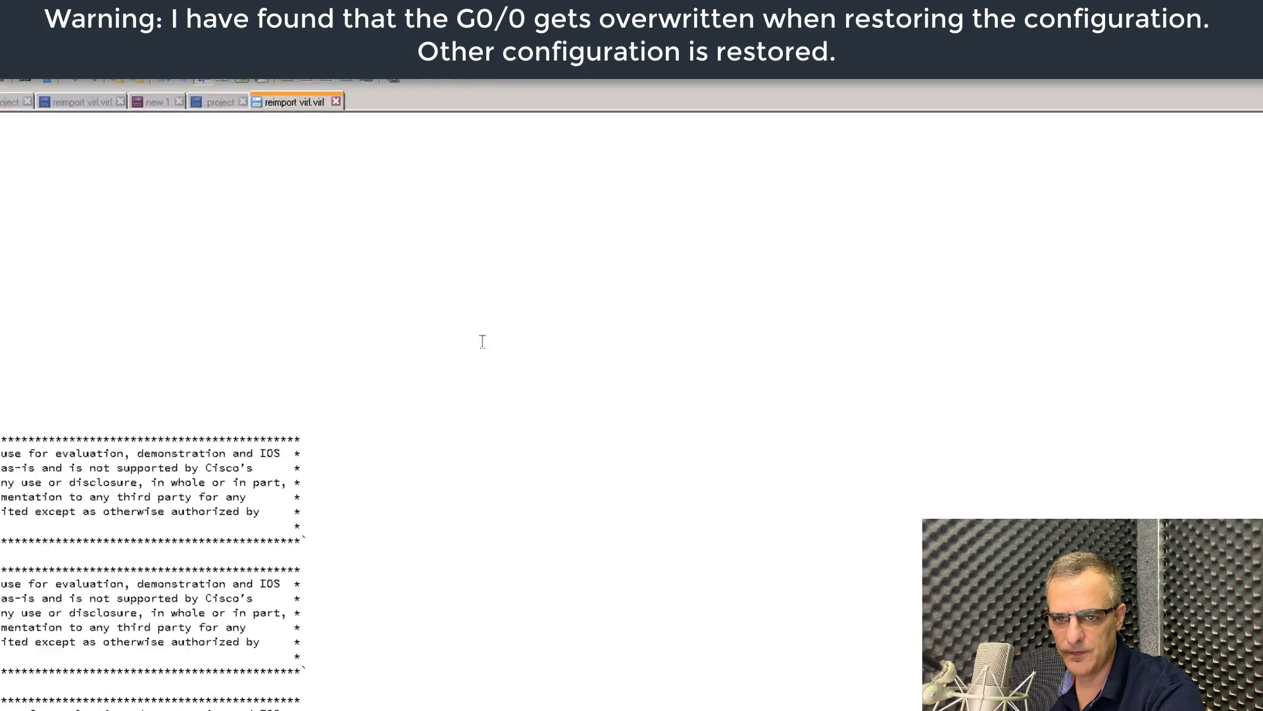
Copy R1's interface GigabitEthernet0/0 block with ip address 10.1.1.1 255.255.255.0 from the file.
scroll(463, 517, up, 5)
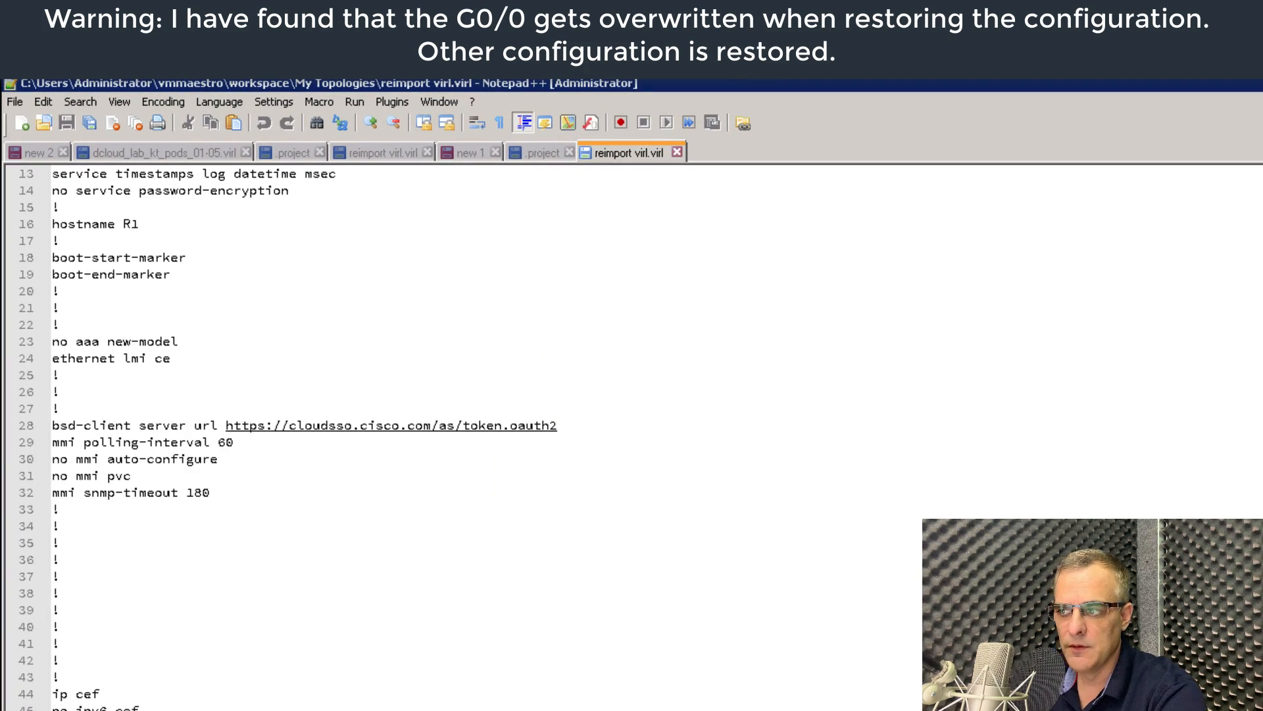
scroll(1030, 491, up, 4)
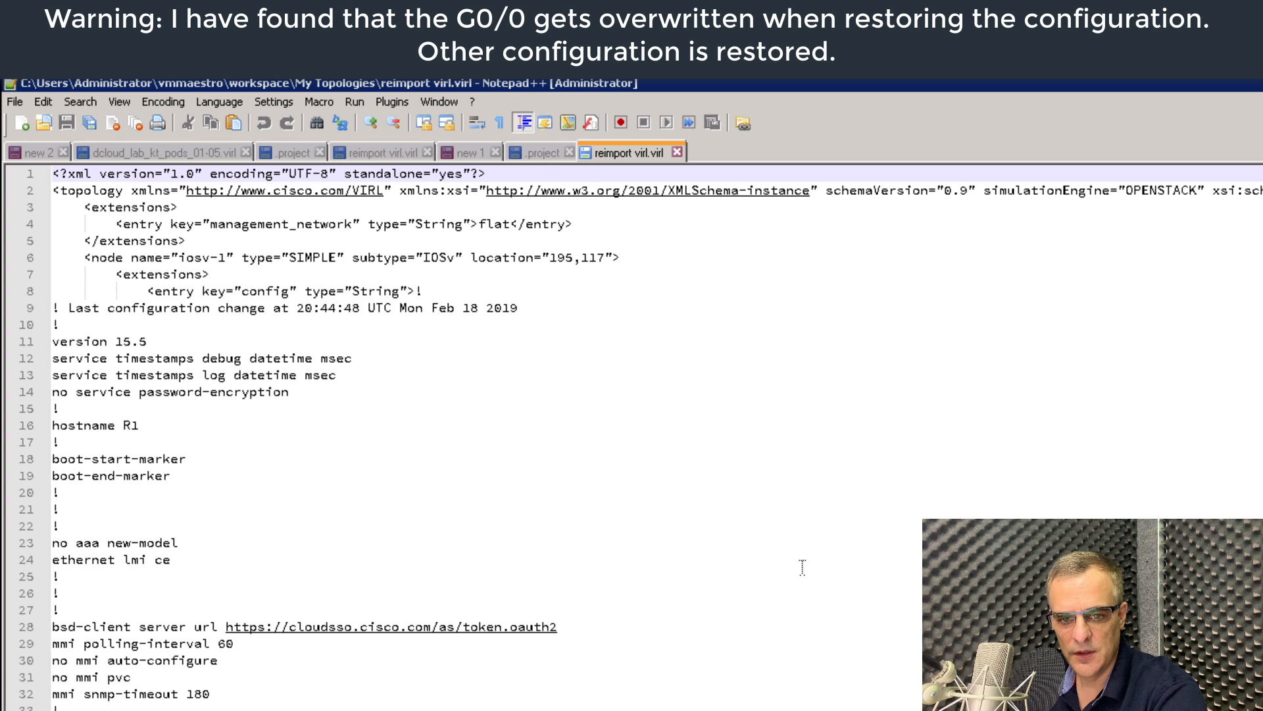
scroll(654, 592, down, 15)
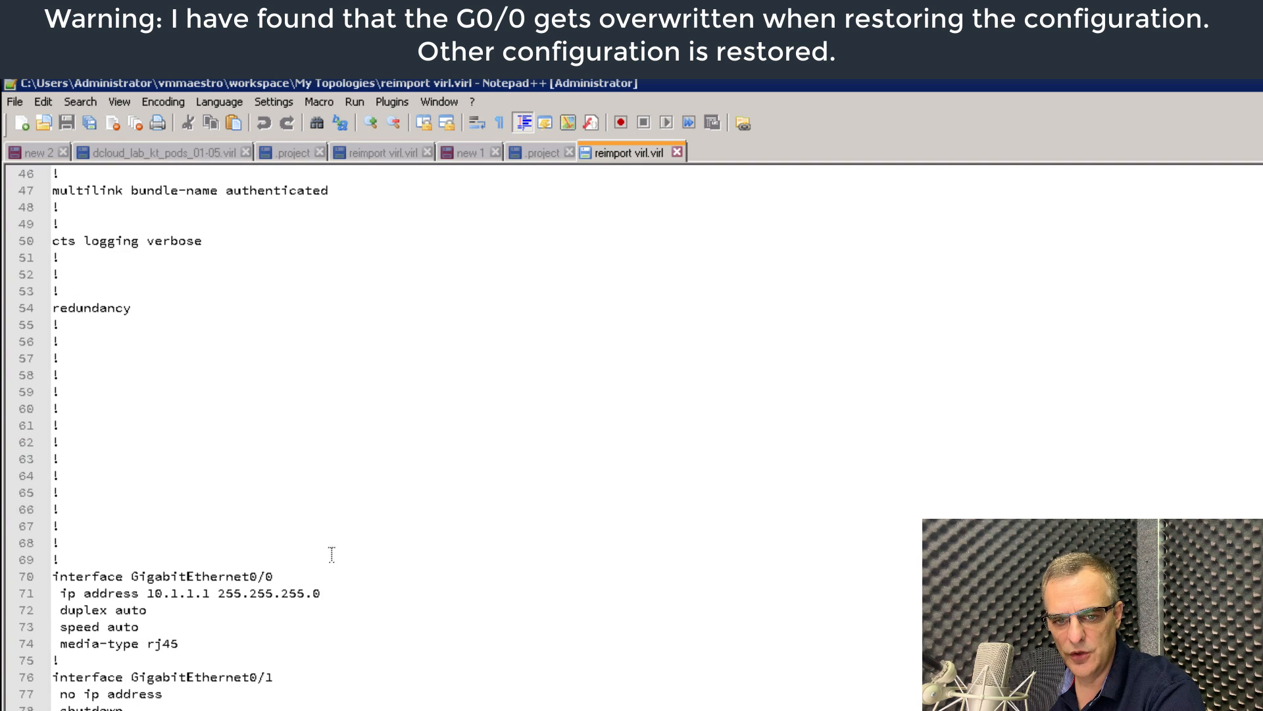
drag(342, 584, 425, 591)
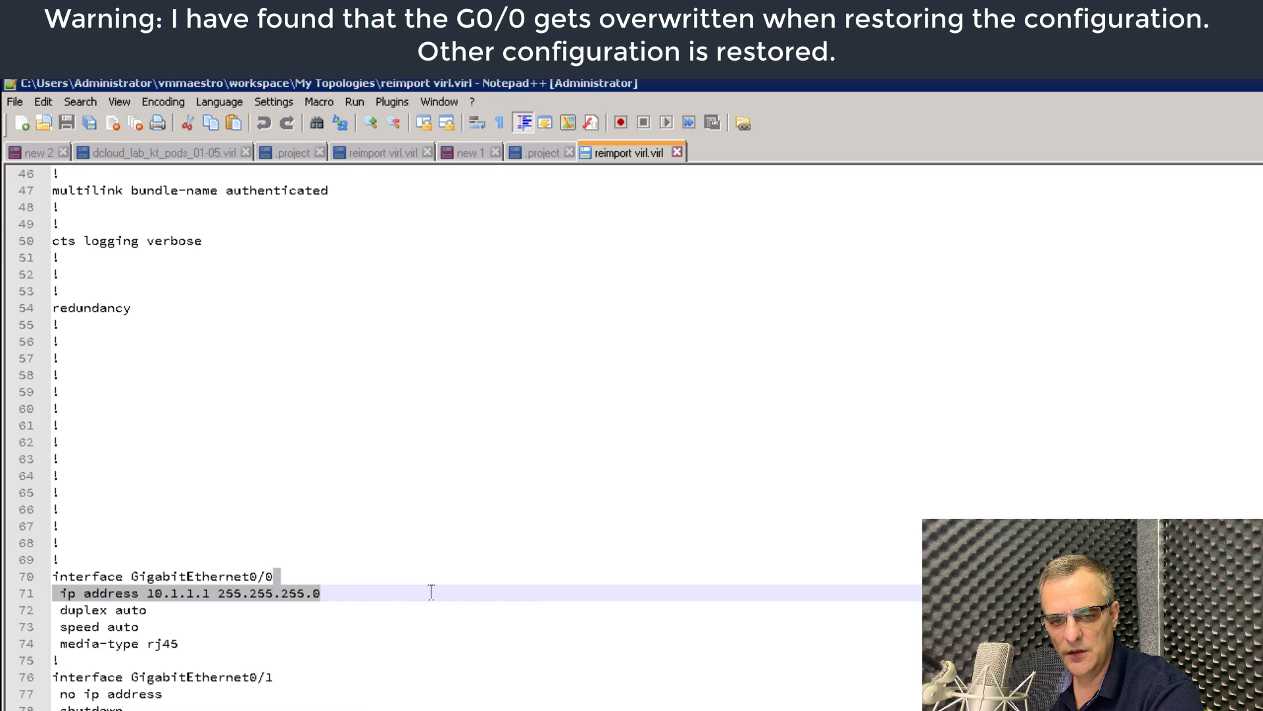
scroll(431, 592, down, 2)
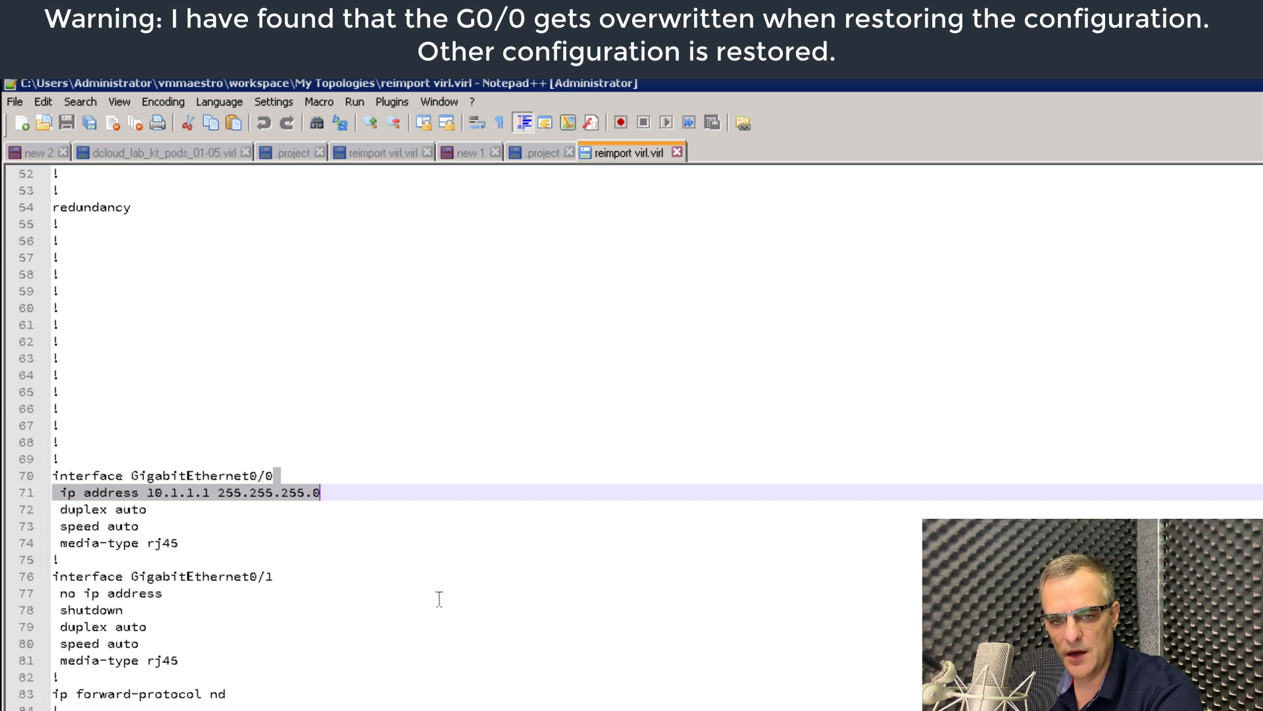
scroll(440, 597, down, 1)
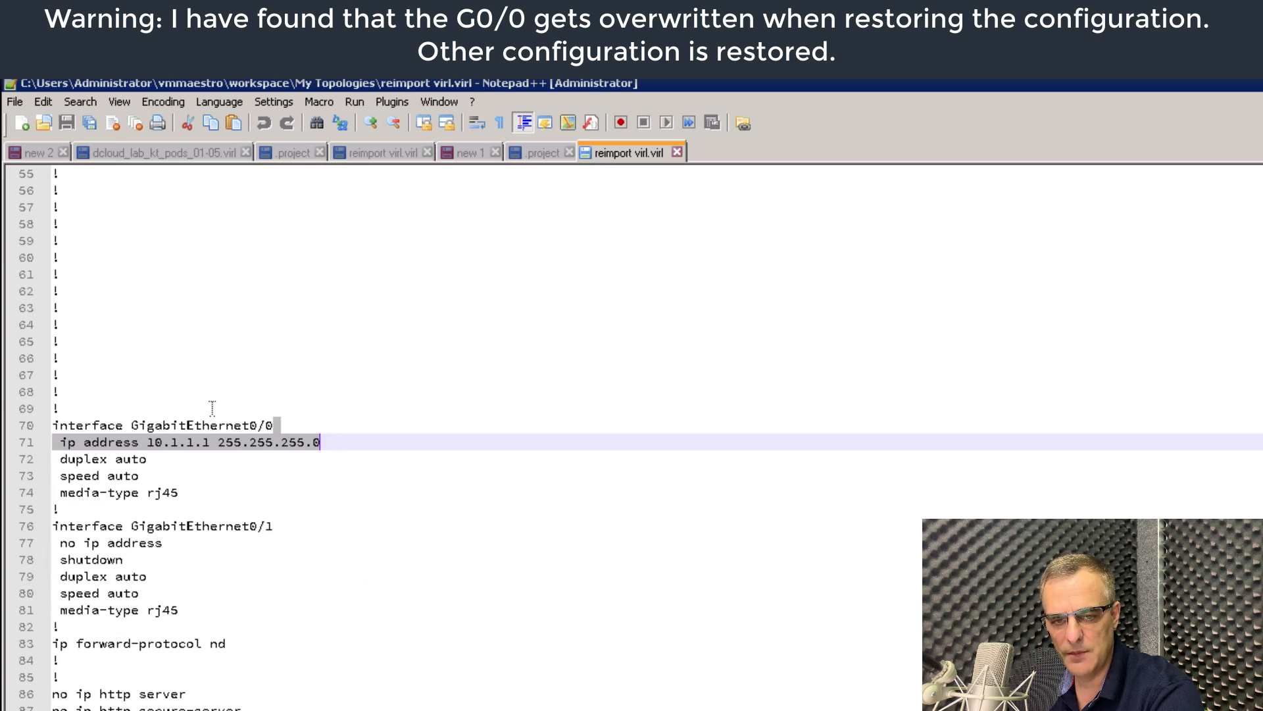
drag(66, 407, 369, 502)
right_click(148, 451)
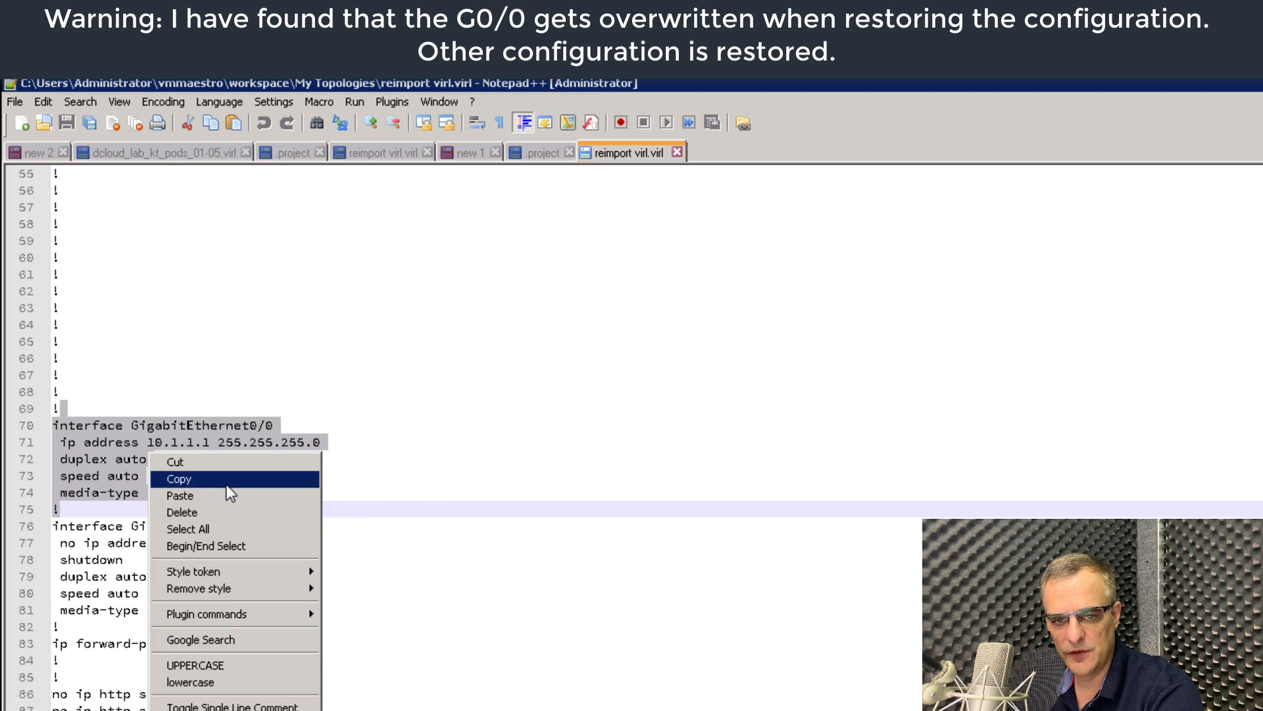
click(227, 484)
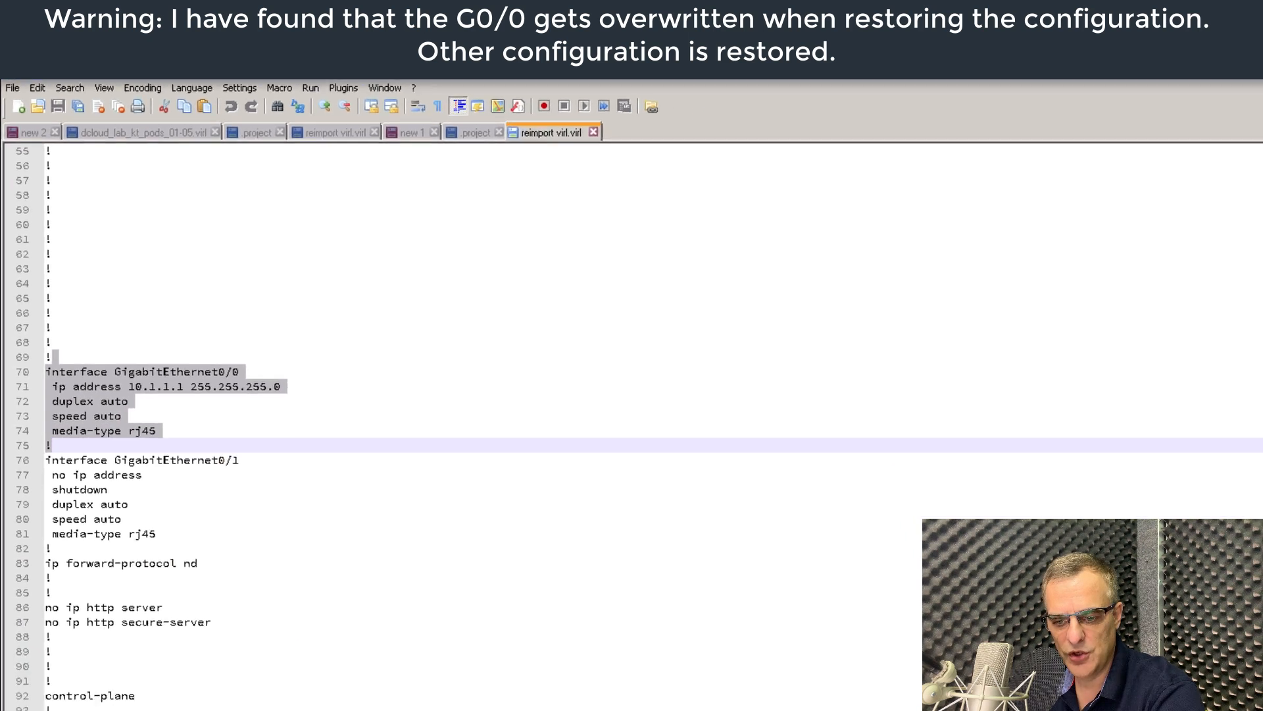
click(503, 702)
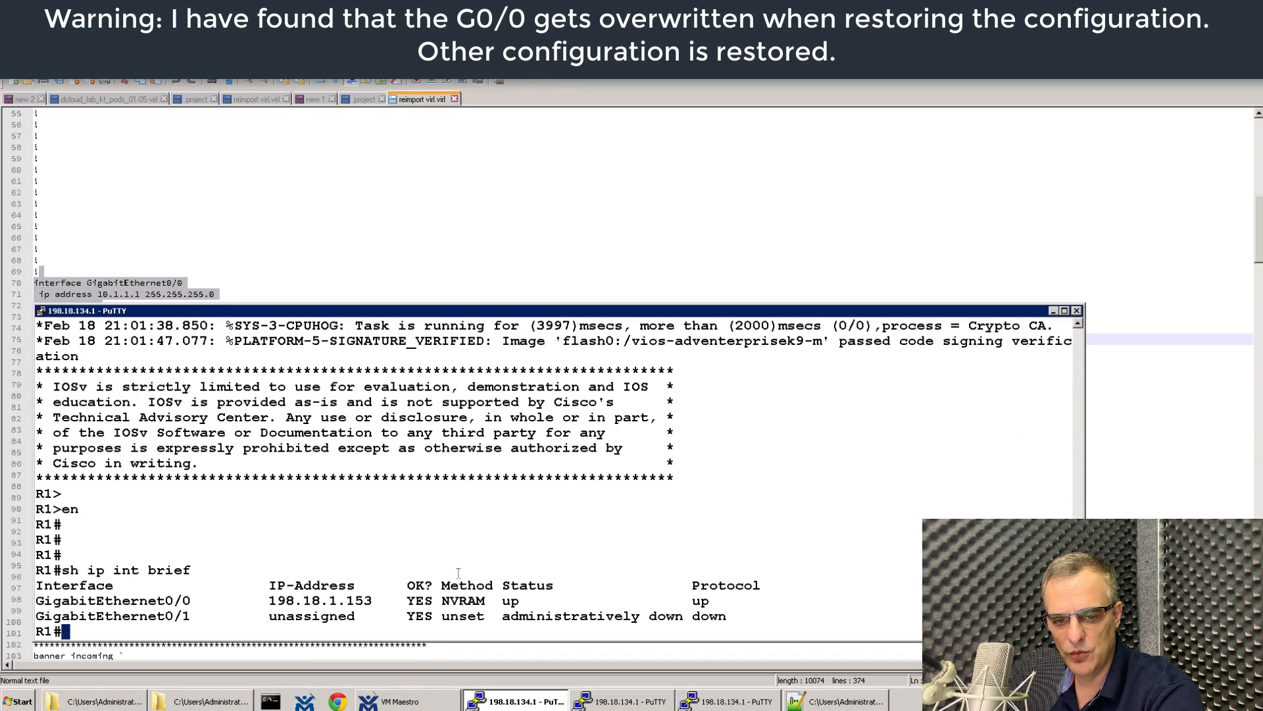
Paste the copied GigabitEthernet0/0 configuration into R1 under 'conf t', then 'end'.
text(conf t)
key(Return)
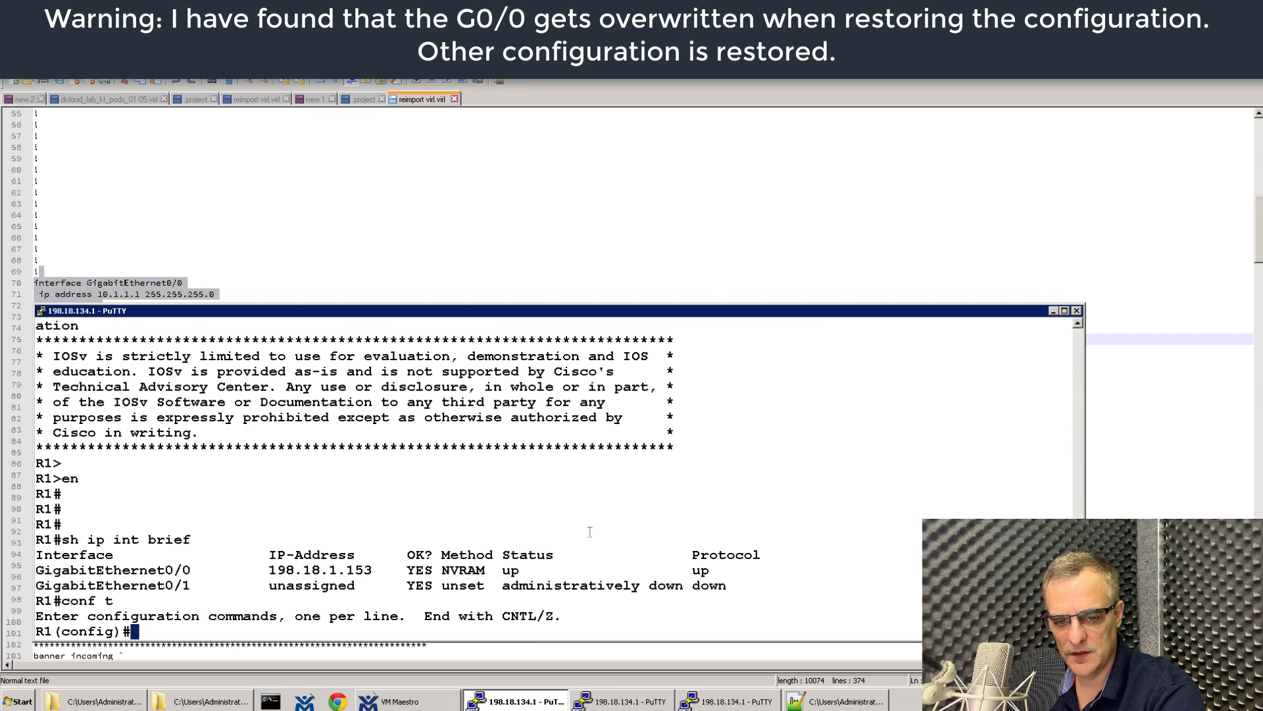
right_click(644, 521)
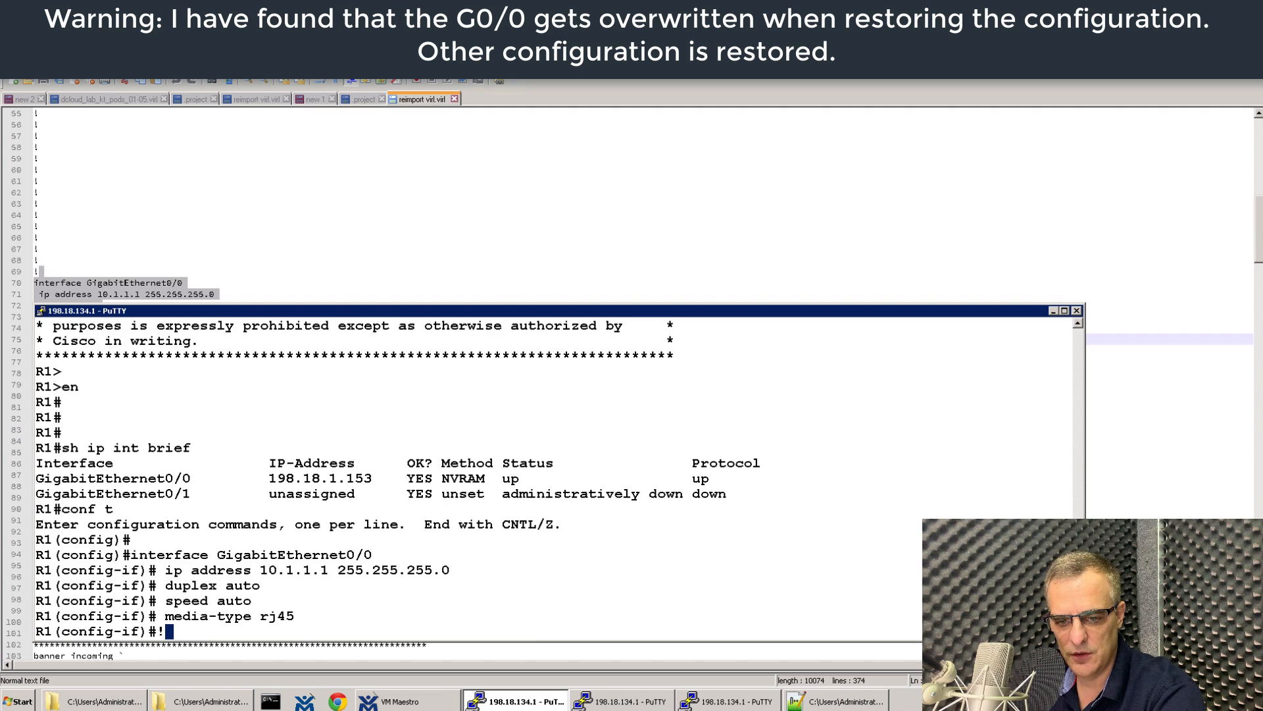
key(Return)
key(Return)
text(end)
key(Return)
key(Return)
key(Return)
Verify with 'sh ip int brief' that R1's G0/0 now shows 10.1.1.1.
text(sh )
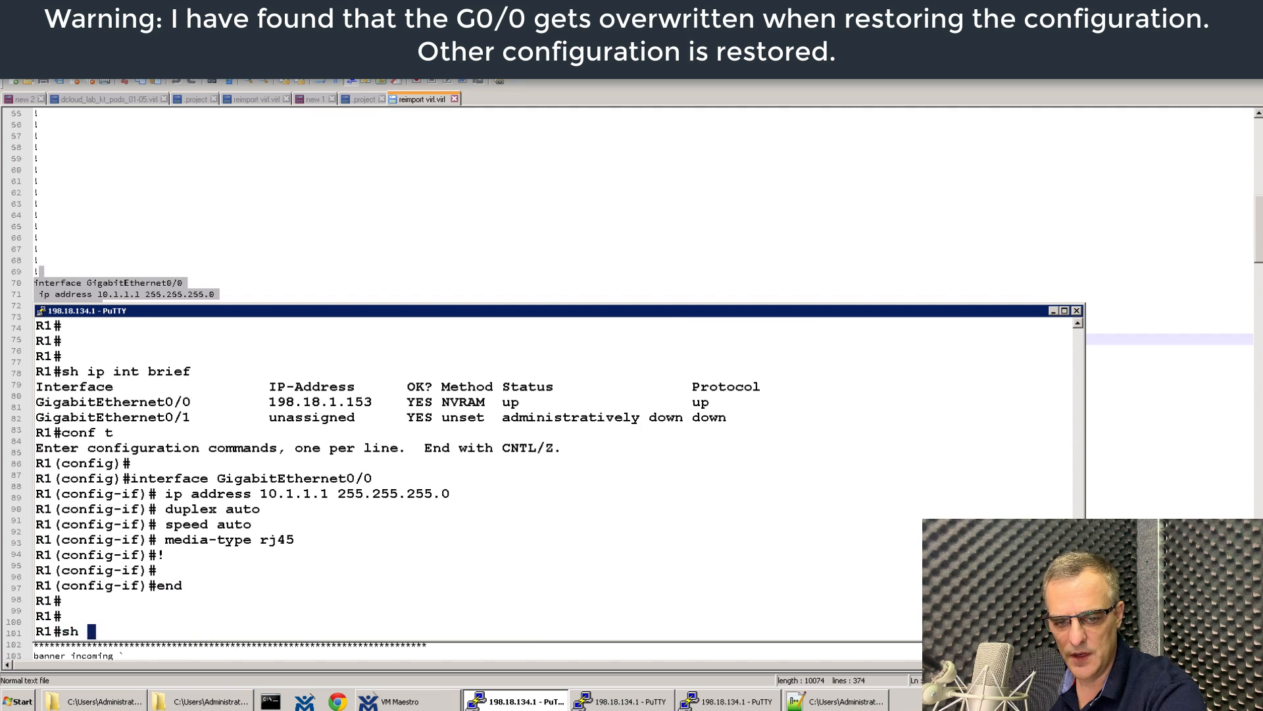
text(ip tin br)
key(BackSpace)
key(BackSpace)
key(BackSpace)
key(BackSpace)
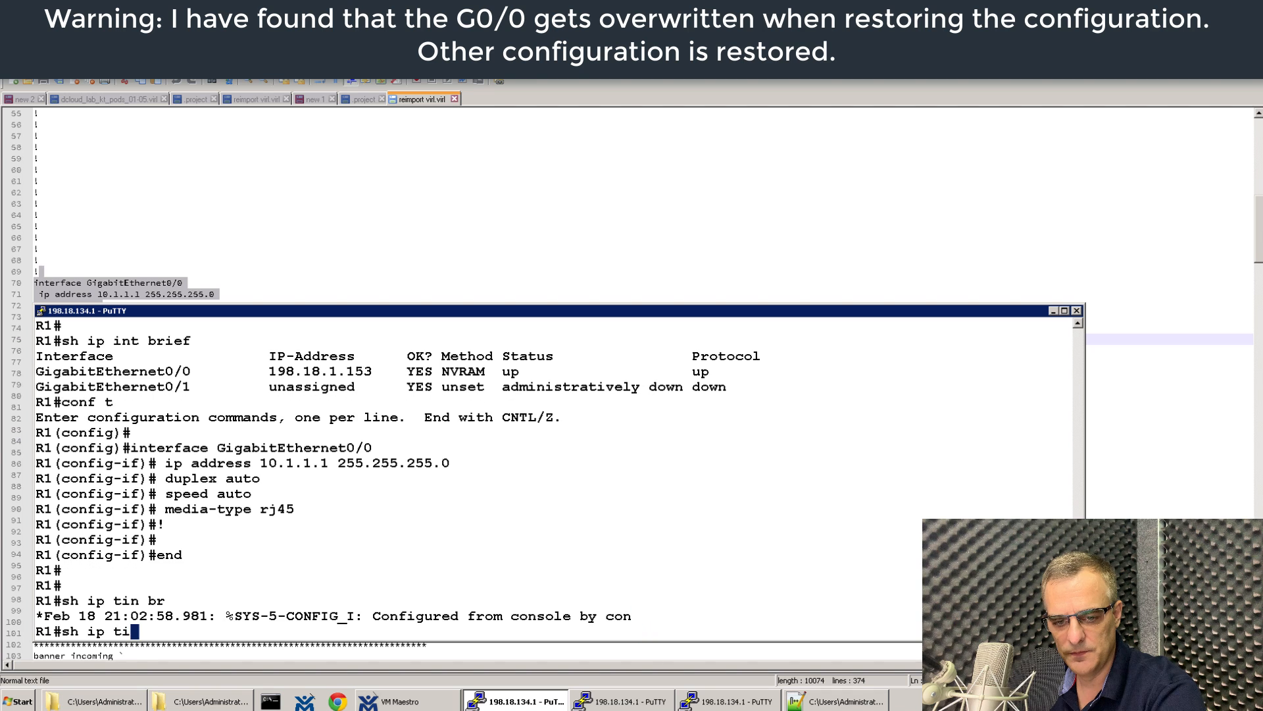
key(BackSpace)
key(BackSpace)
text(int brief)
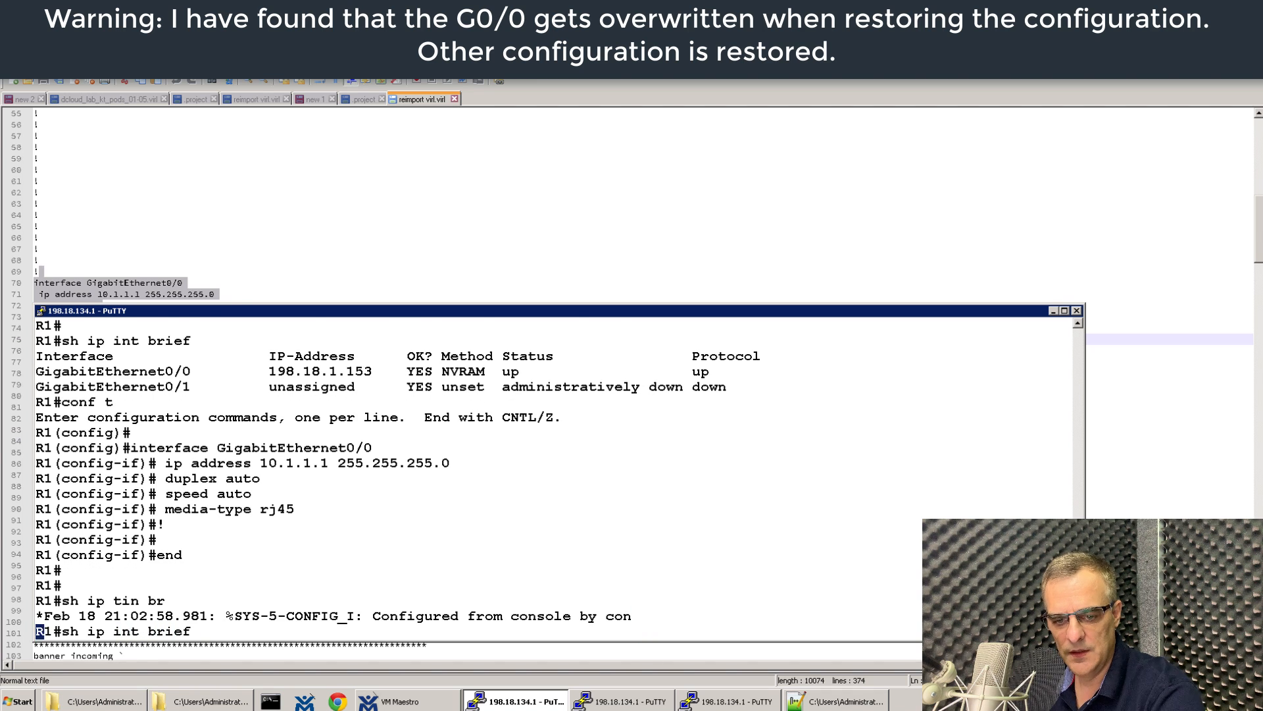
key(Return)
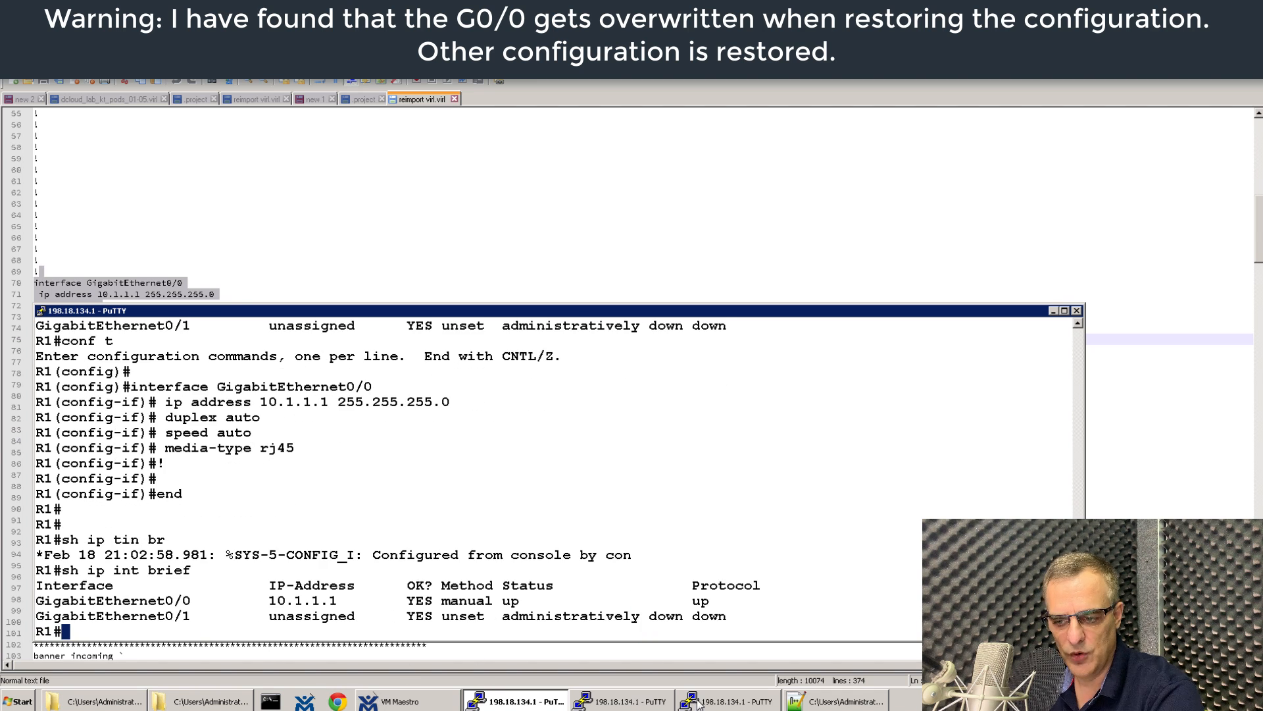
click(824, 705)
scroll(203, 336, down, 15)
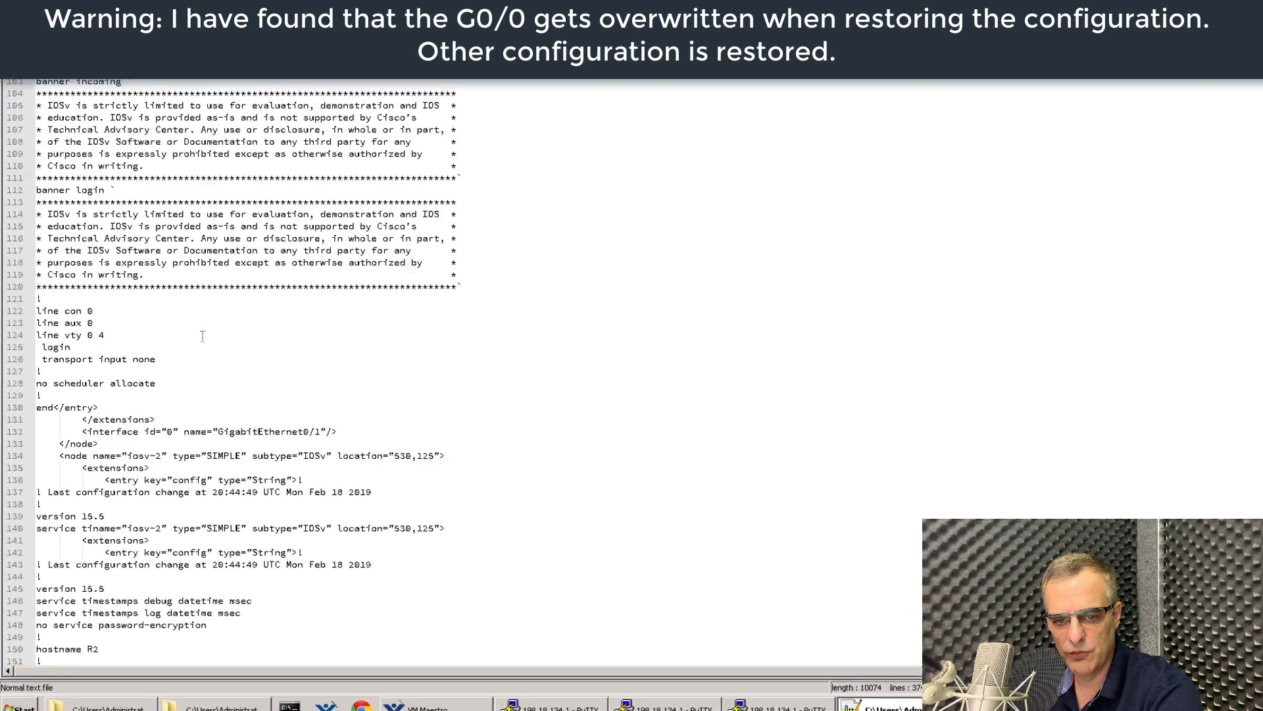
Copy R2's GigabitEthernet0/0 block with address 10.1.1.2 from lines 196–203 of the file.
scroll(202, 336, down, 20)
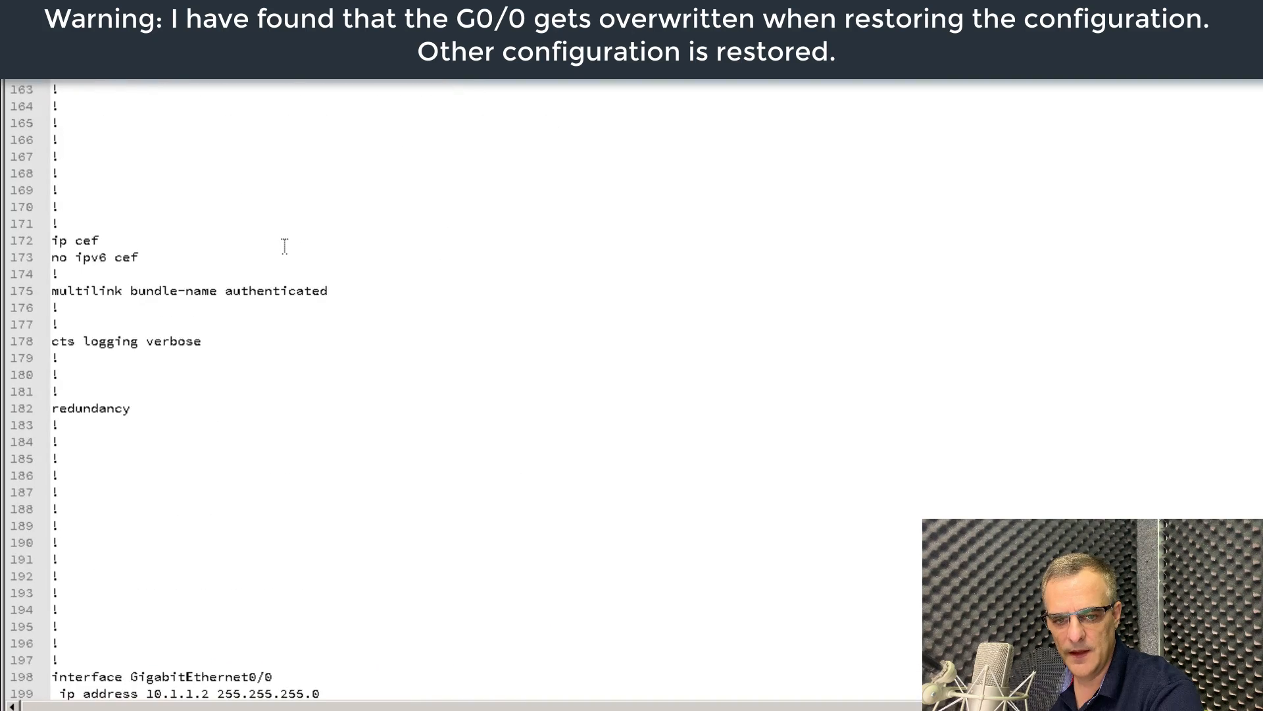
drag(136, 191, 487, 309)
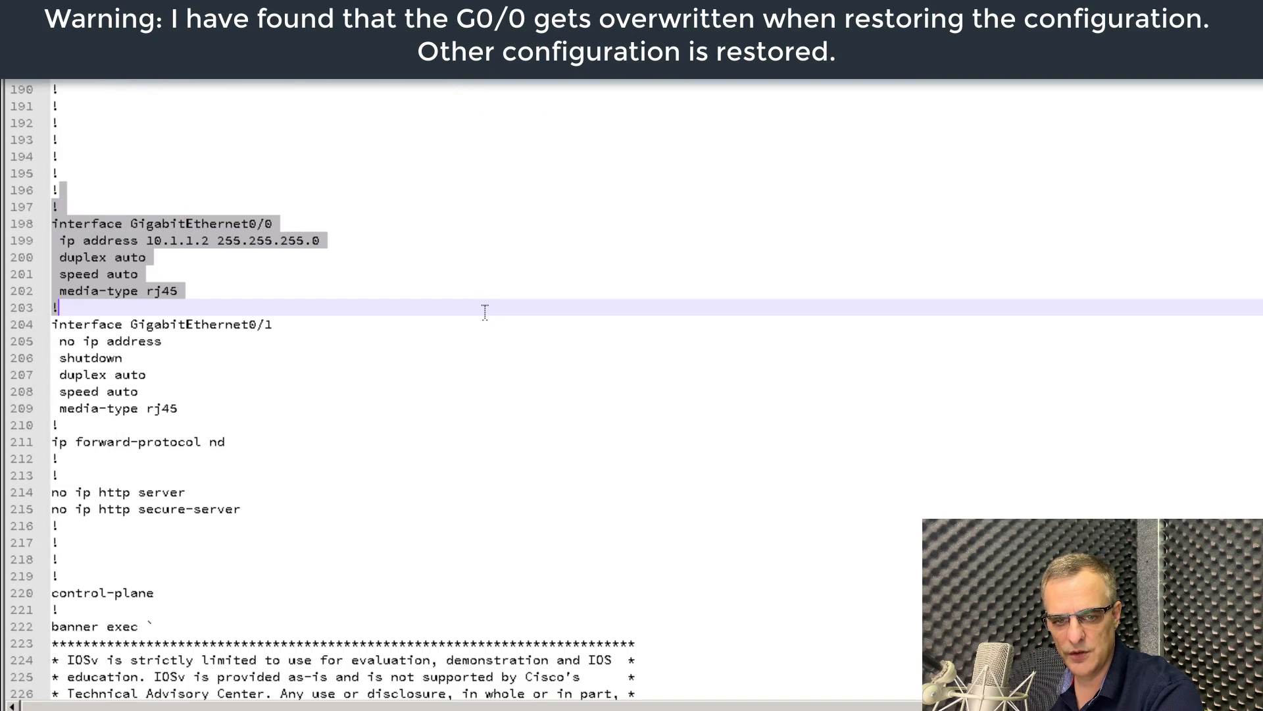
right_click(145, 286)
click(153, 279)
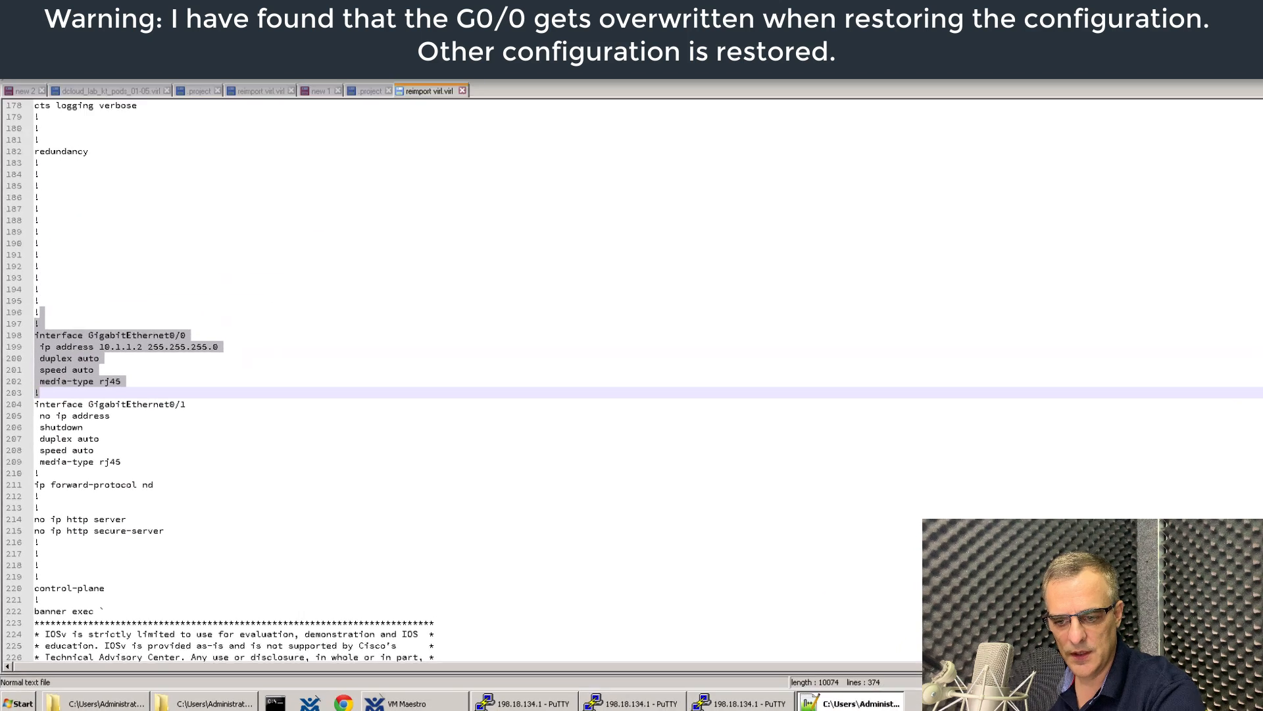
key(alt+Tab)
Paste the copied GigabitEthernet0/0 block into R2 under 'conf t', setting 10.1.1.2 255.255.255.0.
key(Return)
key(Return)
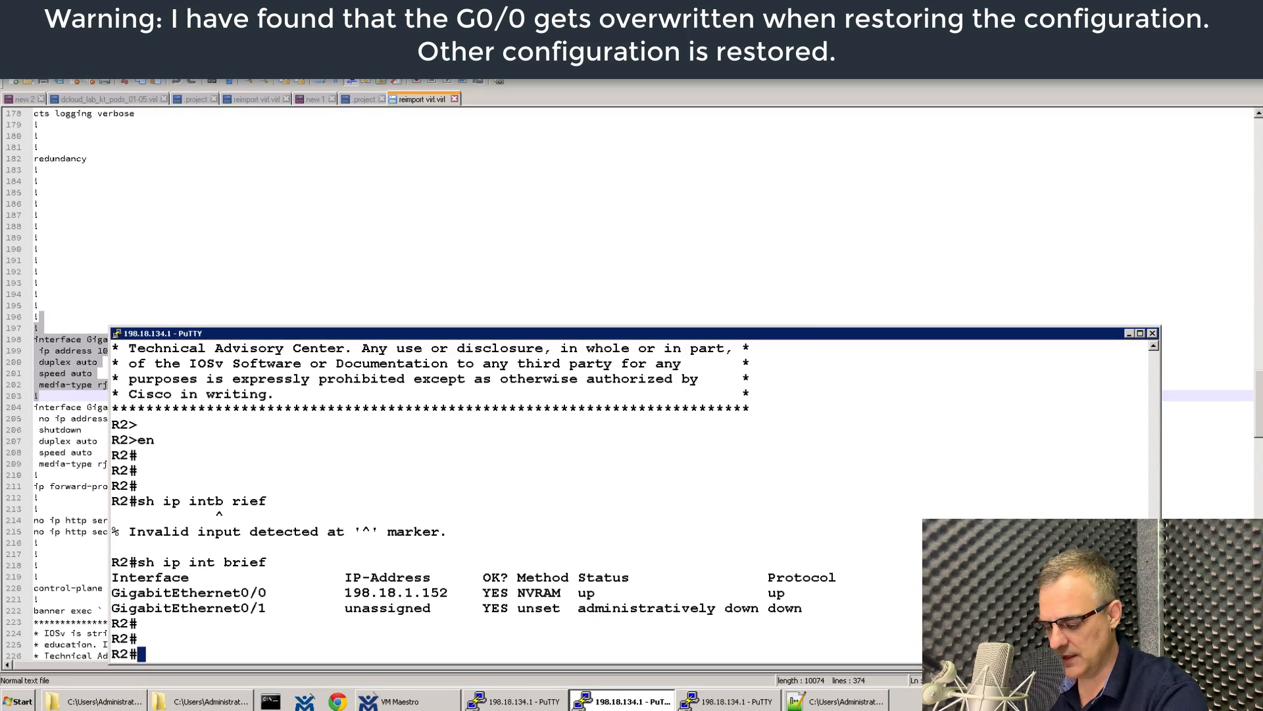
text(conf t)
key(Return)
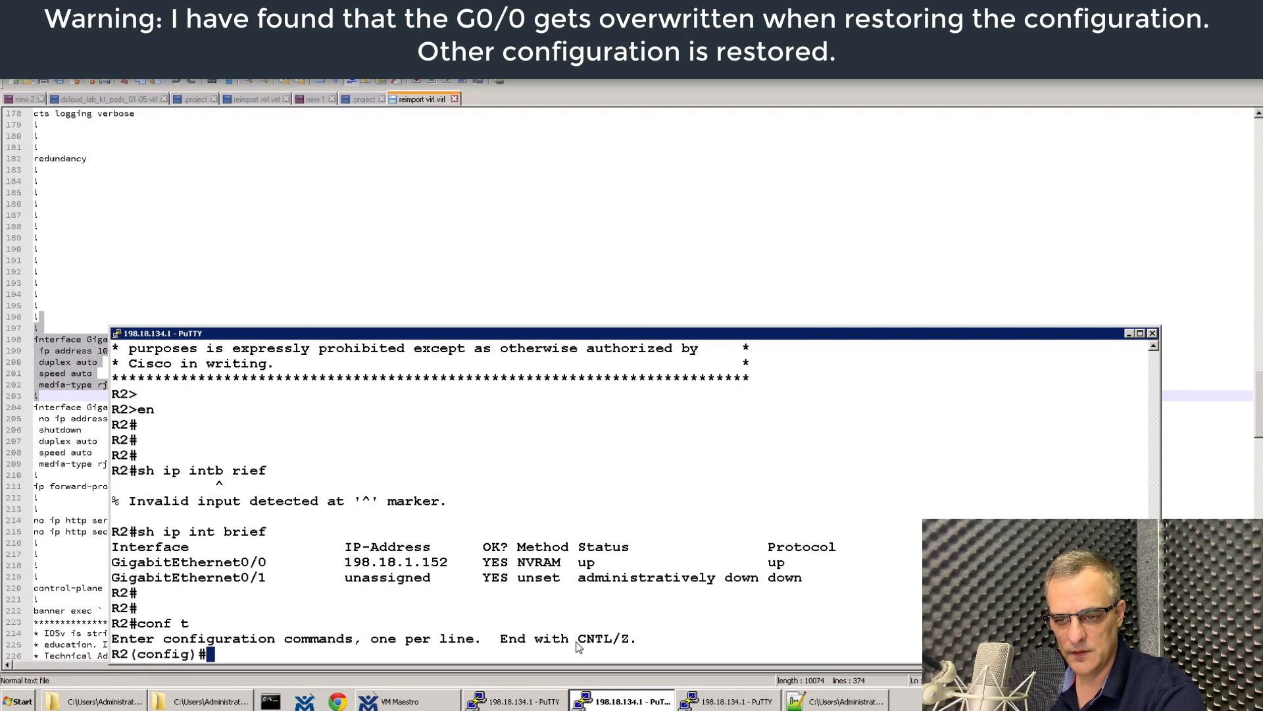
right_click(598, 595)
key(Return)
key(Return)
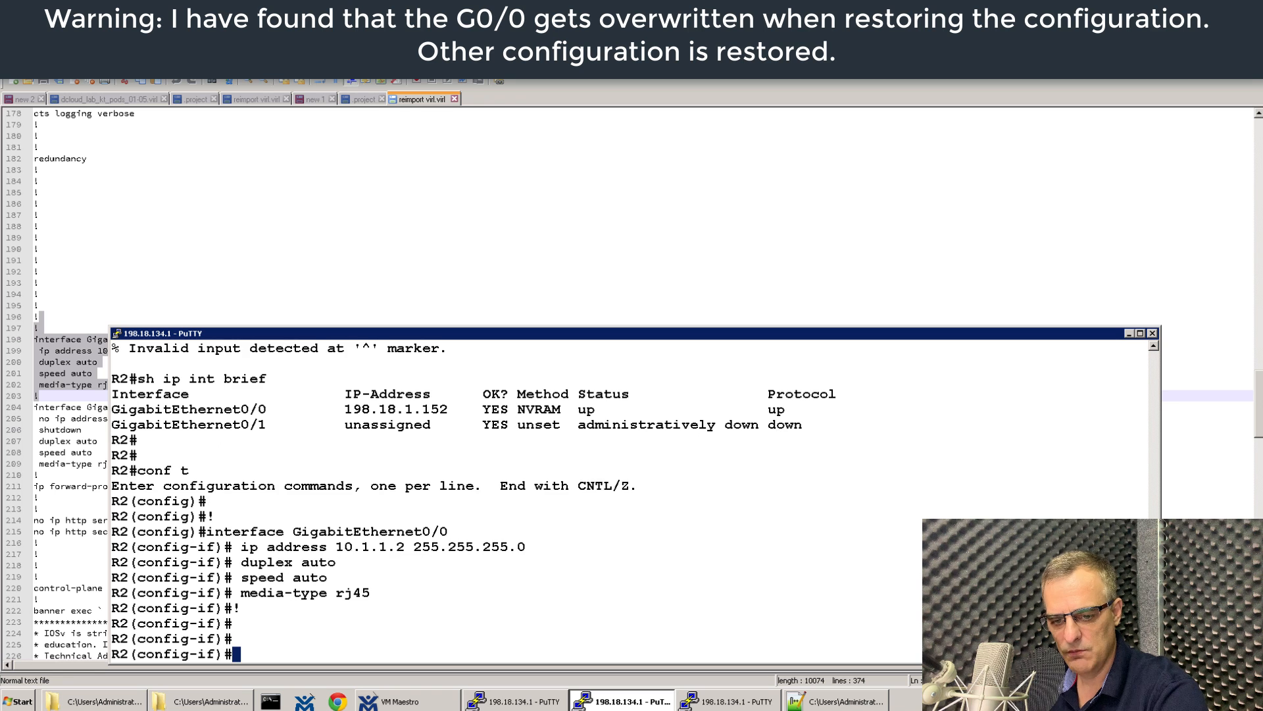
text(end)
key(Return)
key(Return)
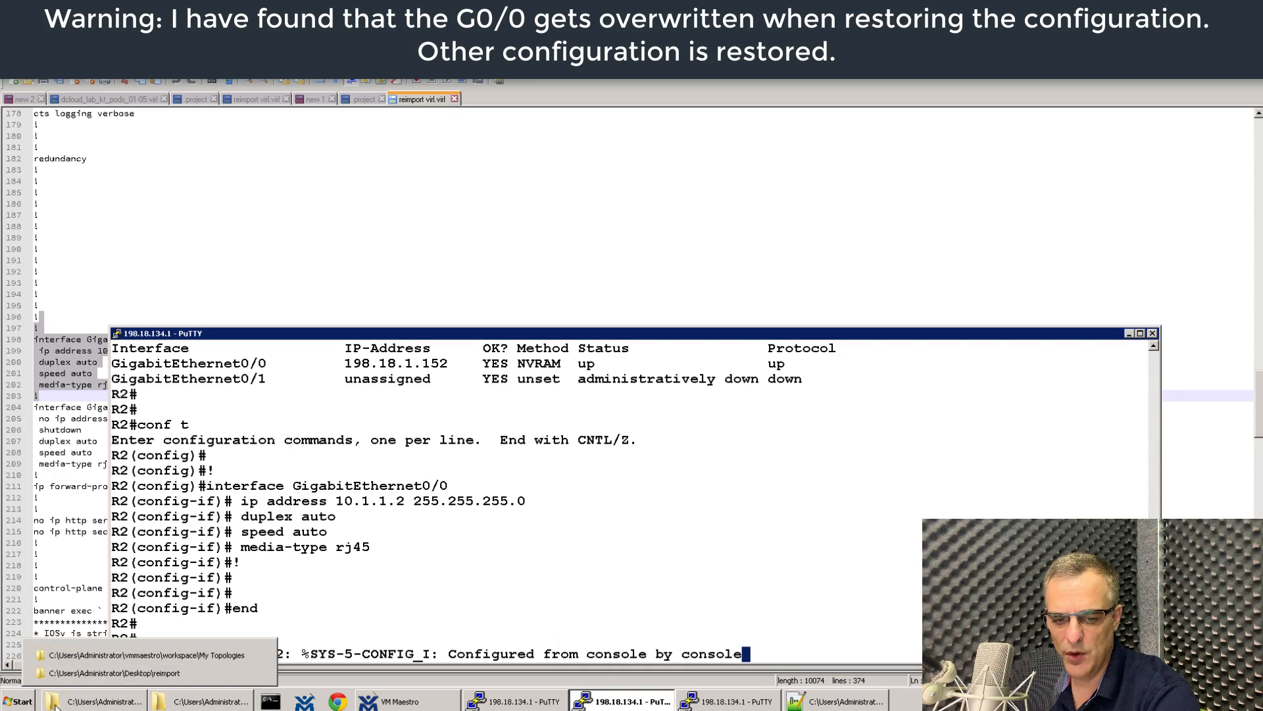
Open the reimport folder on the Desktop in Explorer.
click(91, 702)
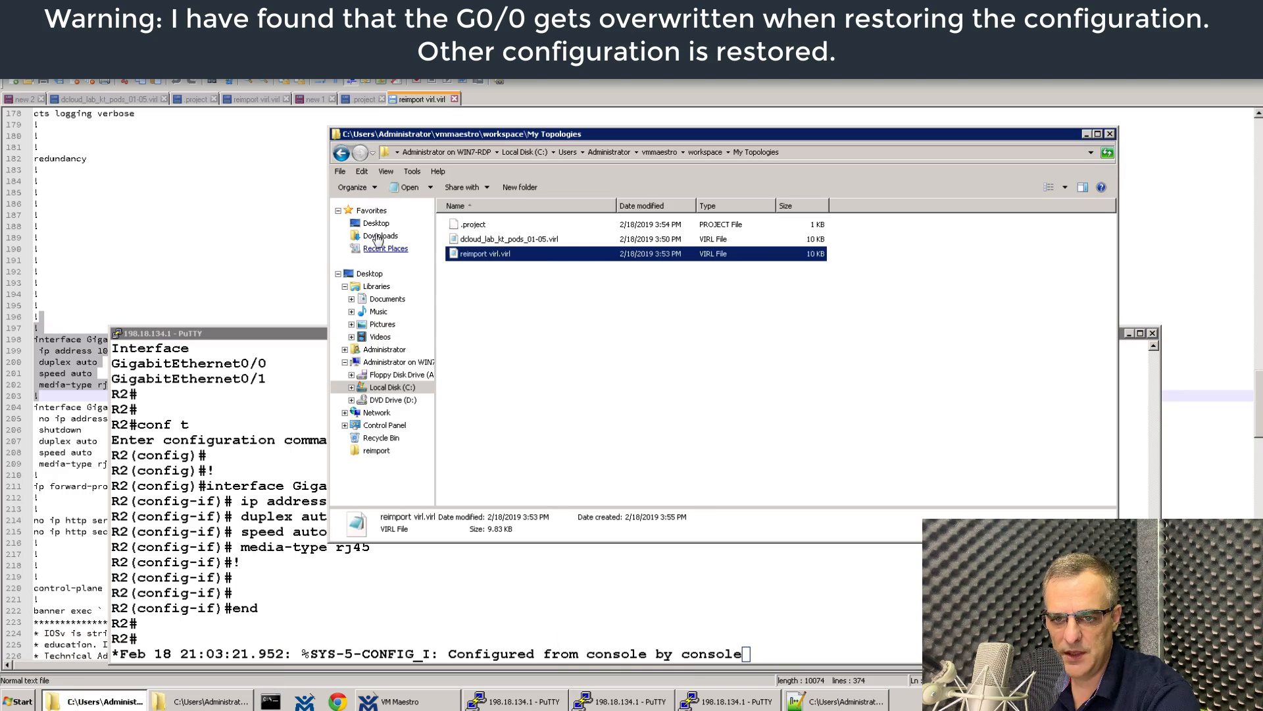
click(376, 224)
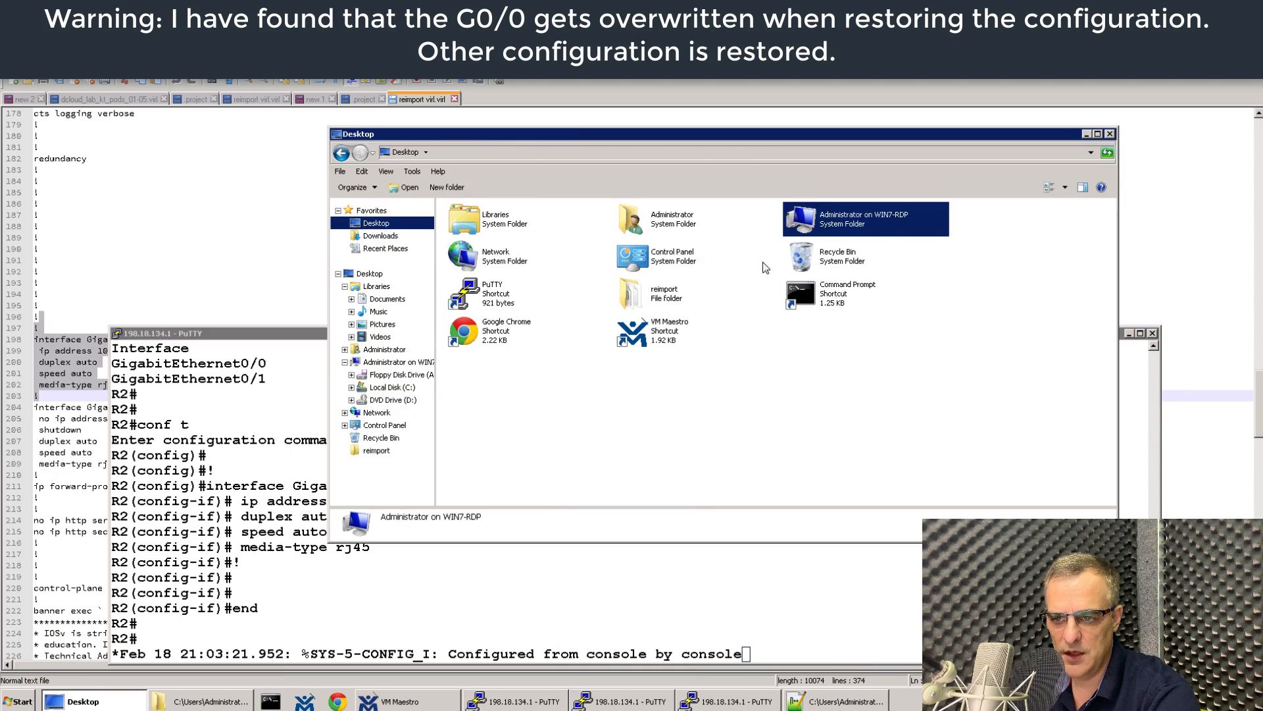
double_click(658, 292)
In reimport virl.virl, select R2's configuration from line 137 down to the end</entry> line.
click(489, 238)
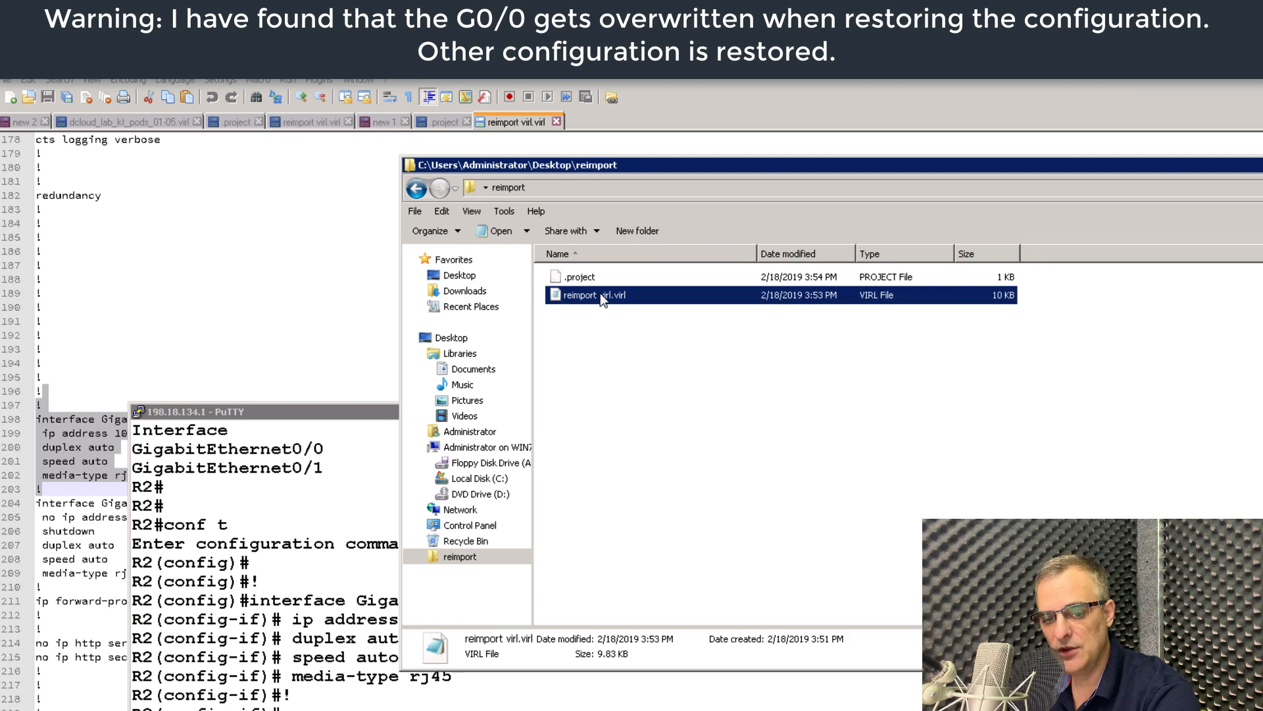
click(309, 609)
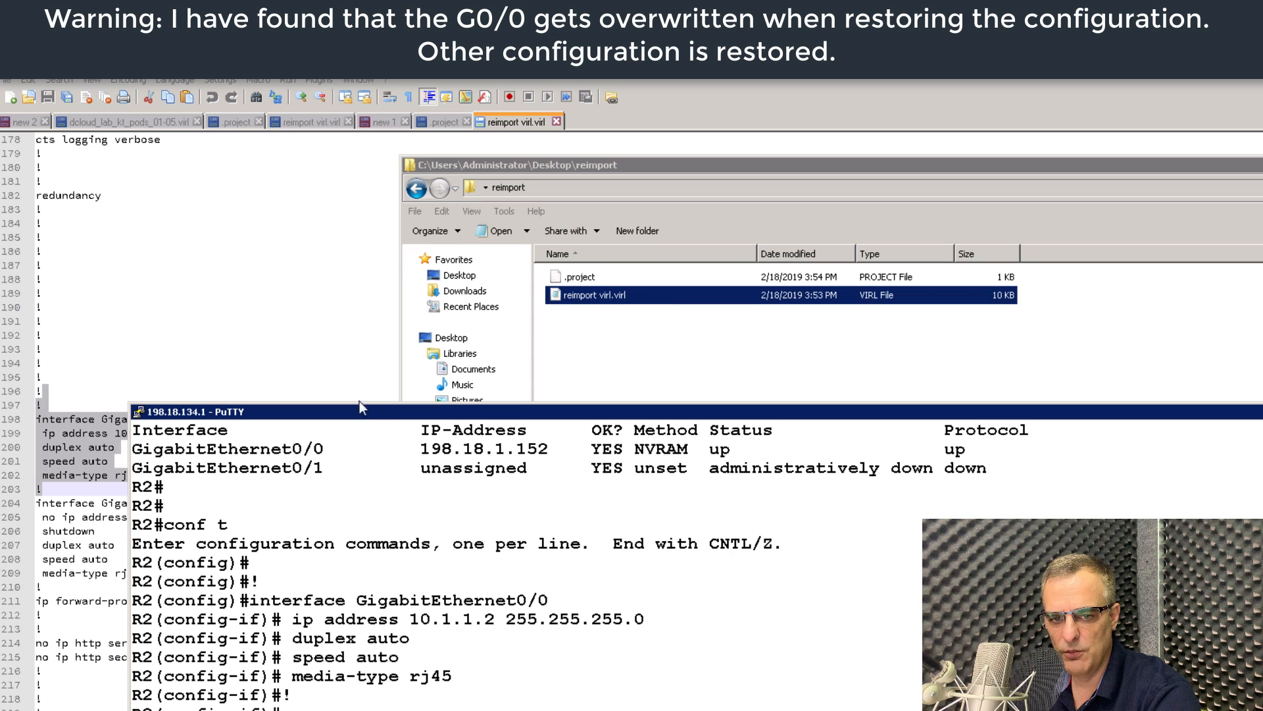
click(293, 367)
scroll(275, 370, up, 13)
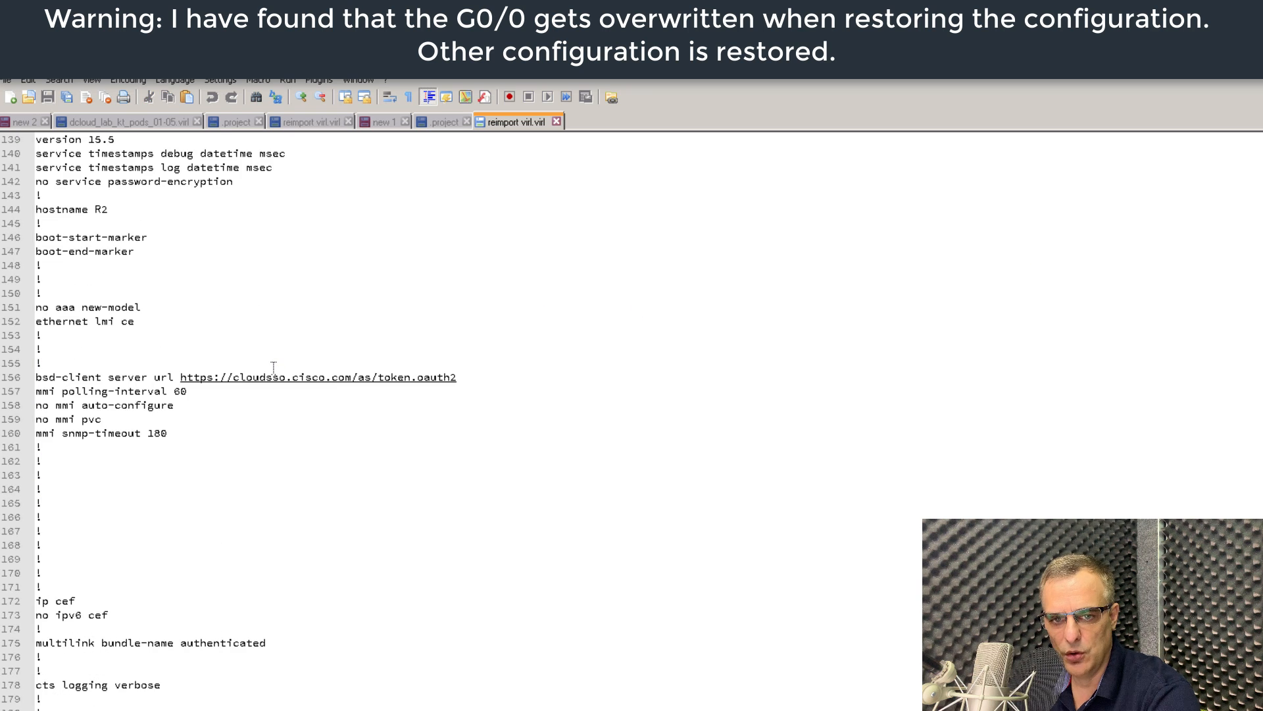
scroll(274, 367, up, 2)
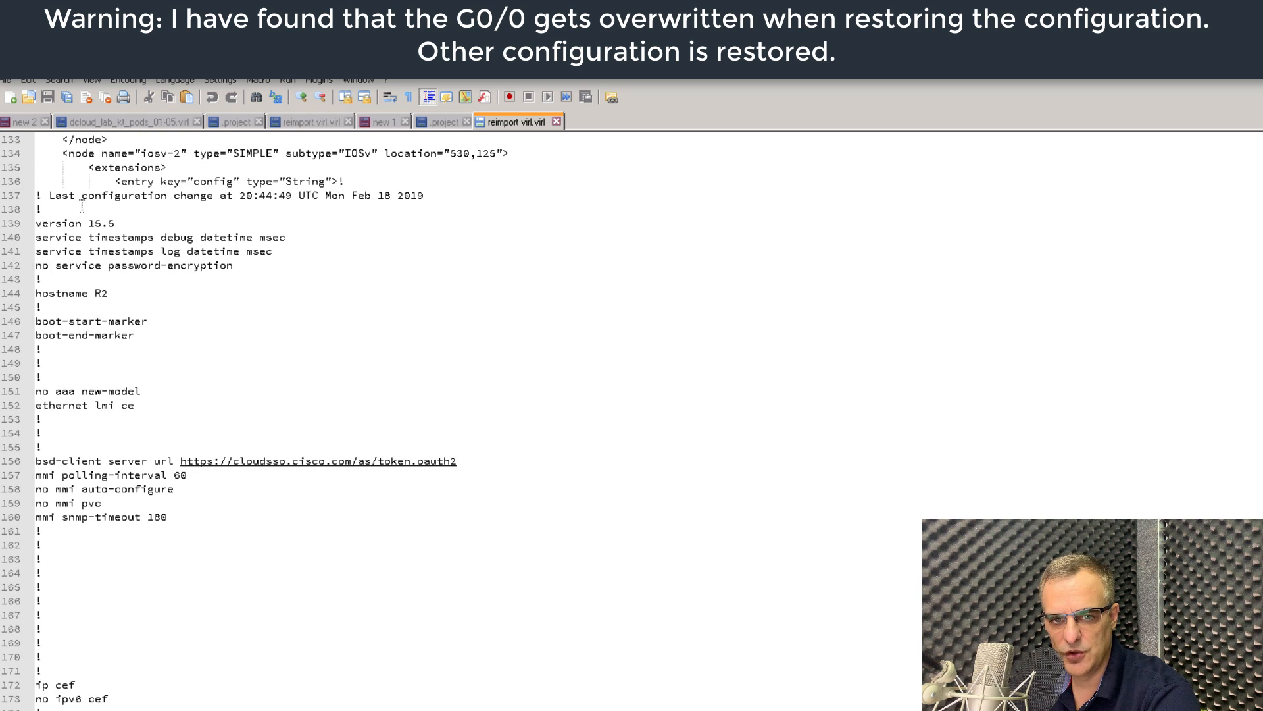
drag(37, 195, 57, 671)
Copy the selected configuration and paste it into R2's PuTTY console after conf t.
right_click(181, 336)
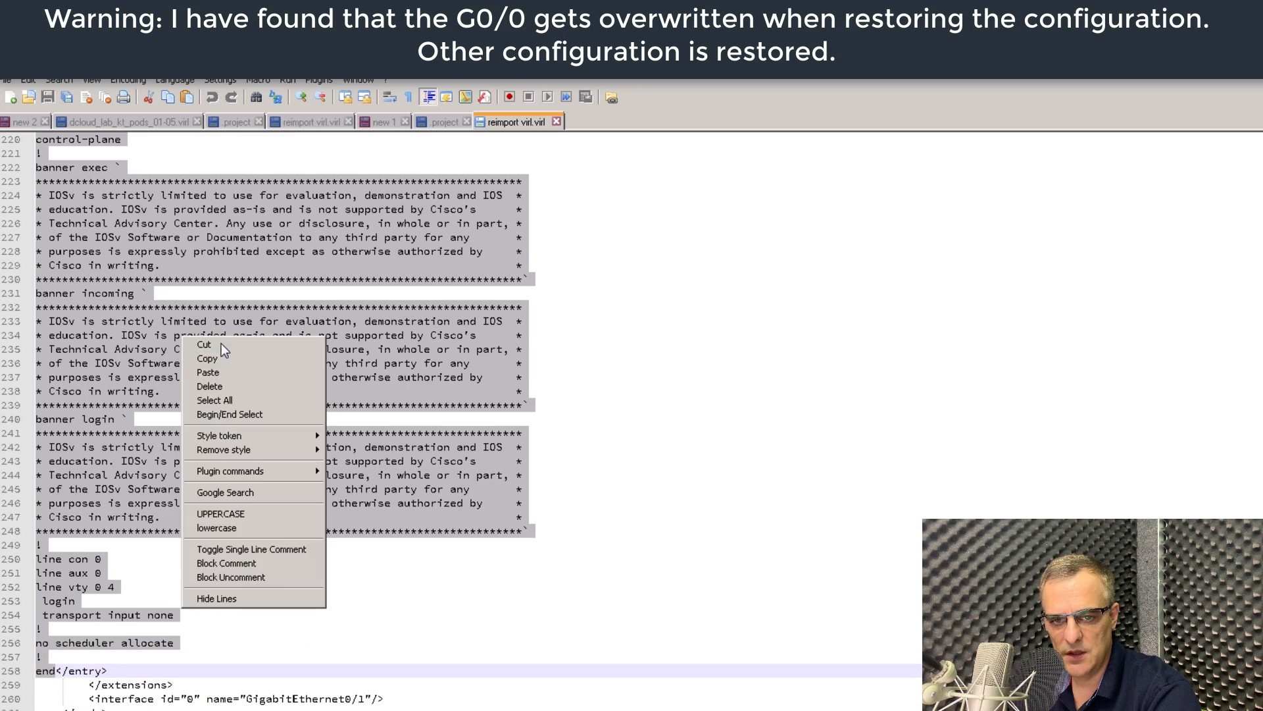
click(235, 360)
key(alt+Tab)
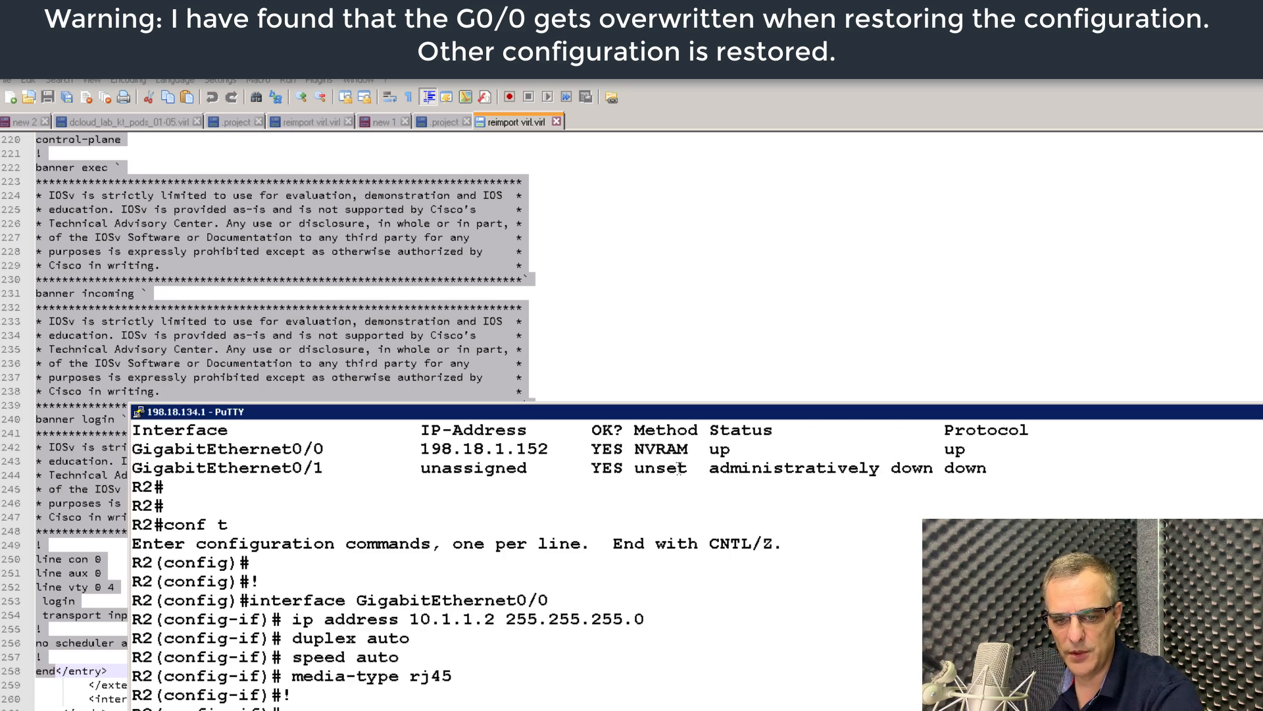
text(conf t)
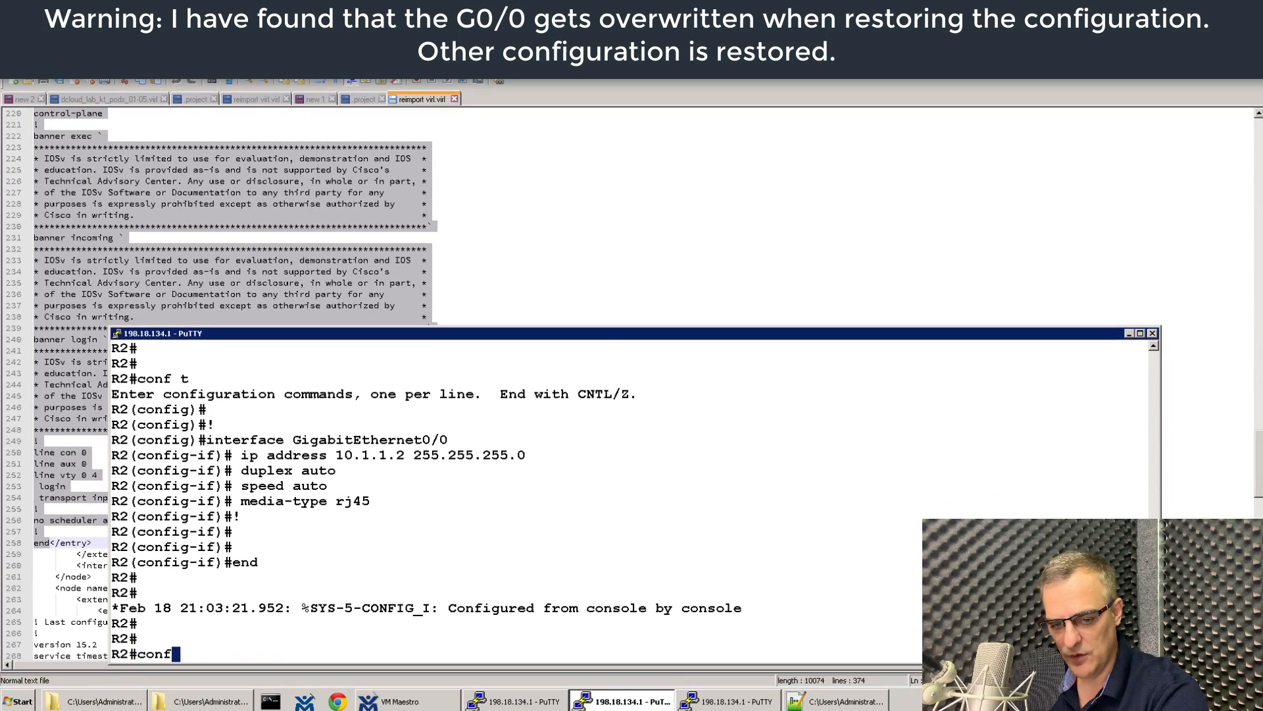
key(Return)
right_click(663, 404)
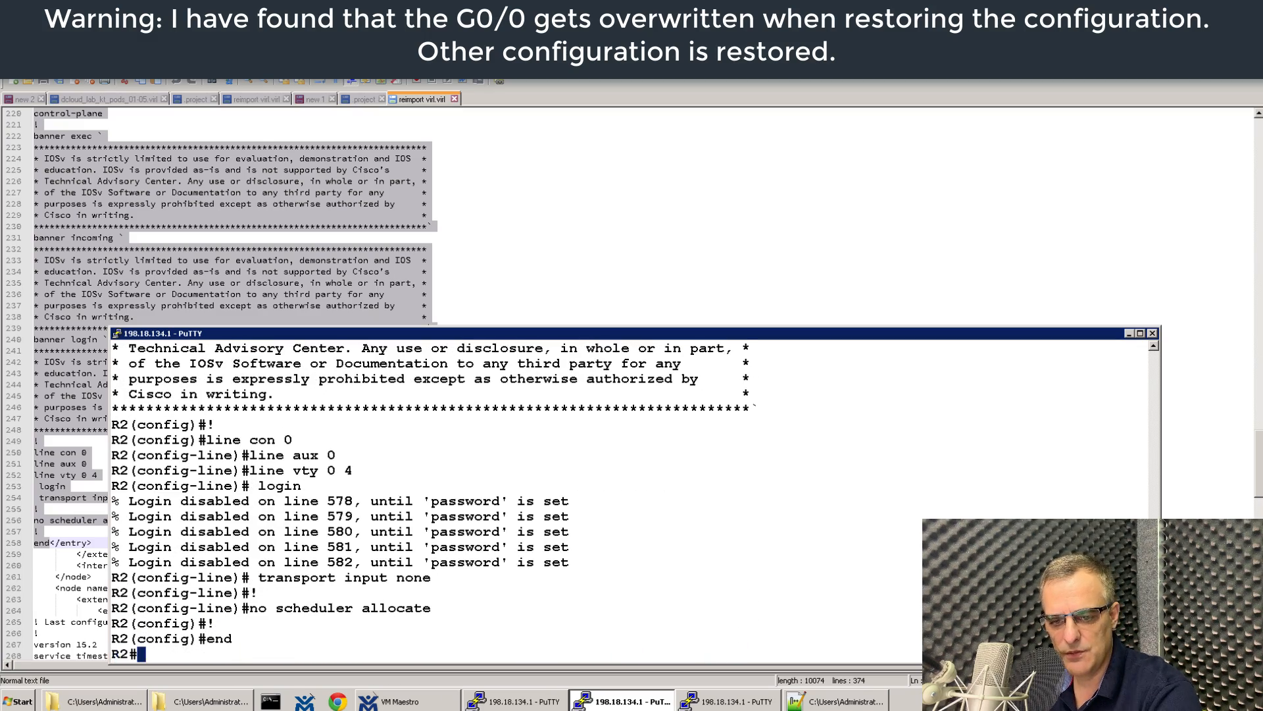
Scroll back through the console output to check the login warnings through transport input none.
scroll(535, 561, up, 7)
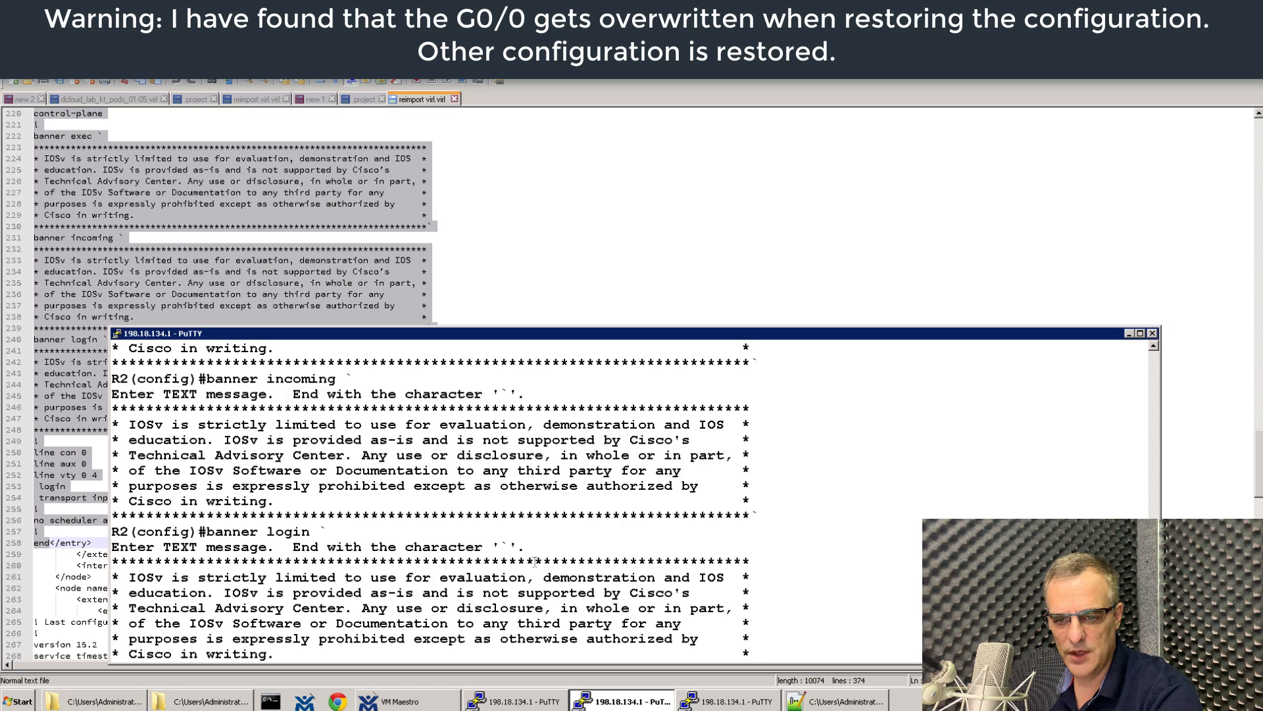
scroll(541, 545, down, 2)
drag(587, 538, 412, 461)
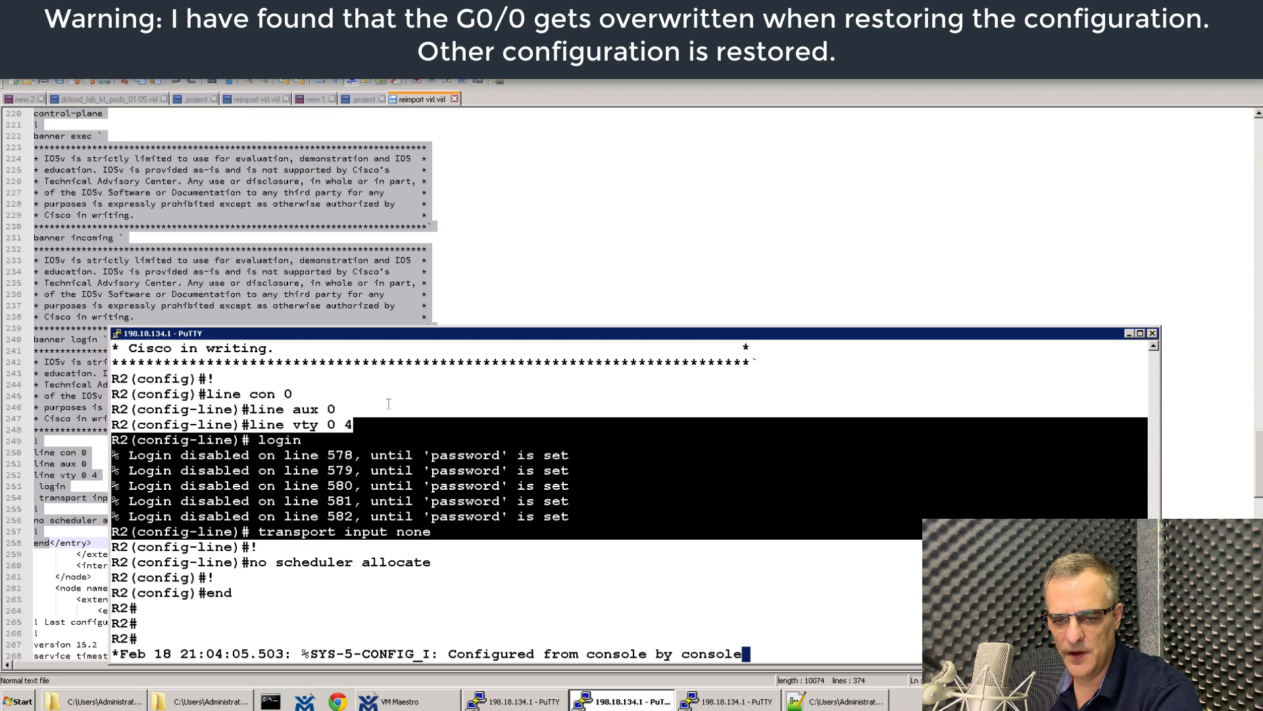
drag(224, 436, 777, 525)
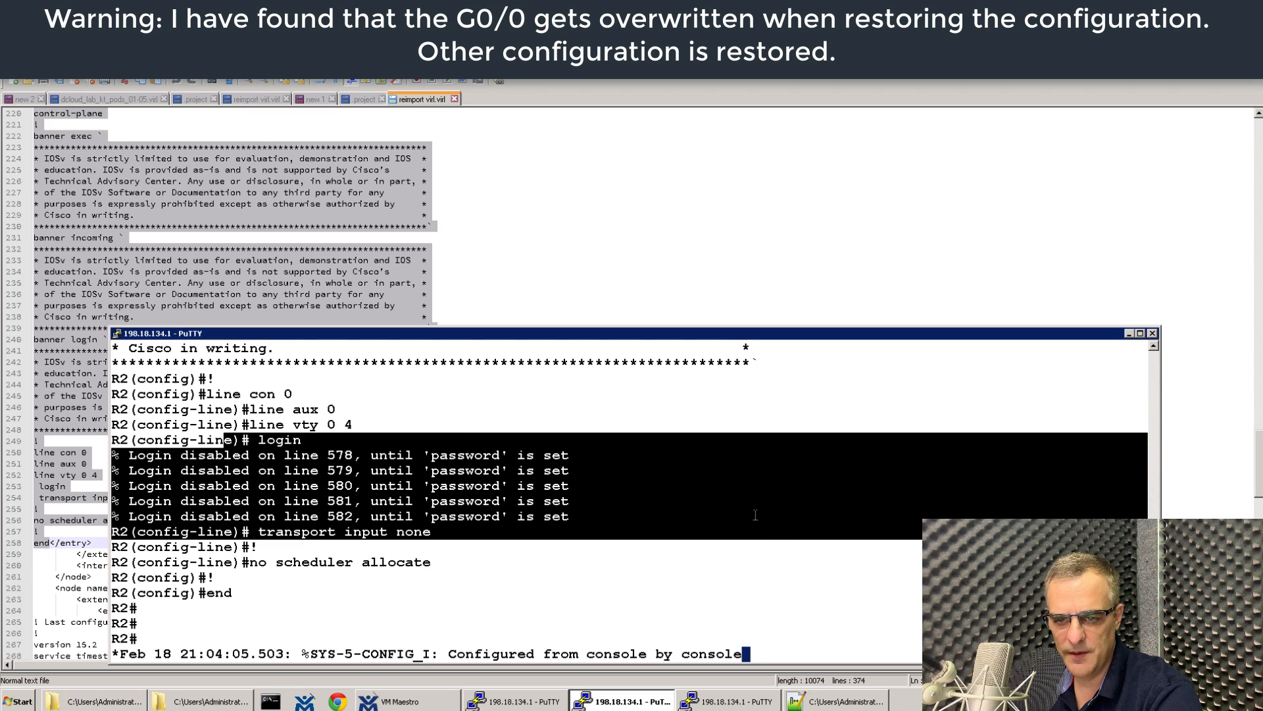
scroll(739, 488, up, 7)
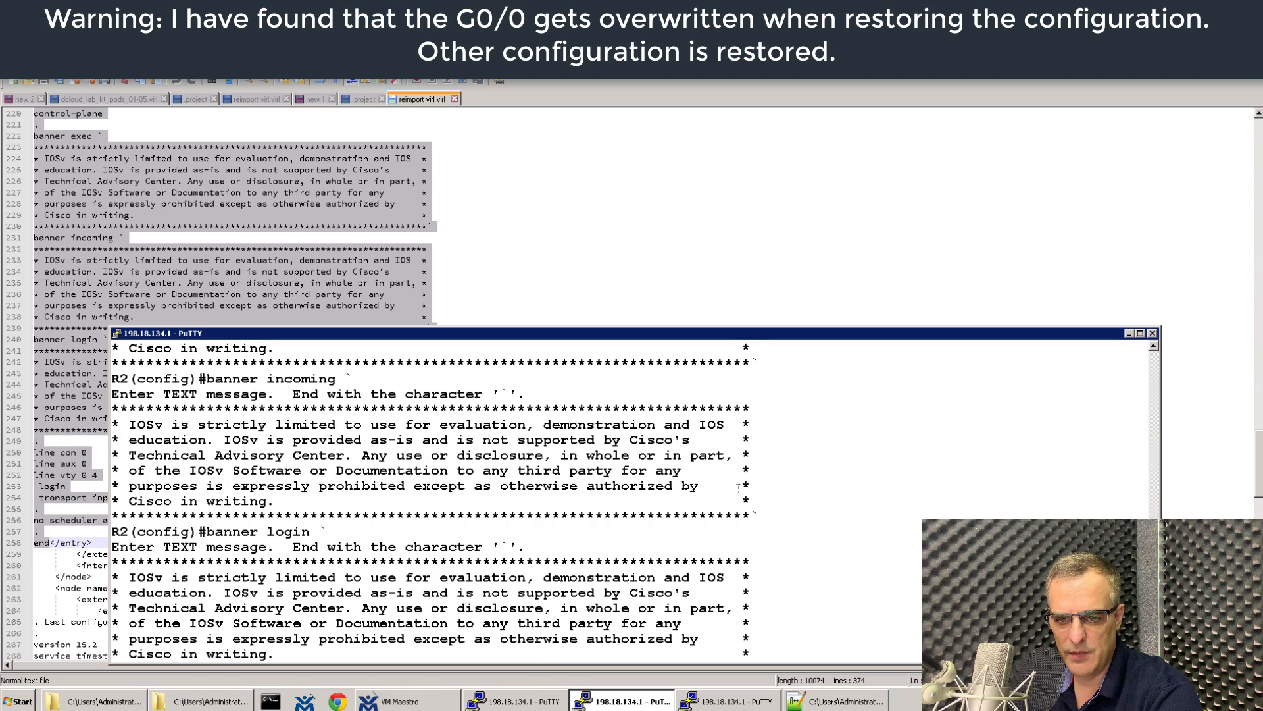
scroll(739, 488, up, 13)
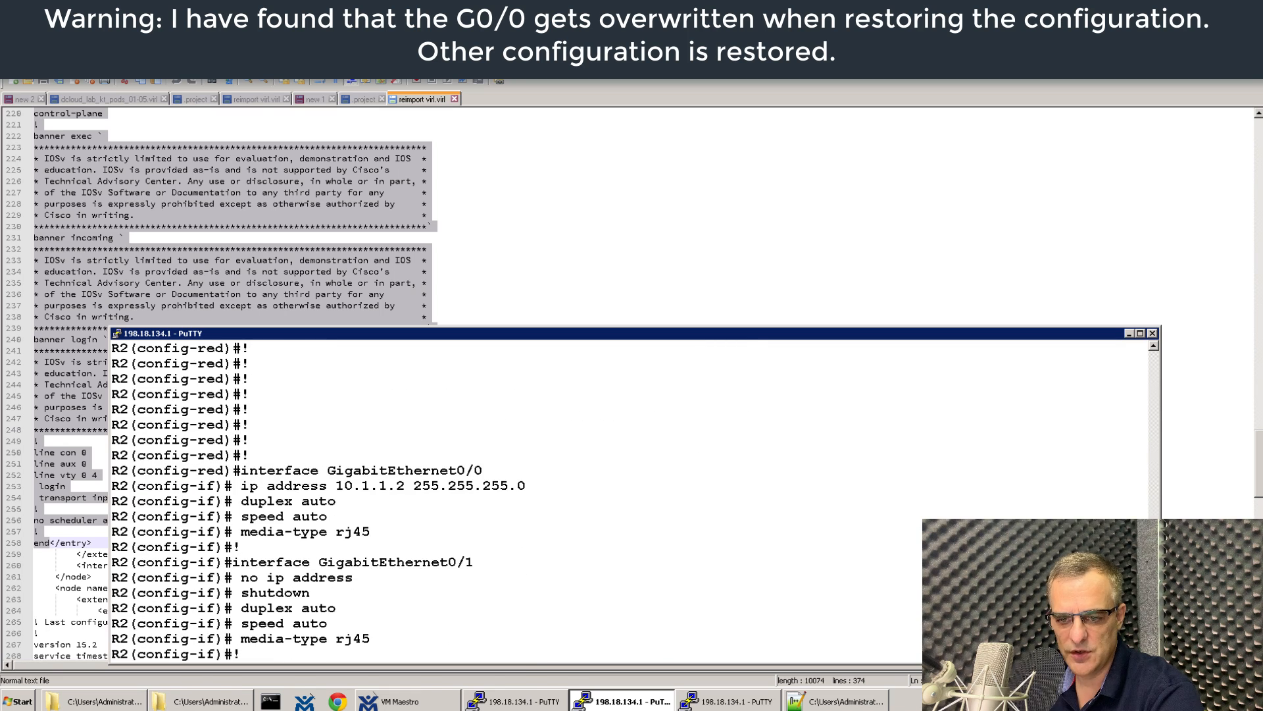
scroll(630, 502, down, 20)
Page through R2's startup configuration with sh start, then save R2's running configuration with wr.
text(sh s)
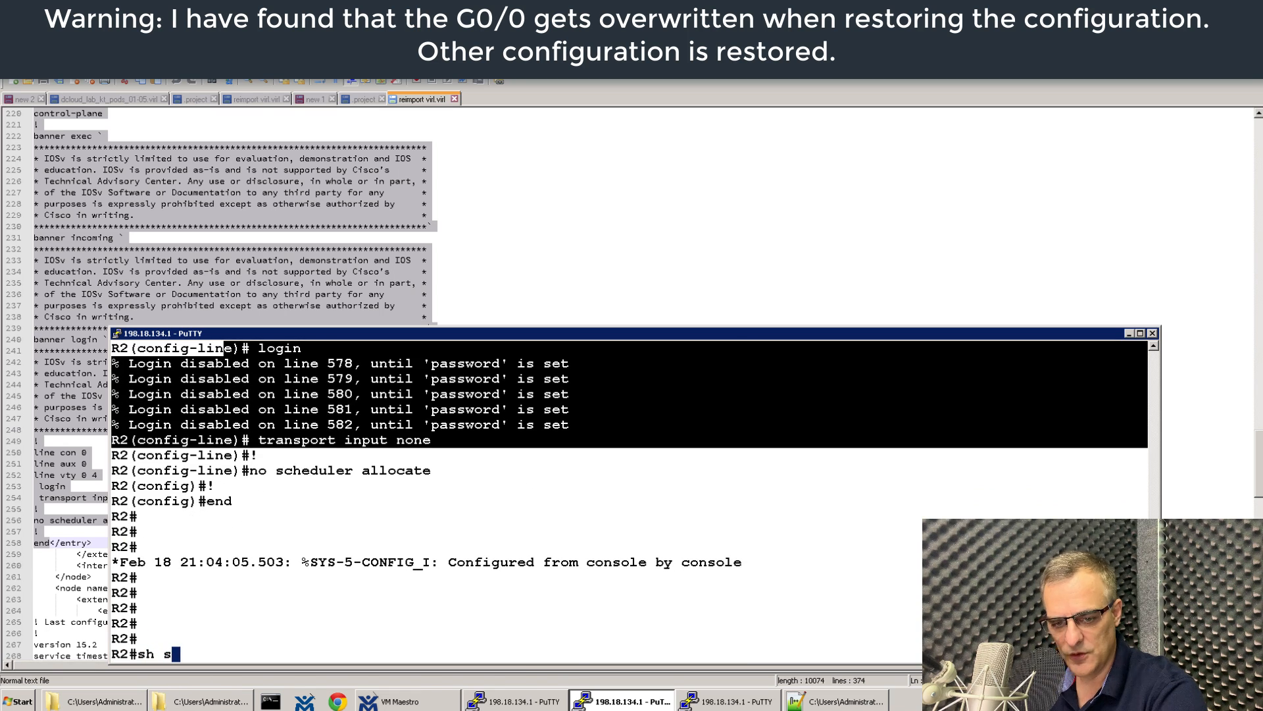
text(tart)
key(Return)
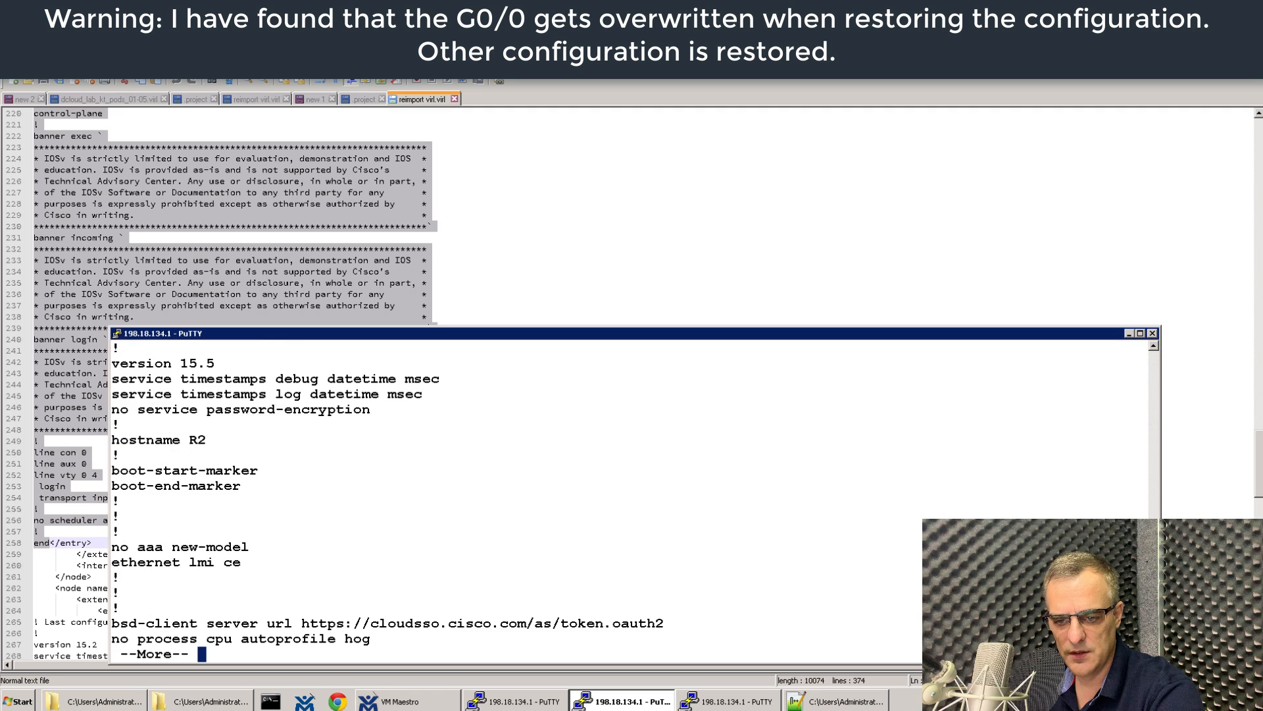
key(space)
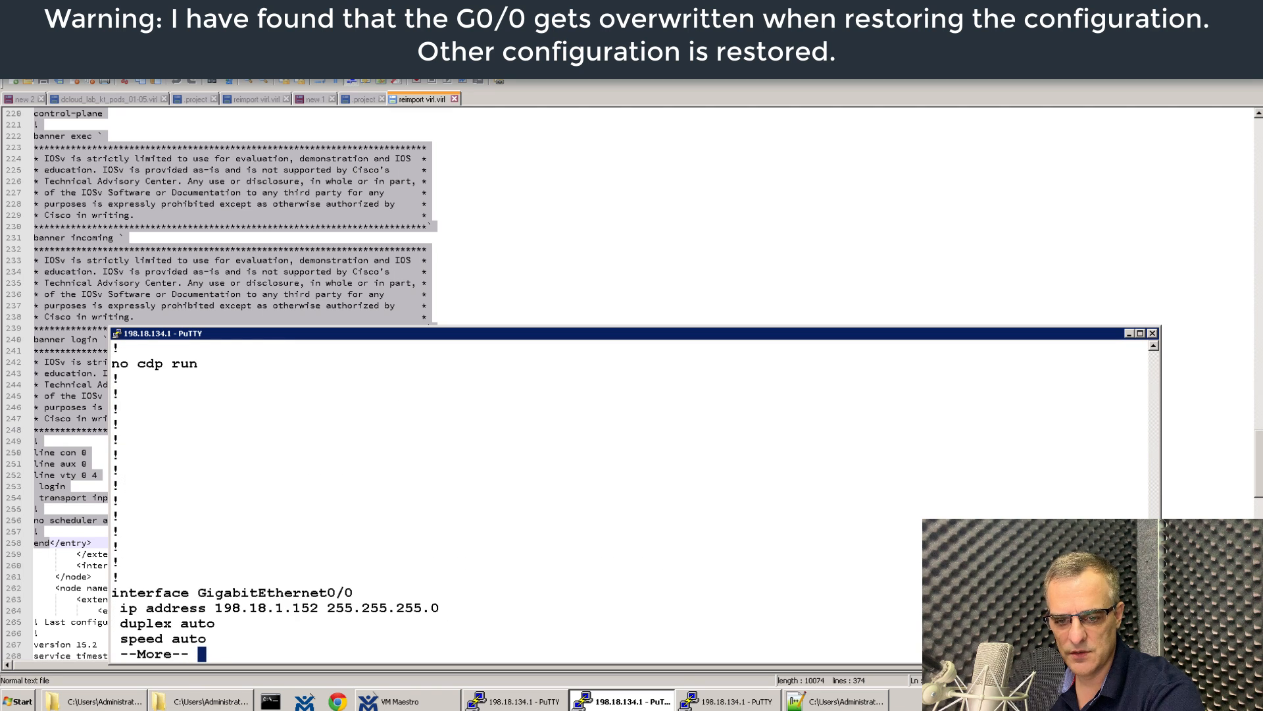
text(qwr)
key(Return)
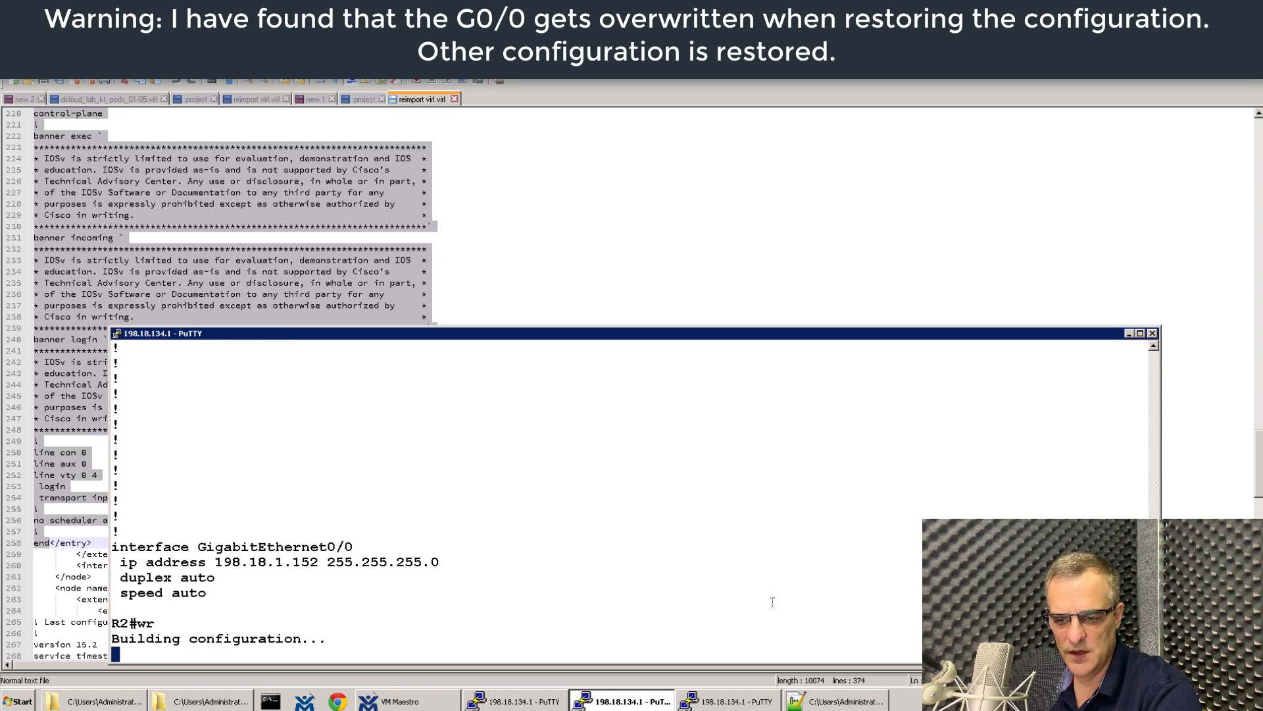
Save the running configurations of R1 and switch S1 with wr.
click(497, 701)
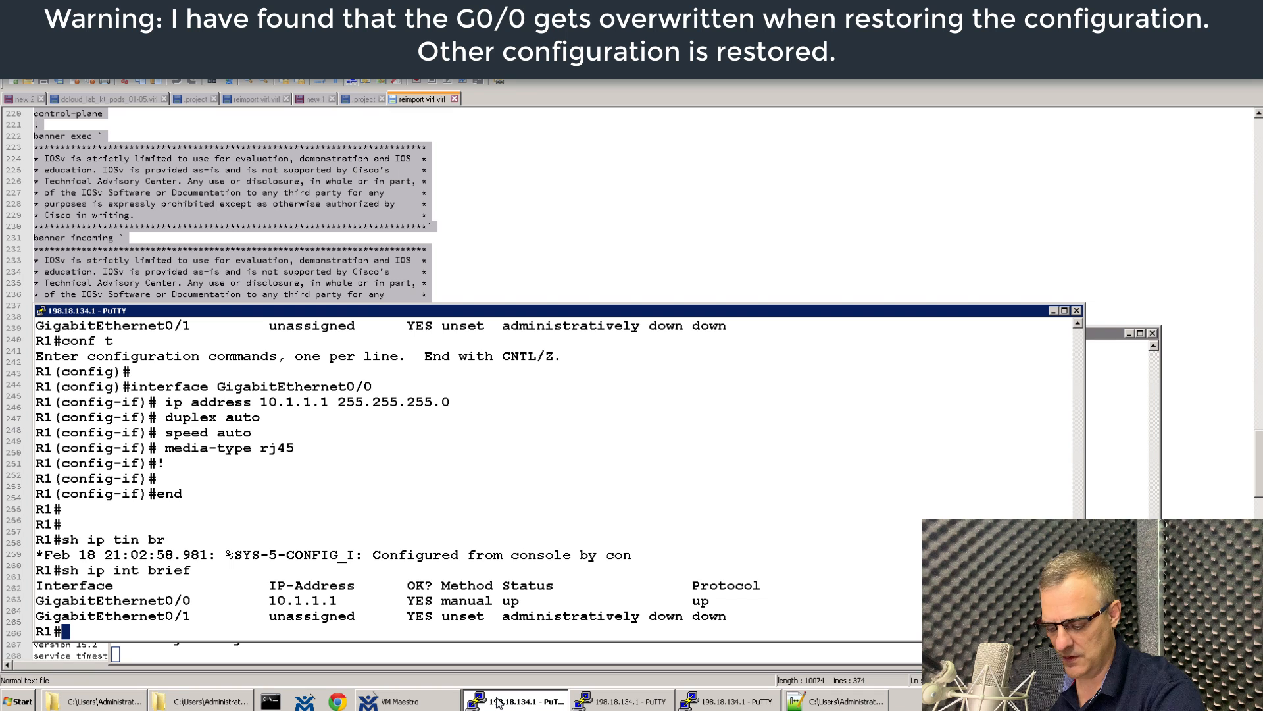
text(wr)
key(Return)
click(722, 703)
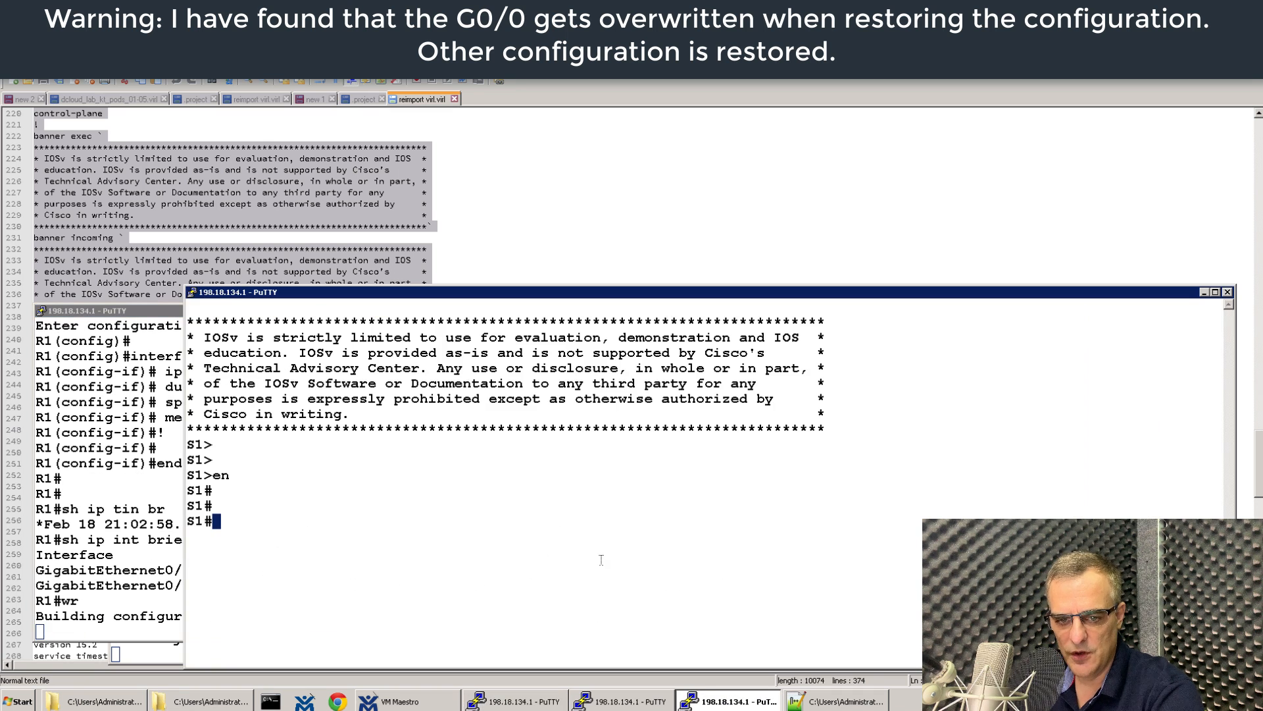
text(wr)
key(Return)
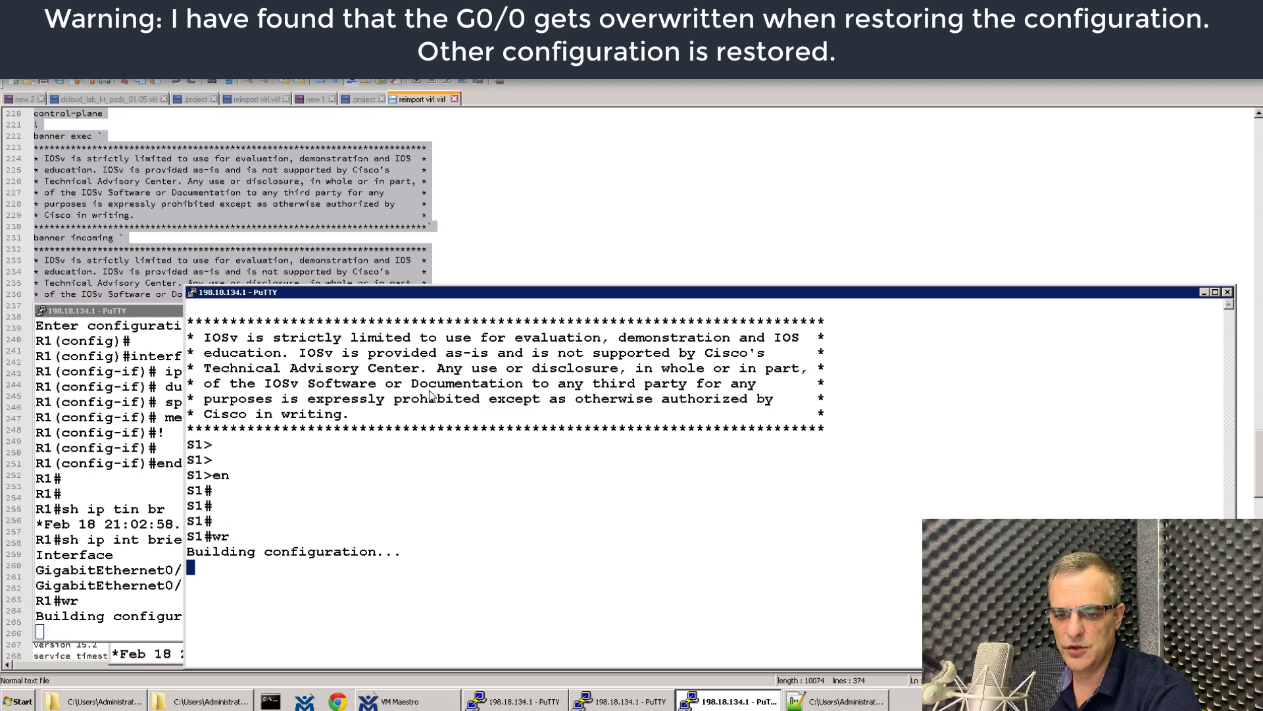
click(445, 703)
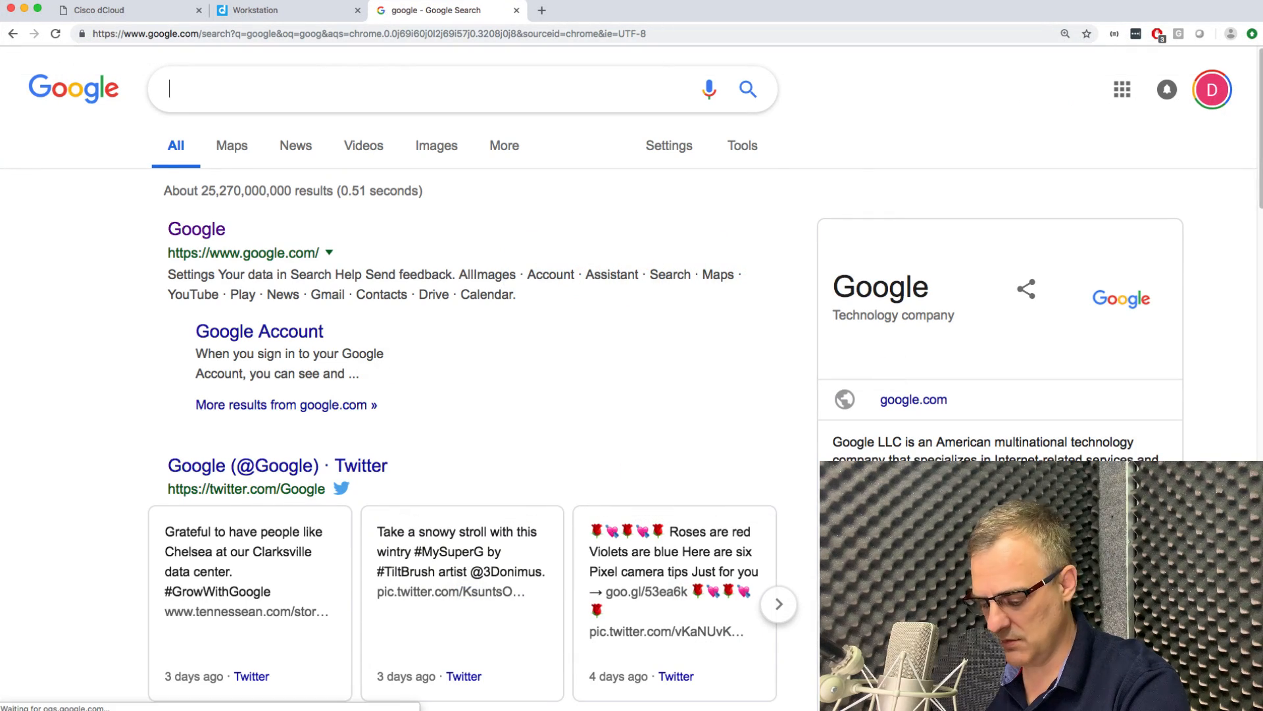
Google 'how to export configs virl', open two results in new tabs, and view the Save Configurations article.
text(how to expor)
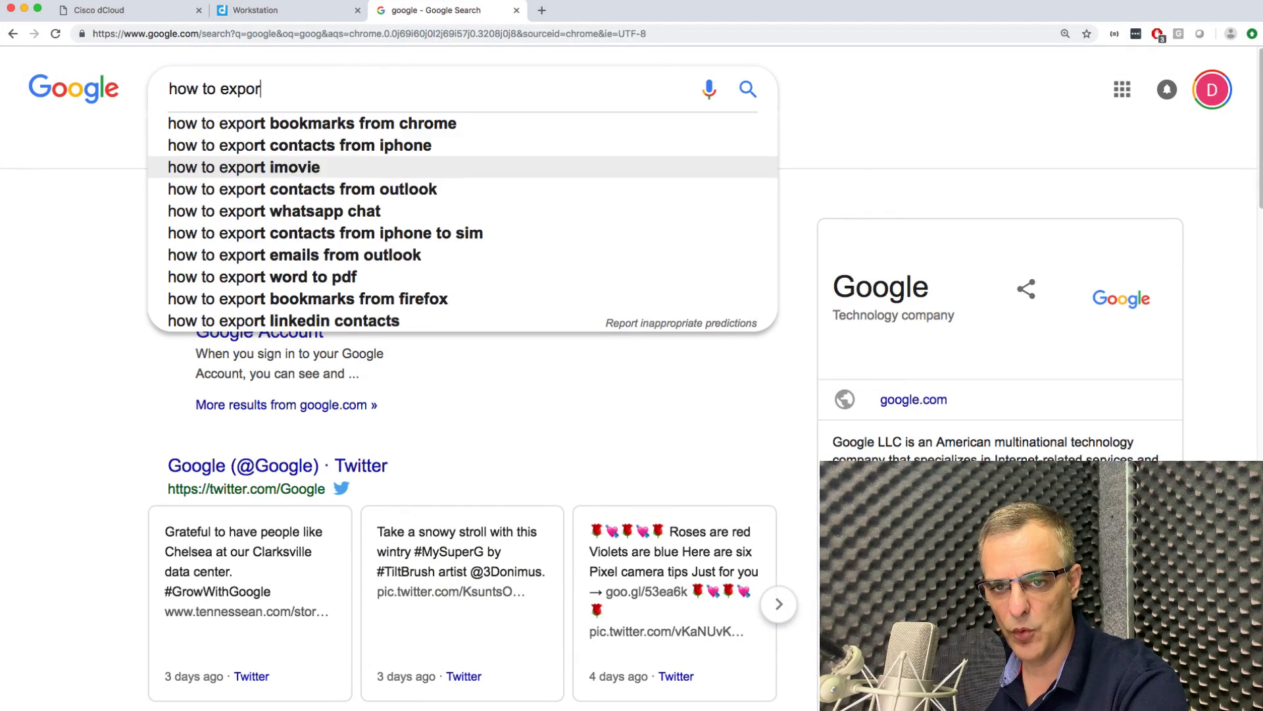
text(t config)
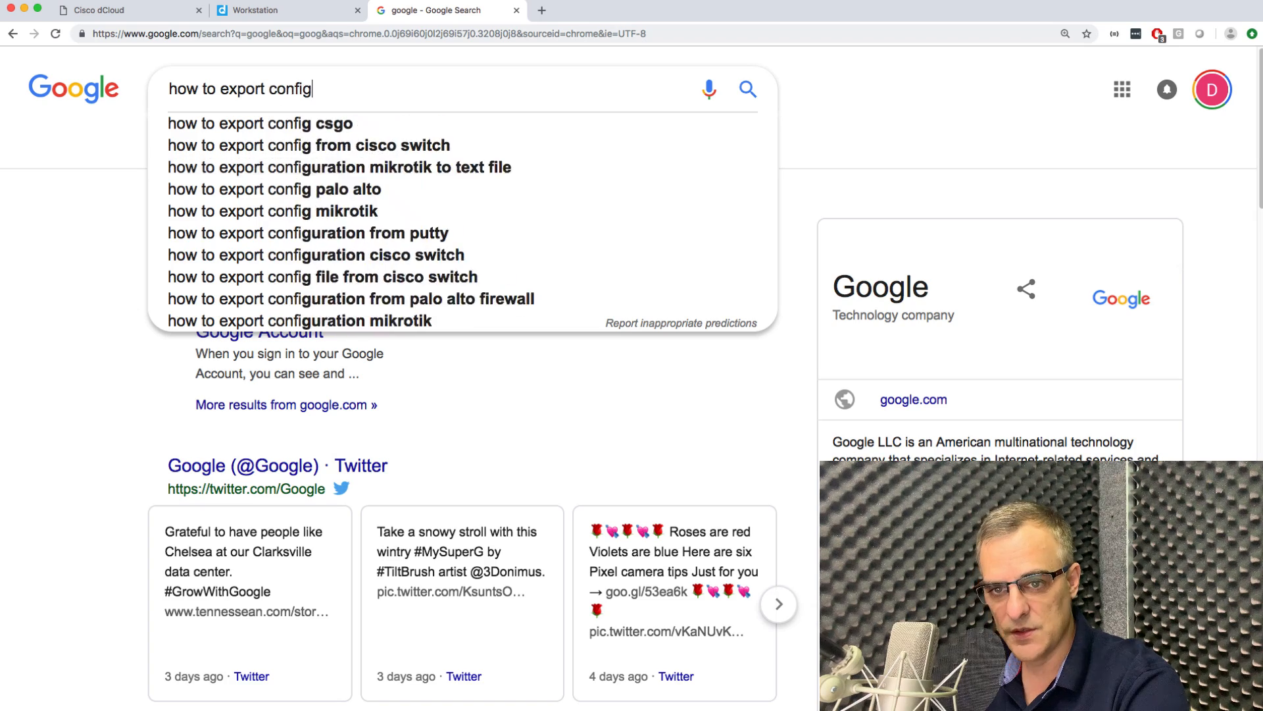
text(s virl)
key(Return)
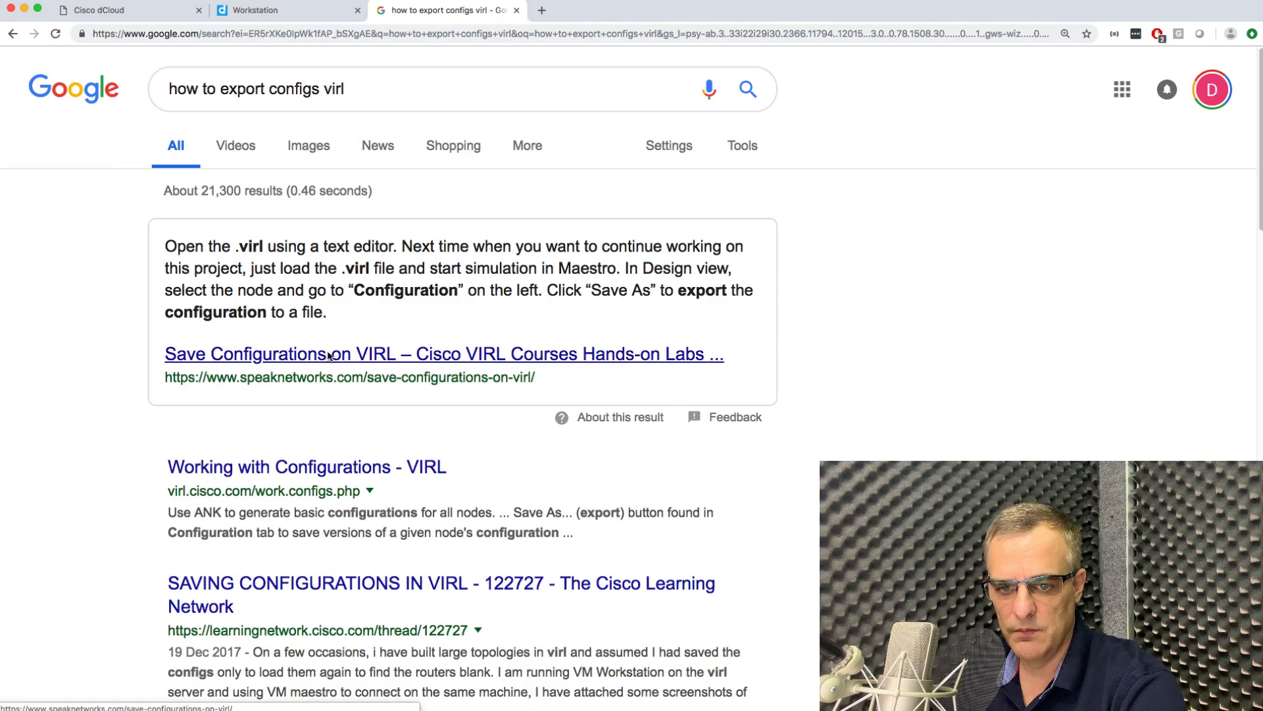
right_click(330, 355)
click(401, 361)
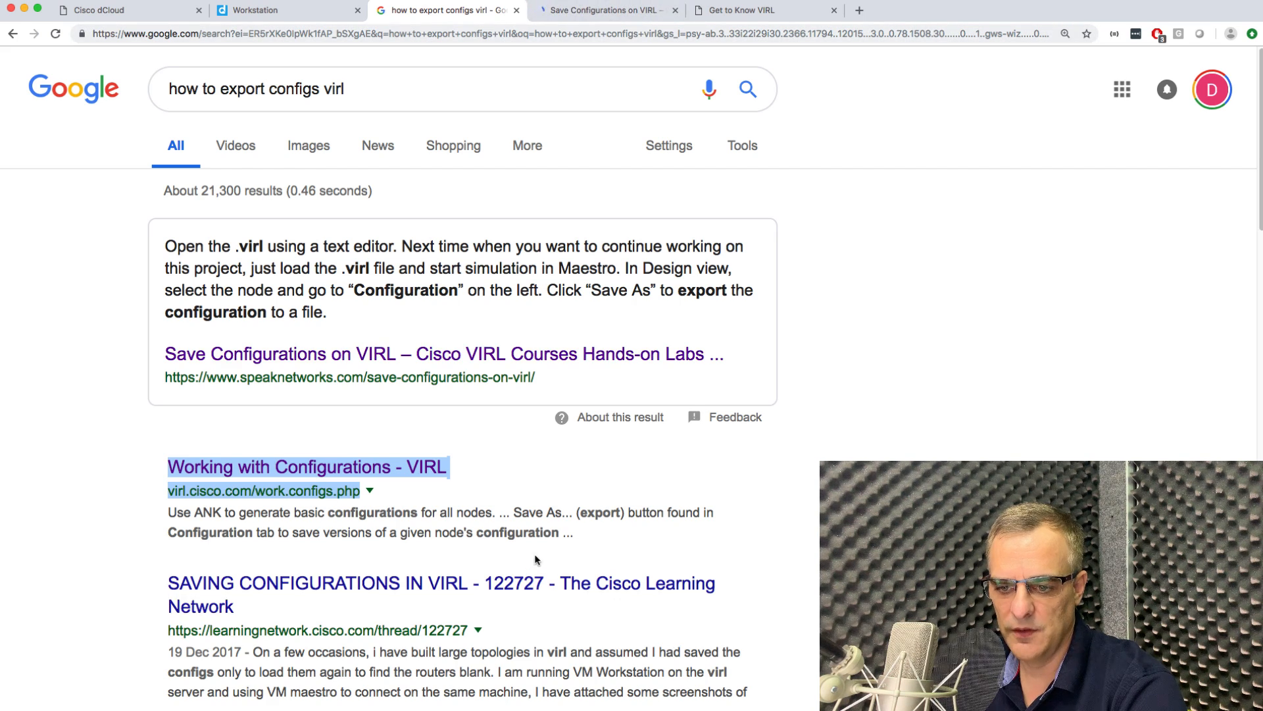
right_click(561, 584)
click(642, 529)
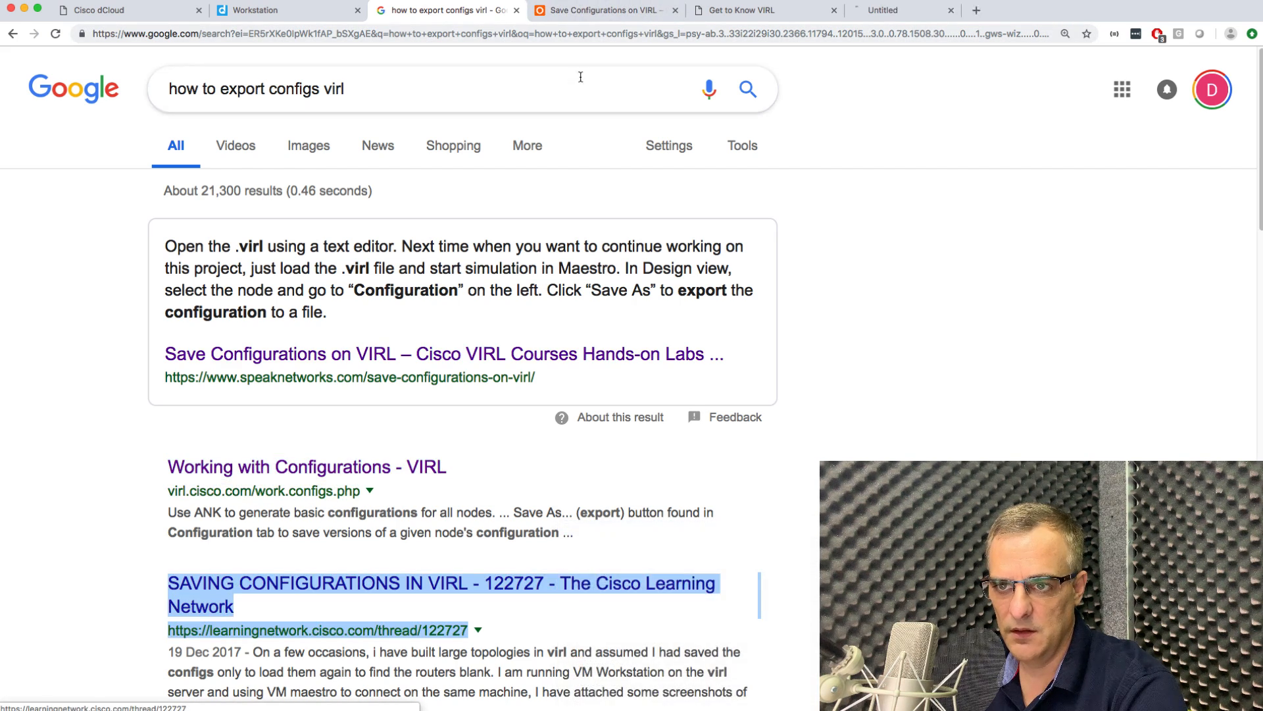
click(610, 10)
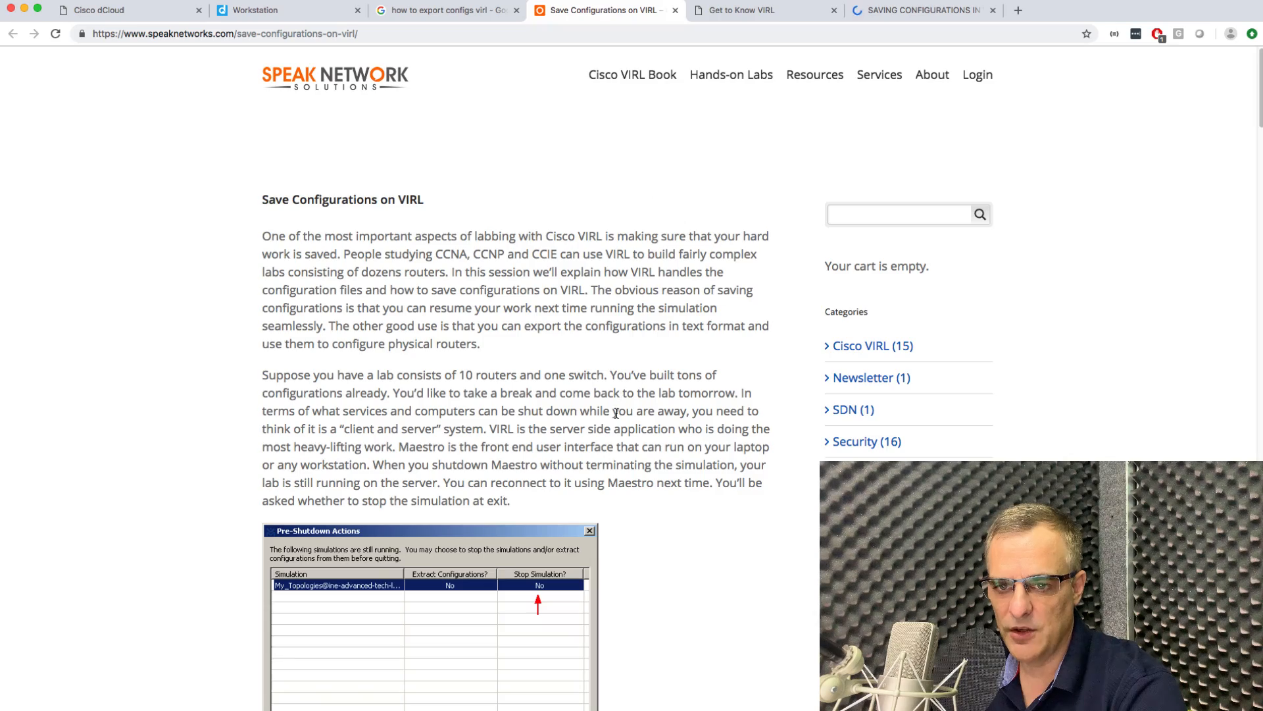
Read through the Save Configurations on VIRL article and the Working with Configurations page.
scroll(617, 413, down, 7)
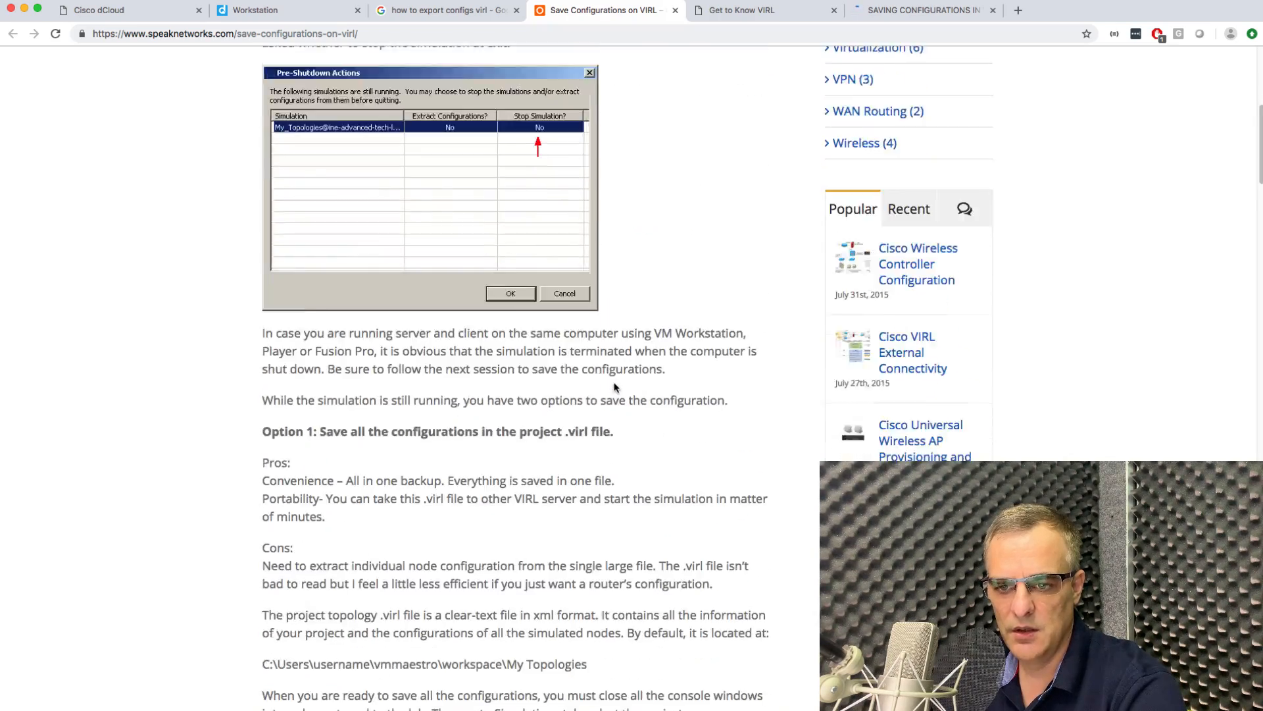
scroll(615, 387, down, 20)
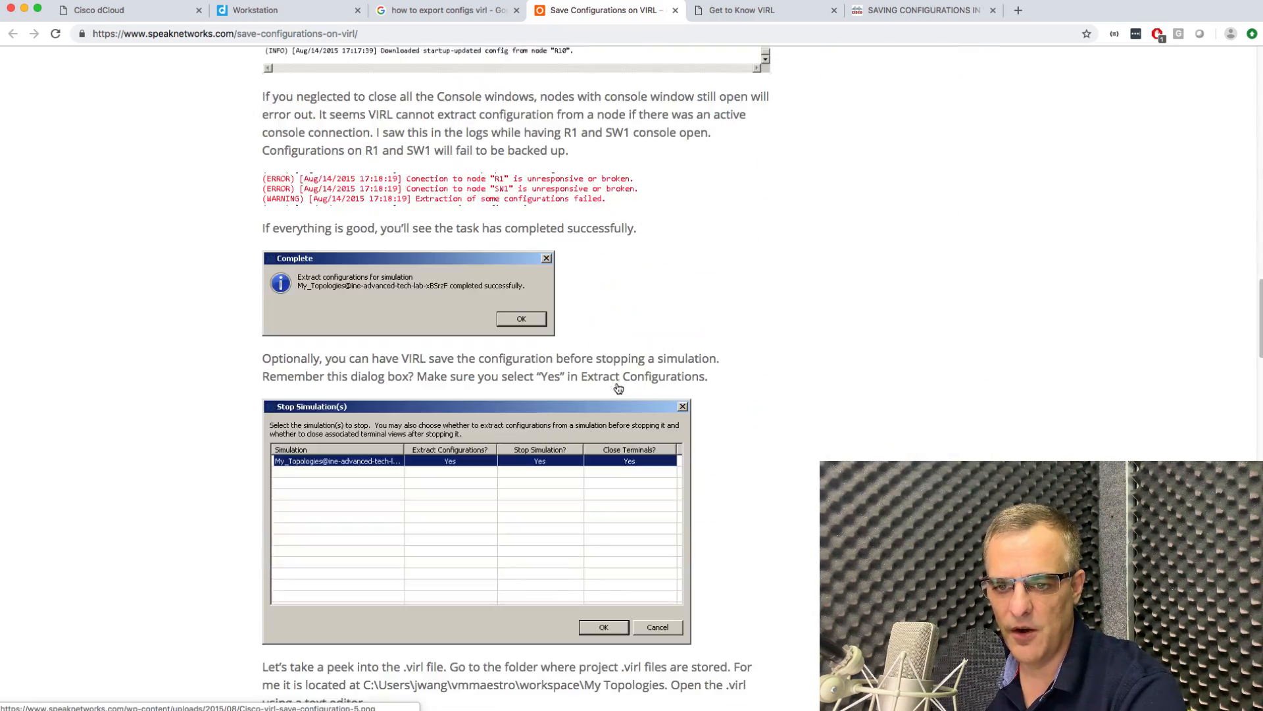
scroll(618, 388, down, 15)
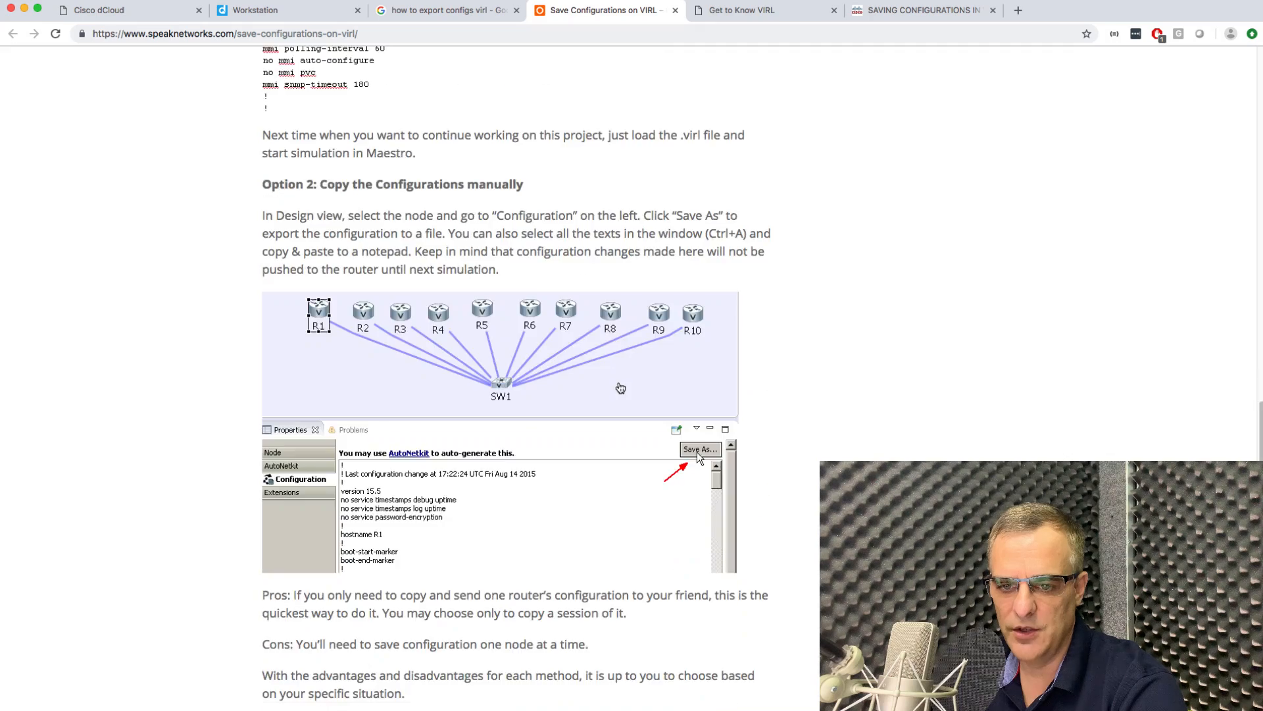
scroll(620, 389, down, 8)
scroll(620, 388, up, 20)
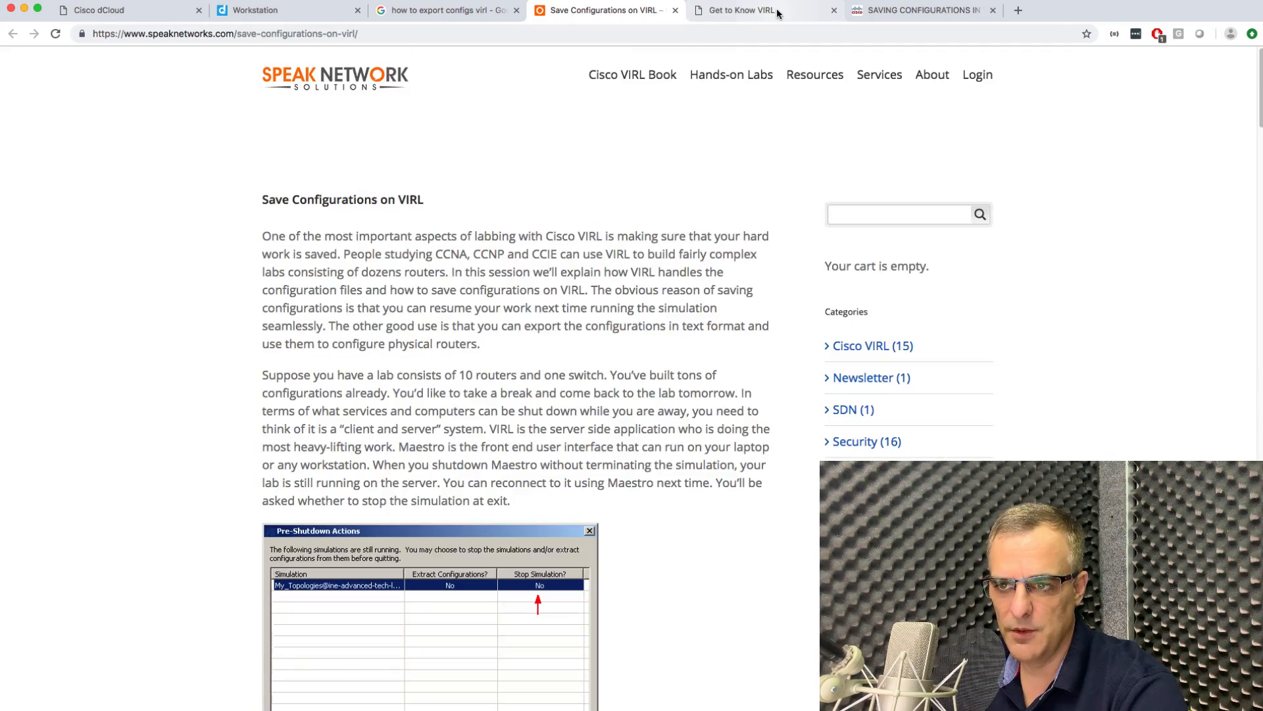
click(777, 13)
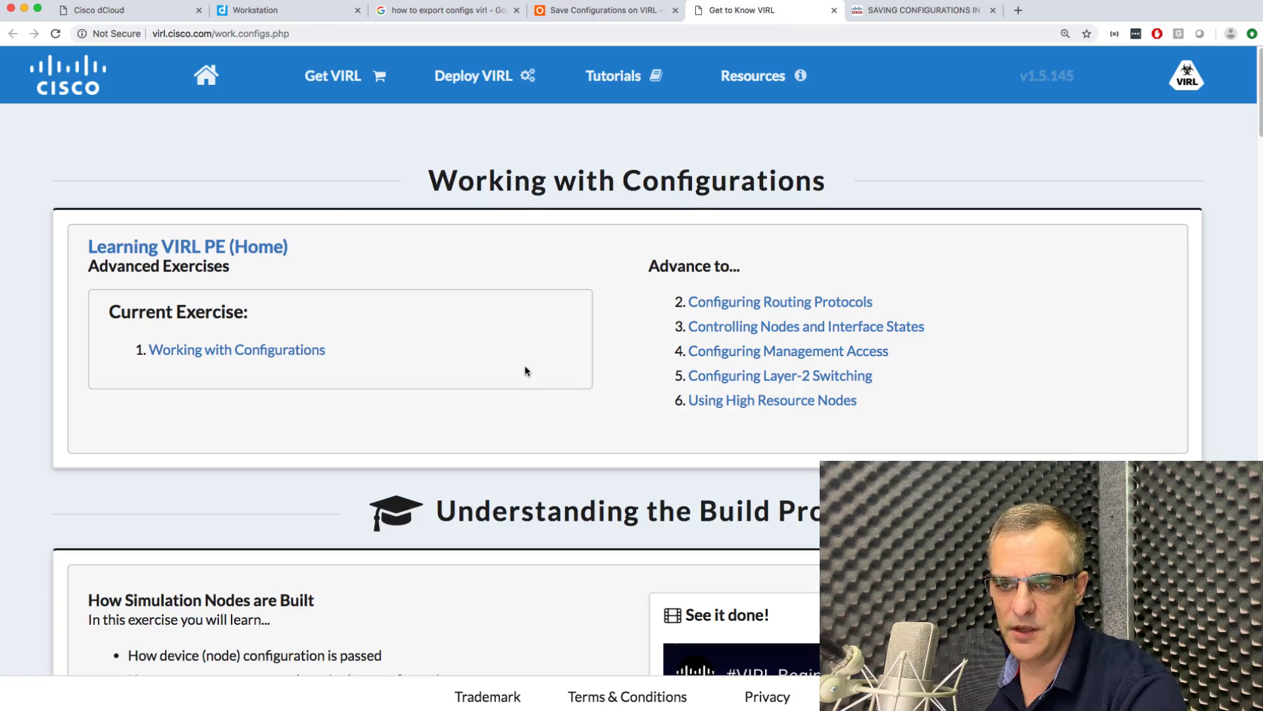
scroll(524, 371, down, 7)
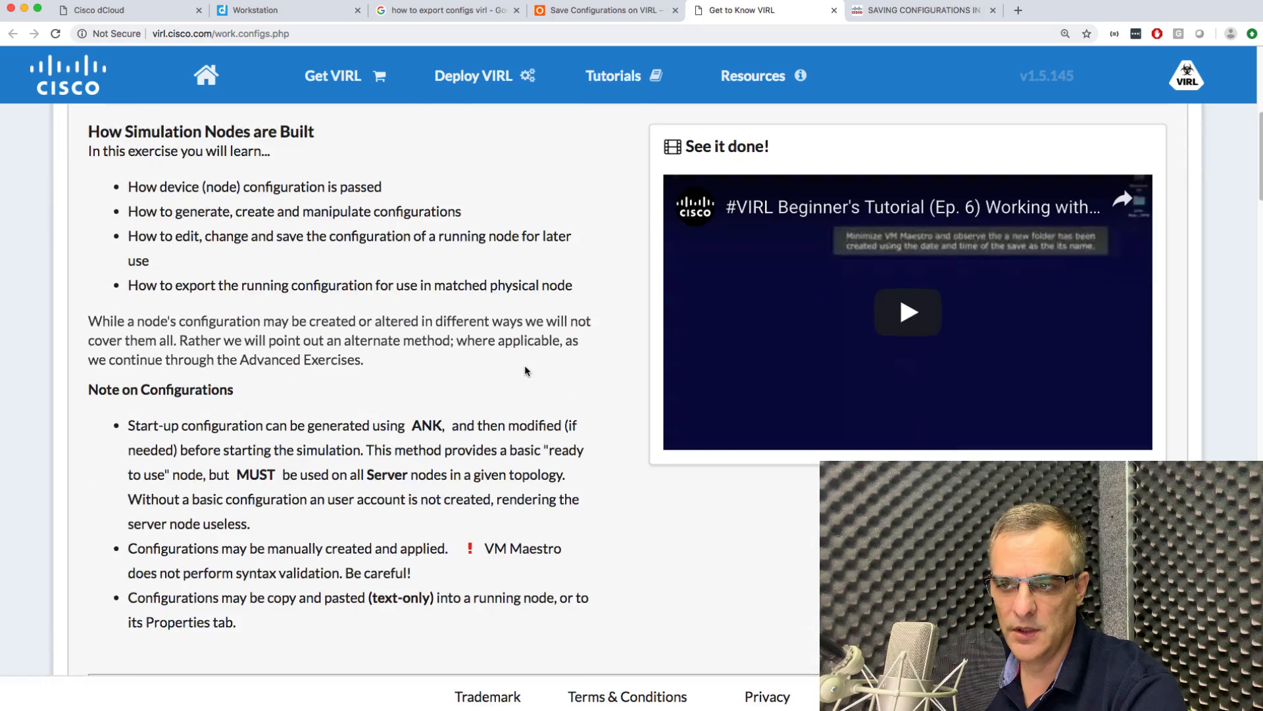
scroll(526, 371, down, 12)
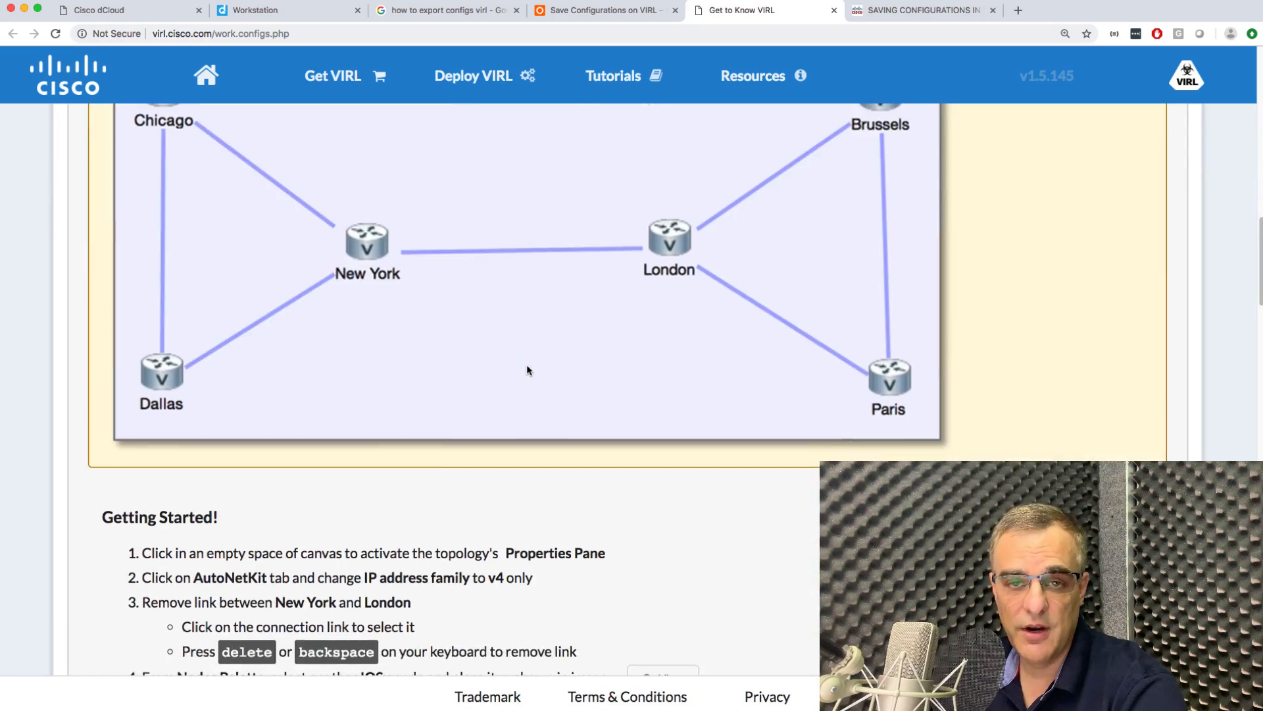
scroll(527, 369, down, 14)
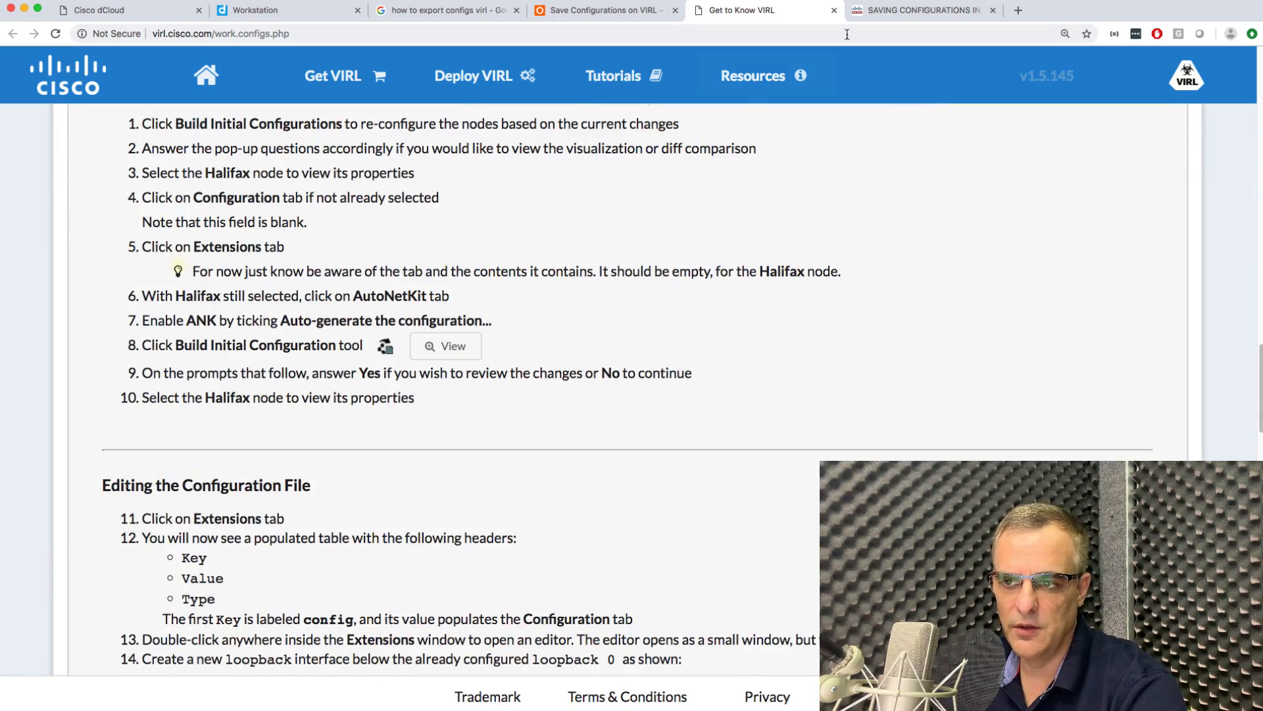
Look over the SAVING CONFIGURATIONS IN VIRL thread, then return to the Workstation session.
click(902, 10)
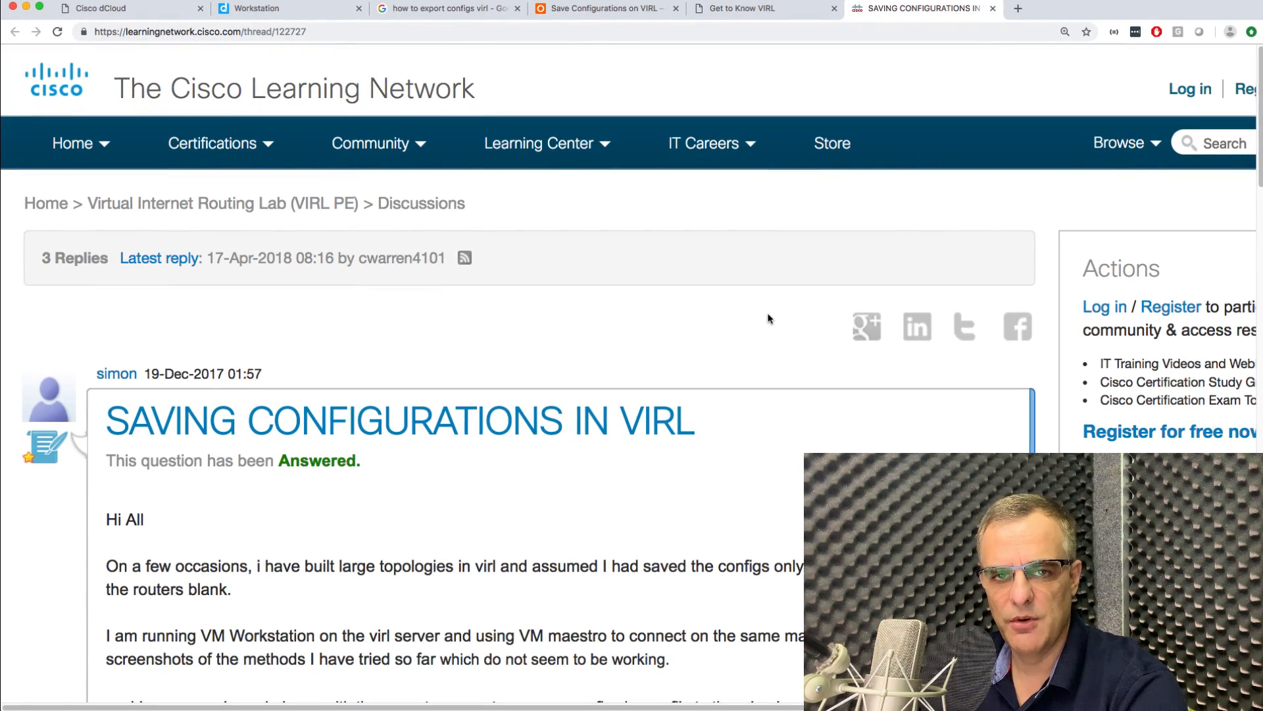
click(744, 9)
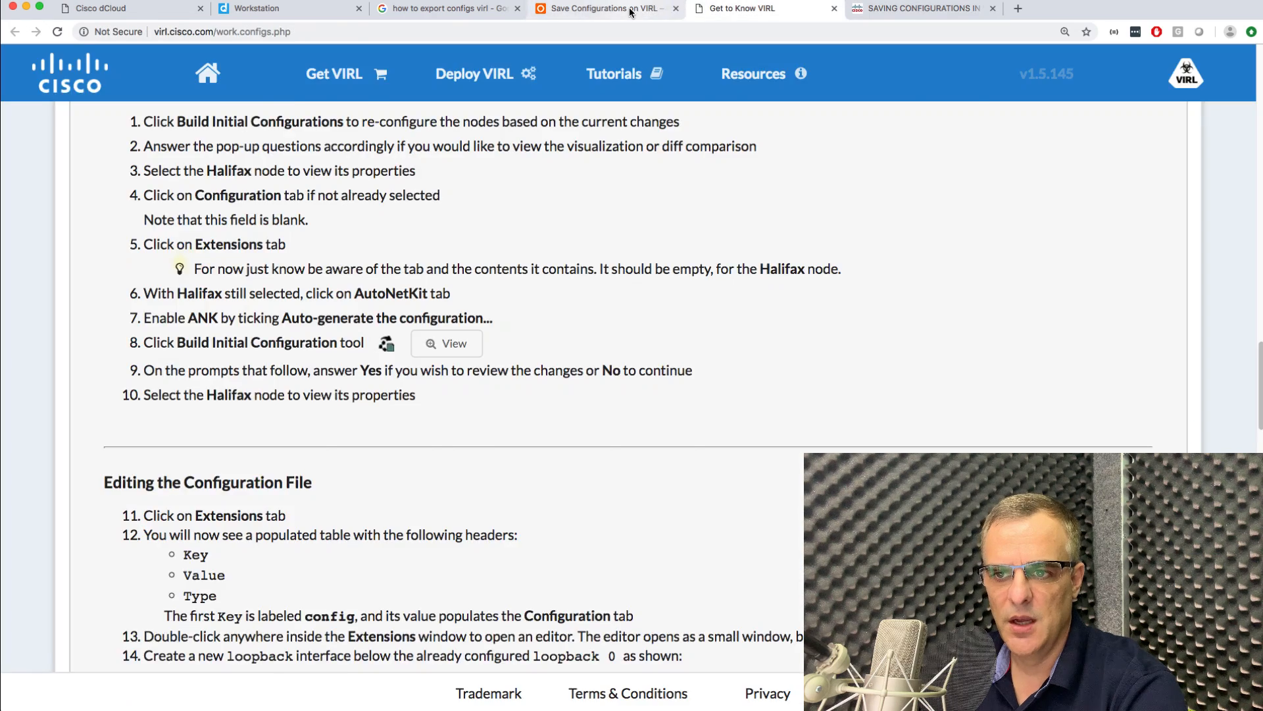
click(598, 8)
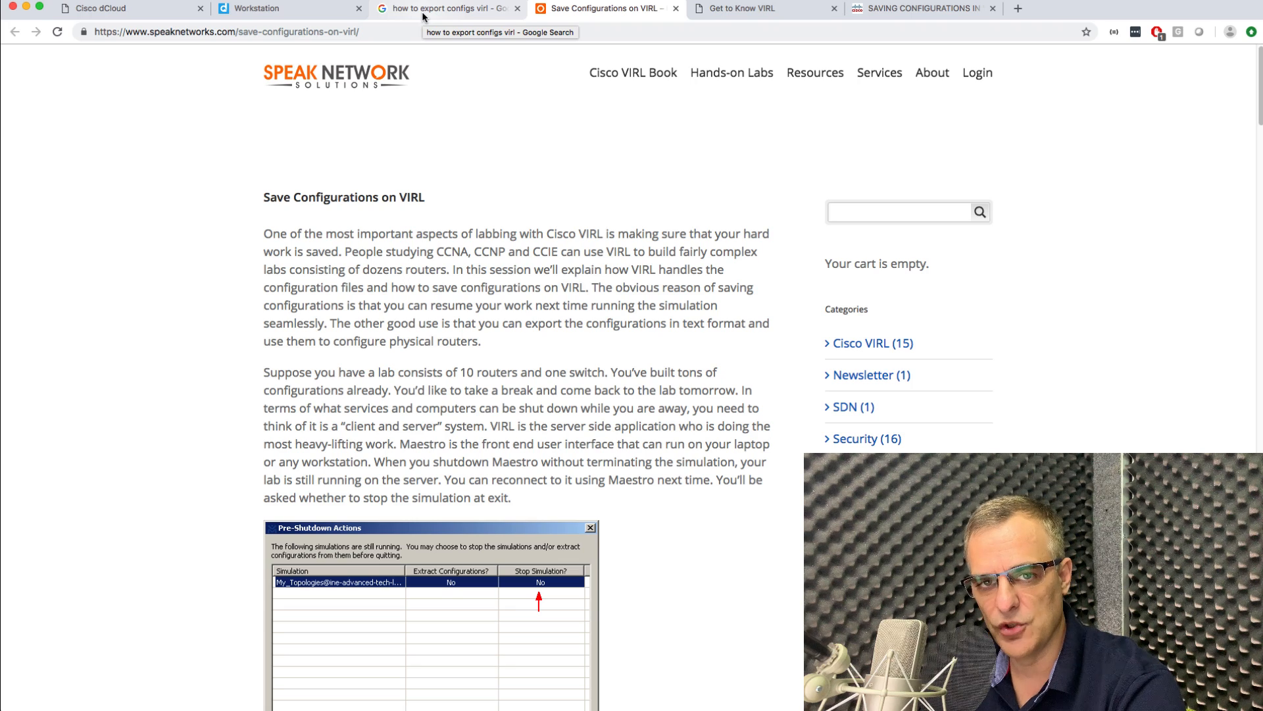
click(254, 9)
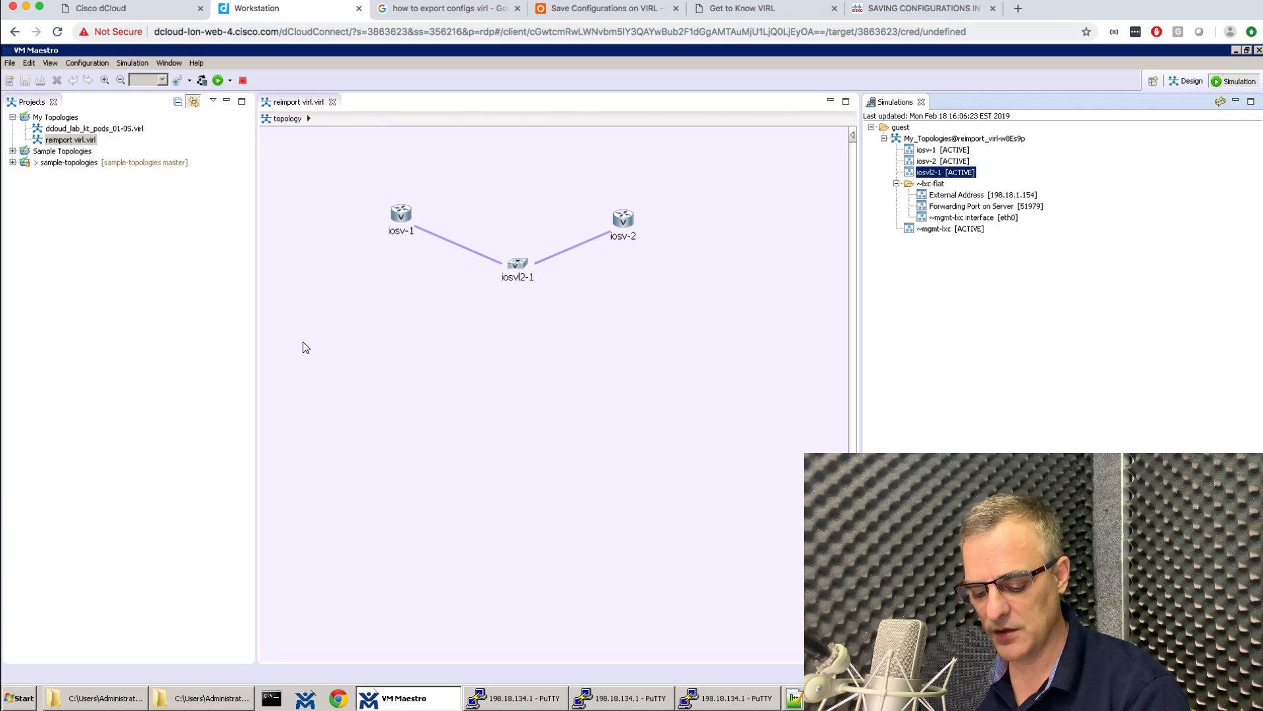
Open the dCloud menu with Ctrl+Alt+Shift and clear all the remote clipboard text.
key(ctrl+alt+shift)
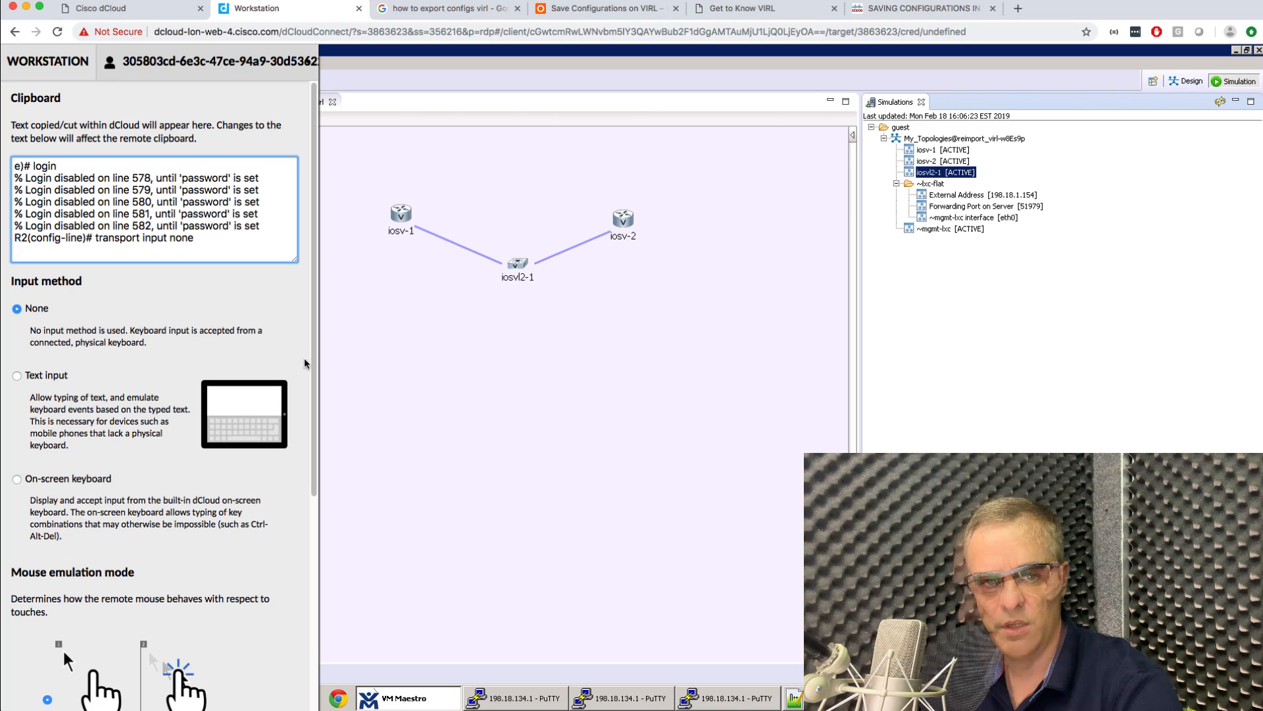
key(super+a)
key(BackSpace)
Check the projectDescription and VIRL topology XML files, then return to the empty clipboard box.
key(super+Tab)
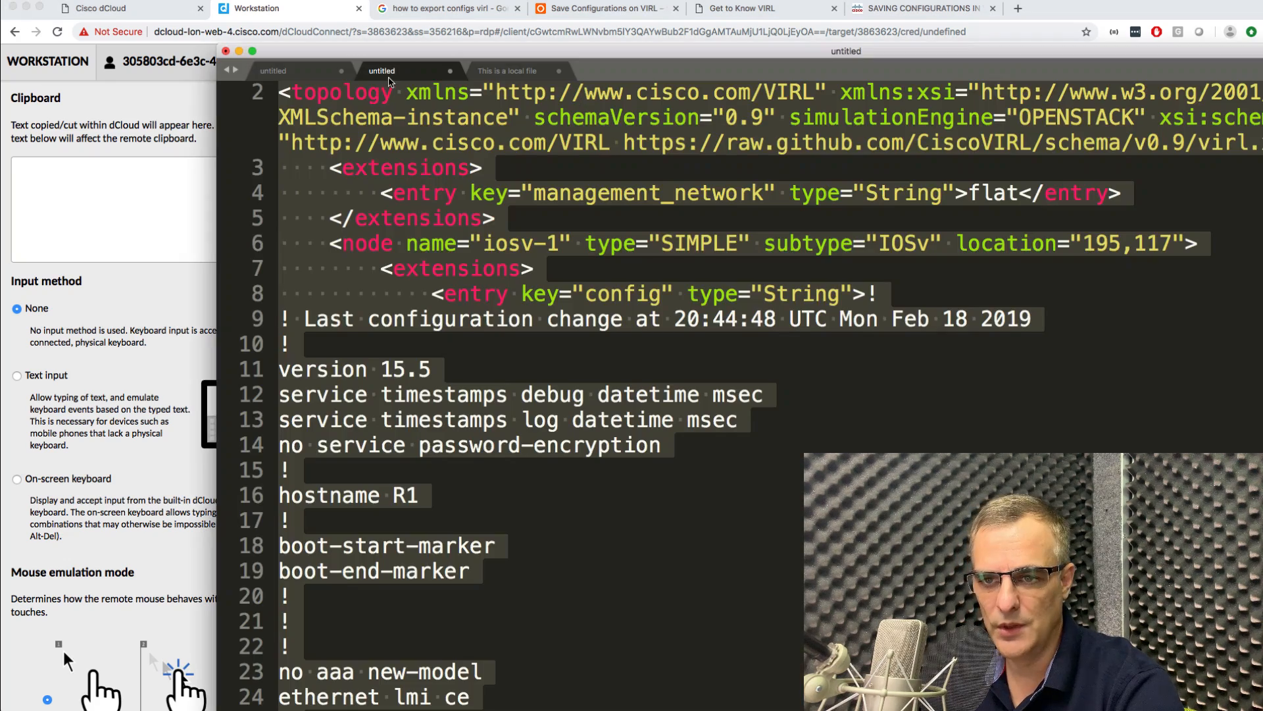
click(325, 71)
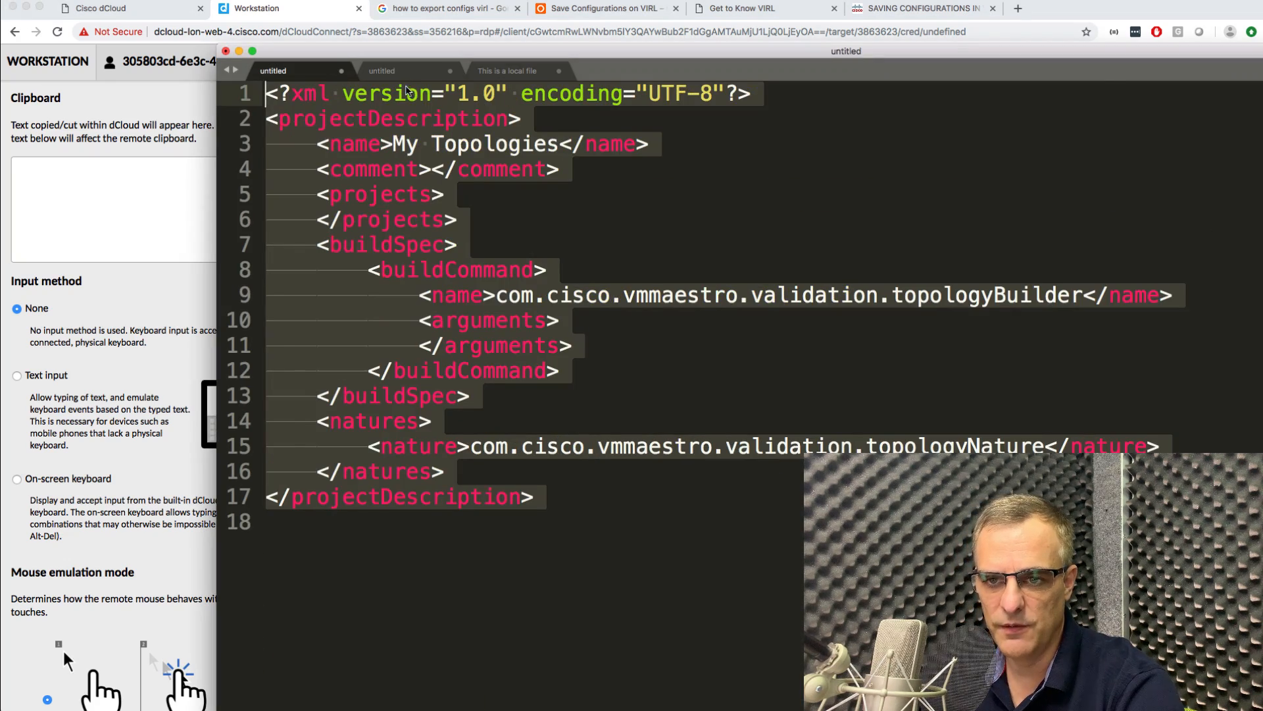
click(406, 74)
click(579, 350)
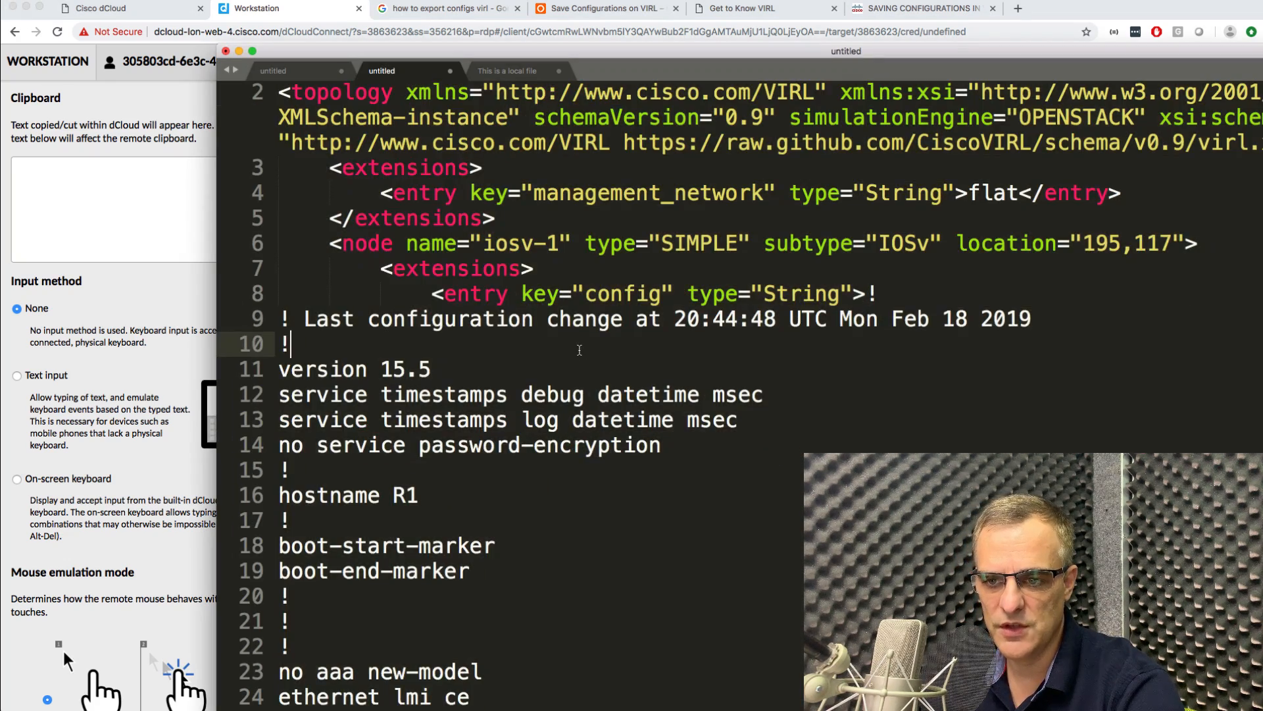
click(160, 227)
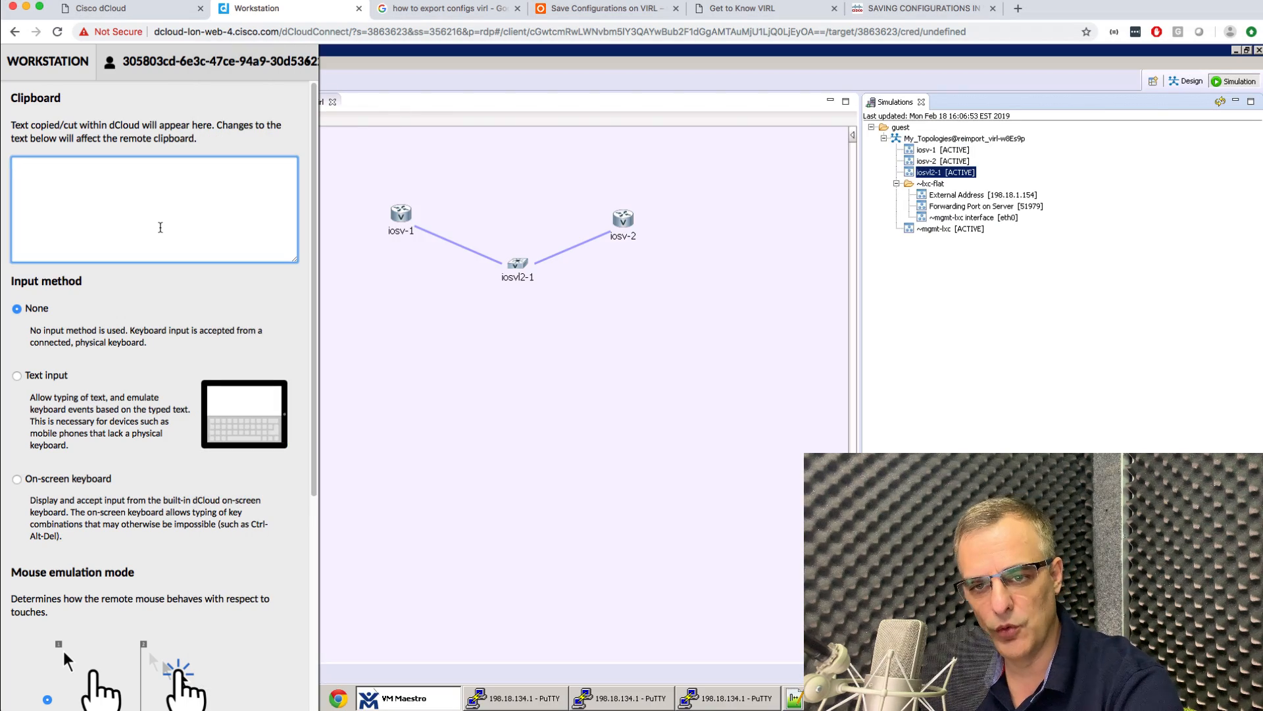